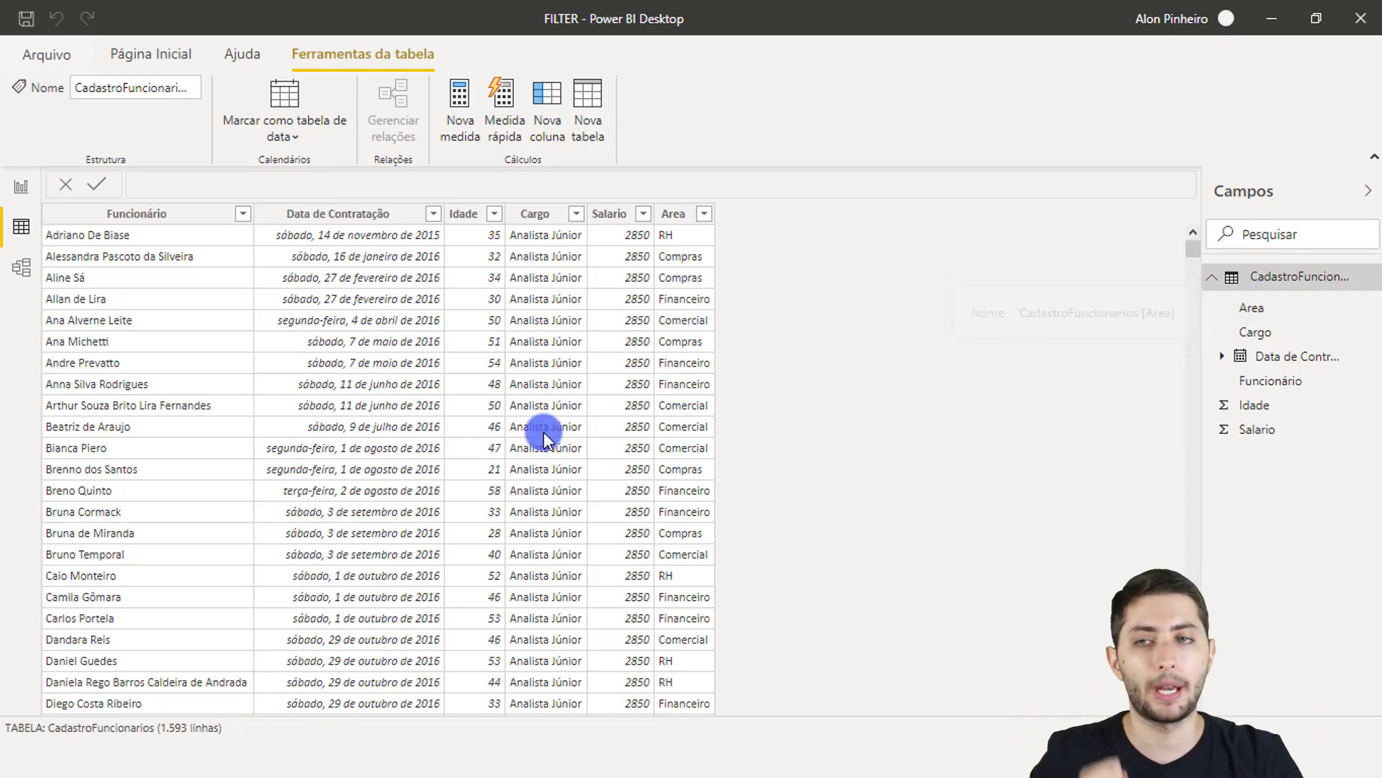
Step: Examine the columns of the CadastroFuncionarios table and browse its rows for the different positions, salaries and areas
left_click(171, 215)
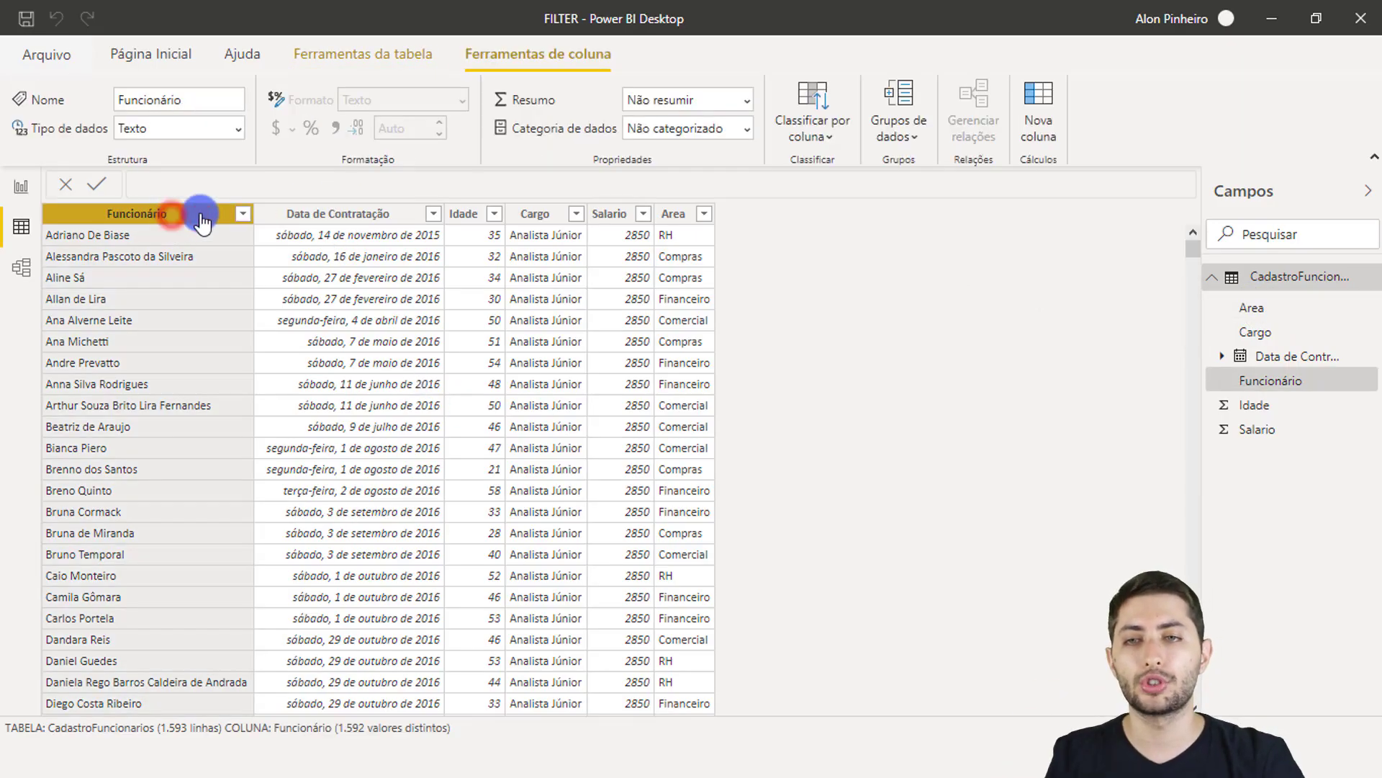
left_click(331, 210)
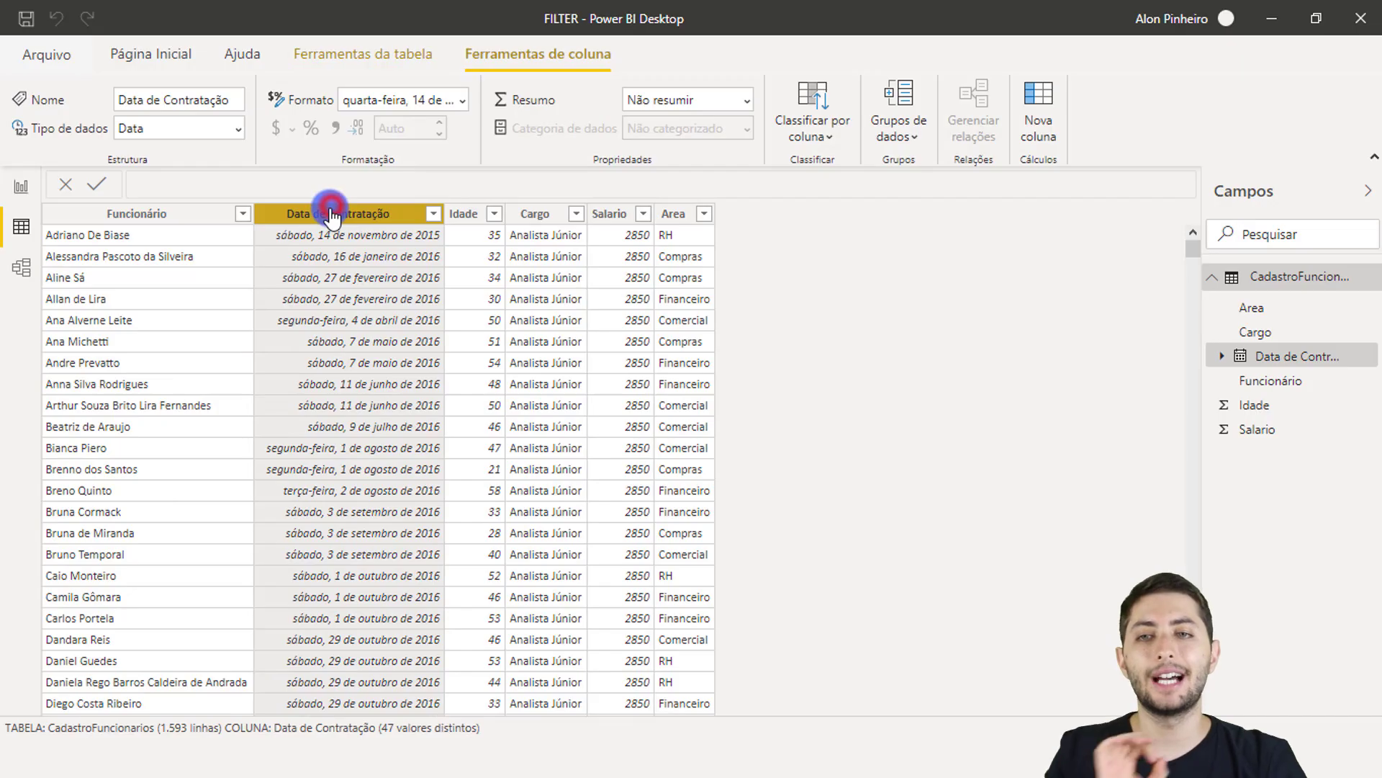
left_click(463, 214)
left_click(531, 214)
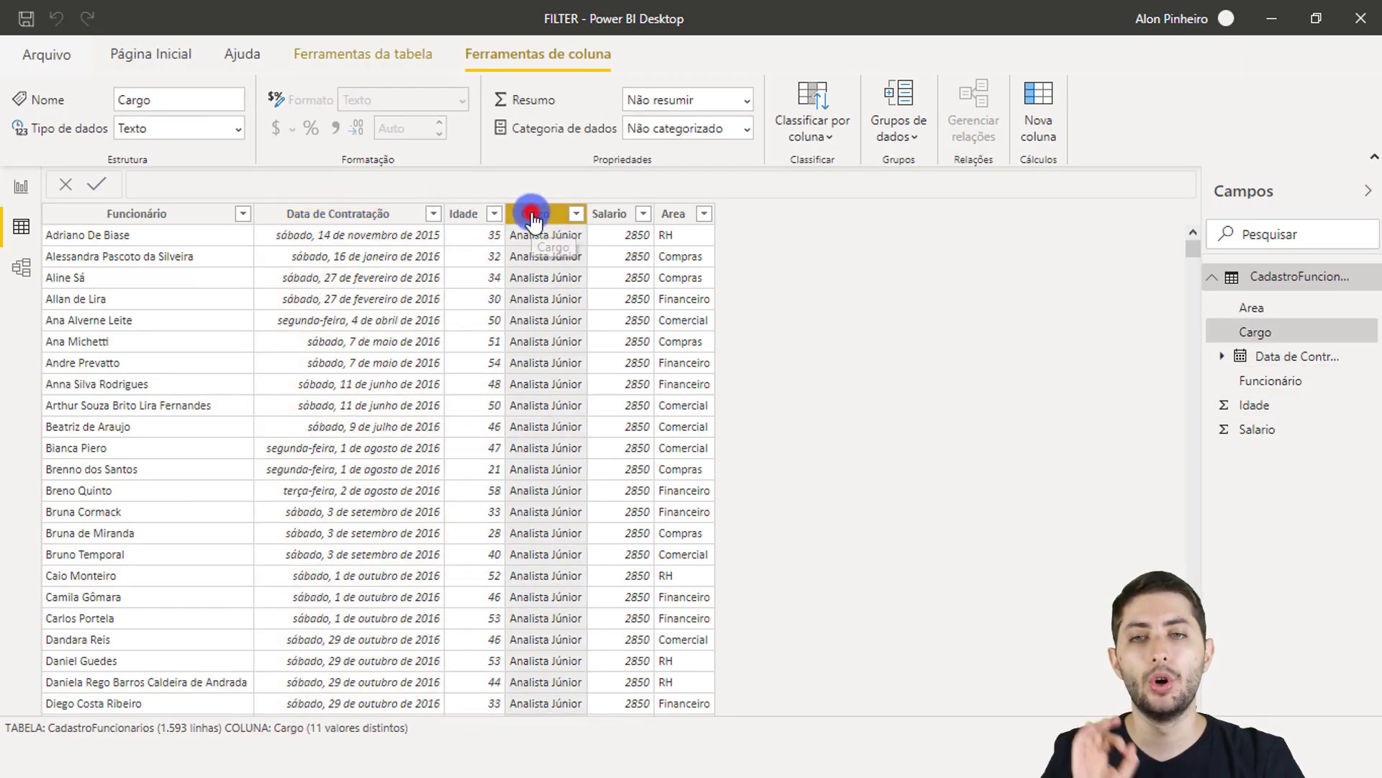
left_click(620, 213)
left_click(678, 213)
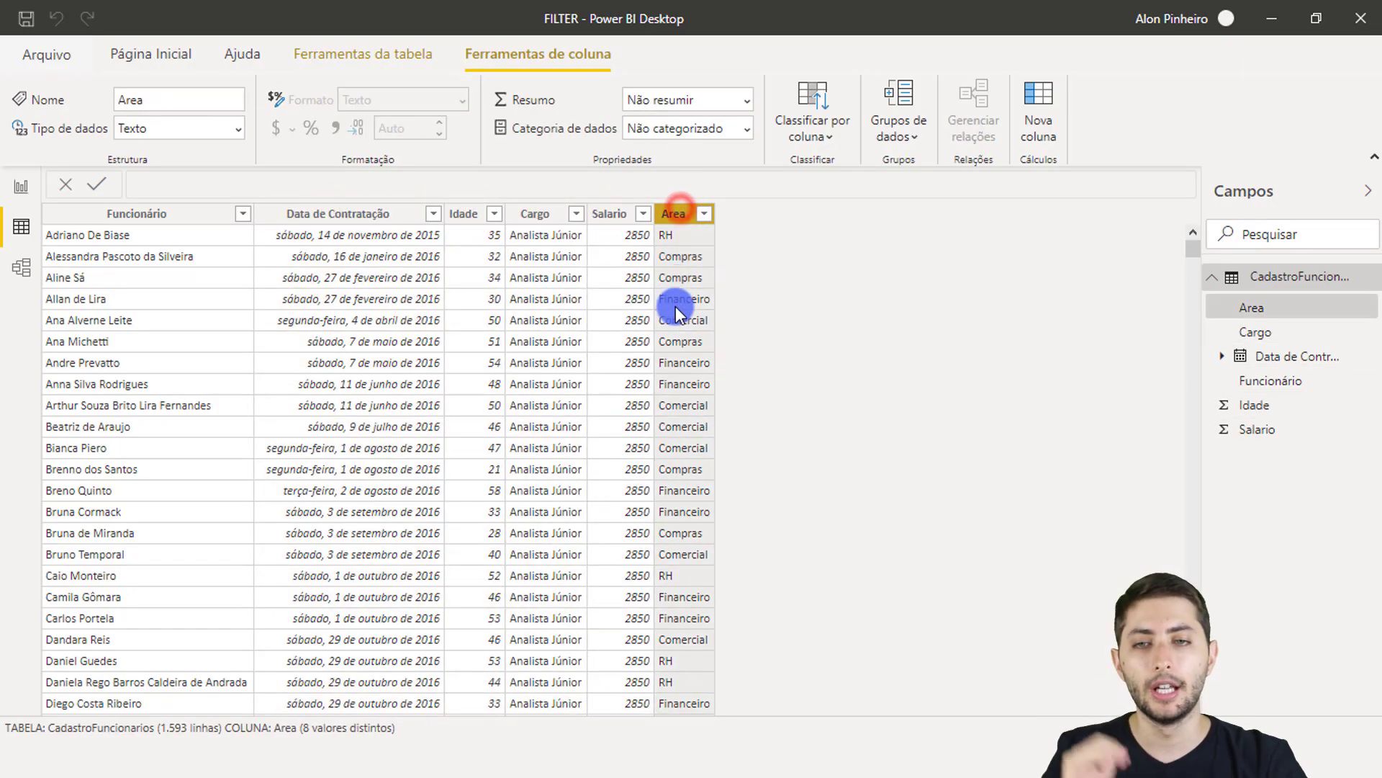
scroll(669, 308, "down", 20)
scroll(835, 422, "down", 20)
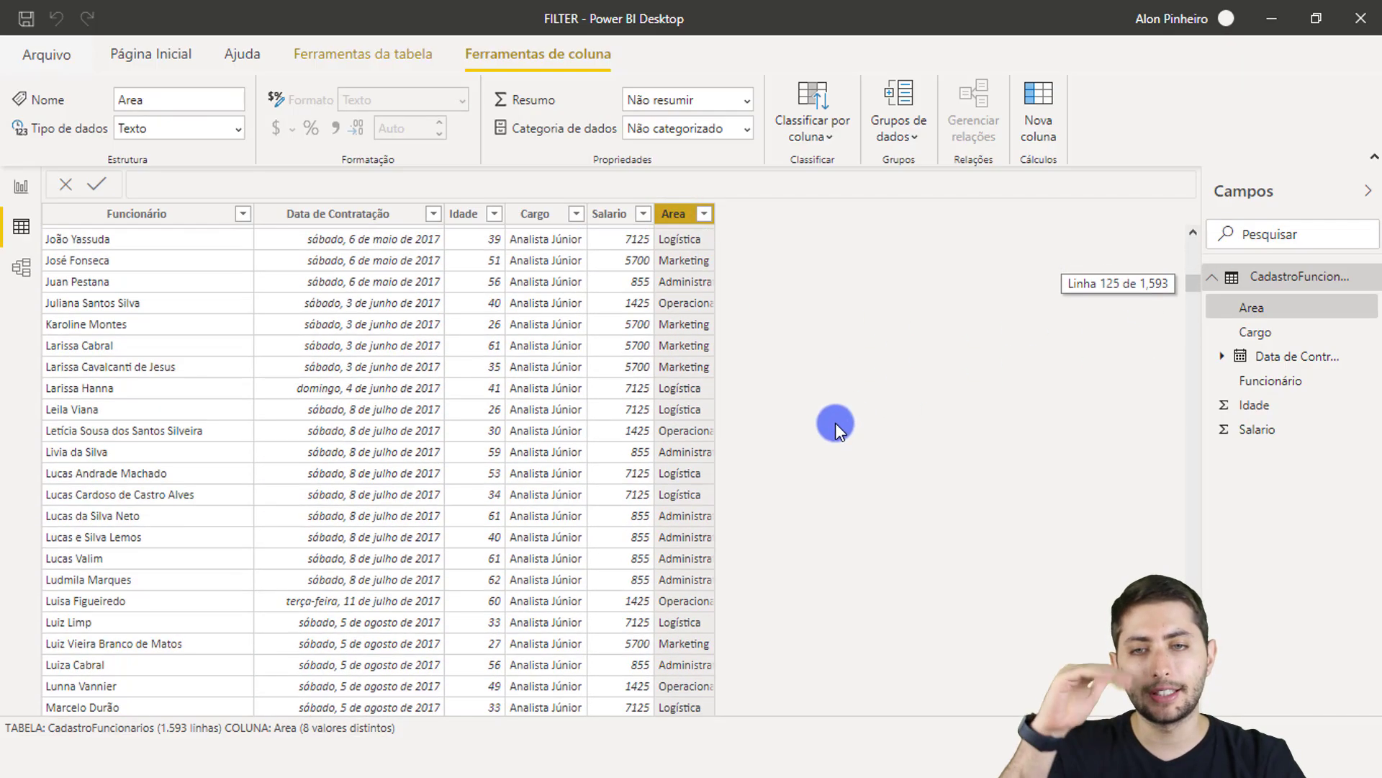
scroll(794, 458, "down", 20)
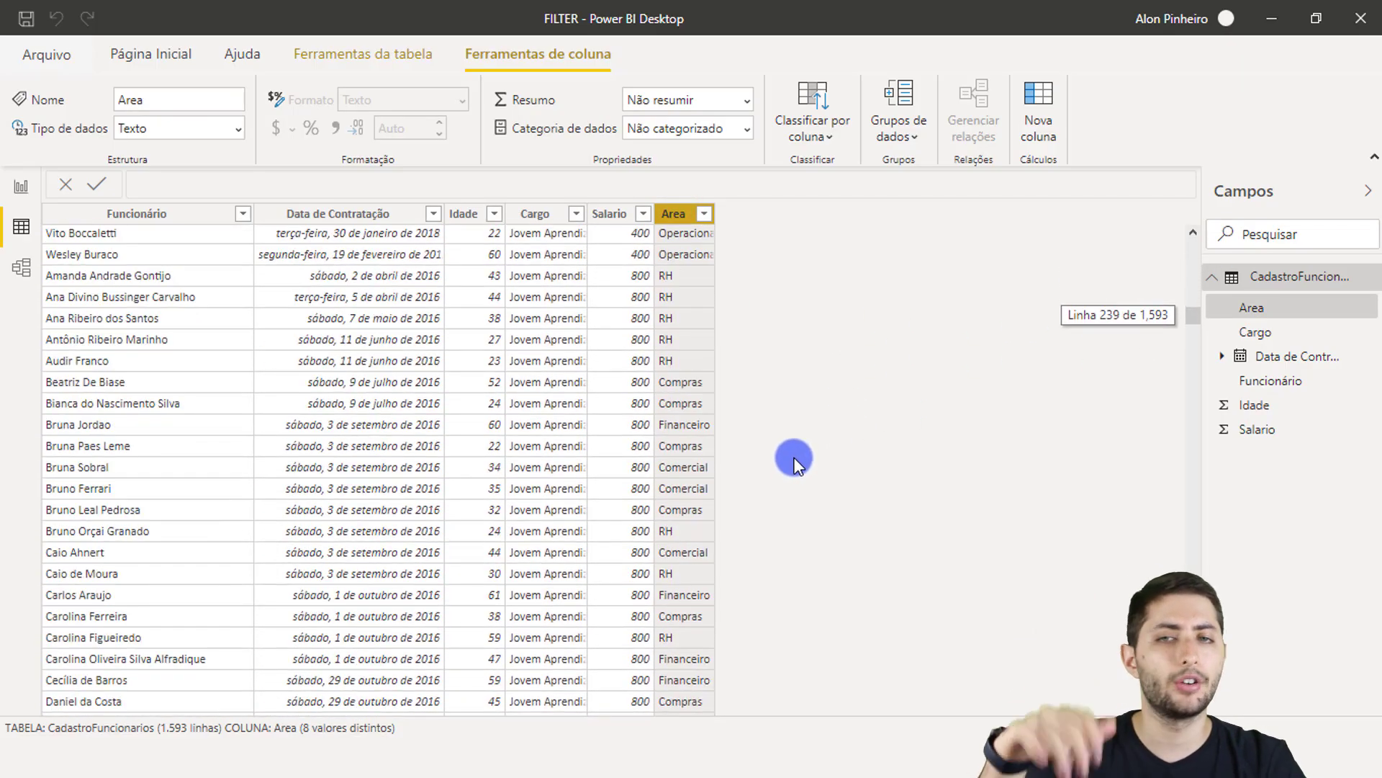
scroll(796, 457, "up", 18)
scroll(844, 409, "up", 20)
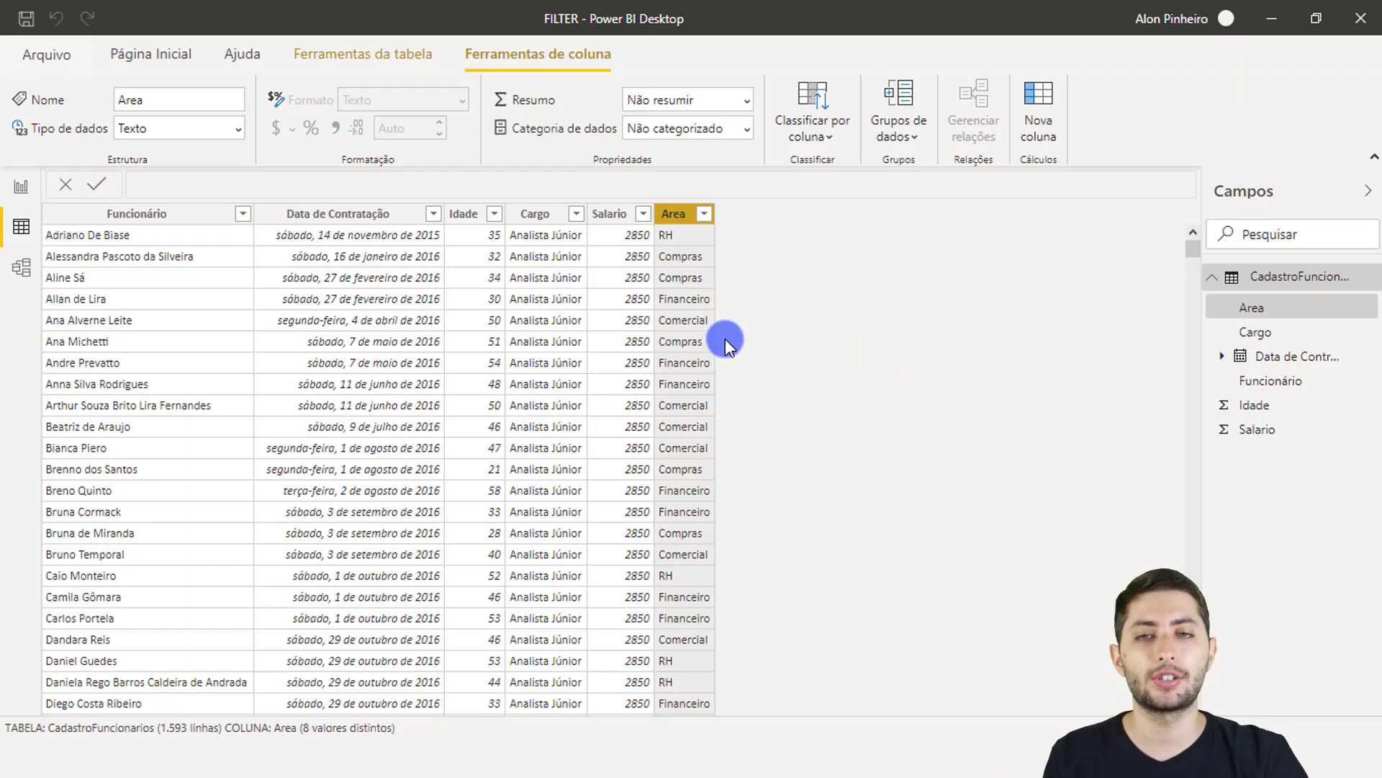
left_click(792, 284)
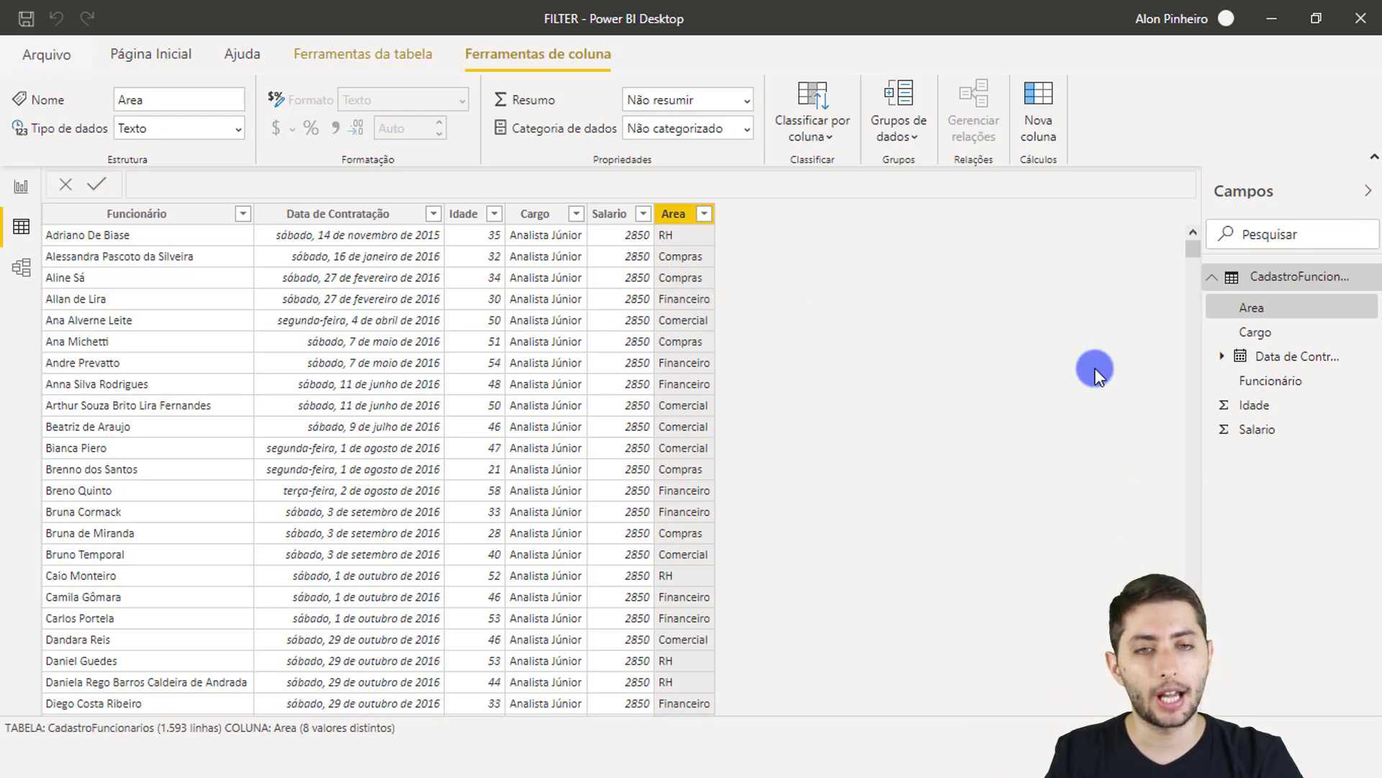
Step: Create a new measure in the CadastroFuncionarios table and name it Media Salarial
right_click(408, 372)
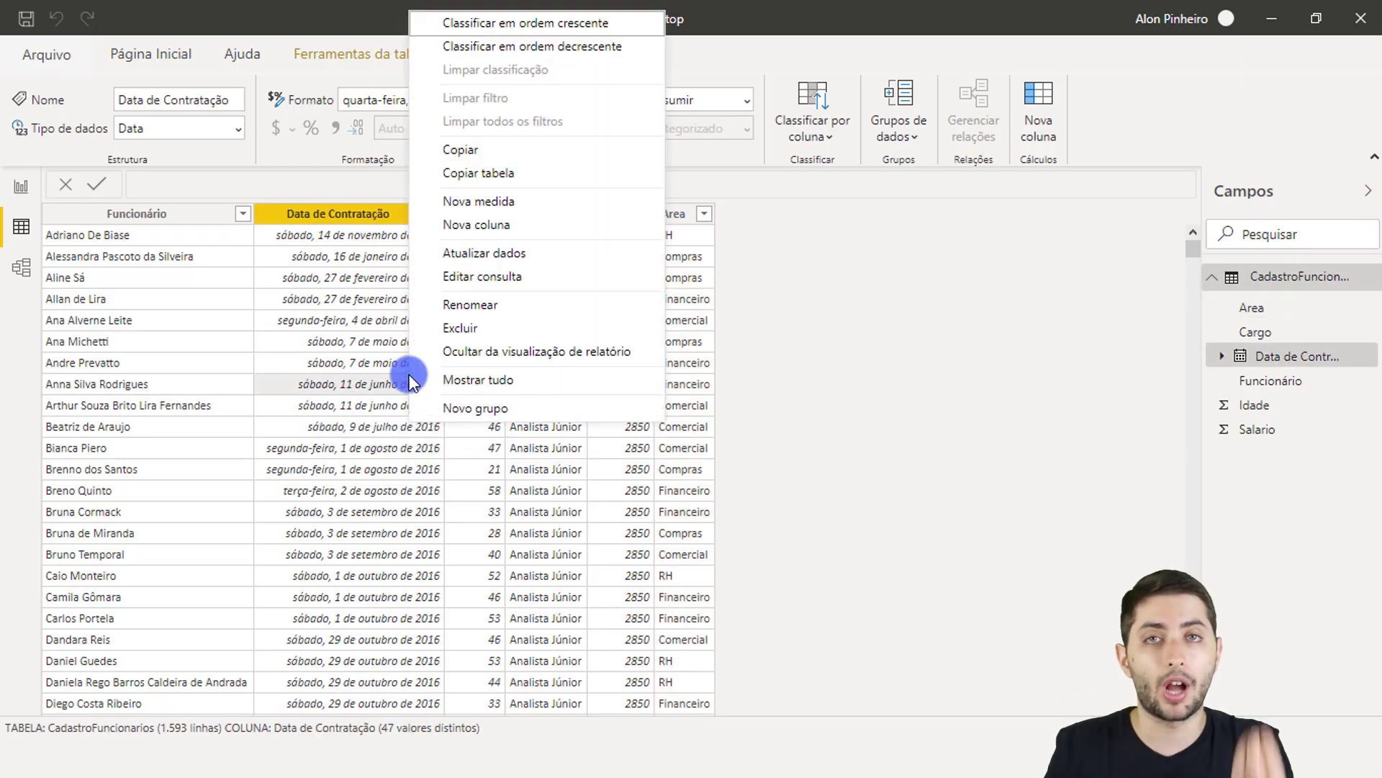
left_click(524, 201)
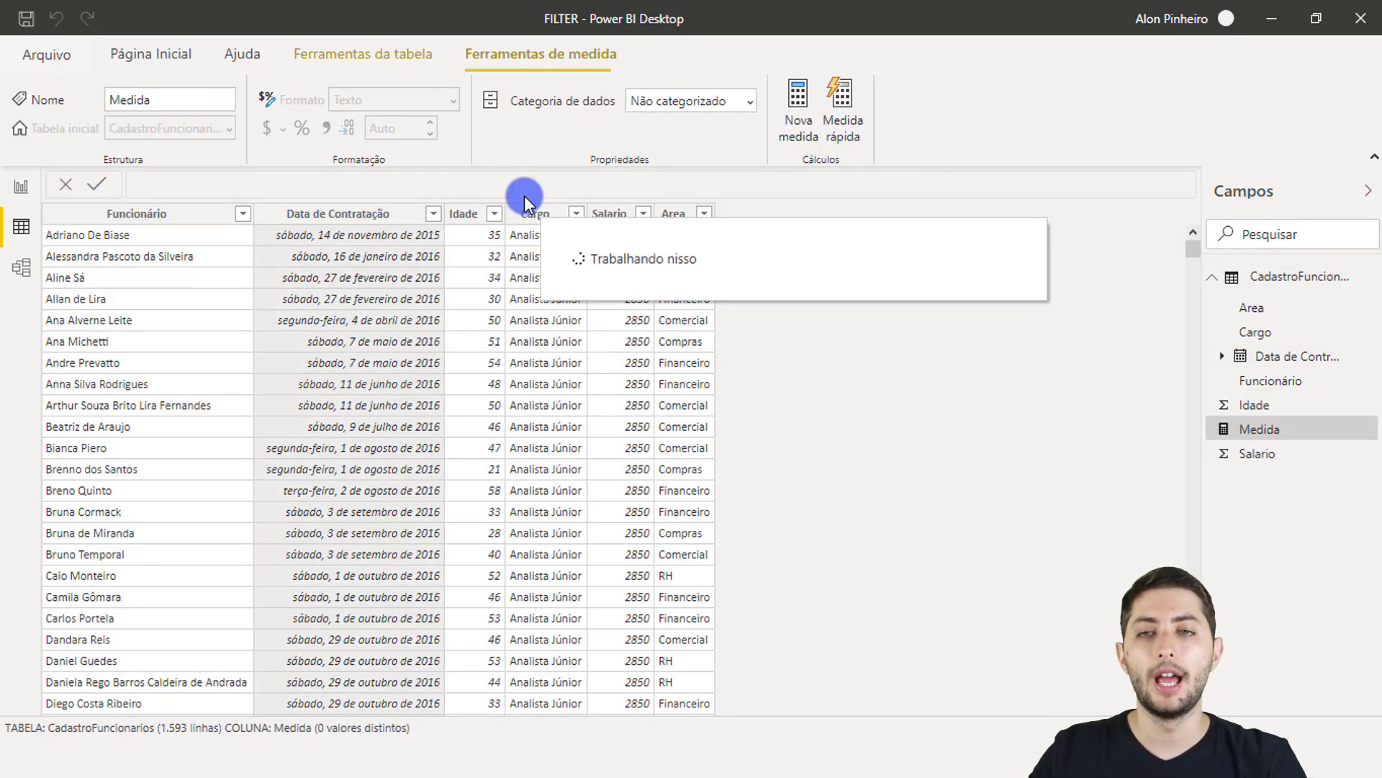
scroll(467, 187, "up", 3)
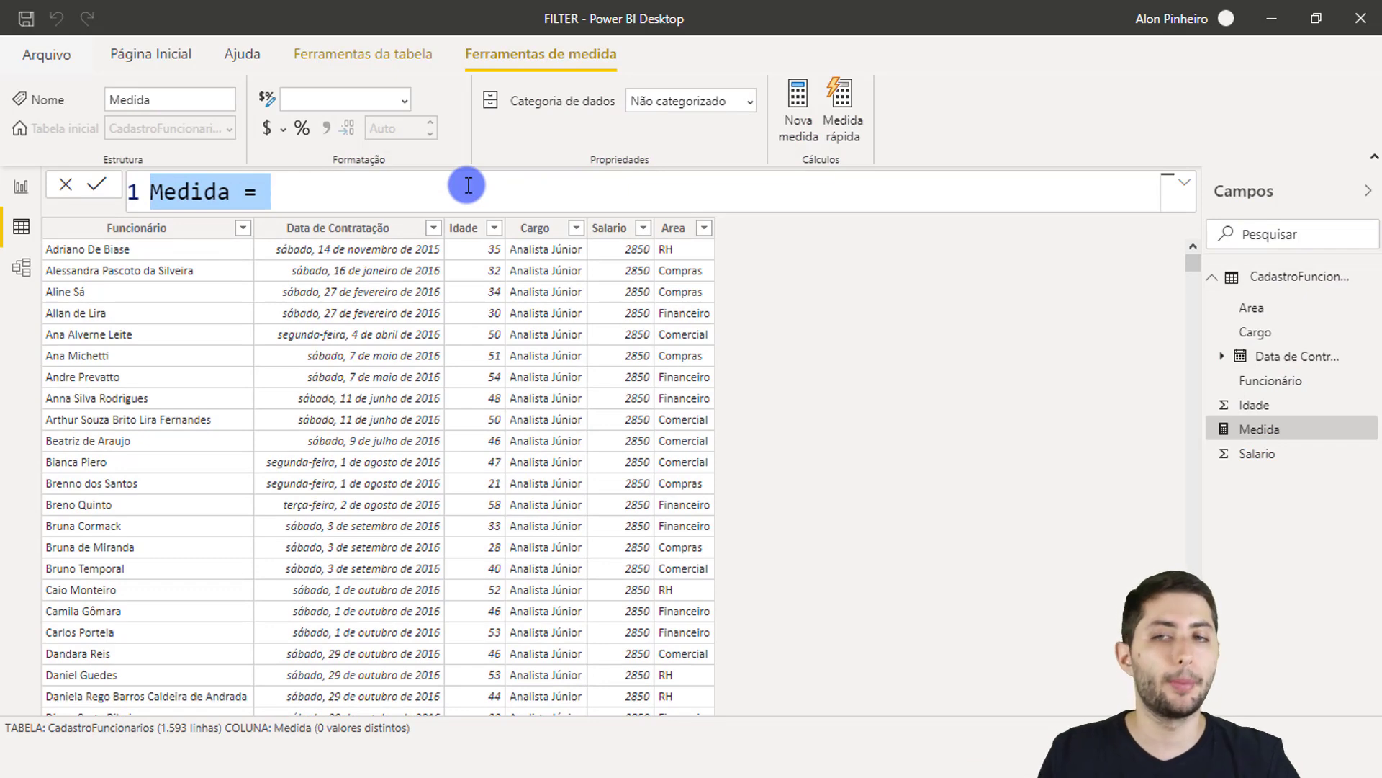
scroll(468, 186, "up", 1)
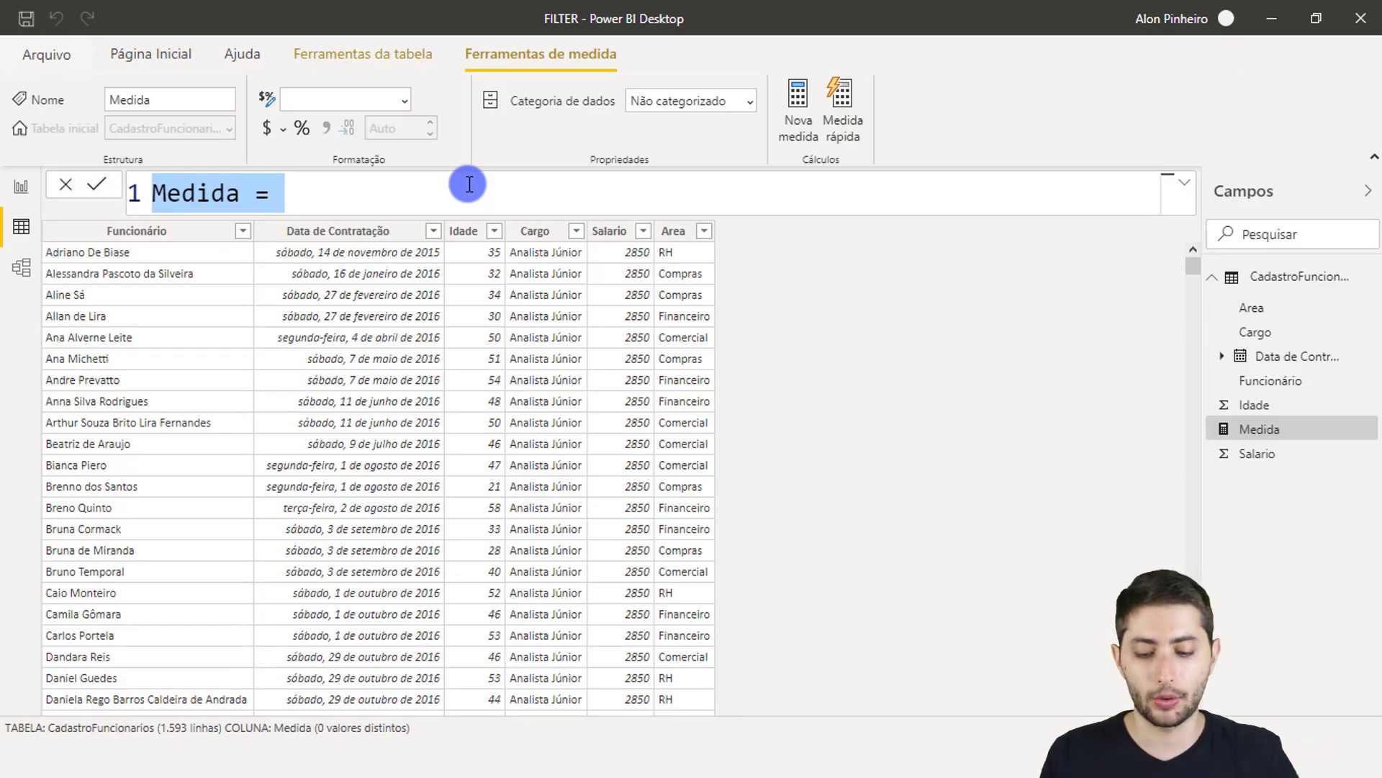
type("Media ")
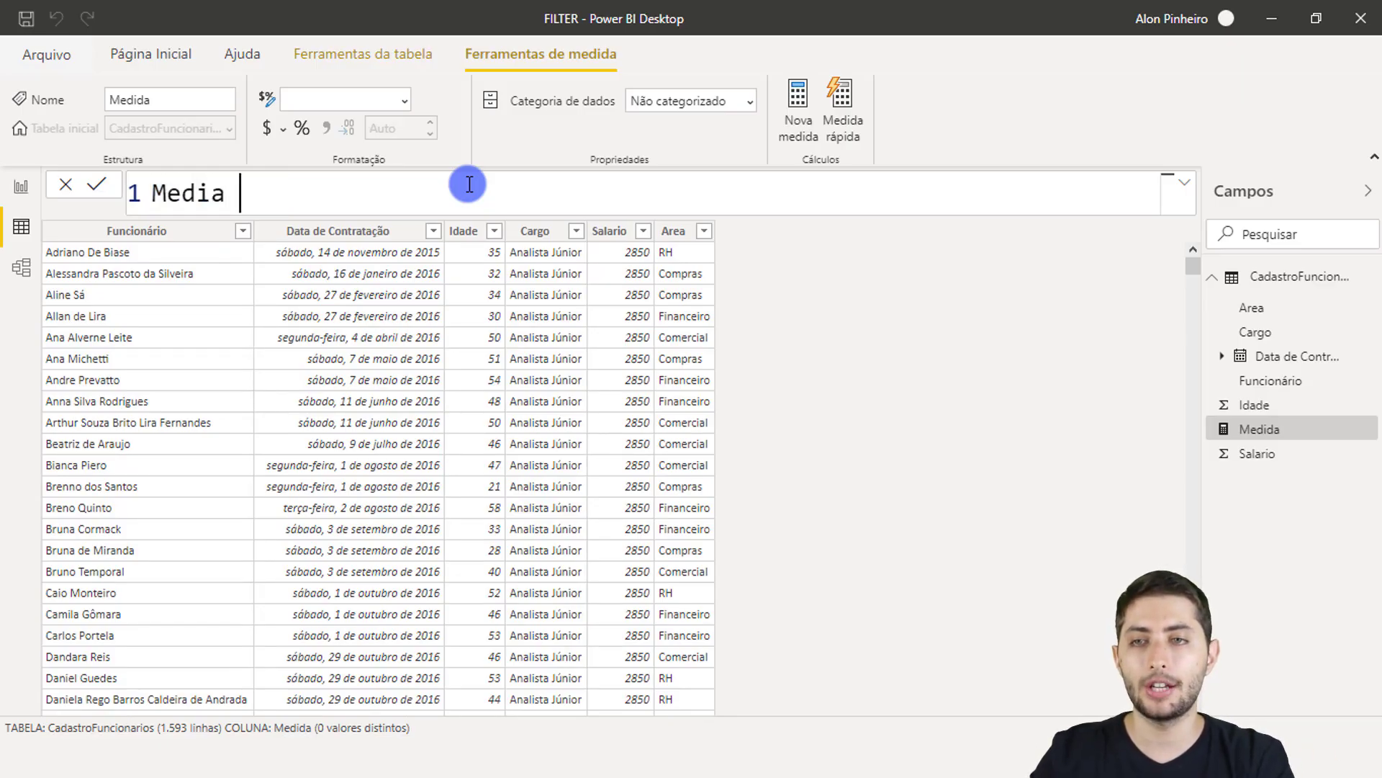
type("Salarial")
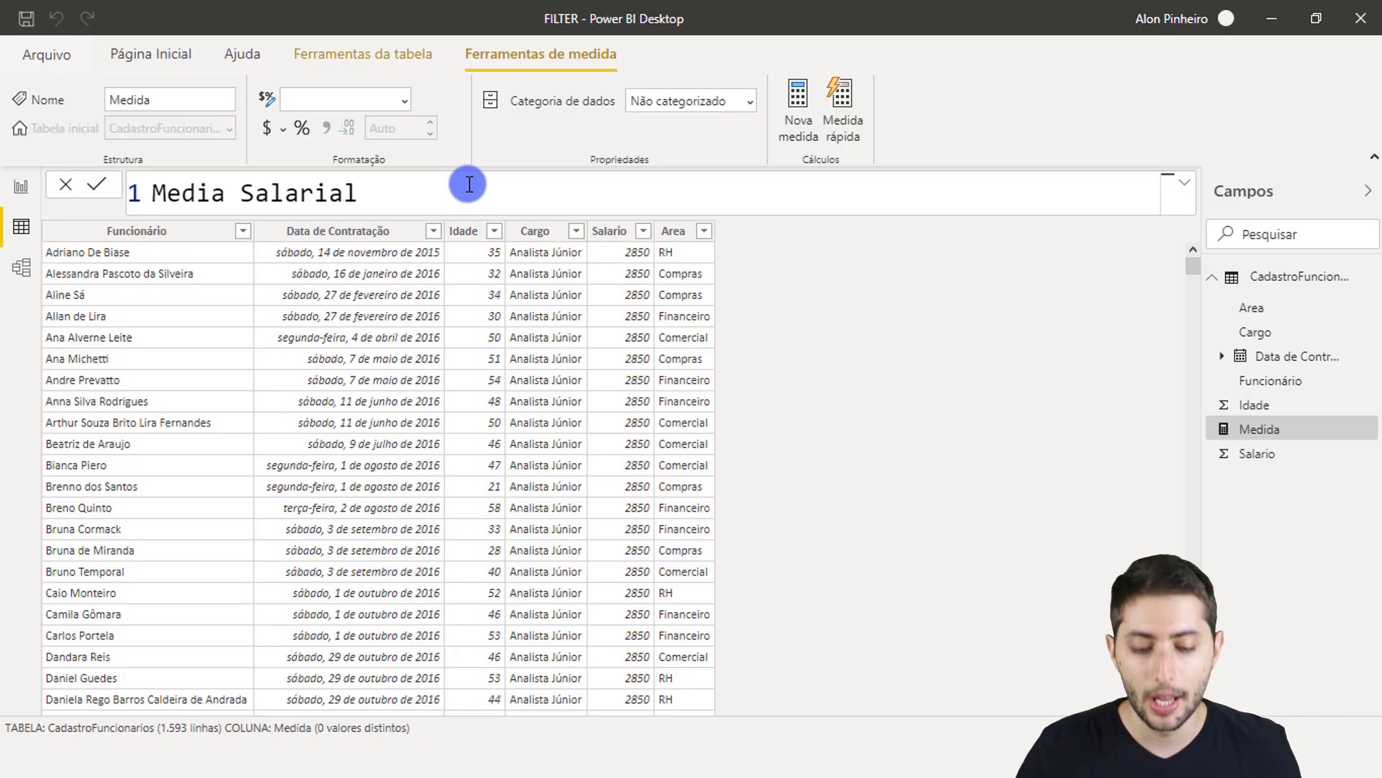
type("=")
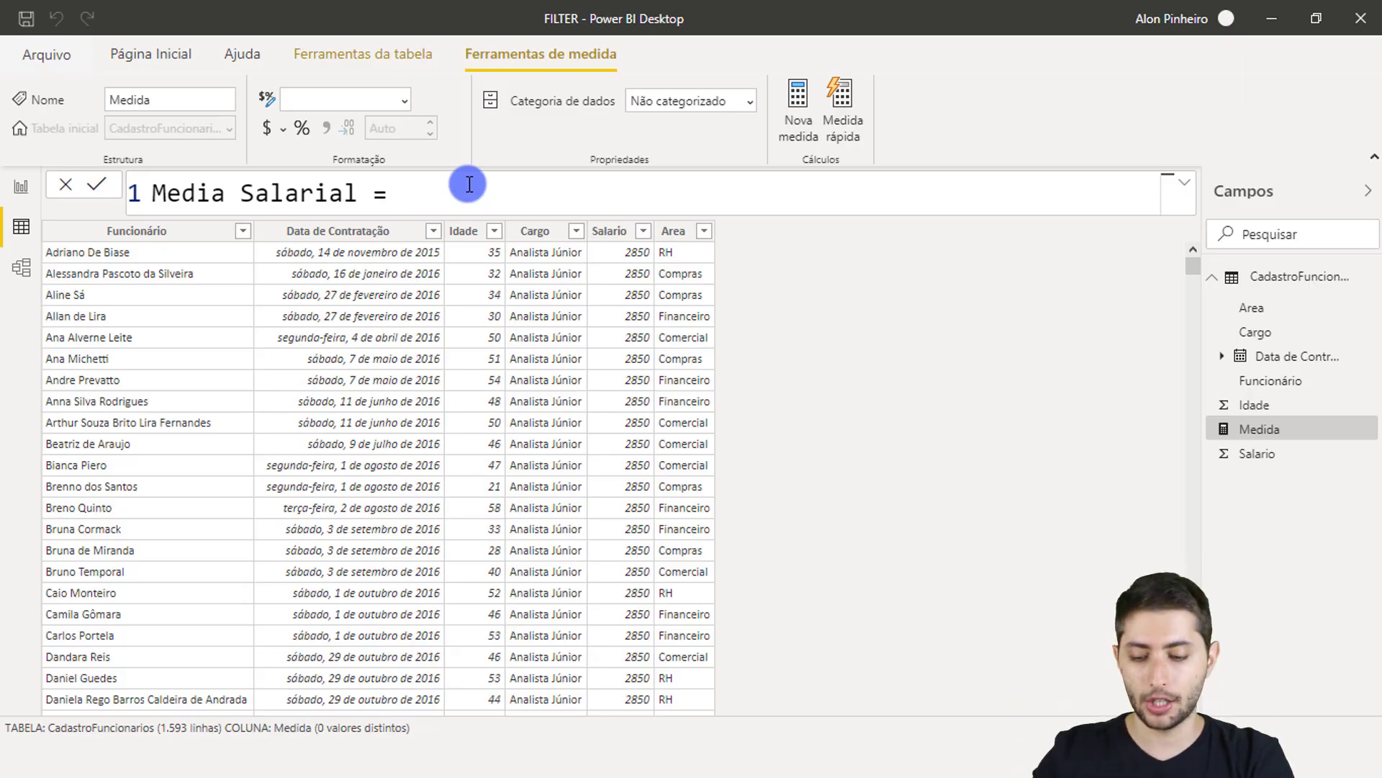
Step: Define the Media Salarial measure as AVERAGE(CadastroFuncionarios[Salario]) and commit the formula
type(" avera")
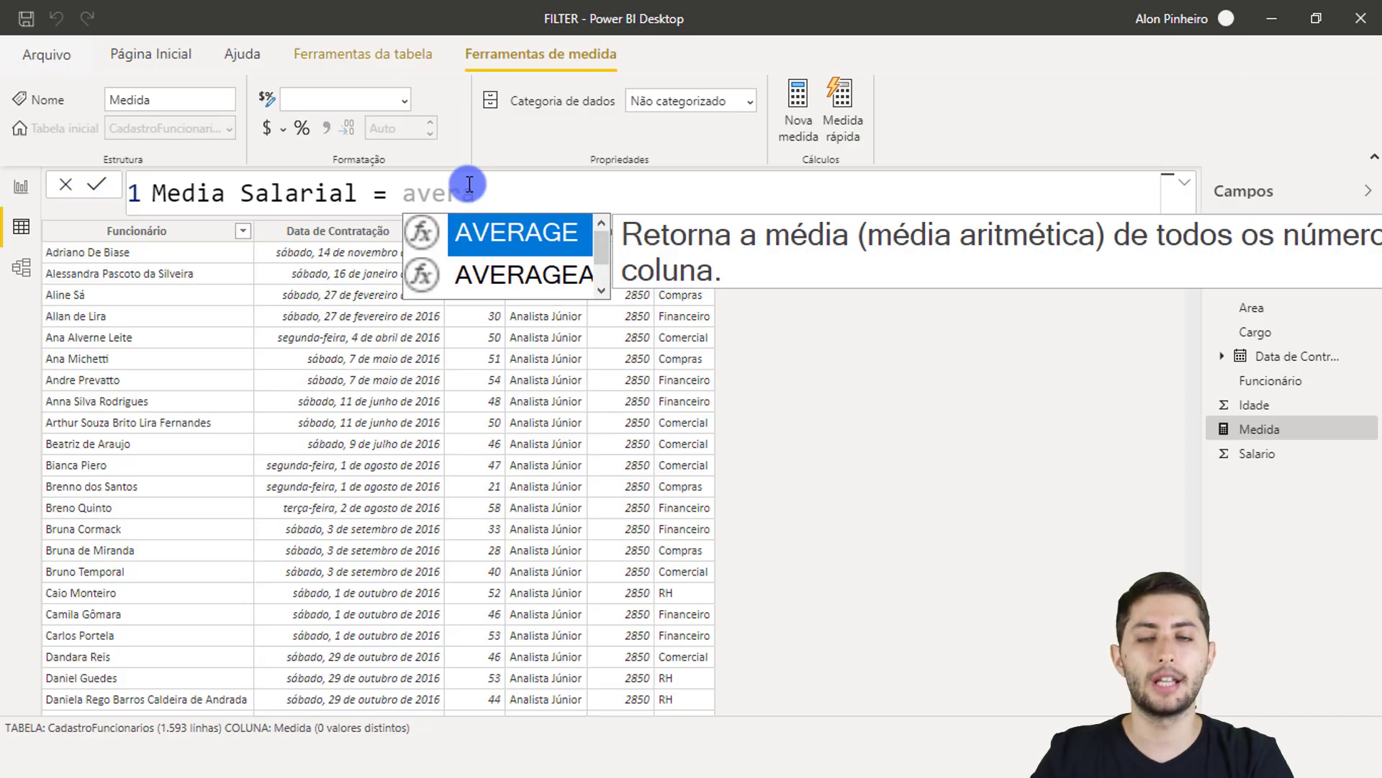
key("Tab")
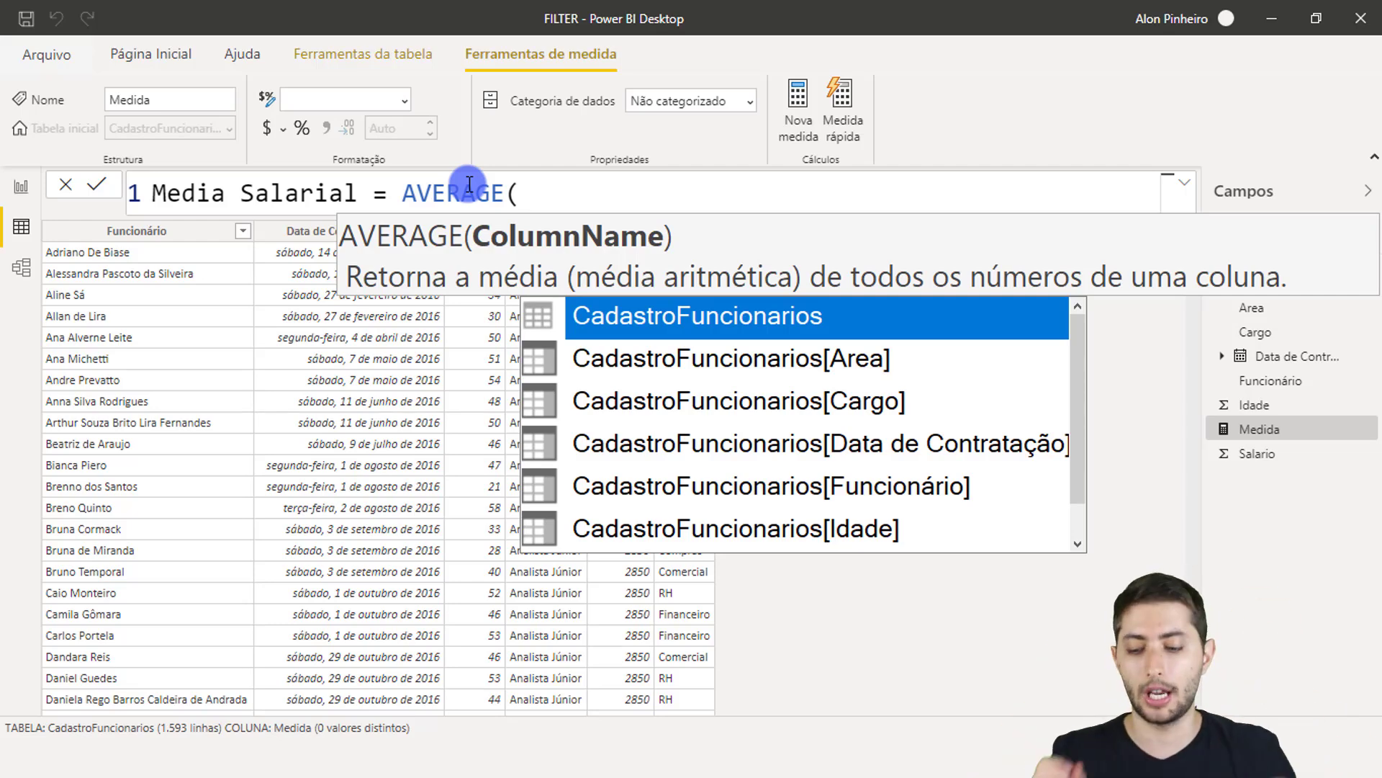
type("s[Sa")
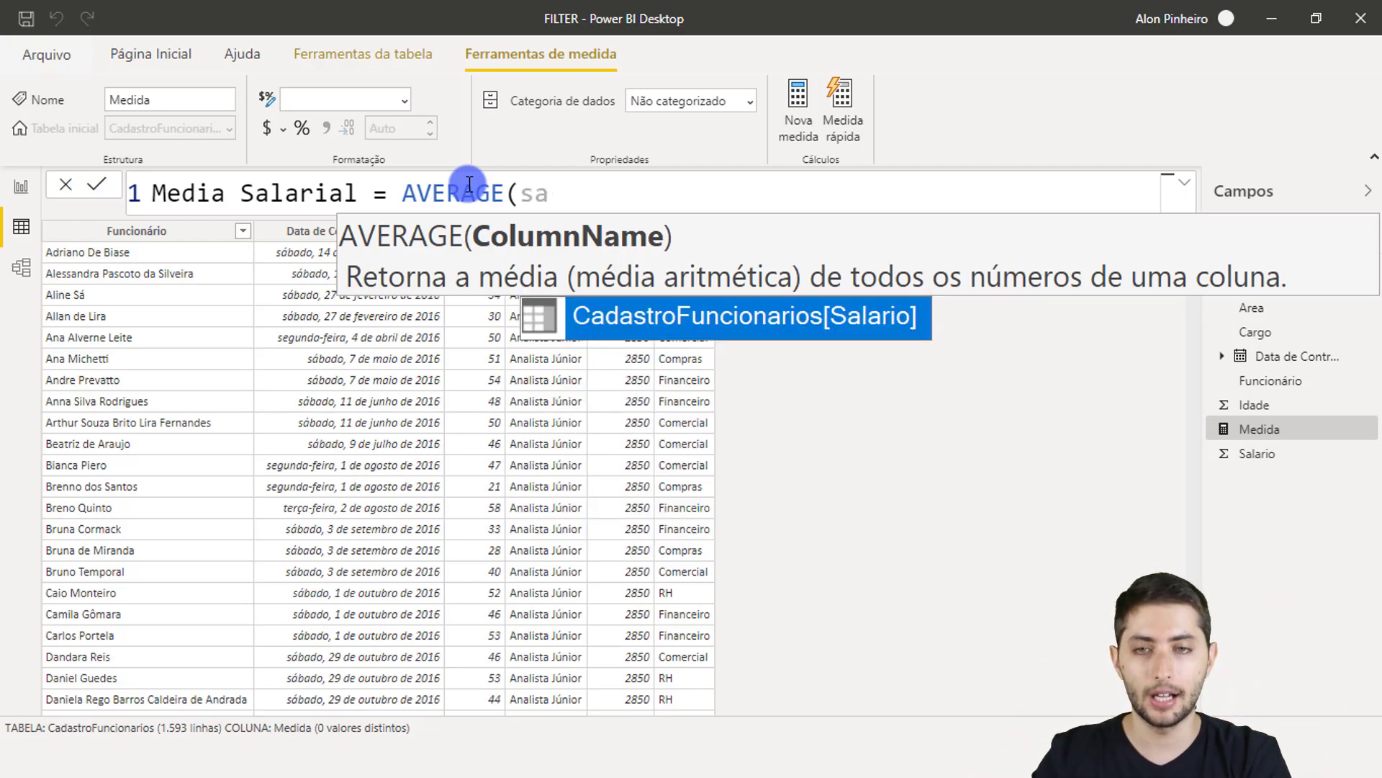
type("la")
key("Tab")
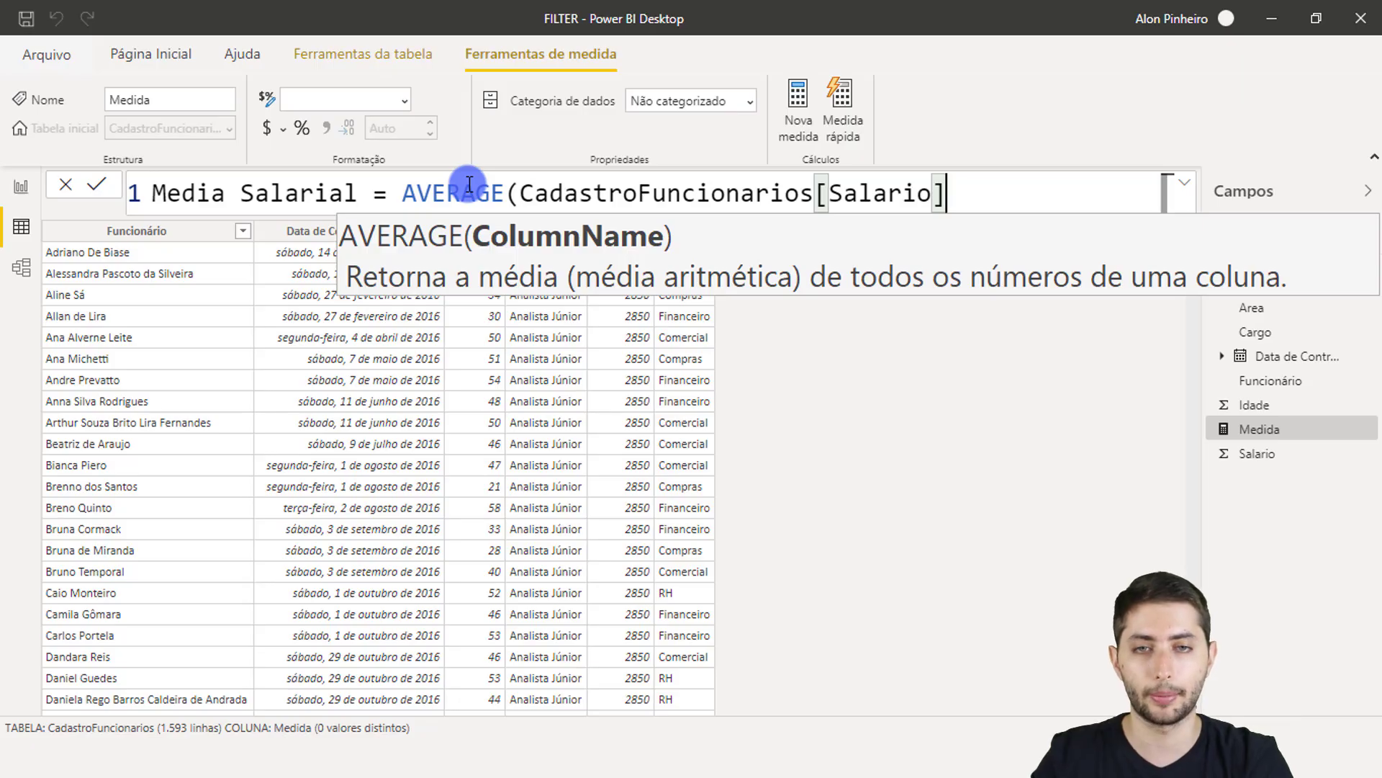
type(")")
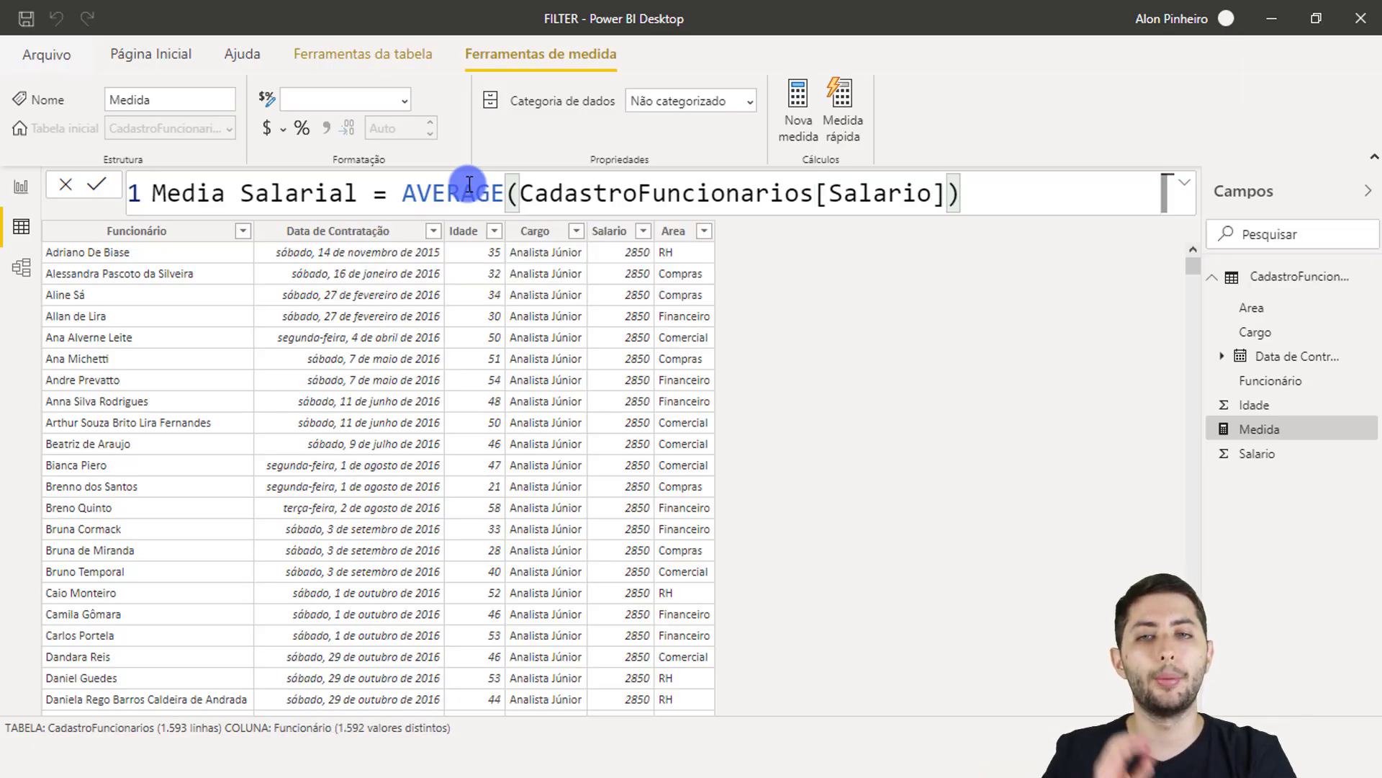
key("Return")
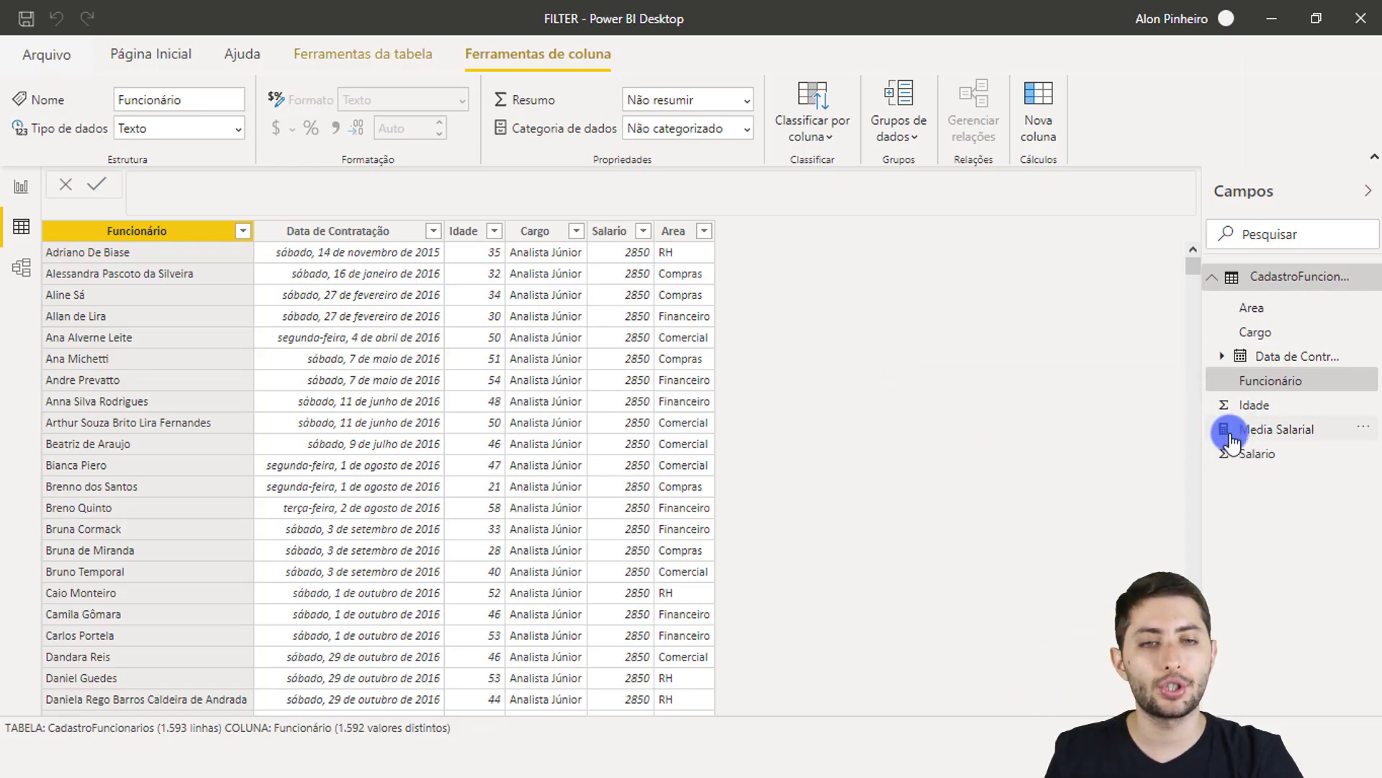
Step: Add a card visual near the upper-left area of the Fórmulas Iterativas report page, showing the Media Salarial measure
left_click(20, 185)
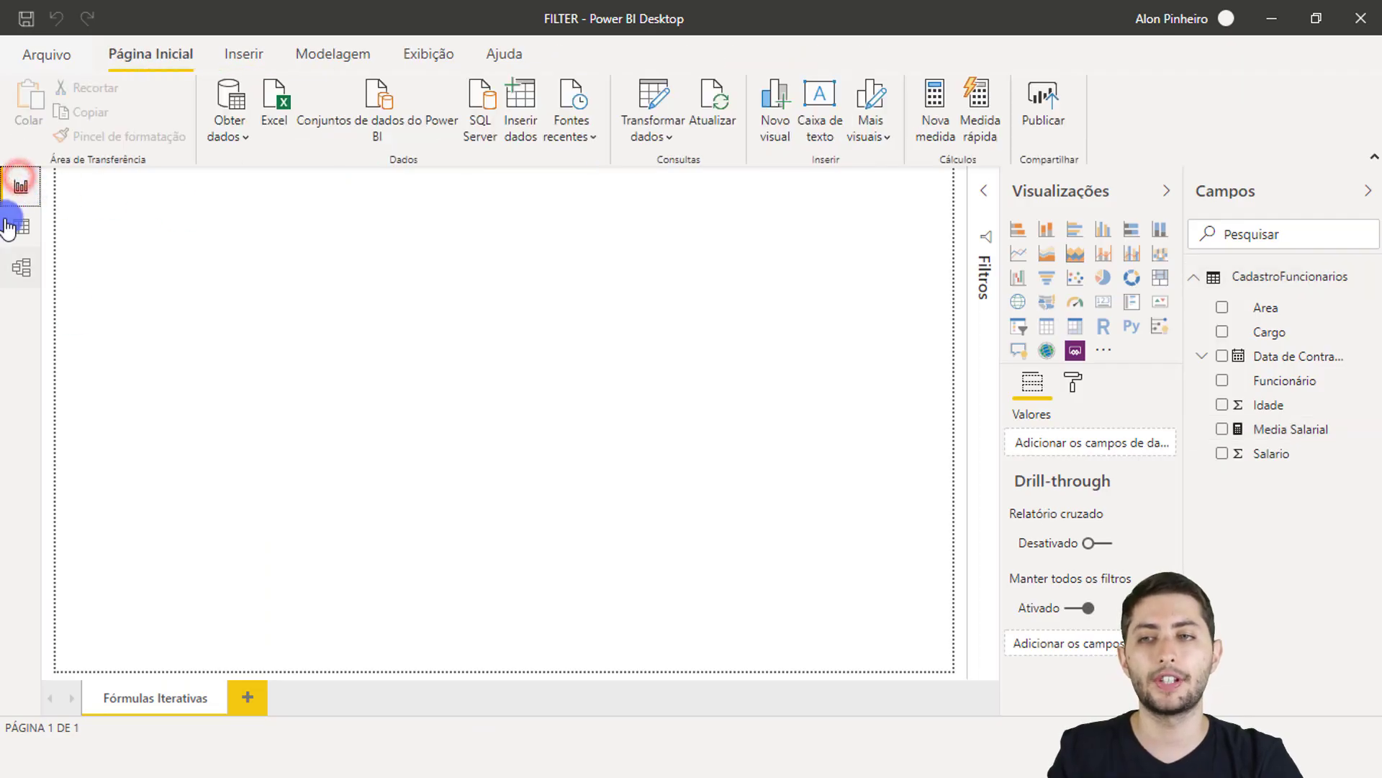
left_click(300, 237)
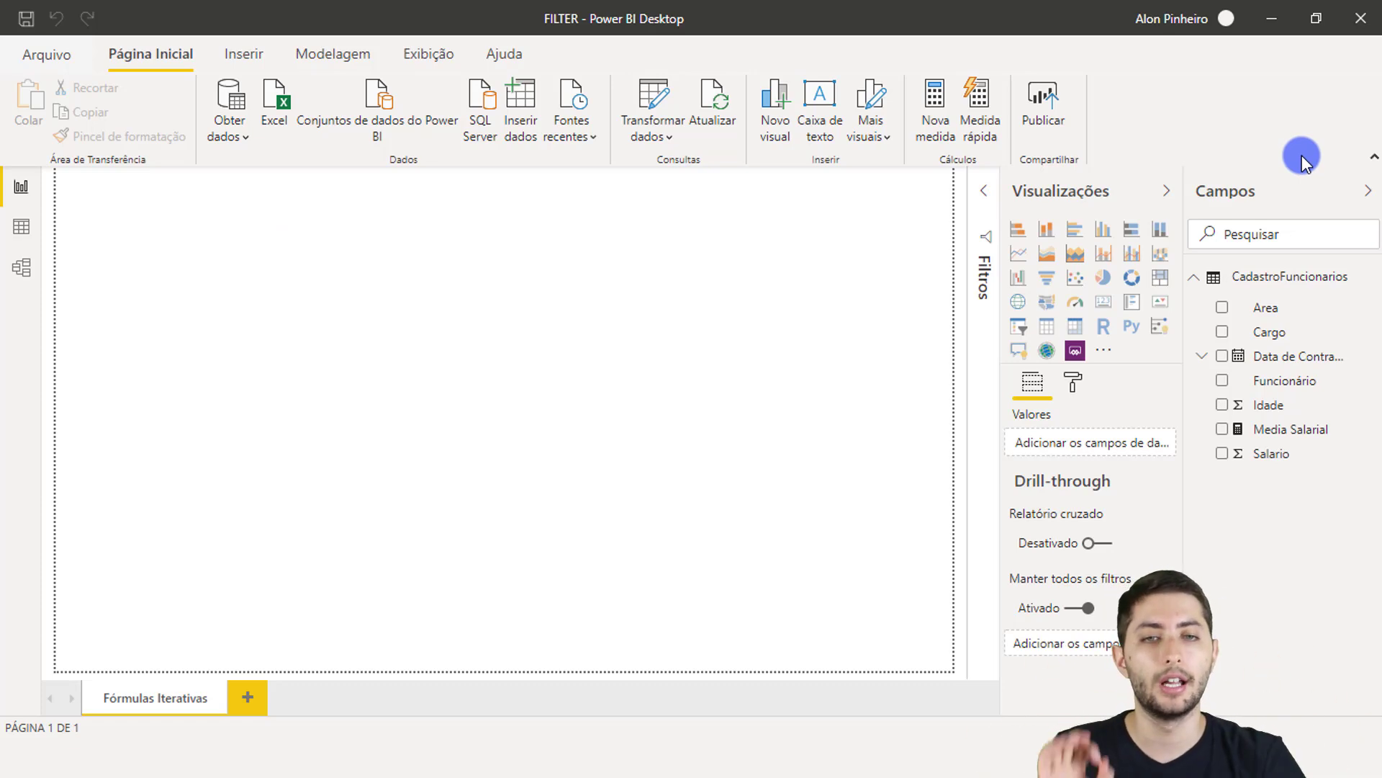
left_click(1103, 306)
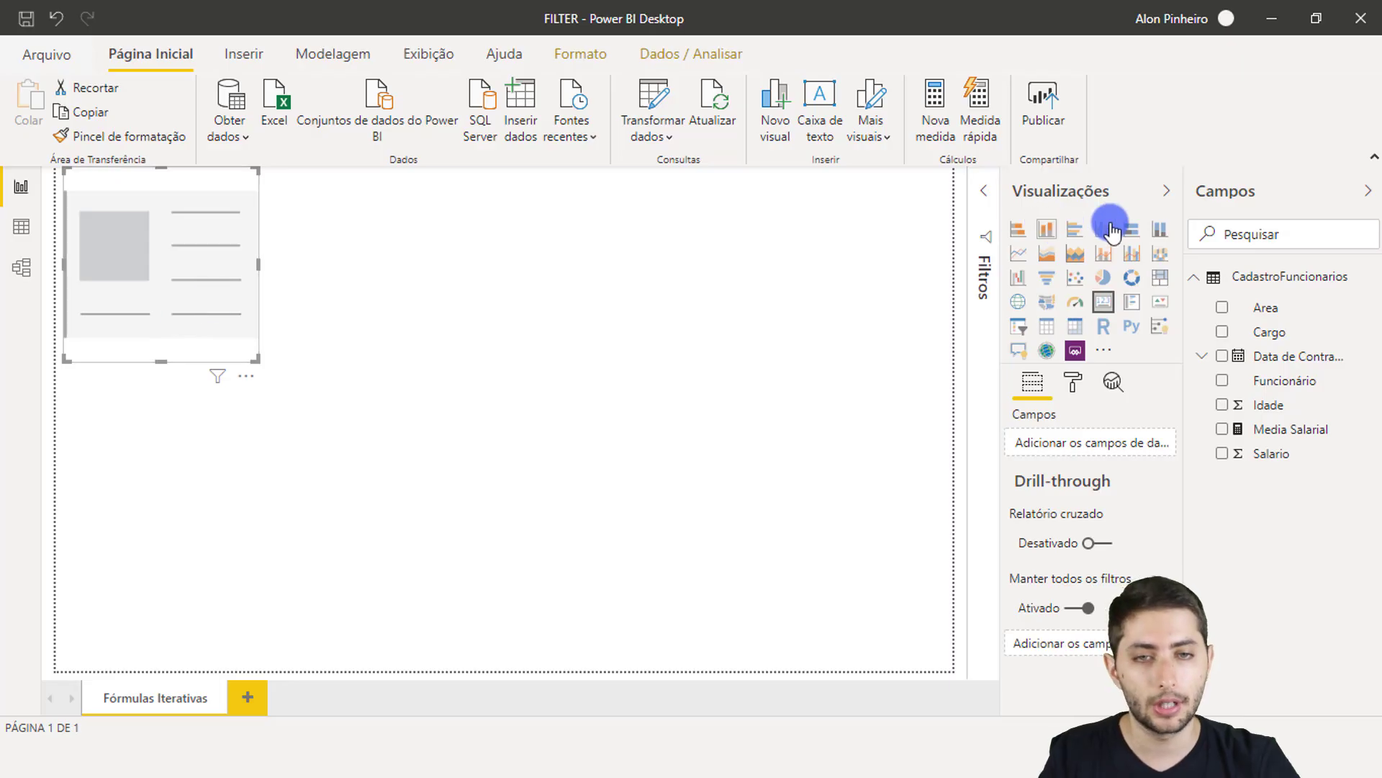
left_click_drag(203, 324, 265, 366)
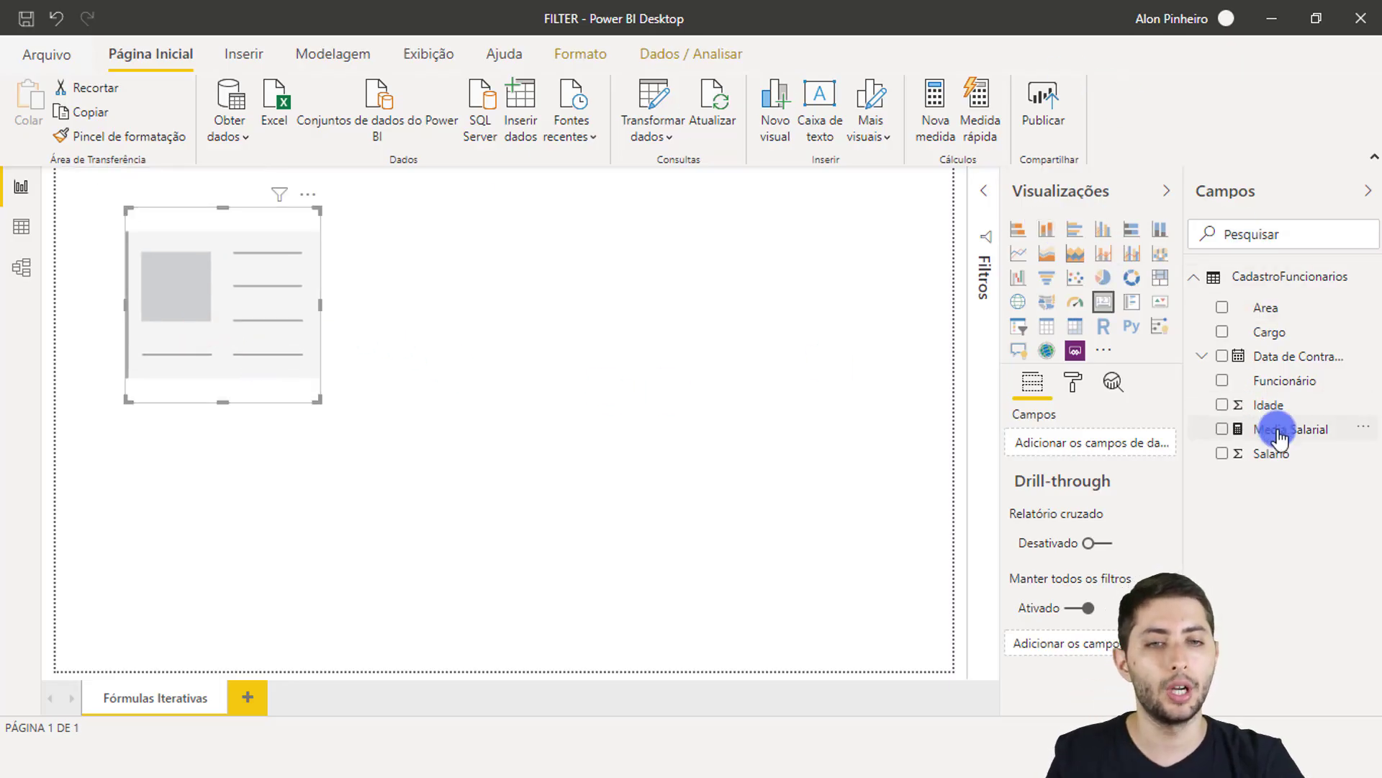
left_click_drag(1287, 431, 1107, 456)
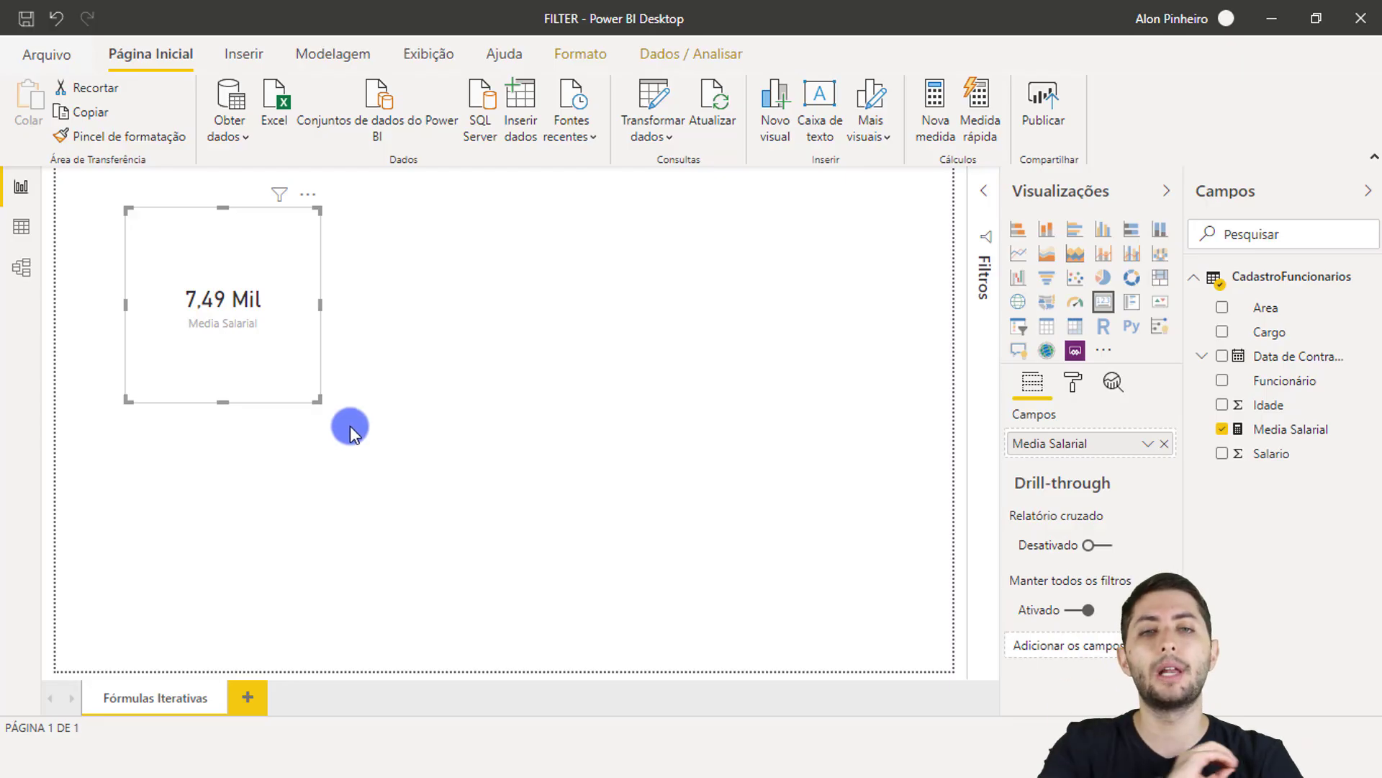
Step: Set the display units of the Media Salarial card's data label to Nenhum
left_click(1073, 382)
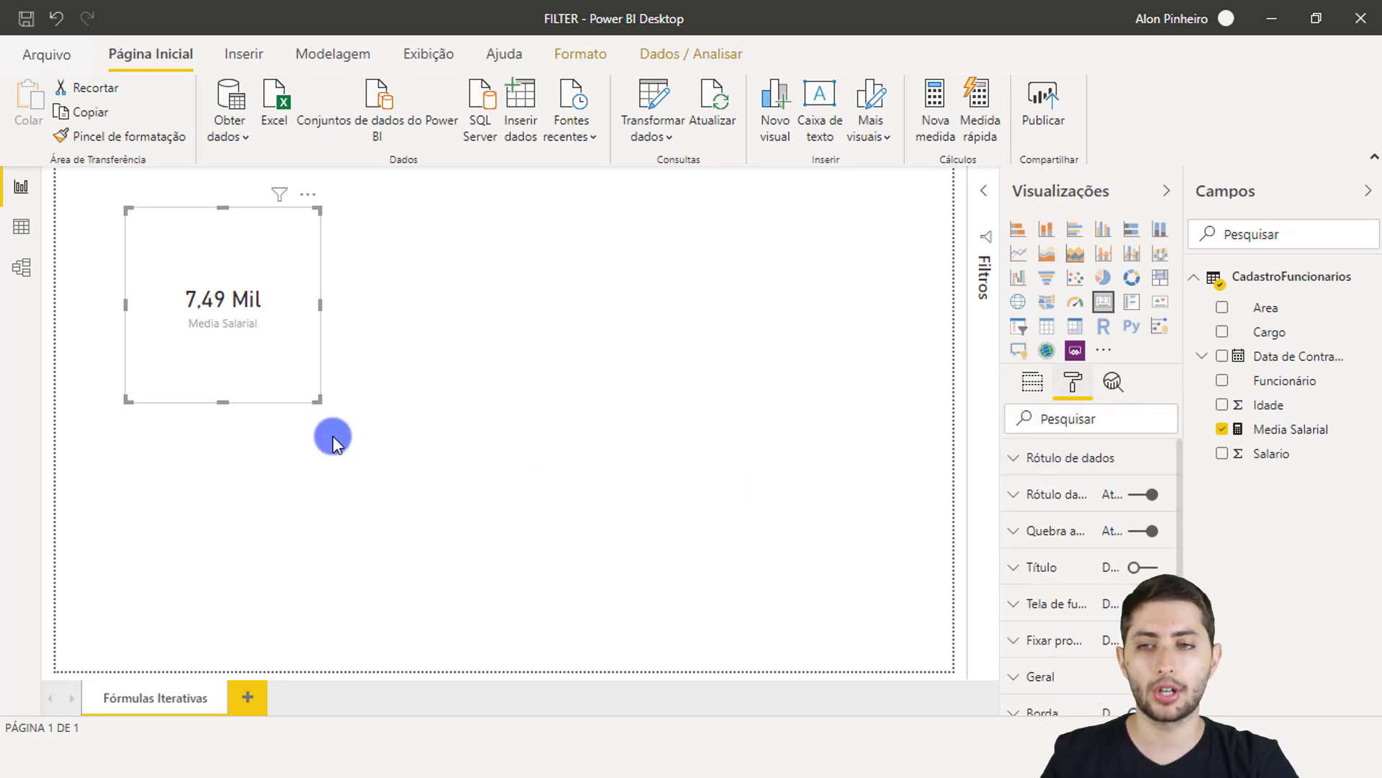
left_click(1056, 458)
scroll(1065, 494, "down", 1)
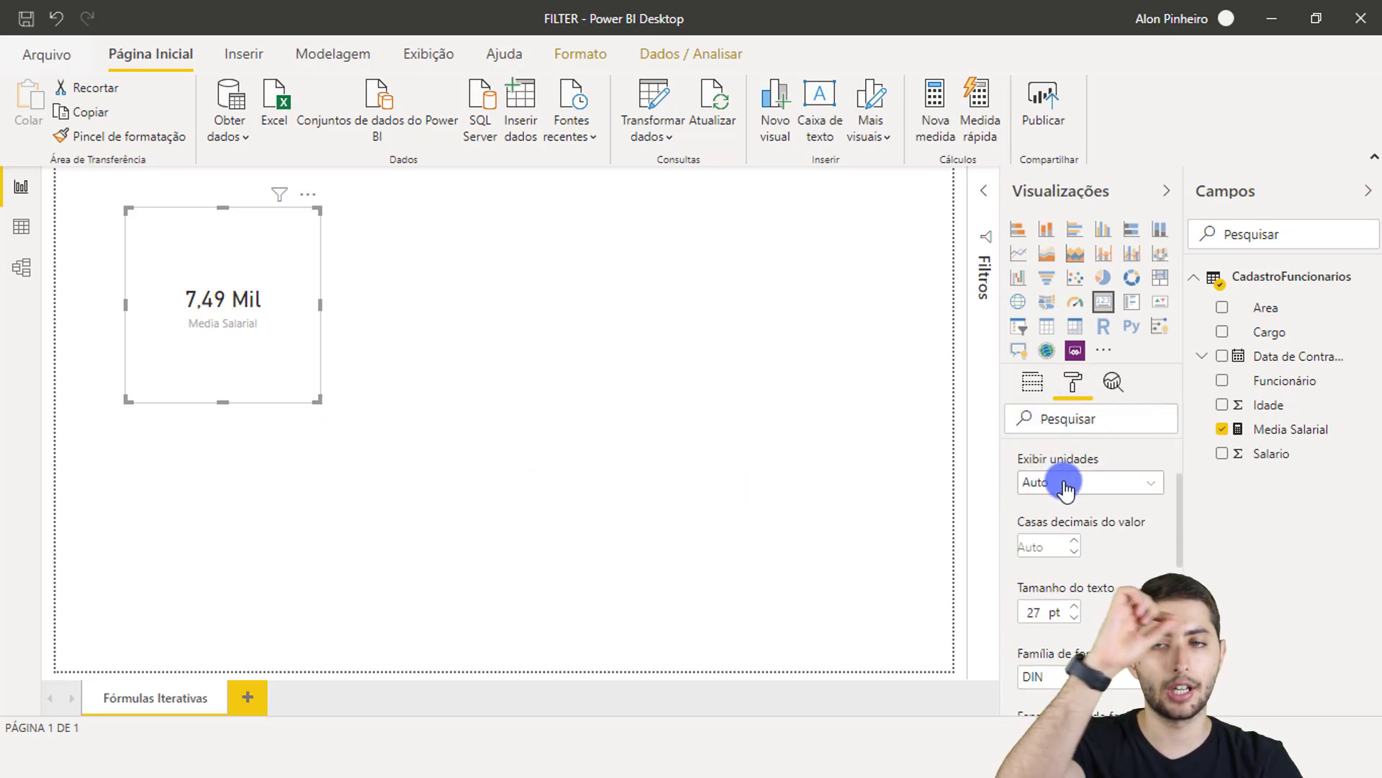
left_click(1065, 482)
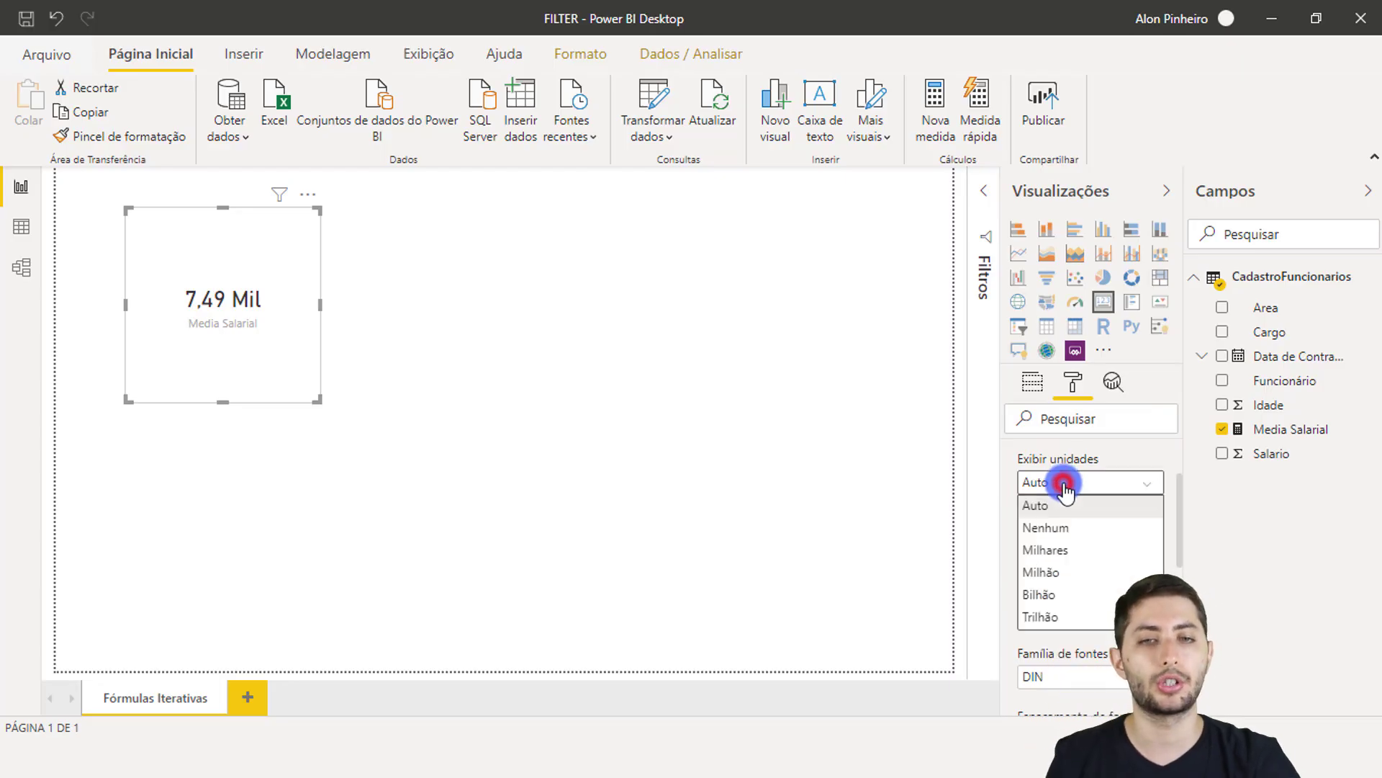
left_click(1052, 528)
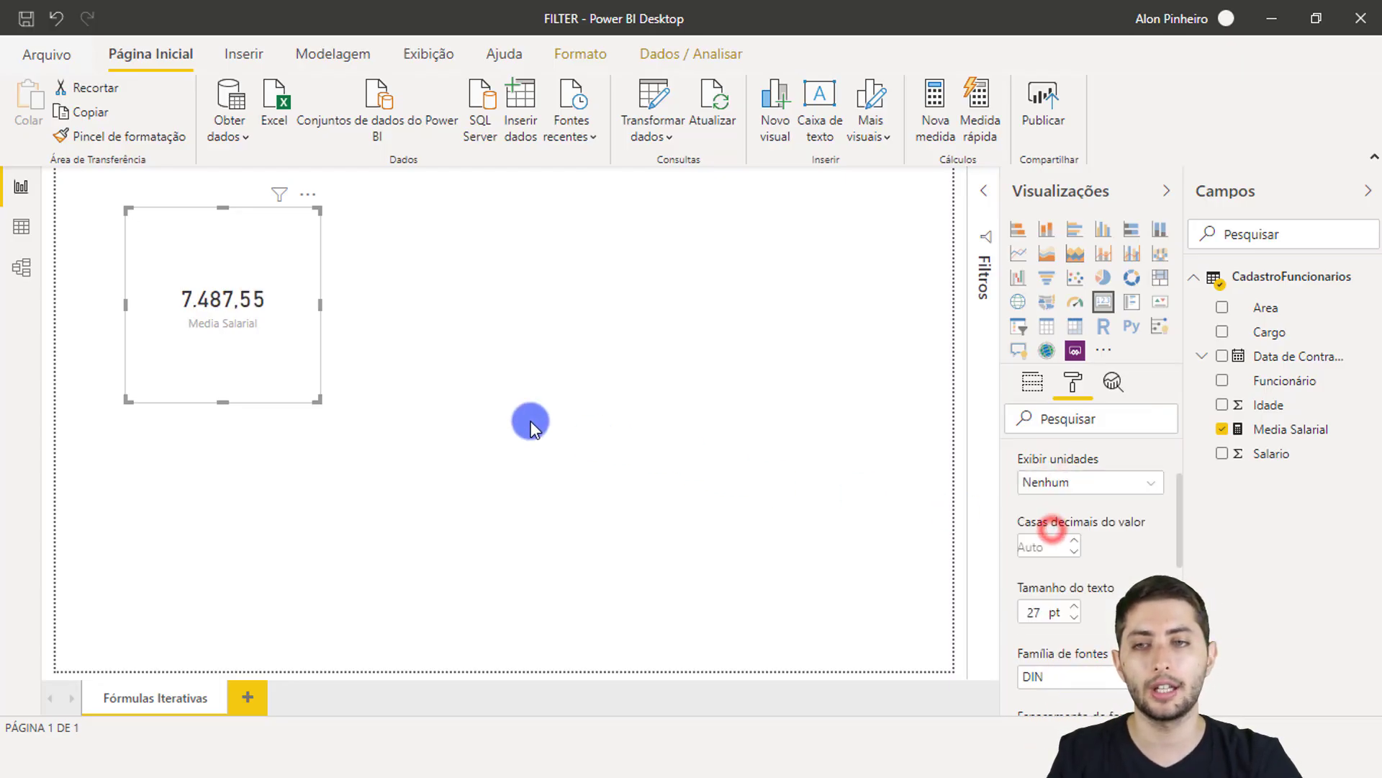
left_click(531, 424)
Step: Enlarge the Media Salarial card slightly in width and height on the report page
left_click(260, 373)
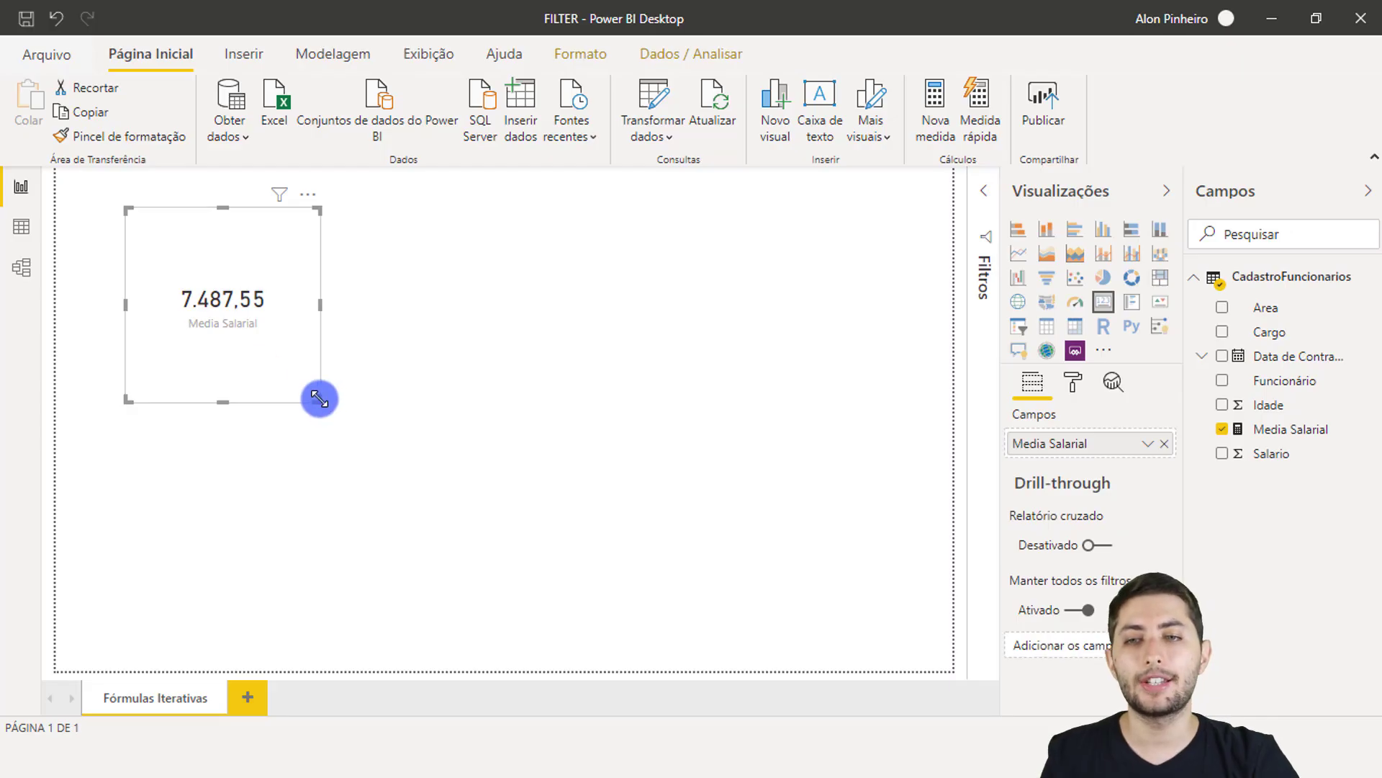
left_click_drag(319, 398, 351, 412)
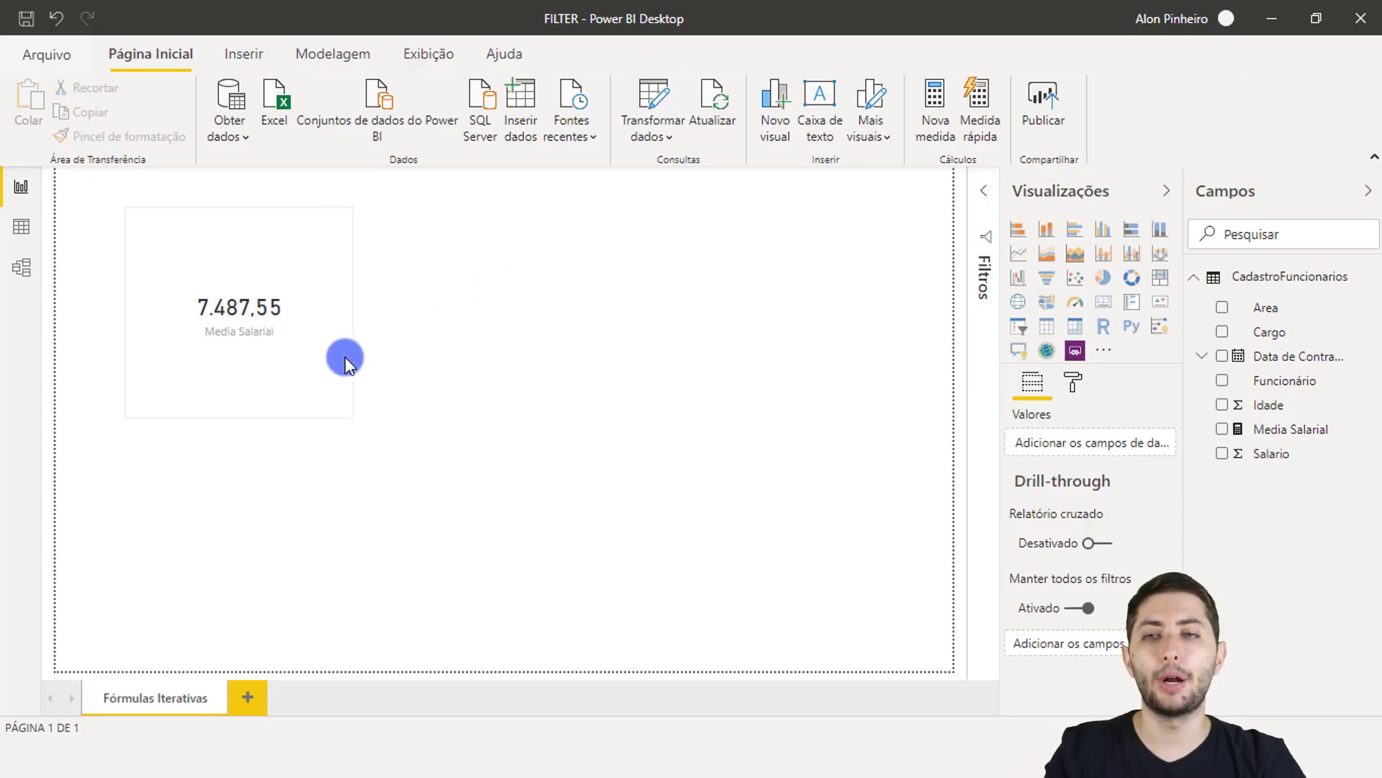
left_click(344, 357)
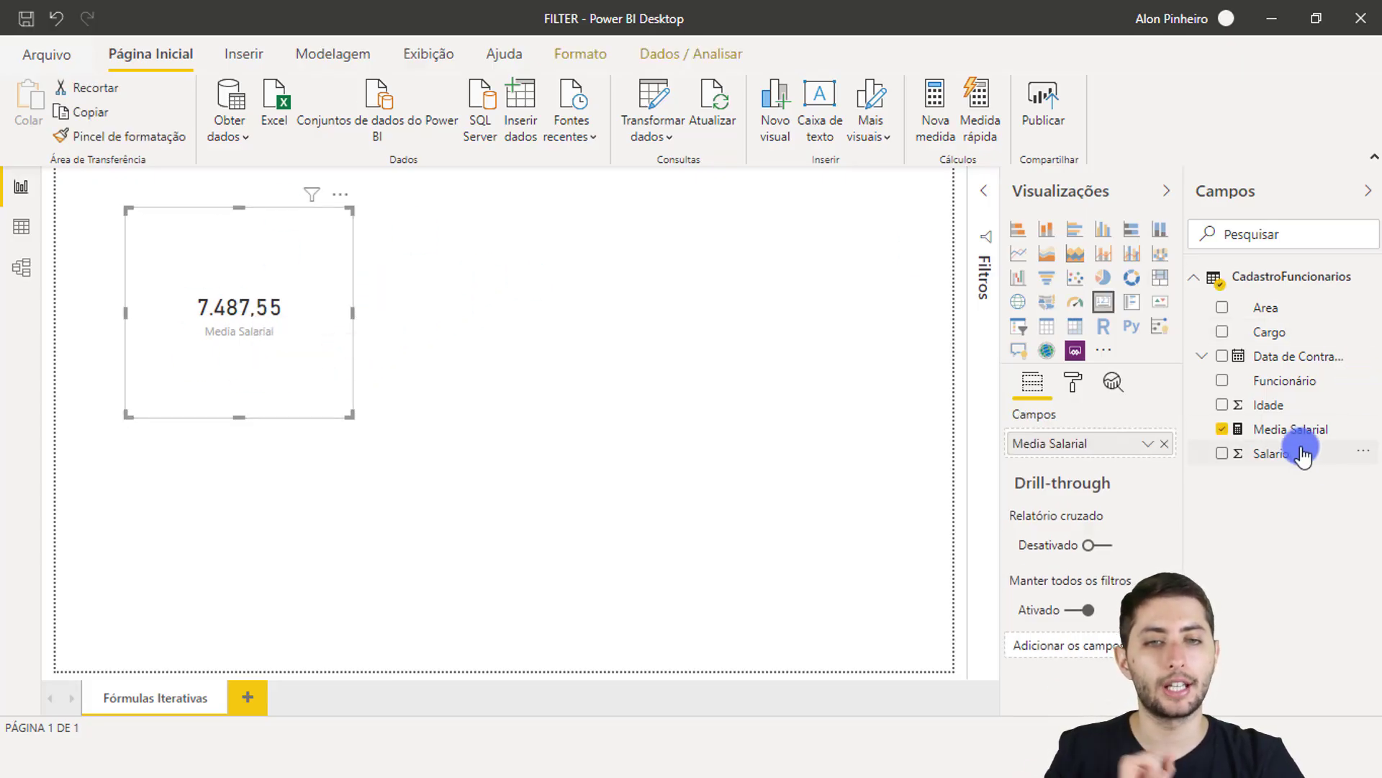
Step: Format the Media Salarial measure as currency using the Moeda Geral symbol option
left_click(1289, 430)
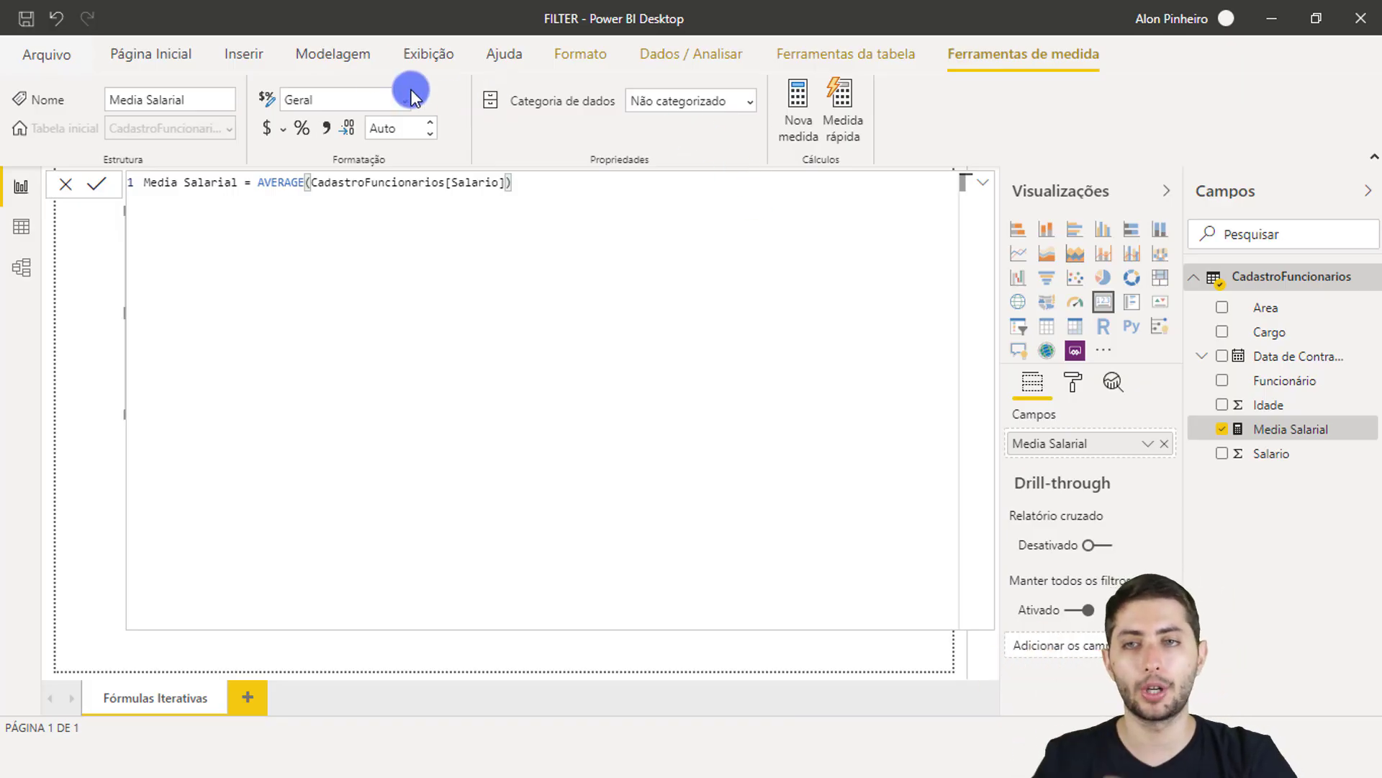
left_click(343, 58)
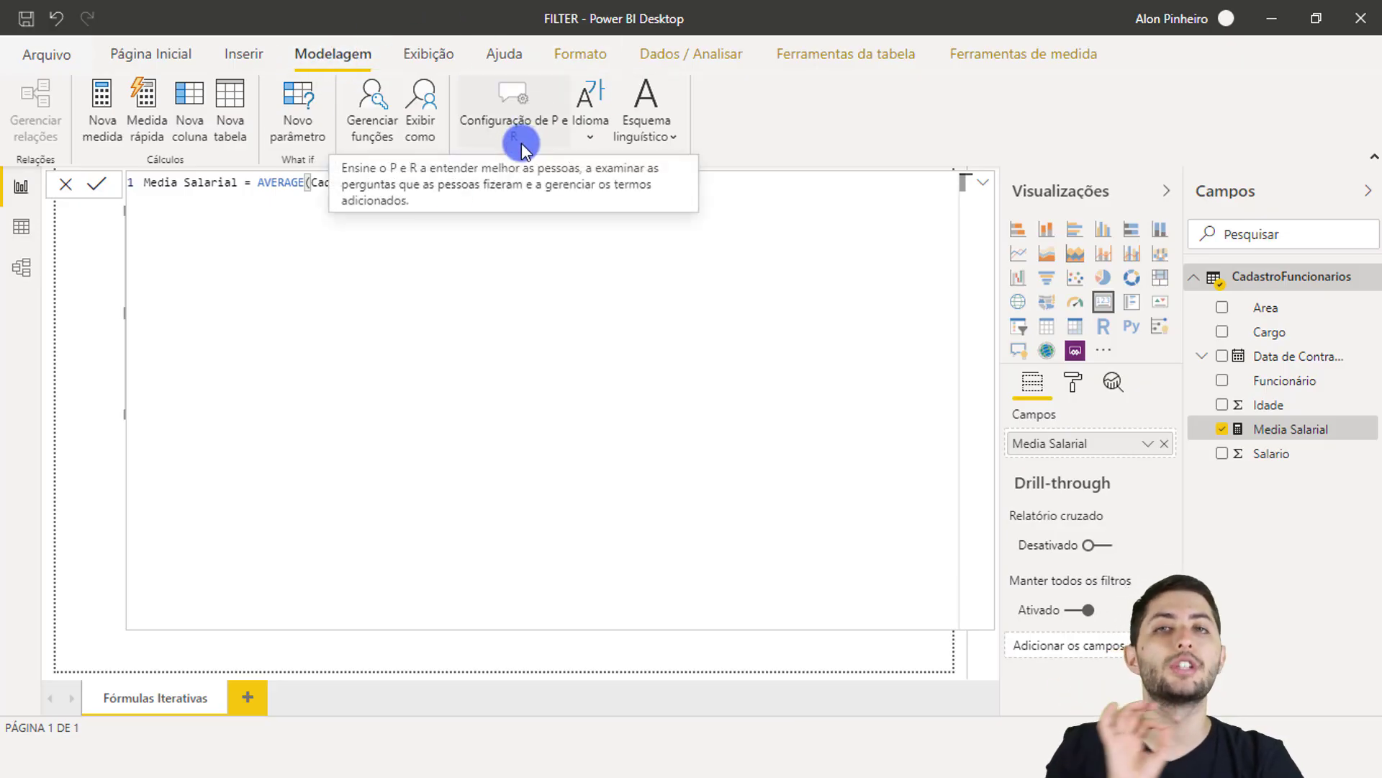
left_click(1040, 54)
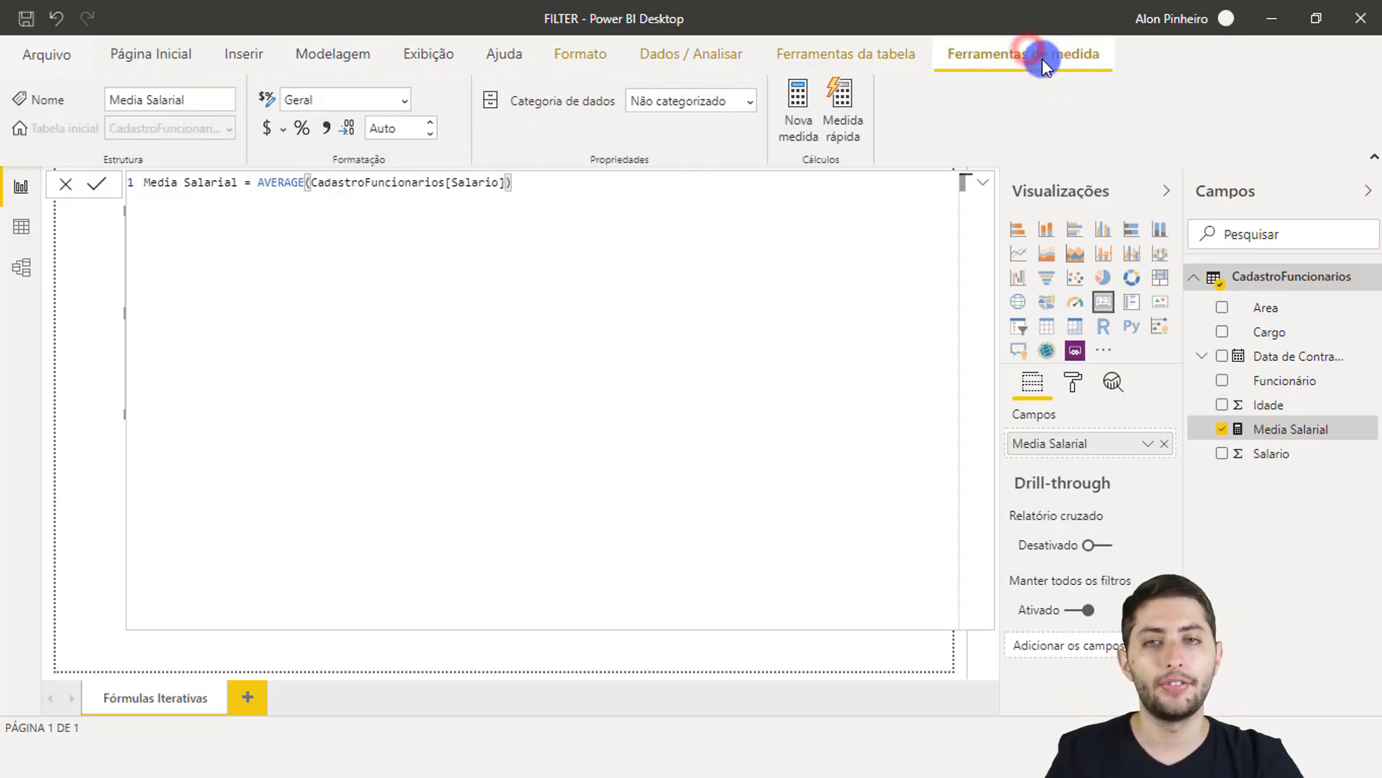
left_click(276, 130)
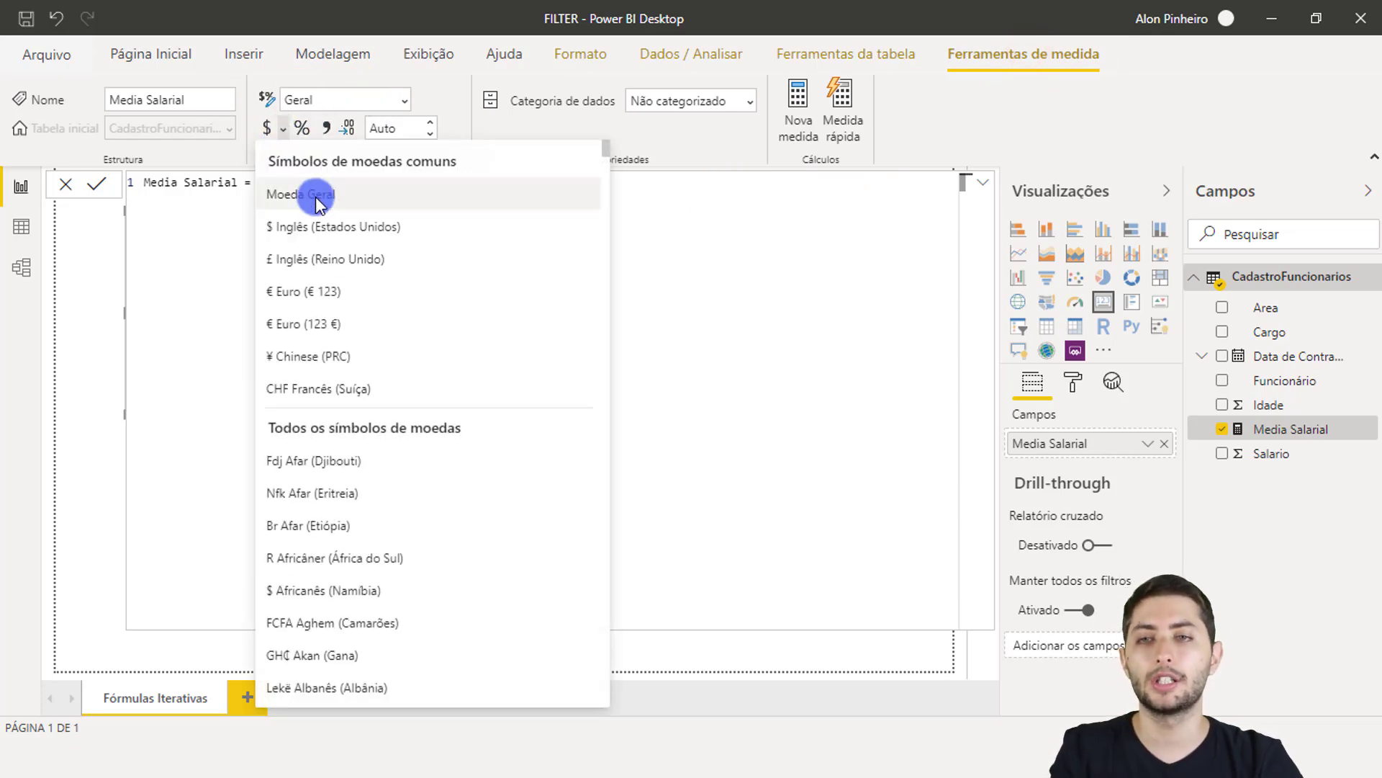
left_click(317, 202)
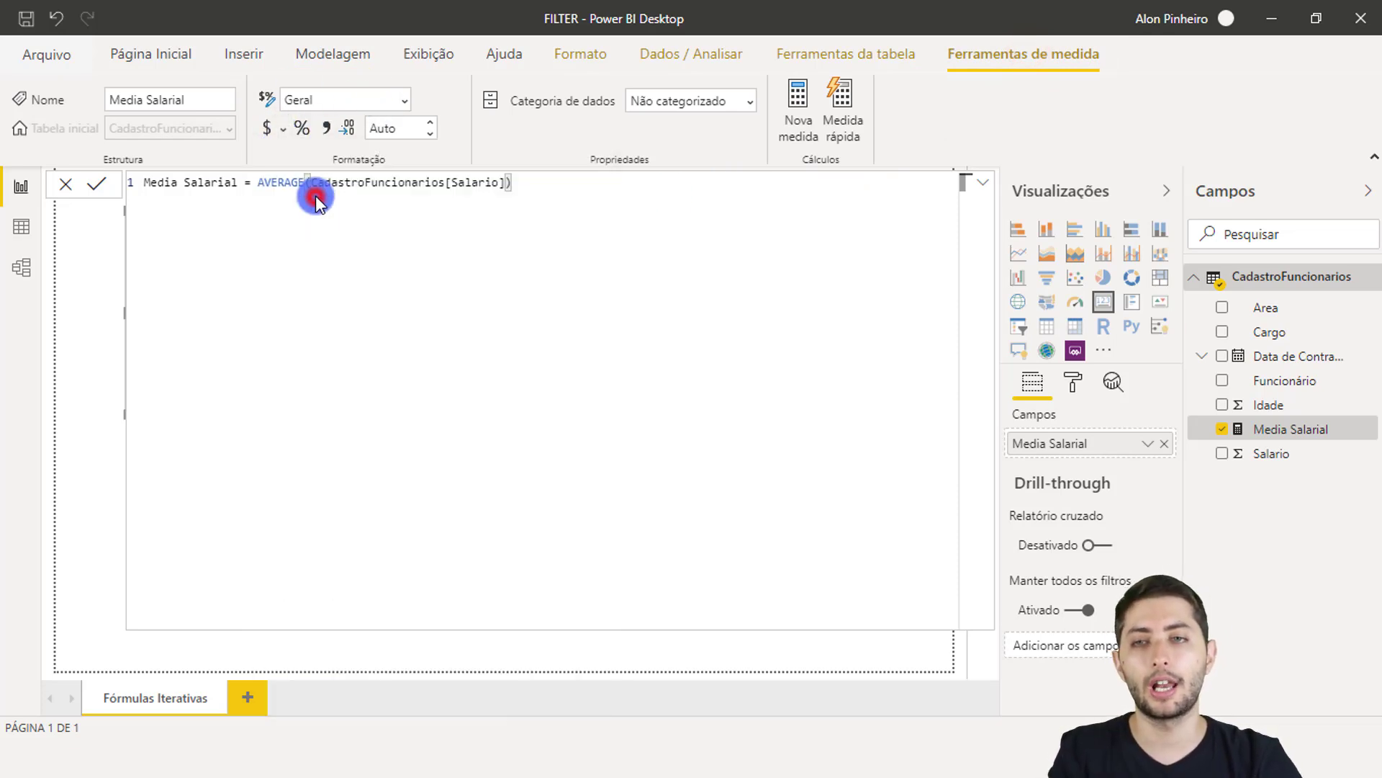
left_click(389, 272)
left_click(278, 275)
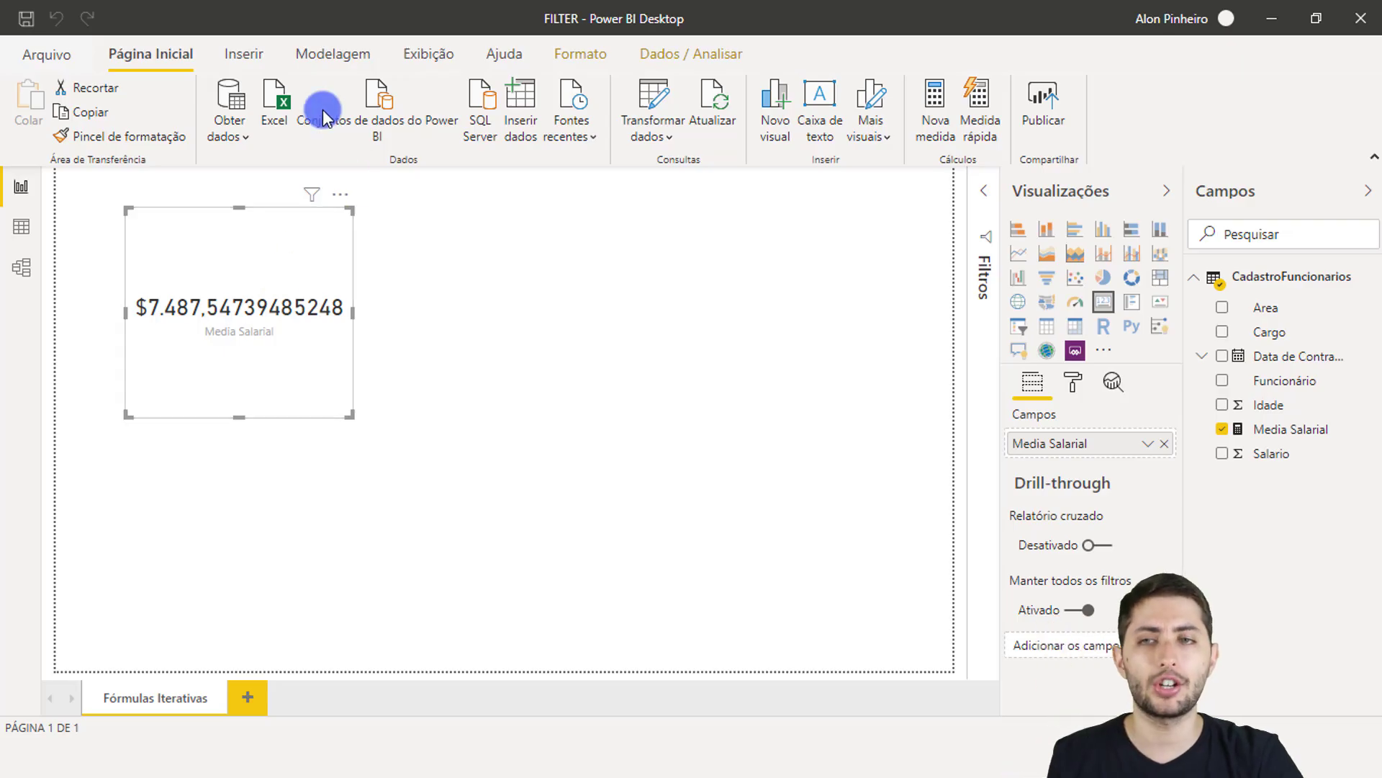
Step: Set the Media Salarial measure to 2 decimal places and collapse the expanded formula bar
left_click(1296, 427)
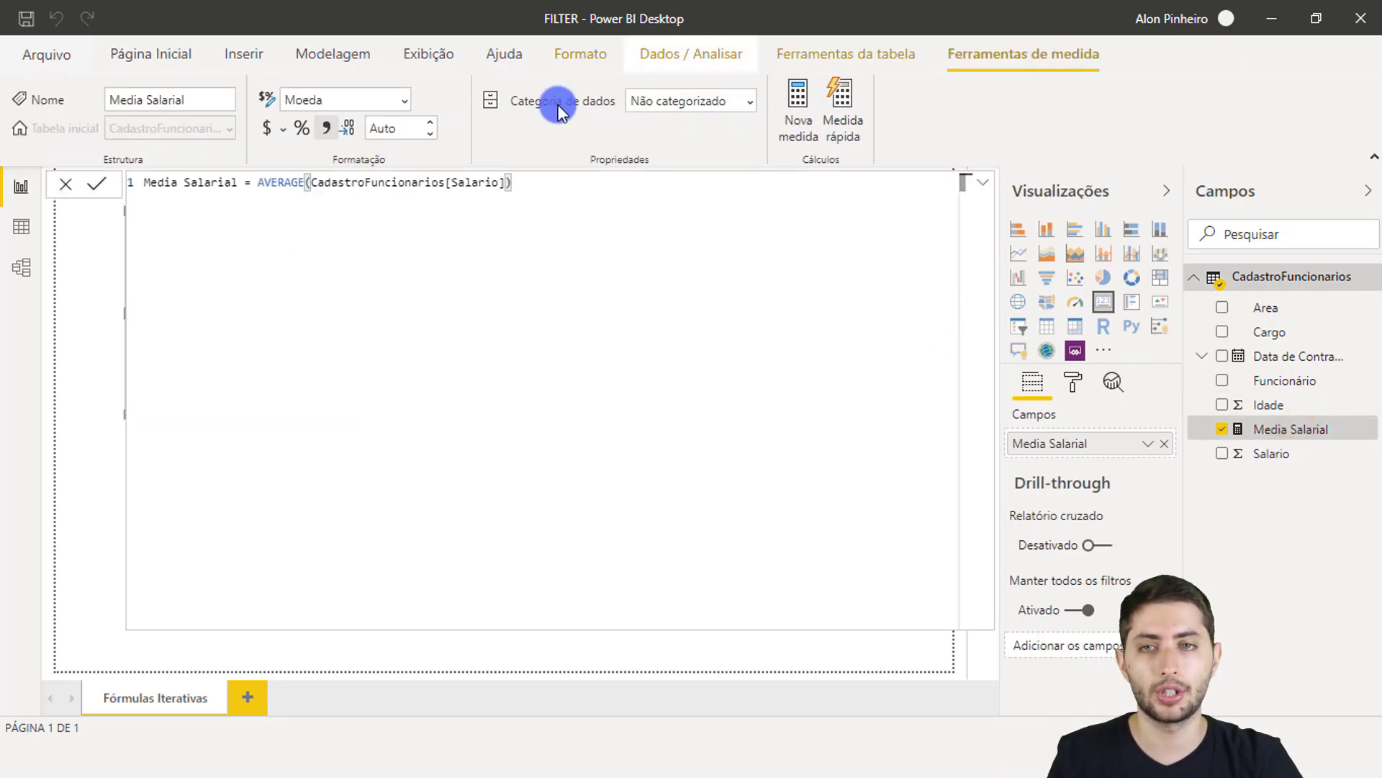
left_click(399, 132)
type("2")
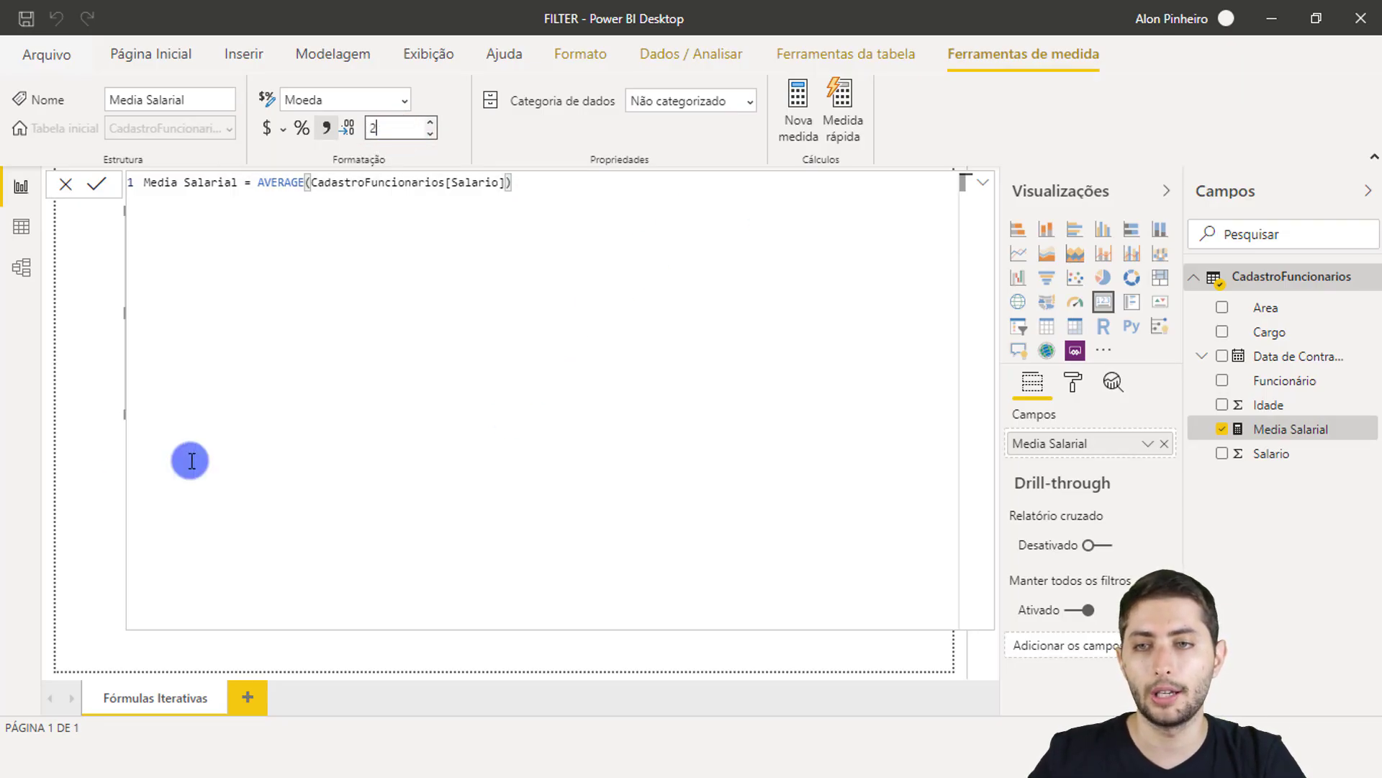
left_click(94, 432)
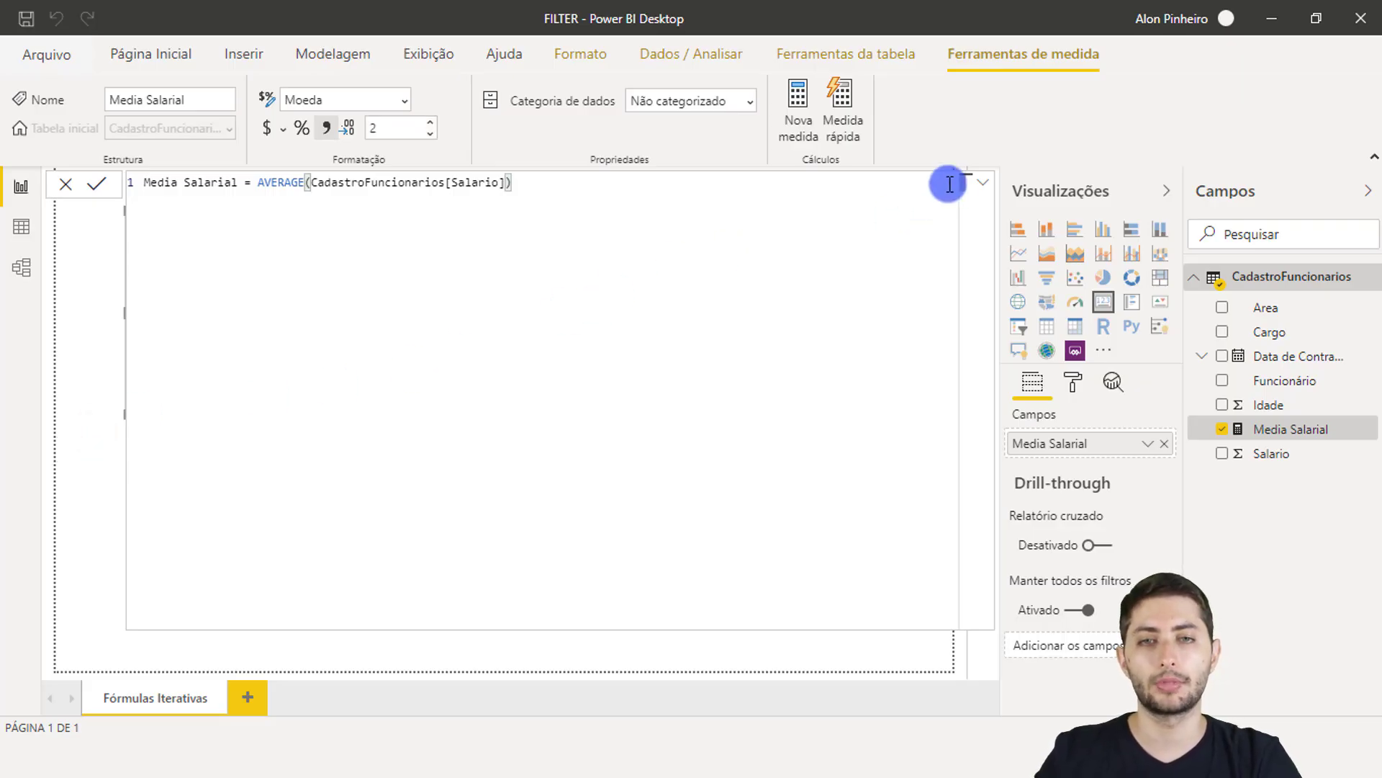
left_click(983, 184)
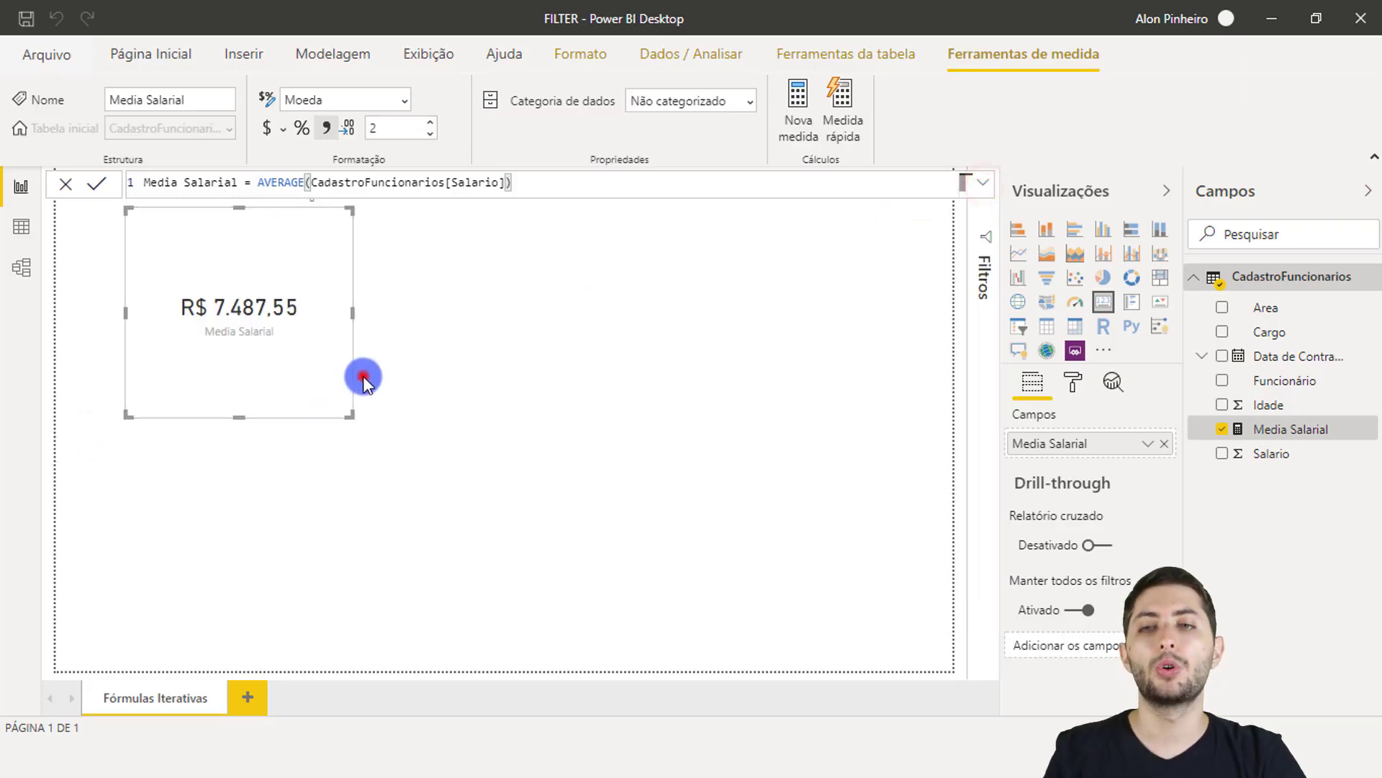
left_click(389, 374)
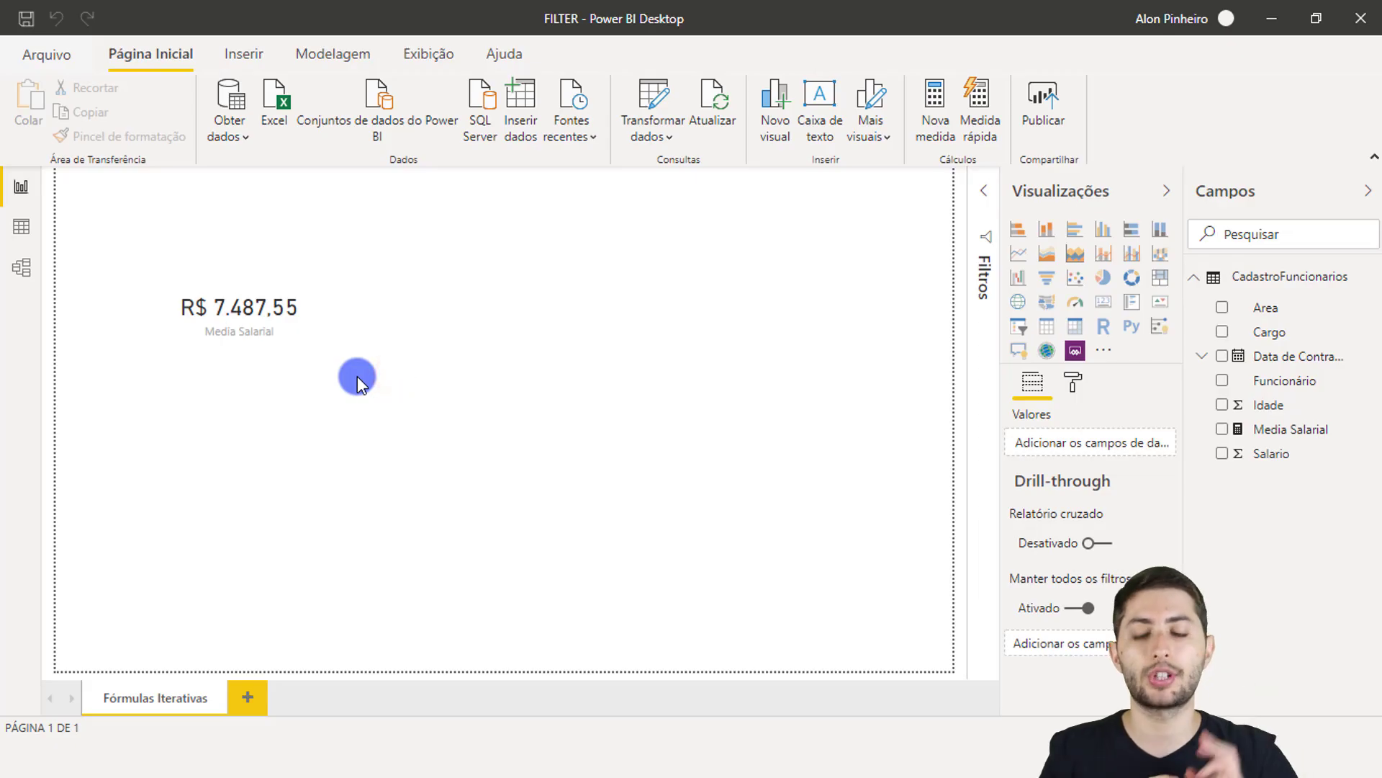
Step: Examine the employee rows of the CadastroFuncionarios table in the data view and return to the report page
left_click(322, 360)
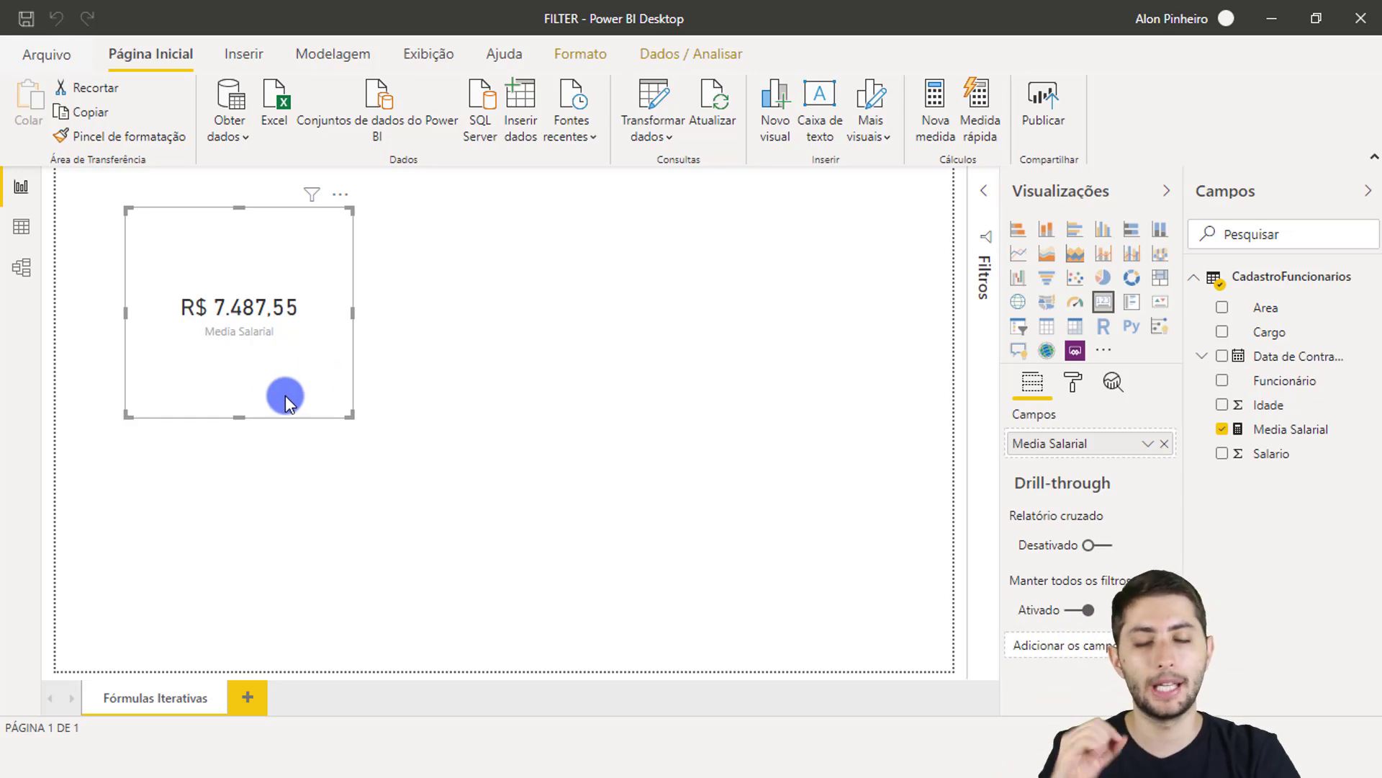
left_click(19, 232)
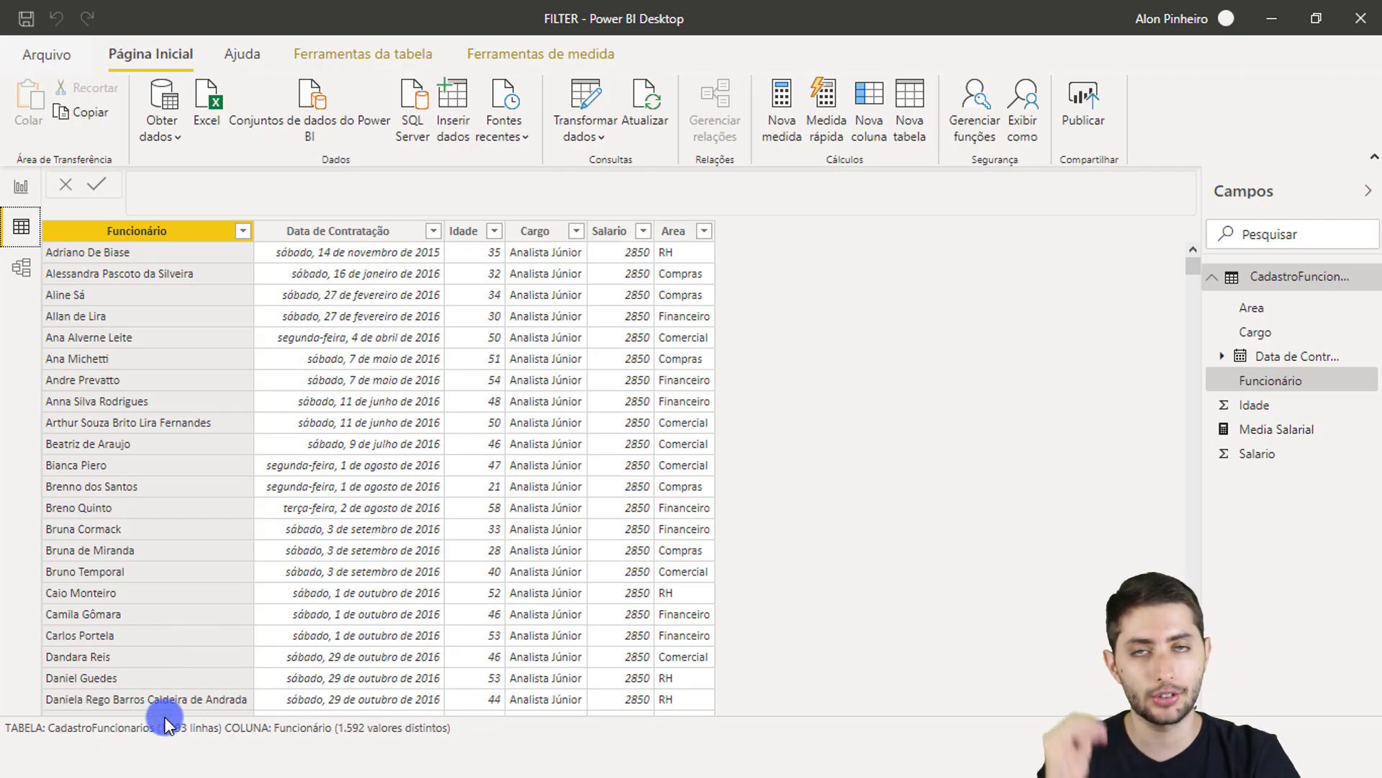
left_click(20, 189)
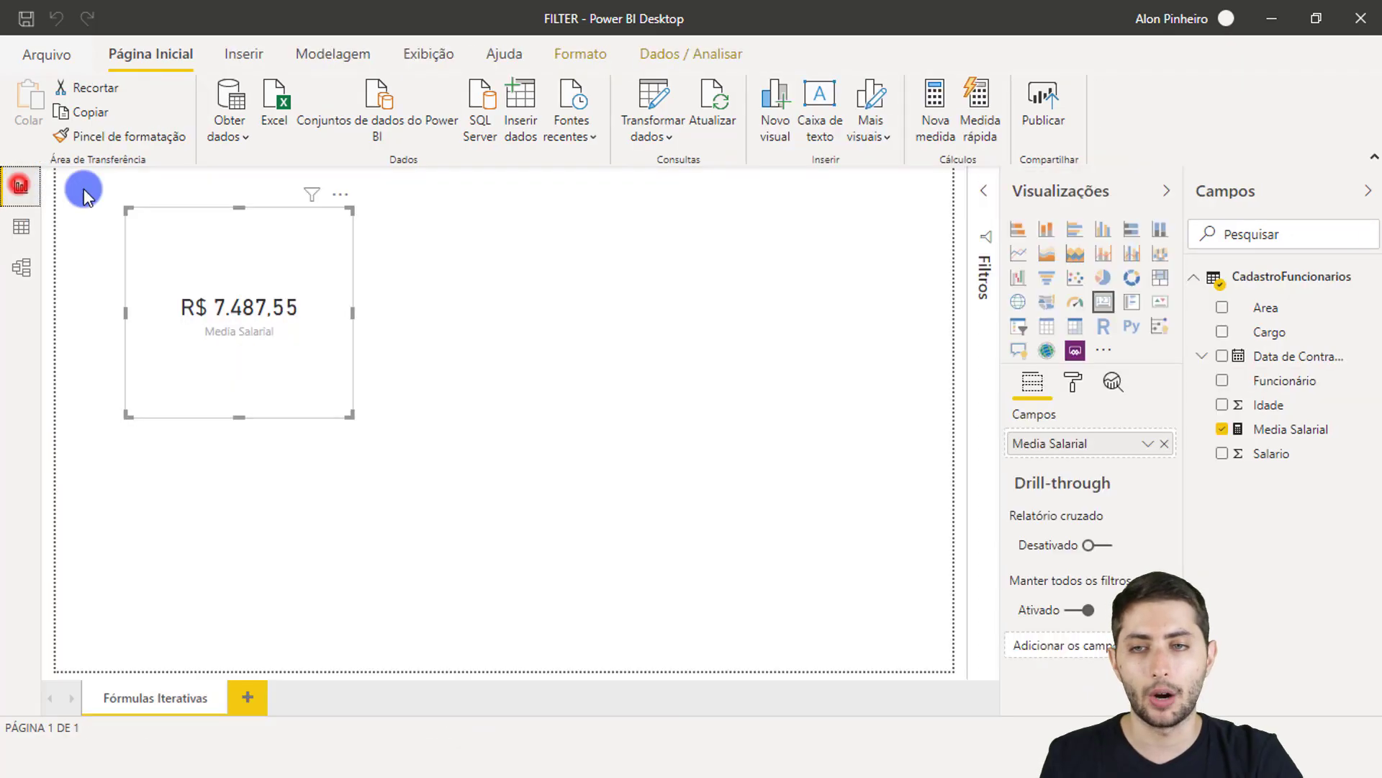
left_click(364, 264)
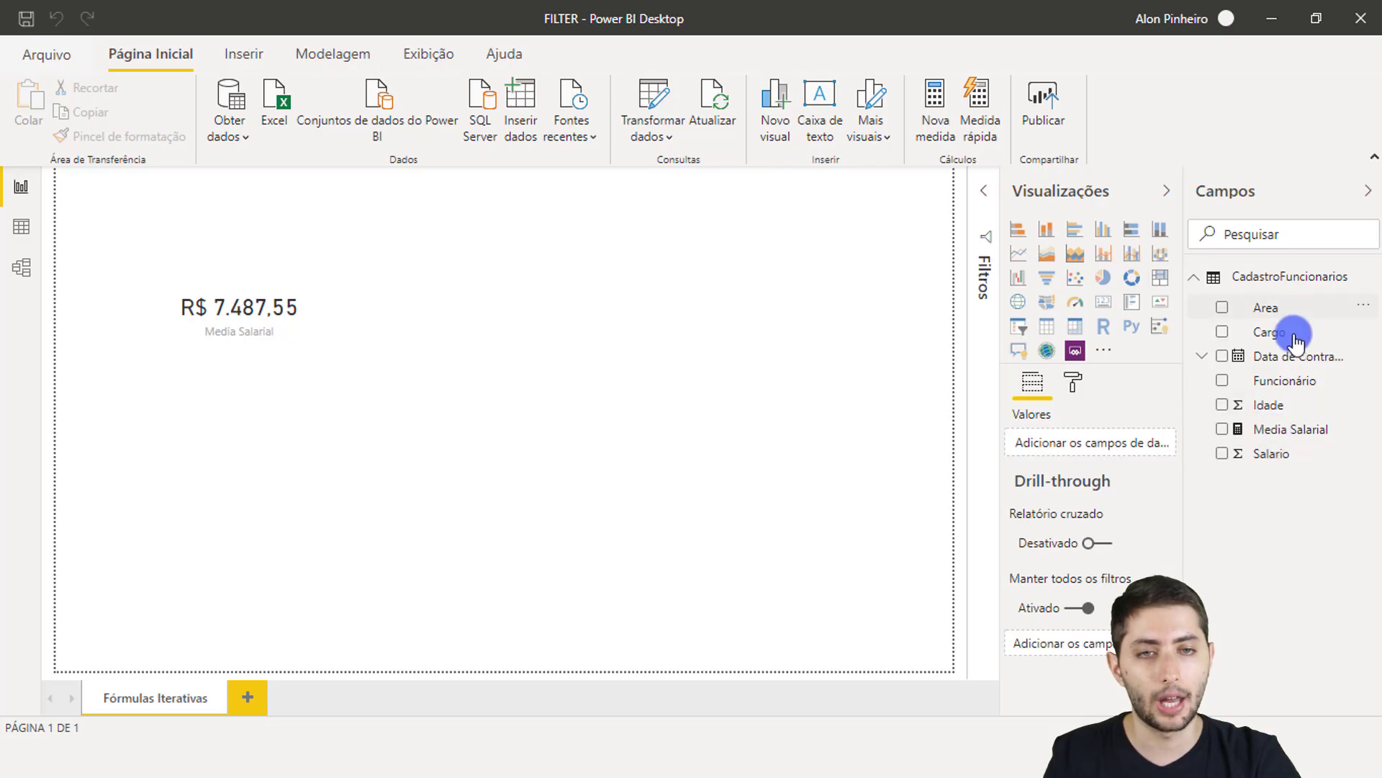
Step: Create a new measure in the CadastroFuncionarios table
right_click(1256, 313)
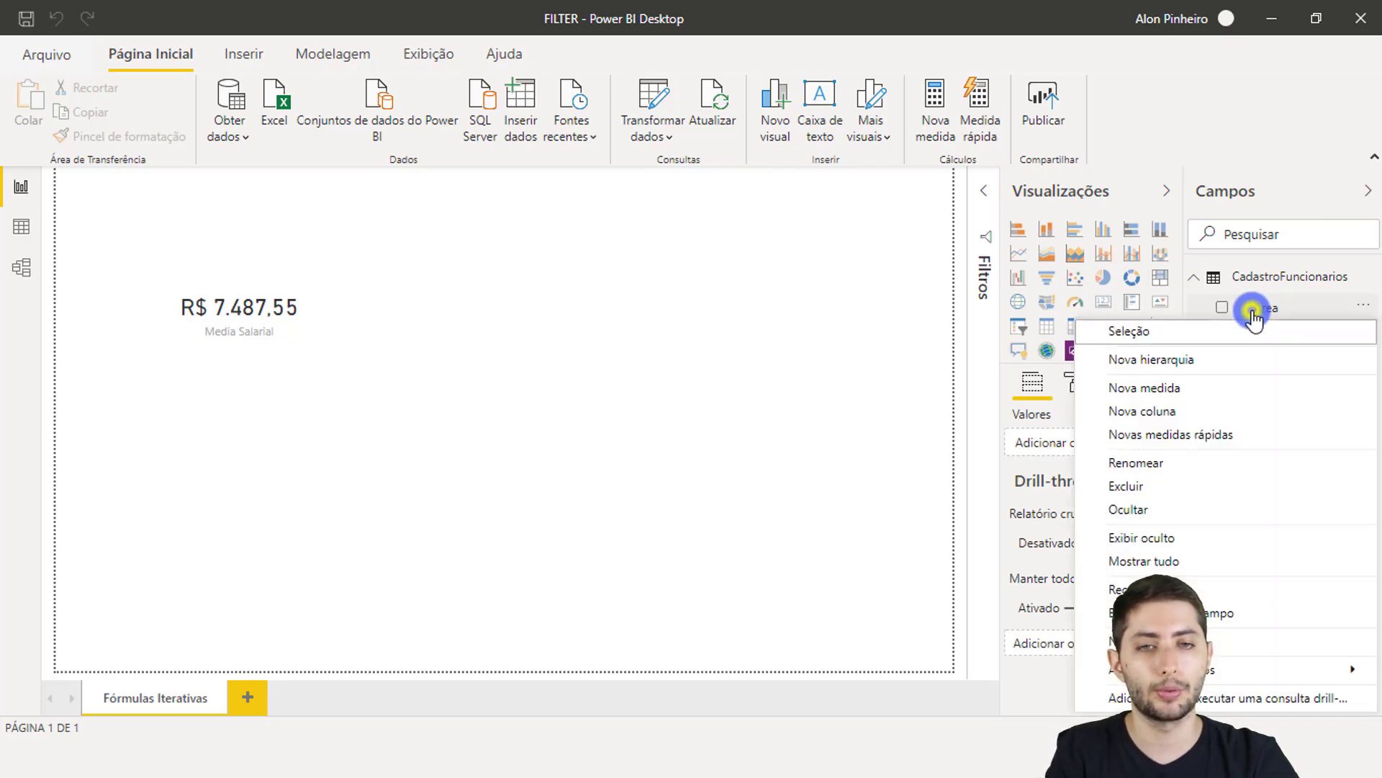
left_click(1185, 388)
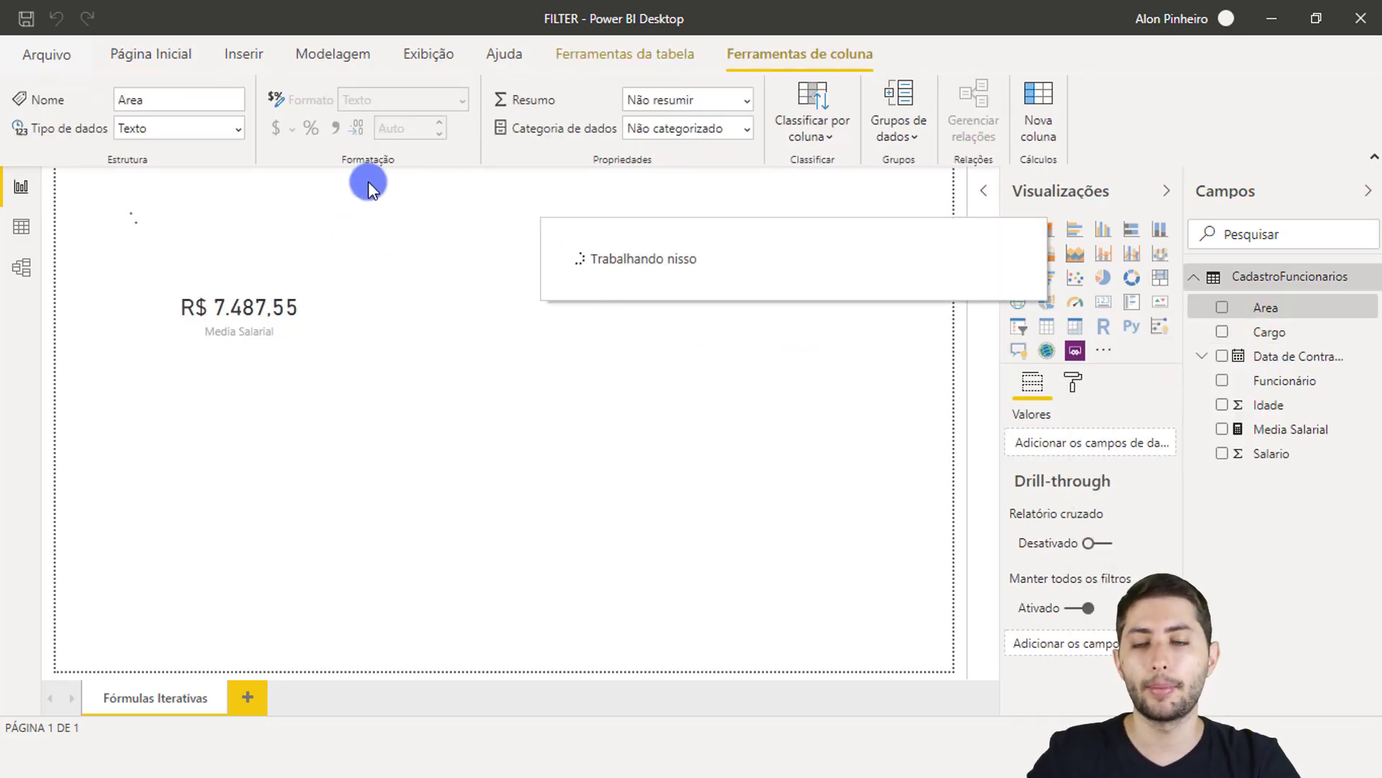
scroll(343, 180, "up", 5, "ctrl")
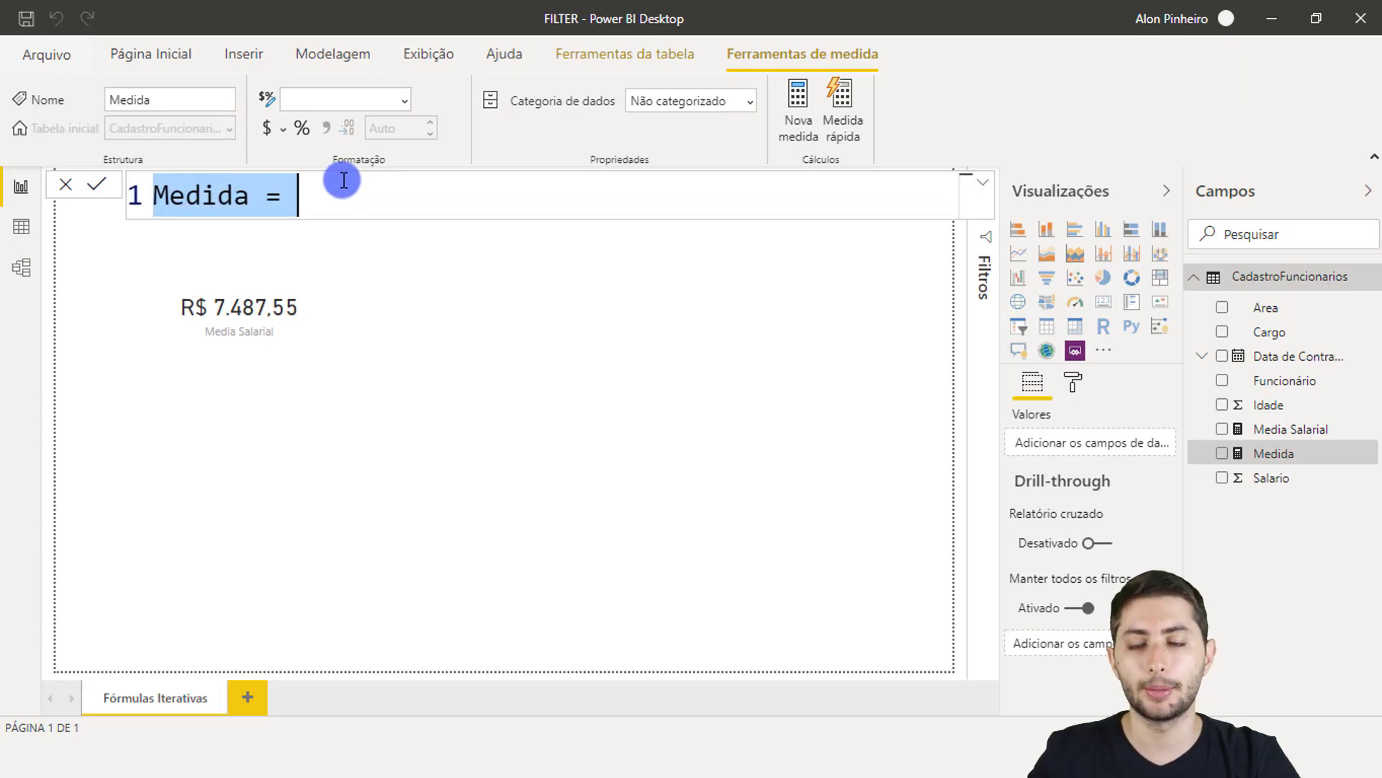
scroll(354, 183, "up", 1, "ctrl")
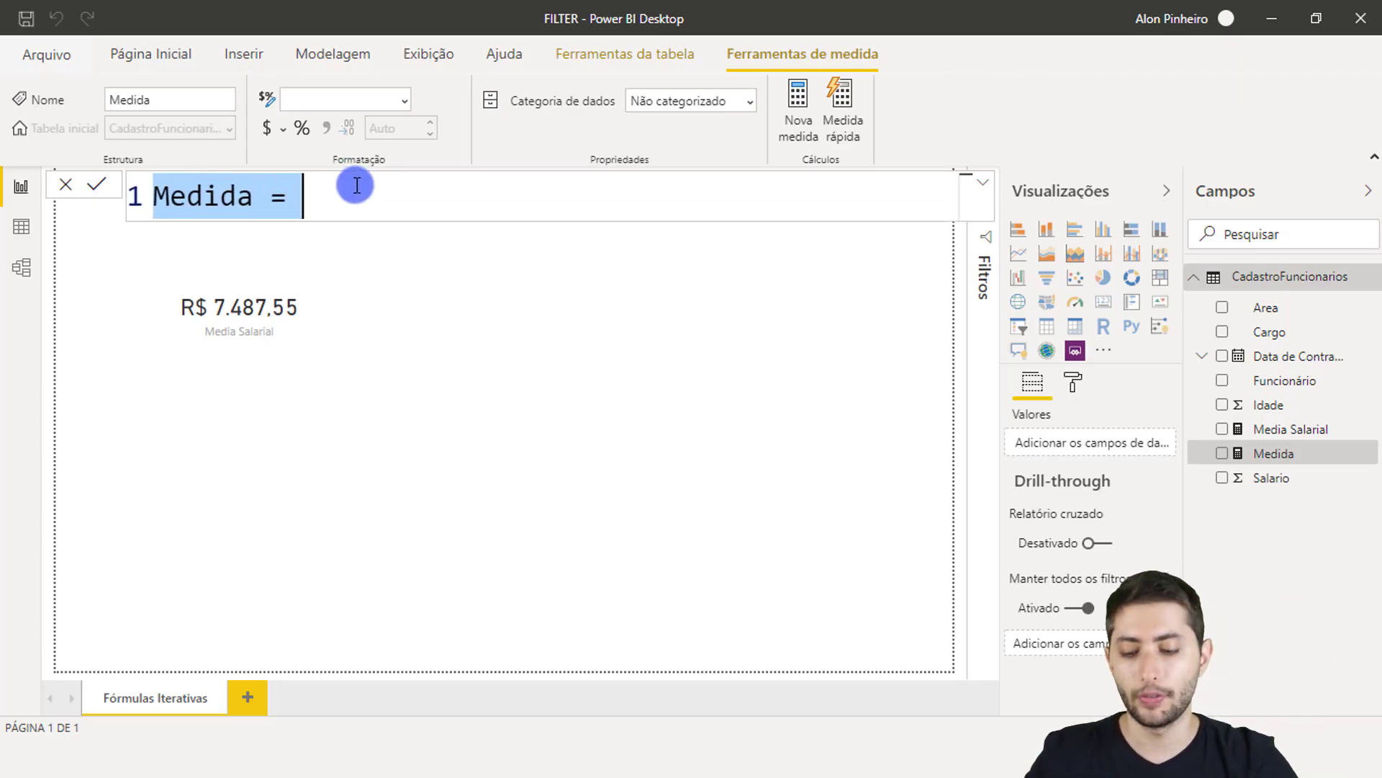
Step: Name the new measure Qtd Funcionarios Acima da Media and follow the name with an equals sign in its formula
type("Qua")
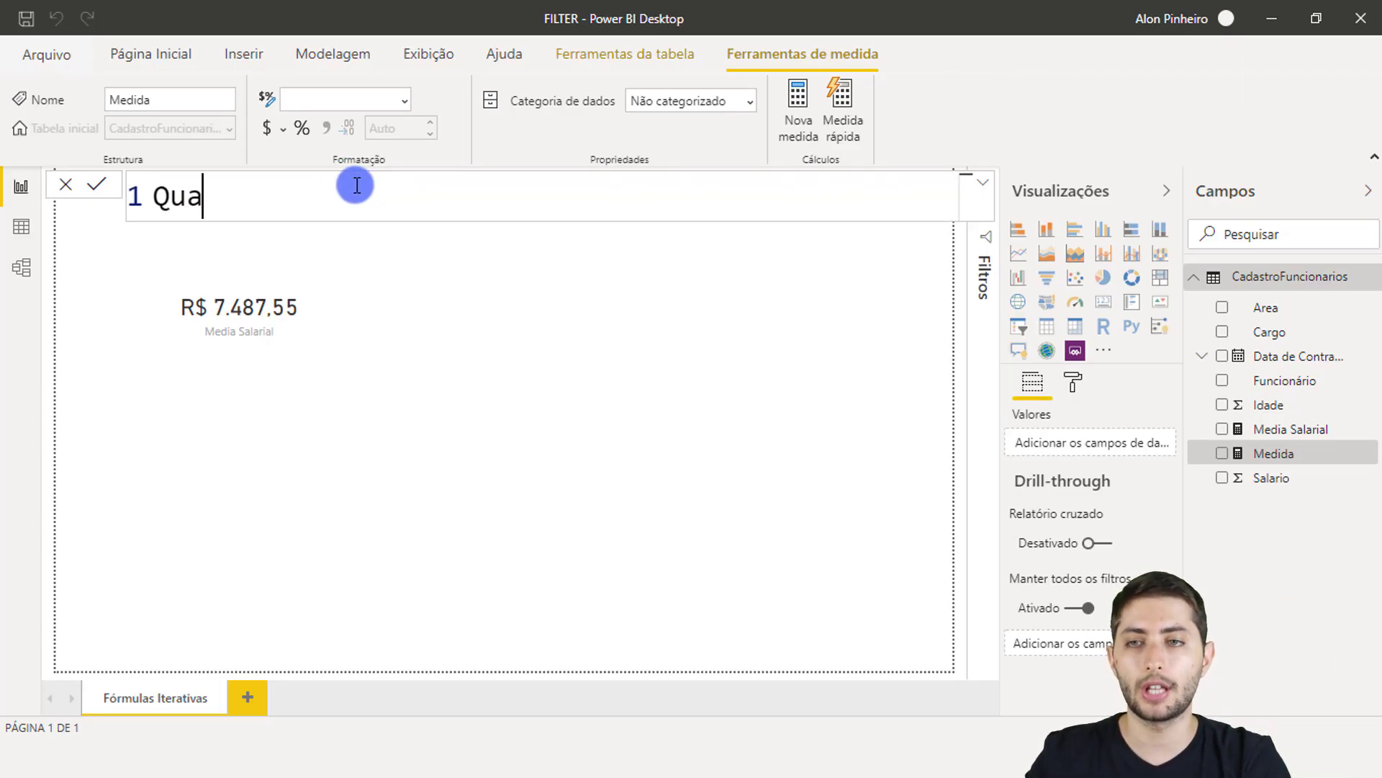
key("BackSpace")
key("BackSpace")
type("td F")
type("unci")
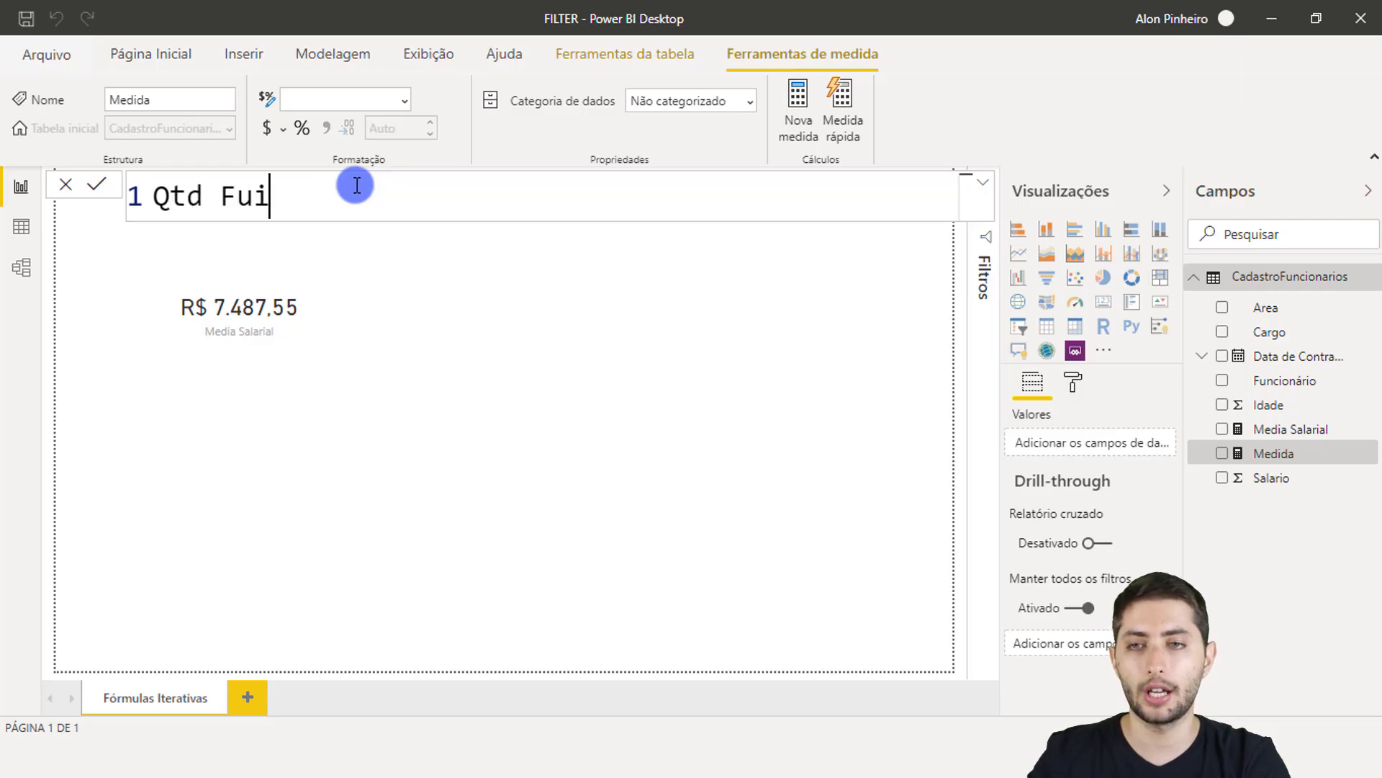
key("BackSpace")
type("ncionario s")
key("BackSpace")
key("BackSpace")
type("s Acima de")
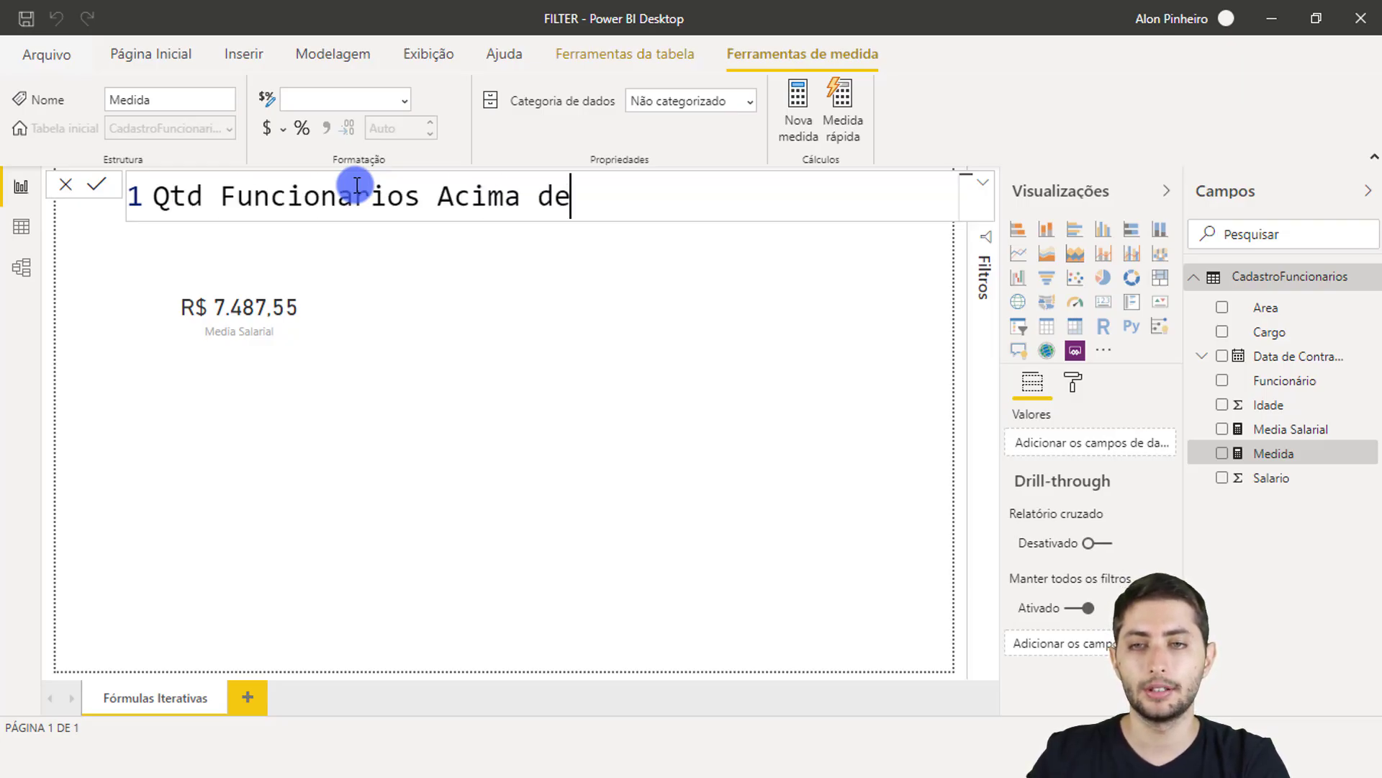
key("BackSpace")
type("a Media ")
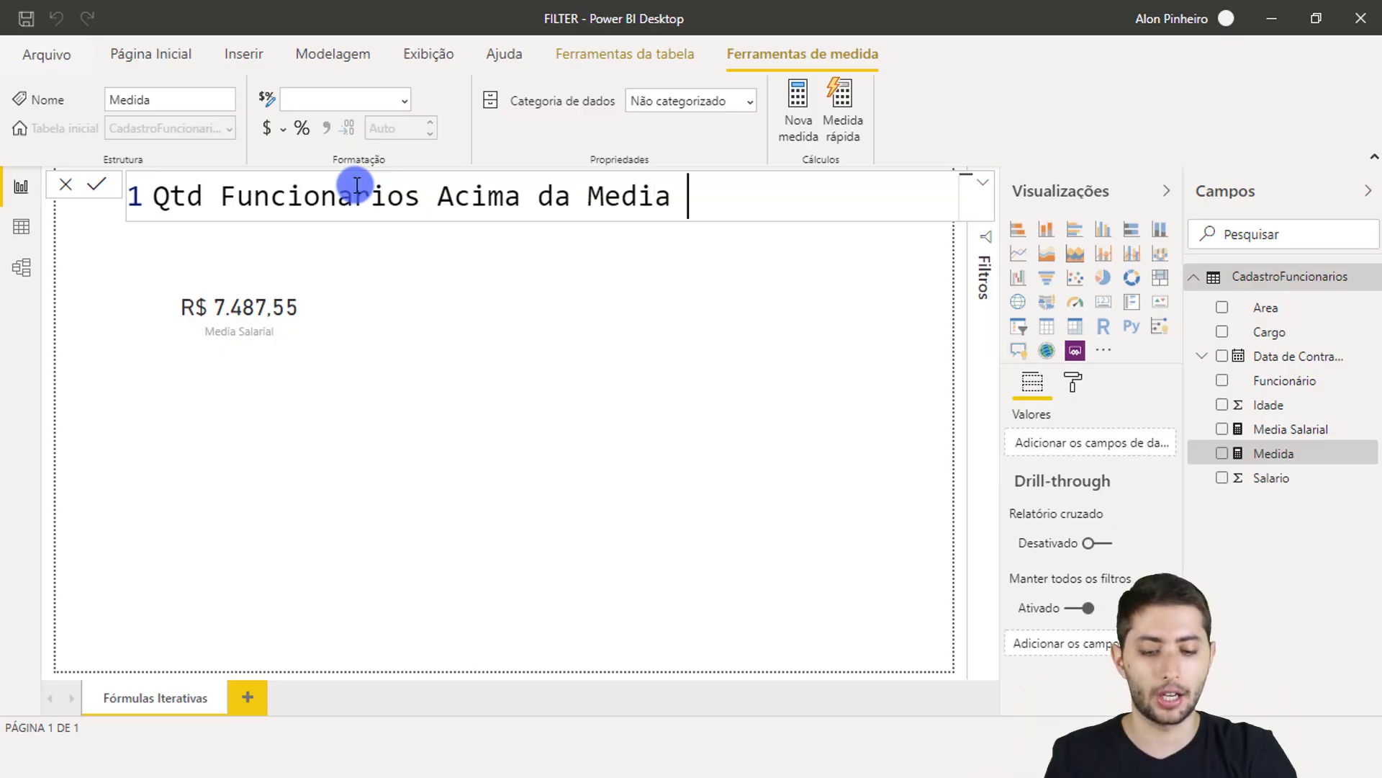
type("=")
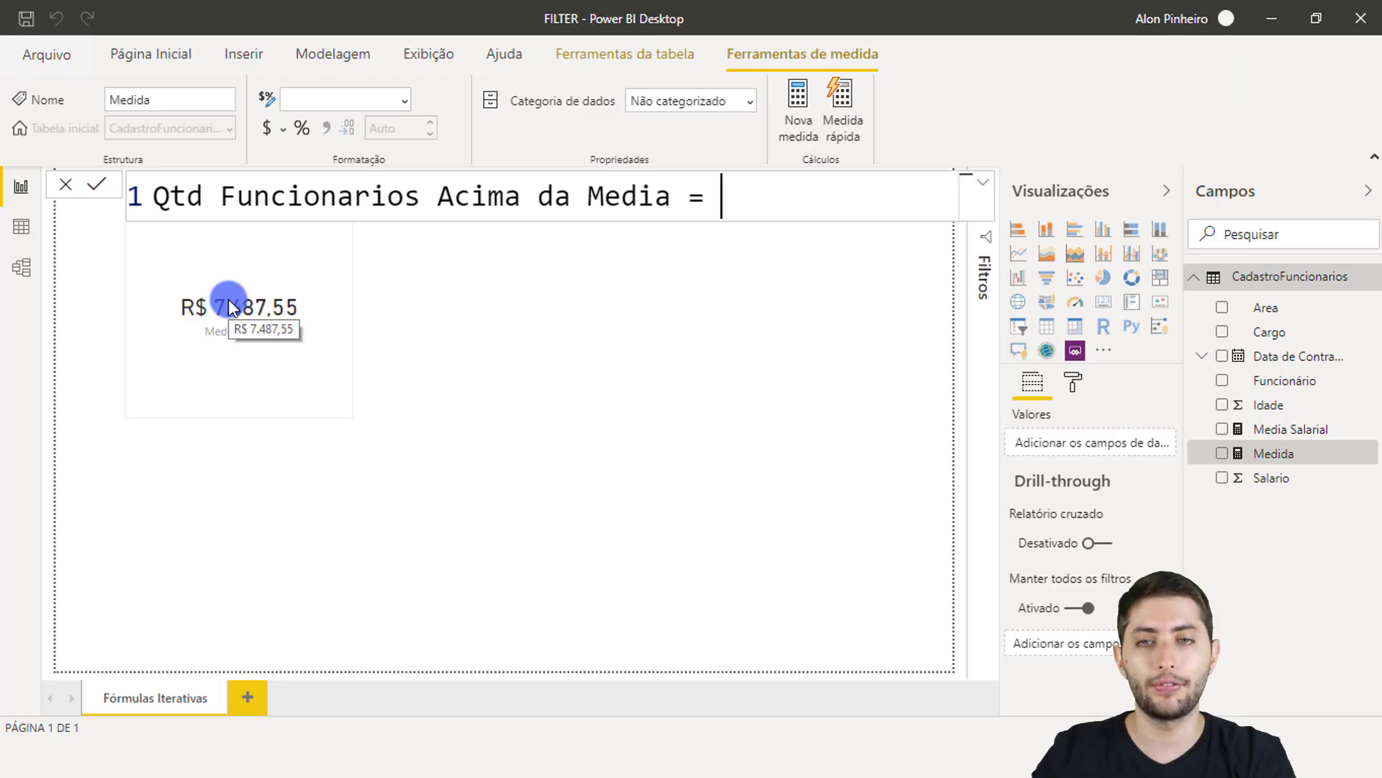
Step: Begin the measure's formula with CALCULATE, using COUNT(CadastroFuncionarios[Funcionário]) as its expression
type("calcul")
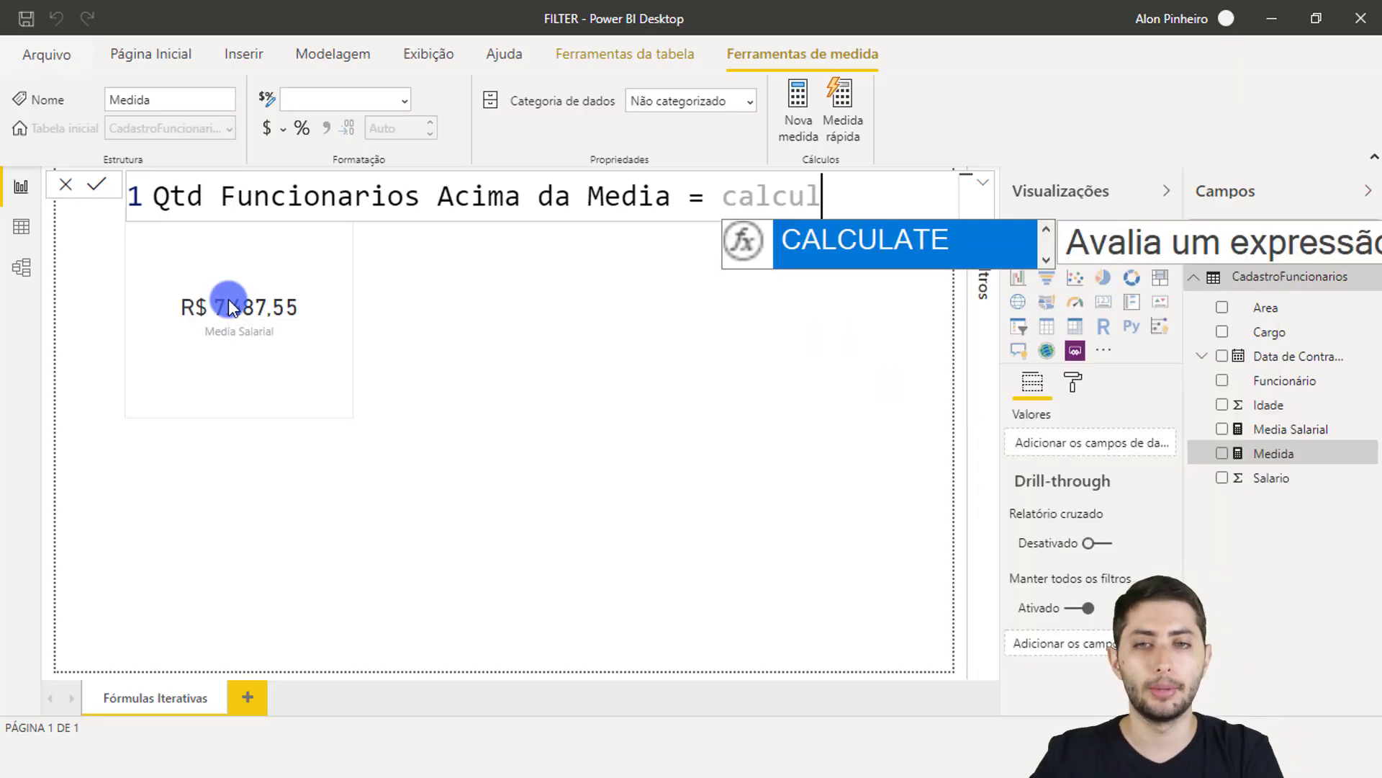
key("Tab")
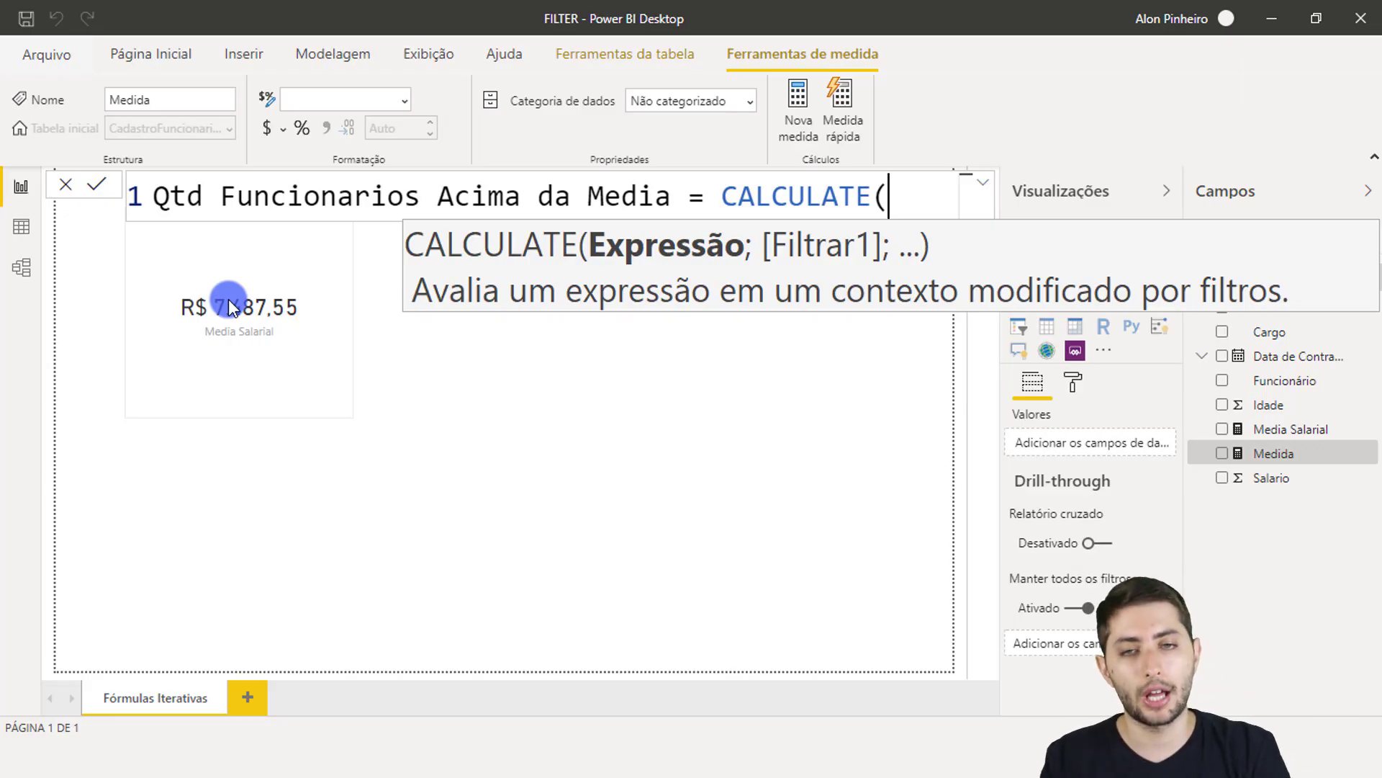
type("count")
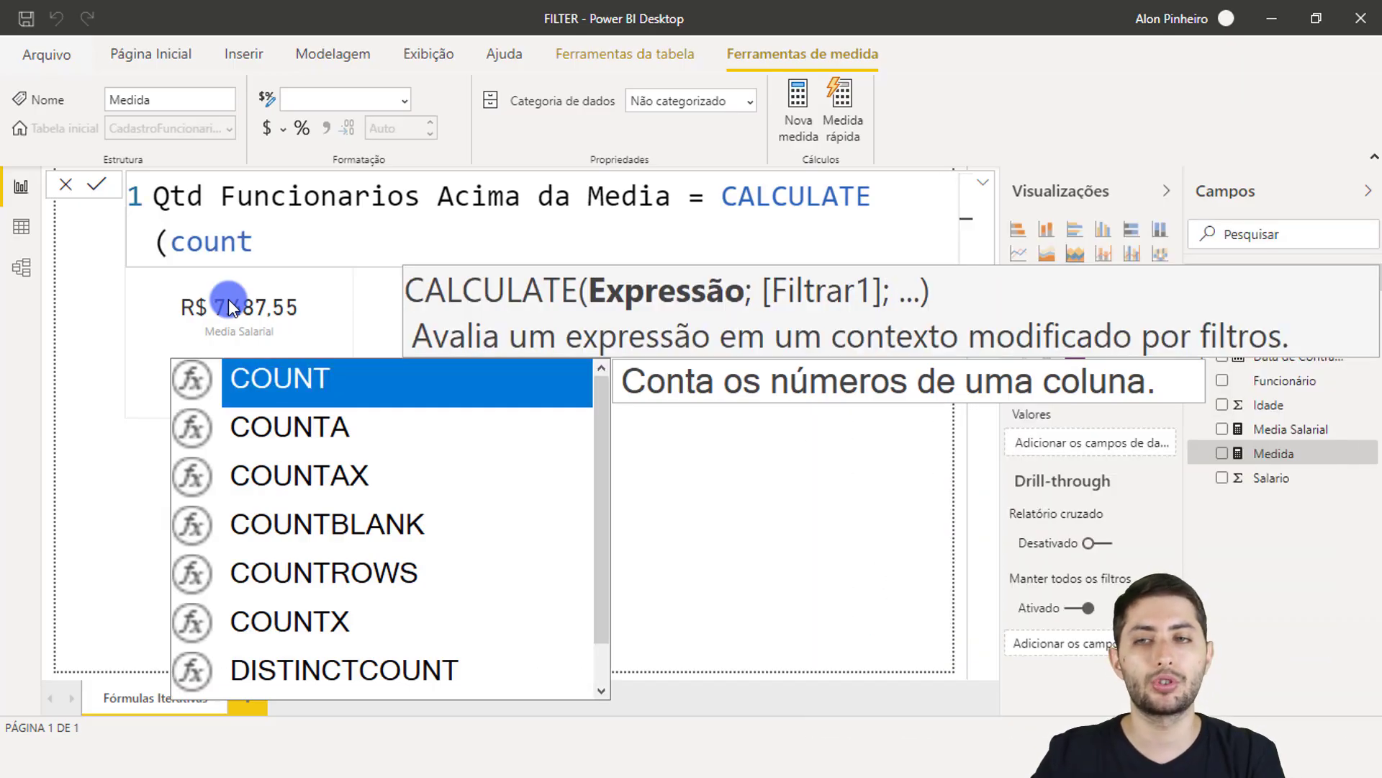
key("Tab")
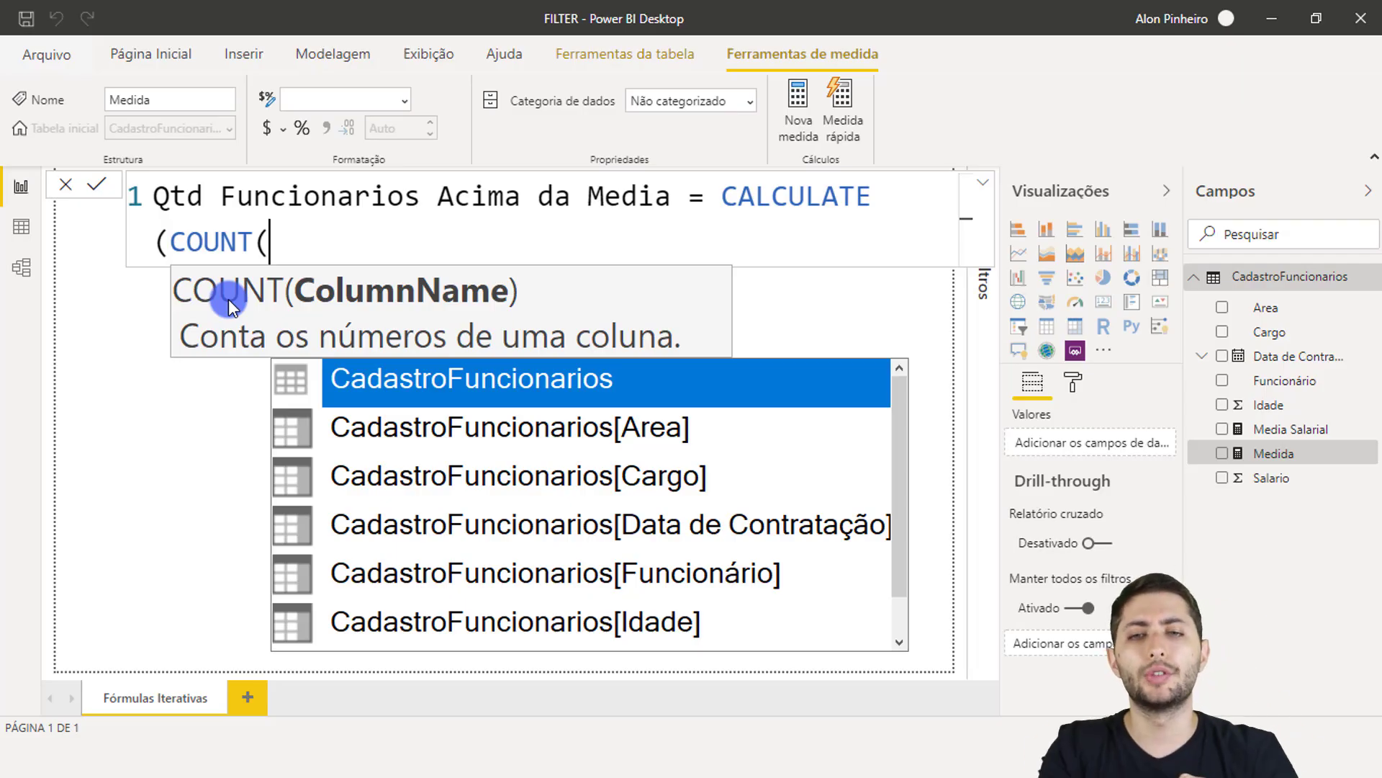
key("Down")
key("Down")
key("Down")
key("Down")
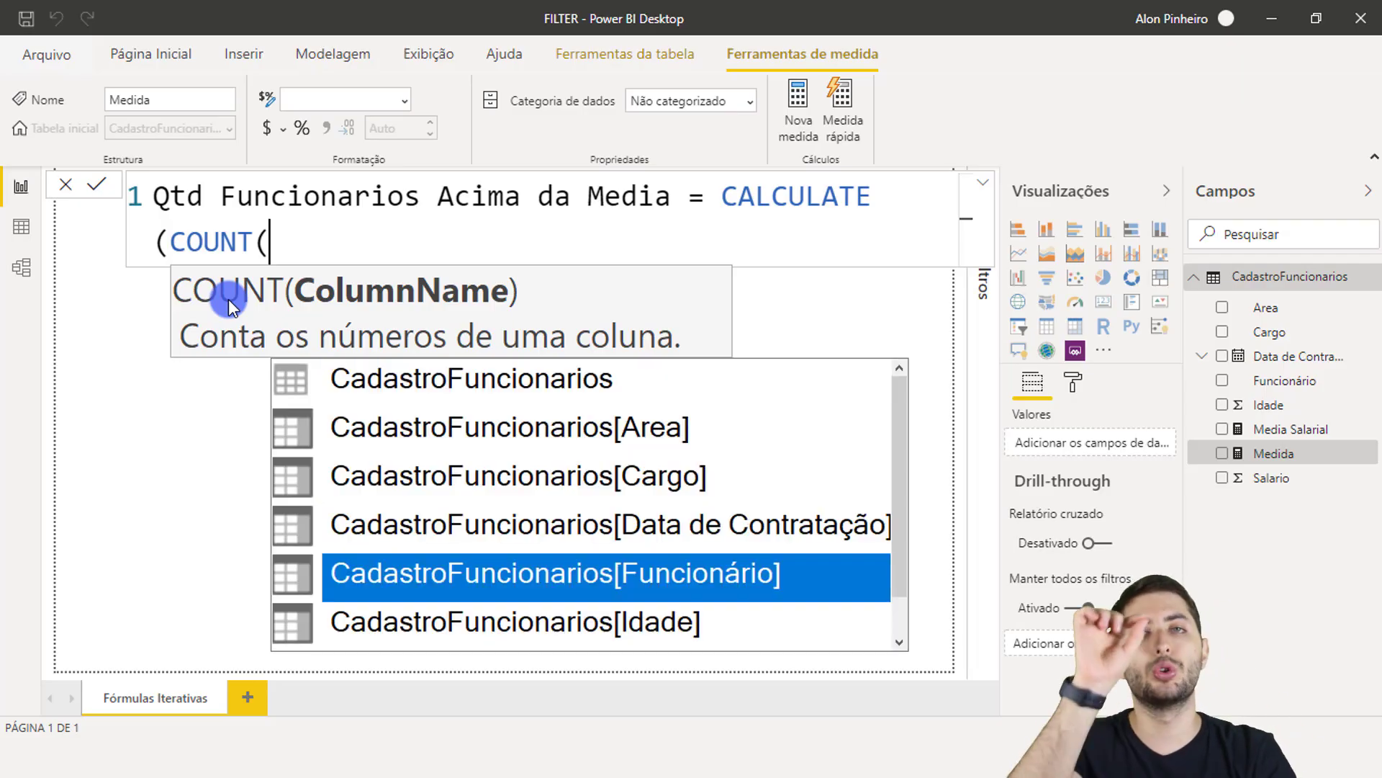
left_click(643, 602)
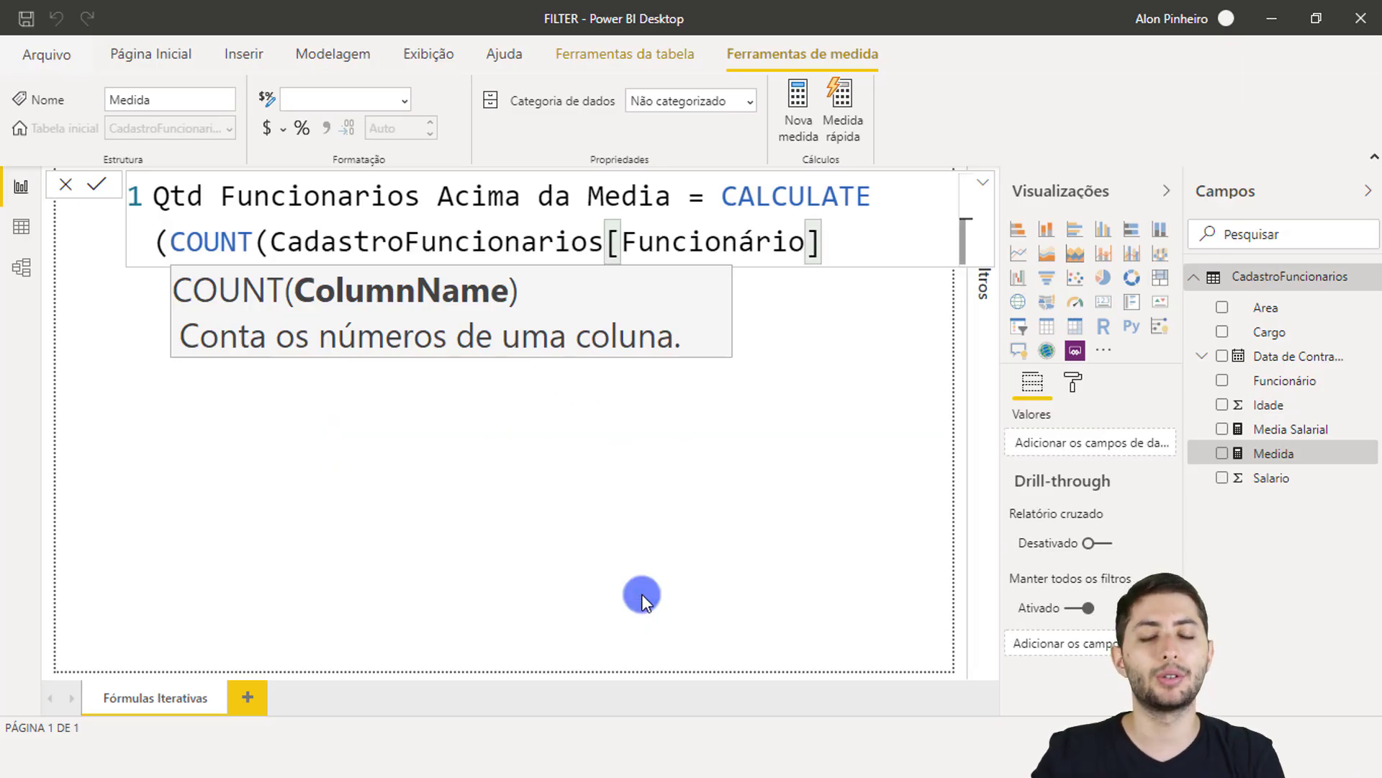
type(")")
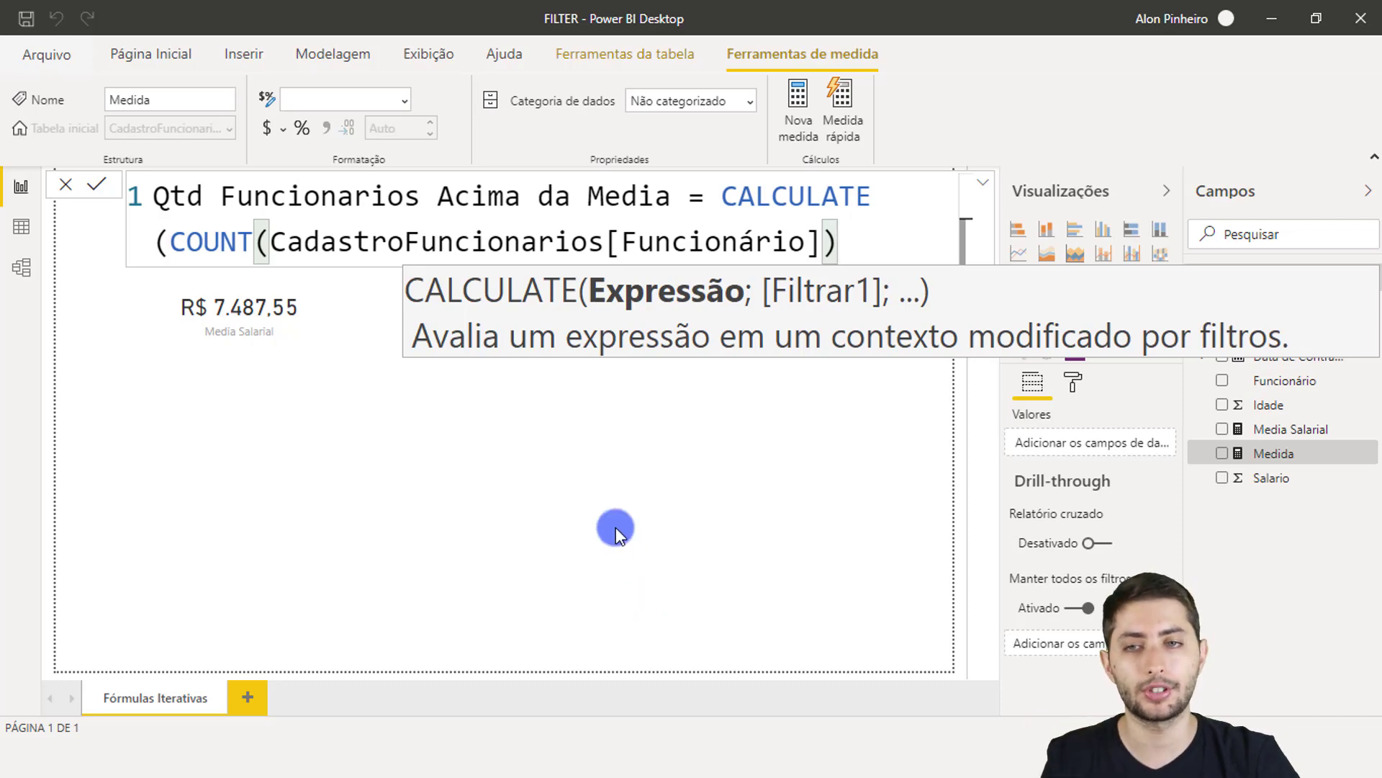
left_click_drag(175, 238, 818, 247)
left_click(853, 234)
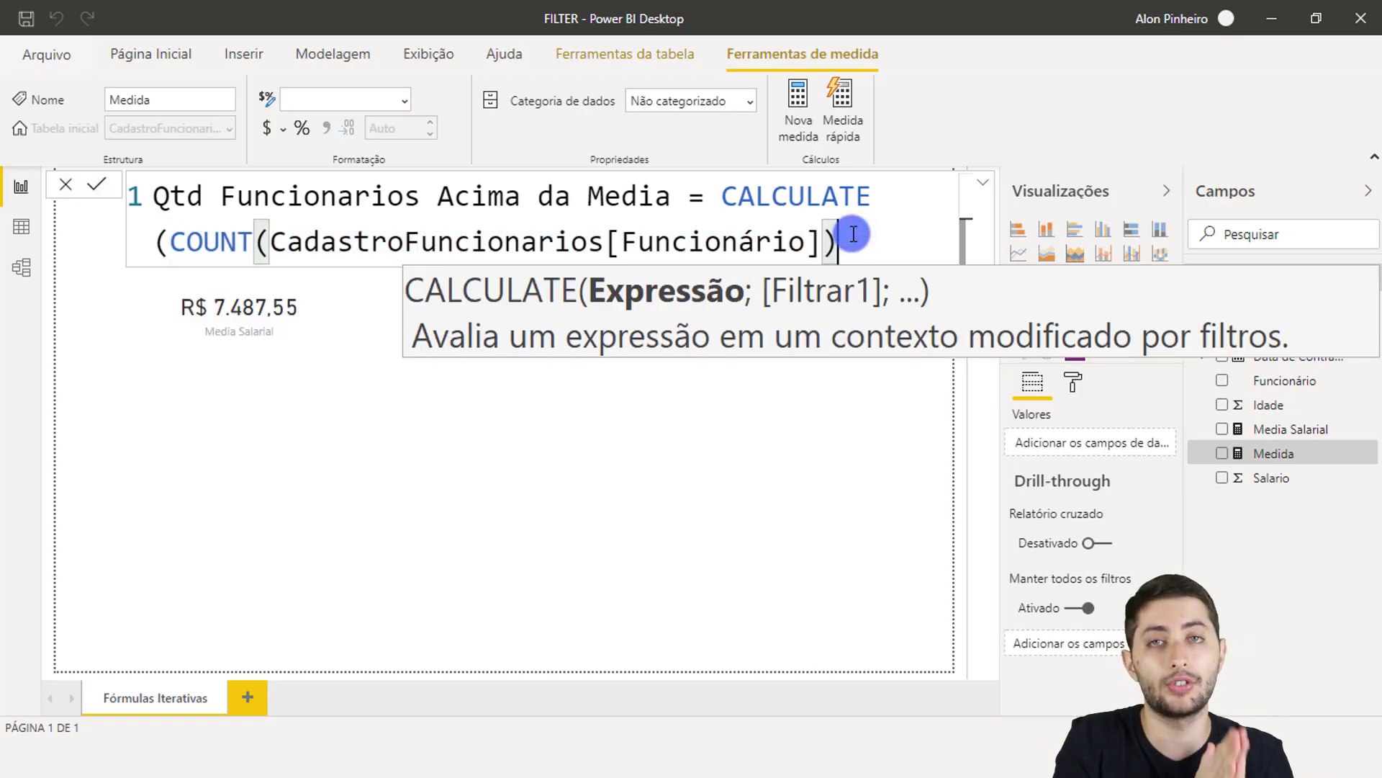
Step: Complete the measure's CALCULATE formula with the filter CadastroFuncionarios[Salario]>=7487,55 and commit it
type(";")
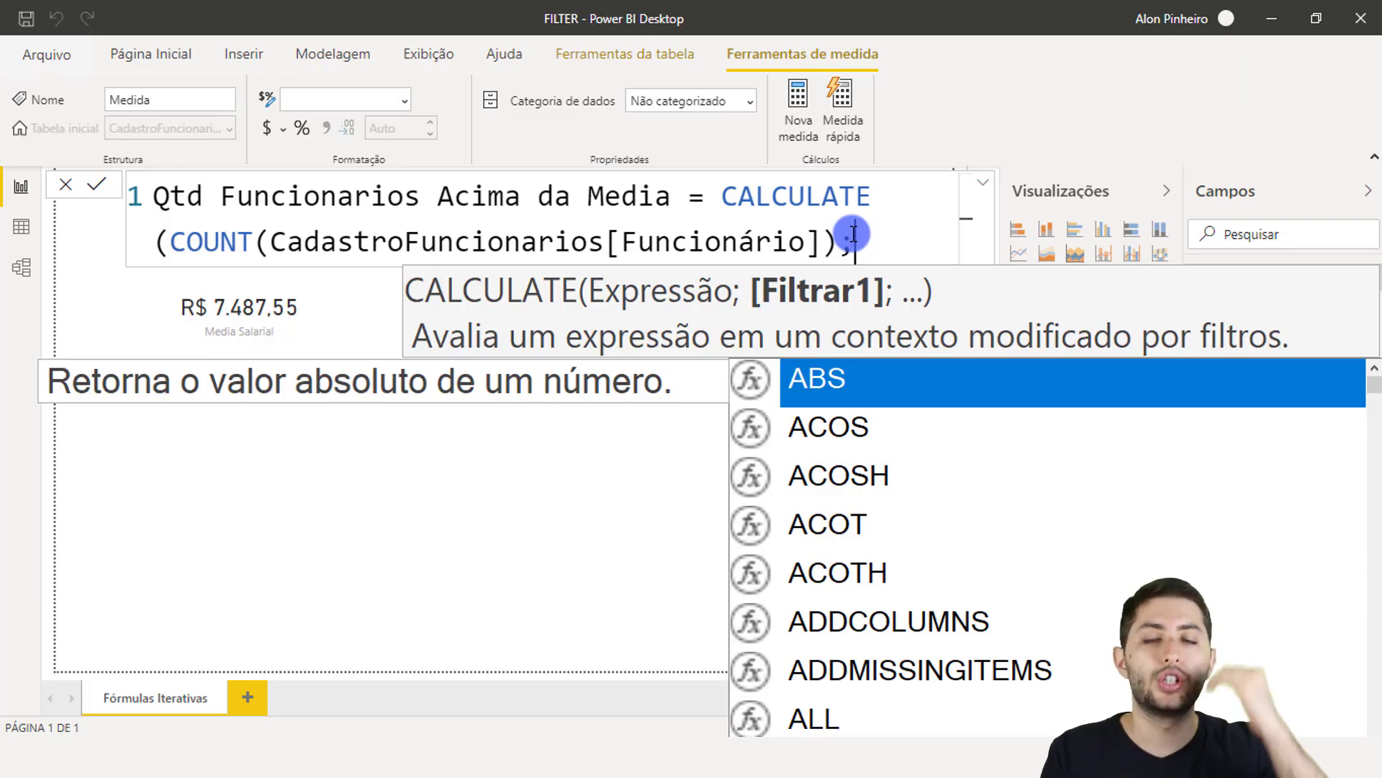
type("salar")
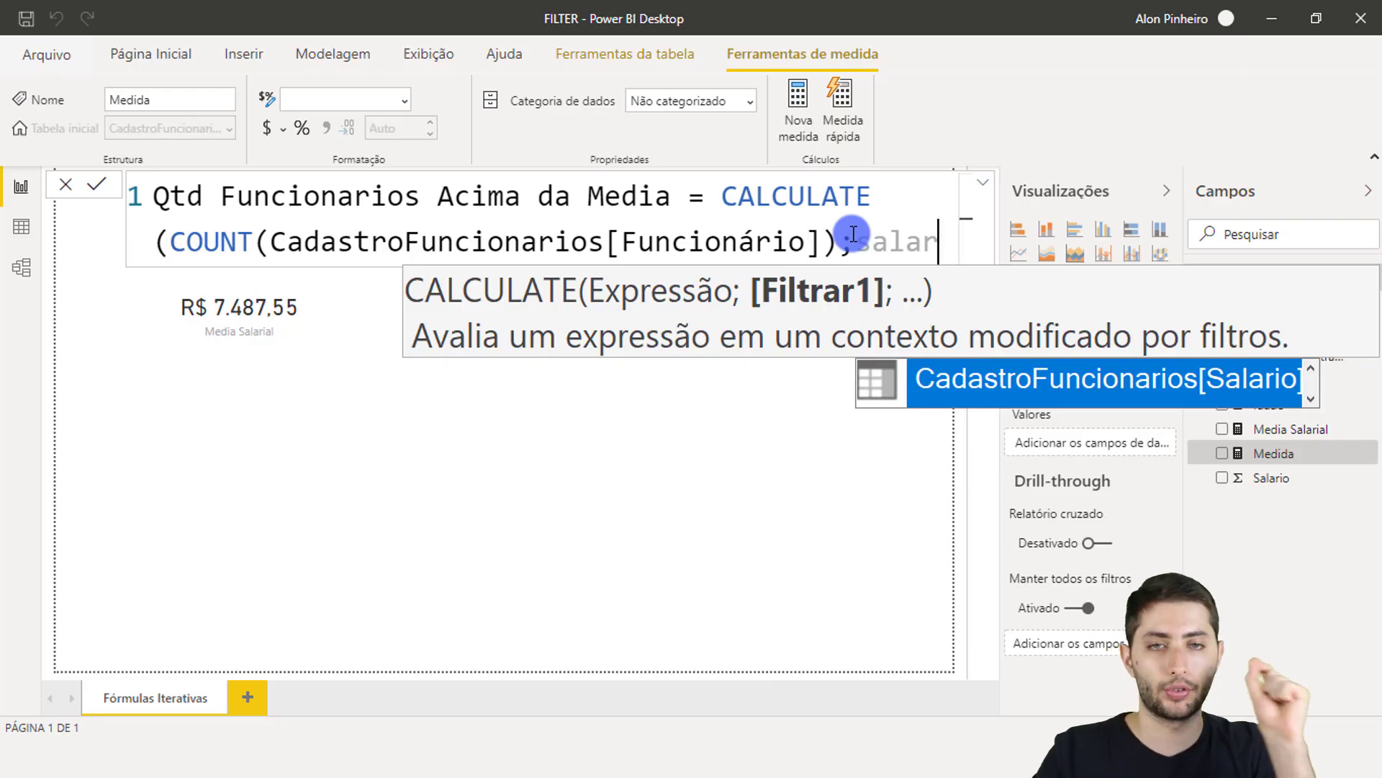
key("Tab")
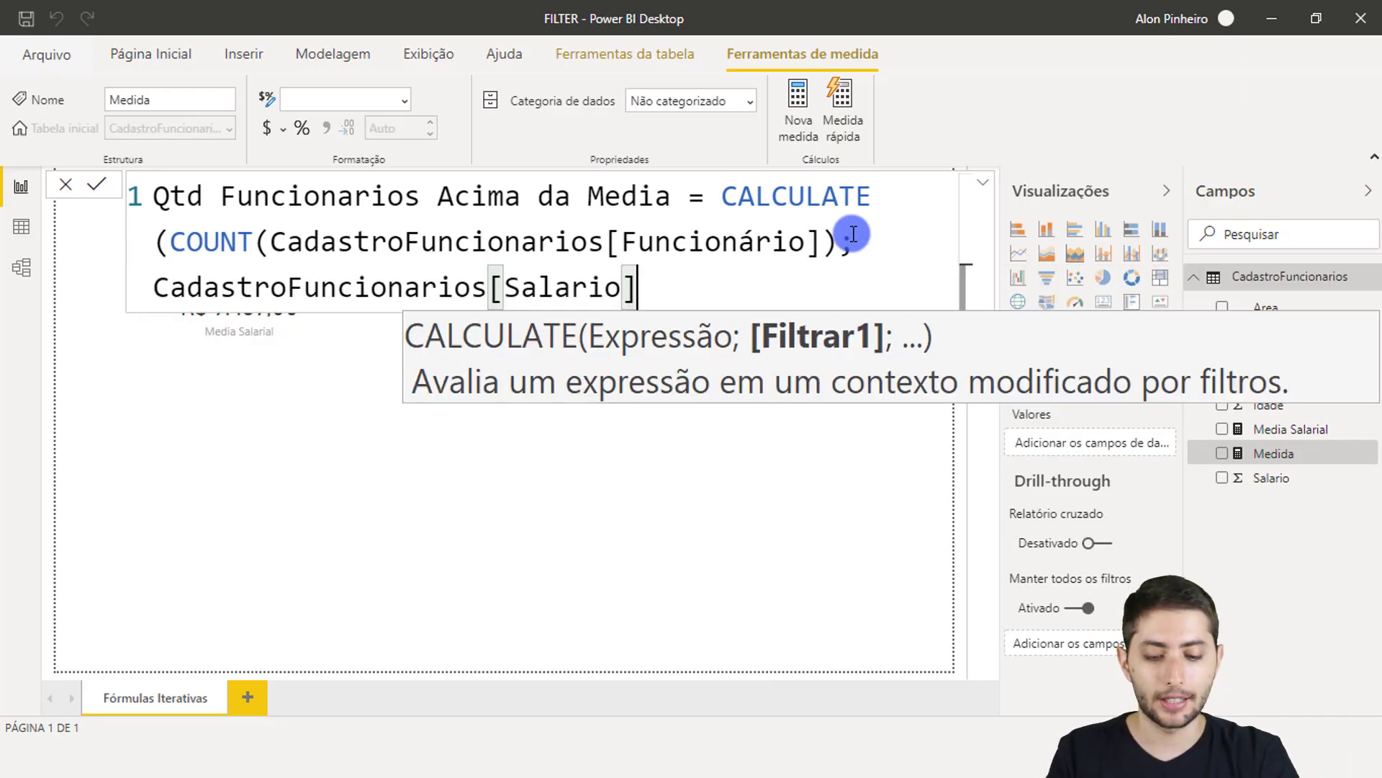
type(">=")
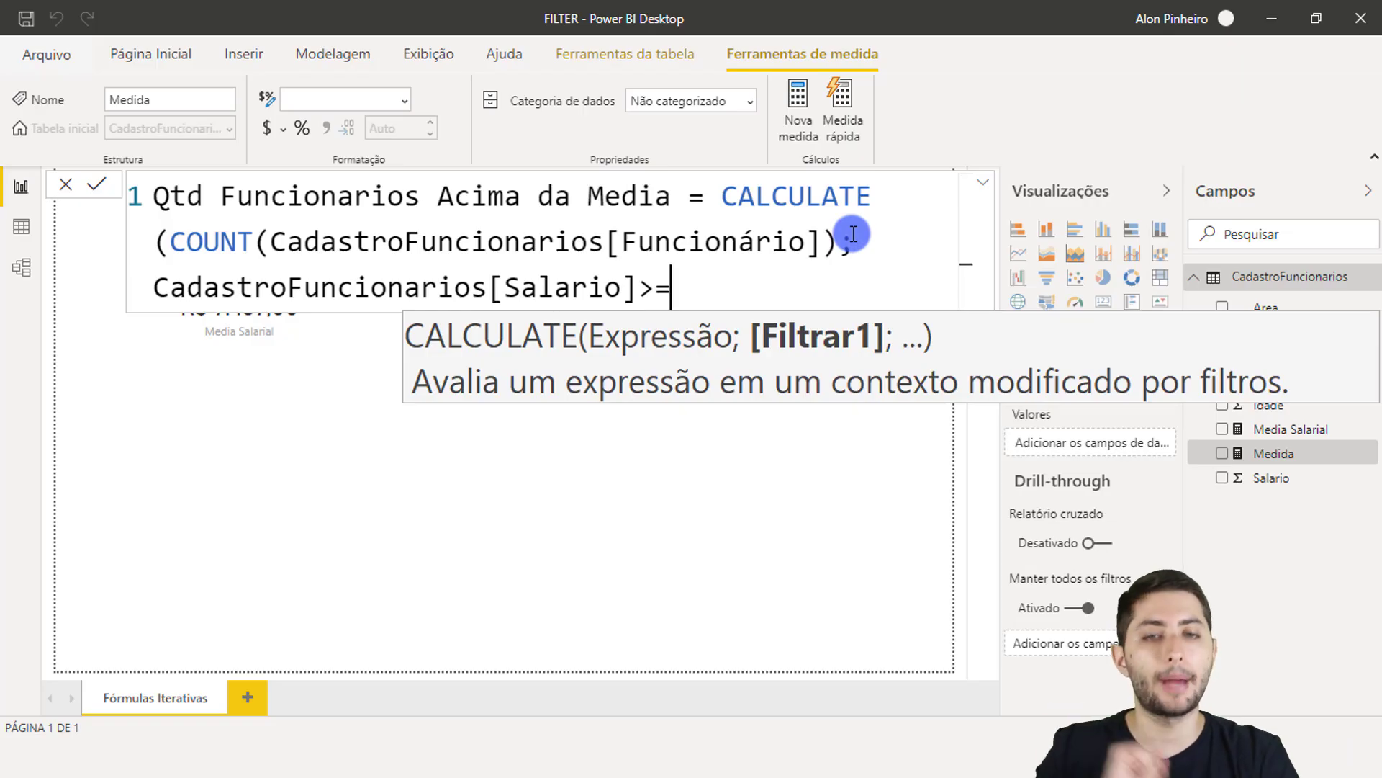
type("74")
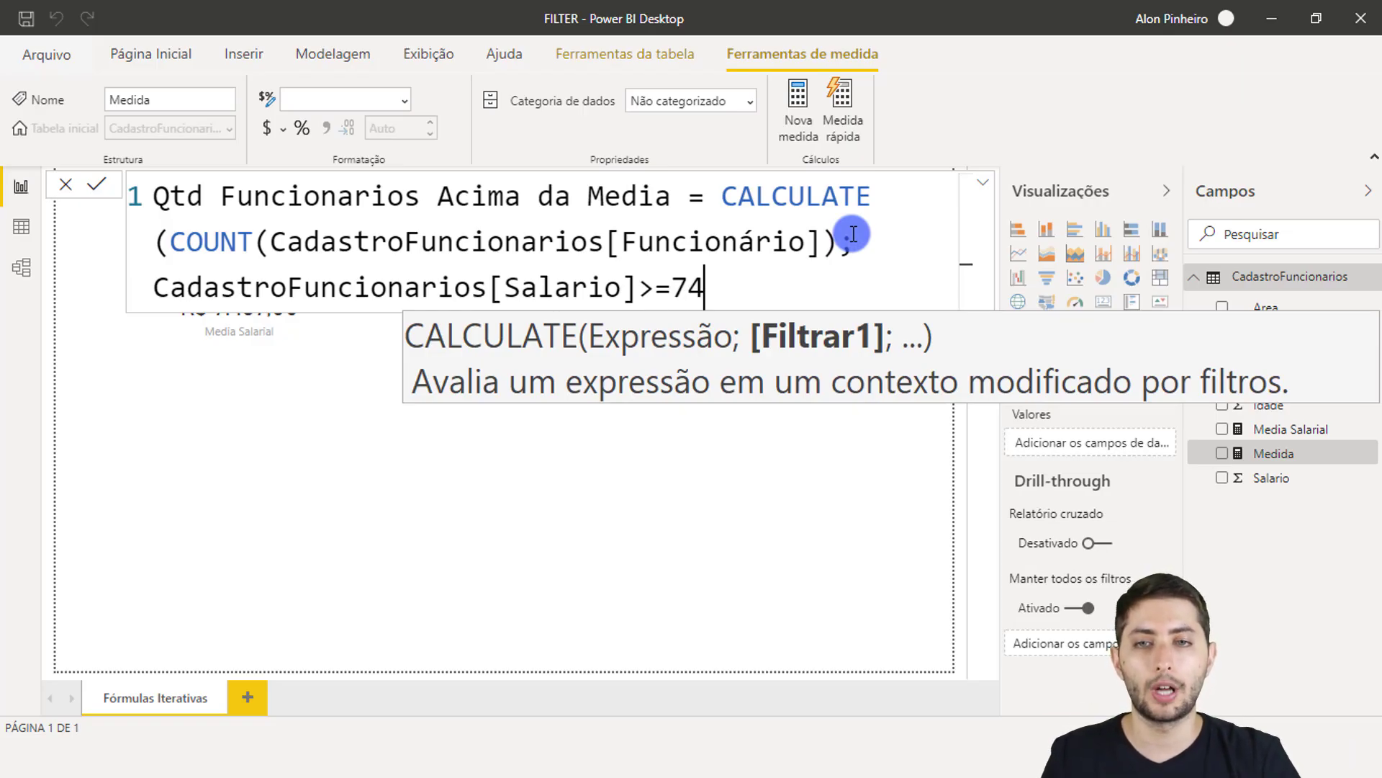
left_click(393, 392)
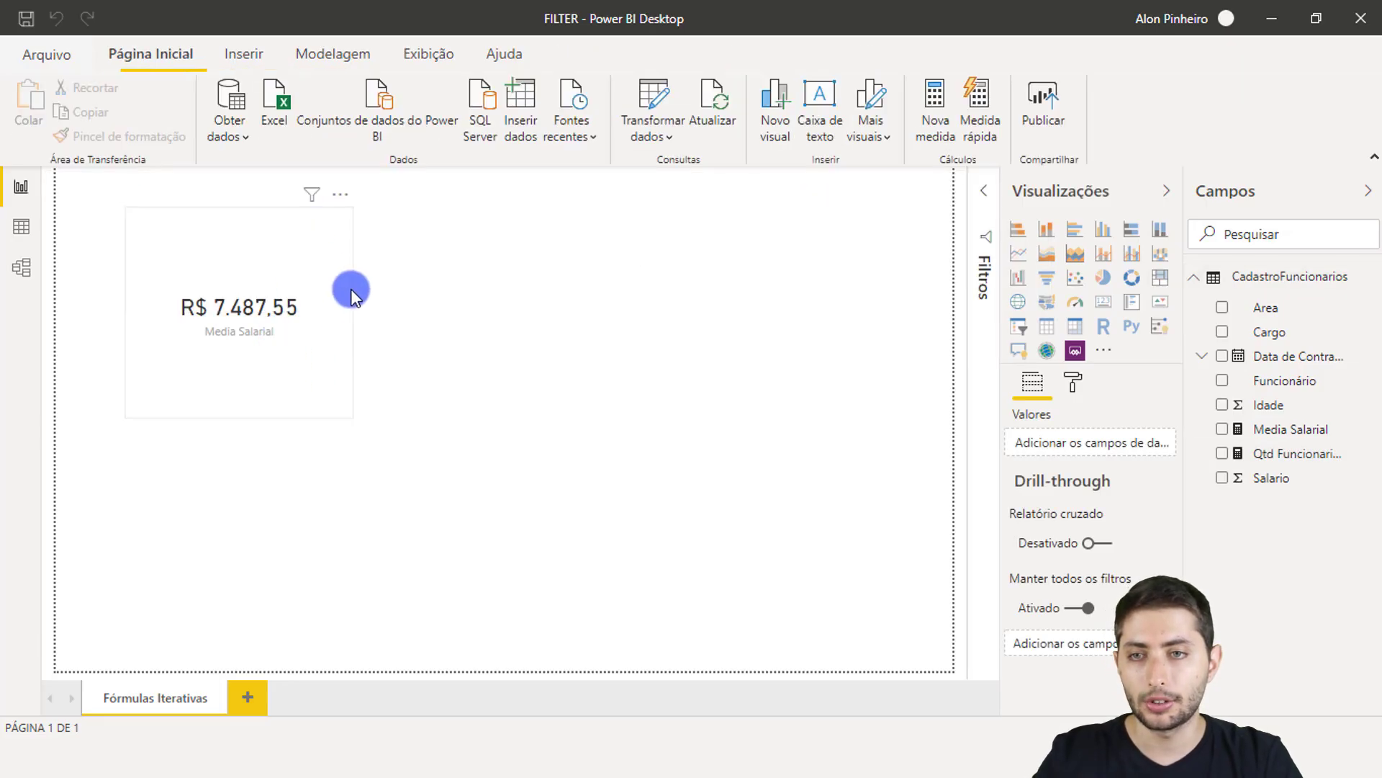
left_click(1287, 448)
left_click(710, 281)
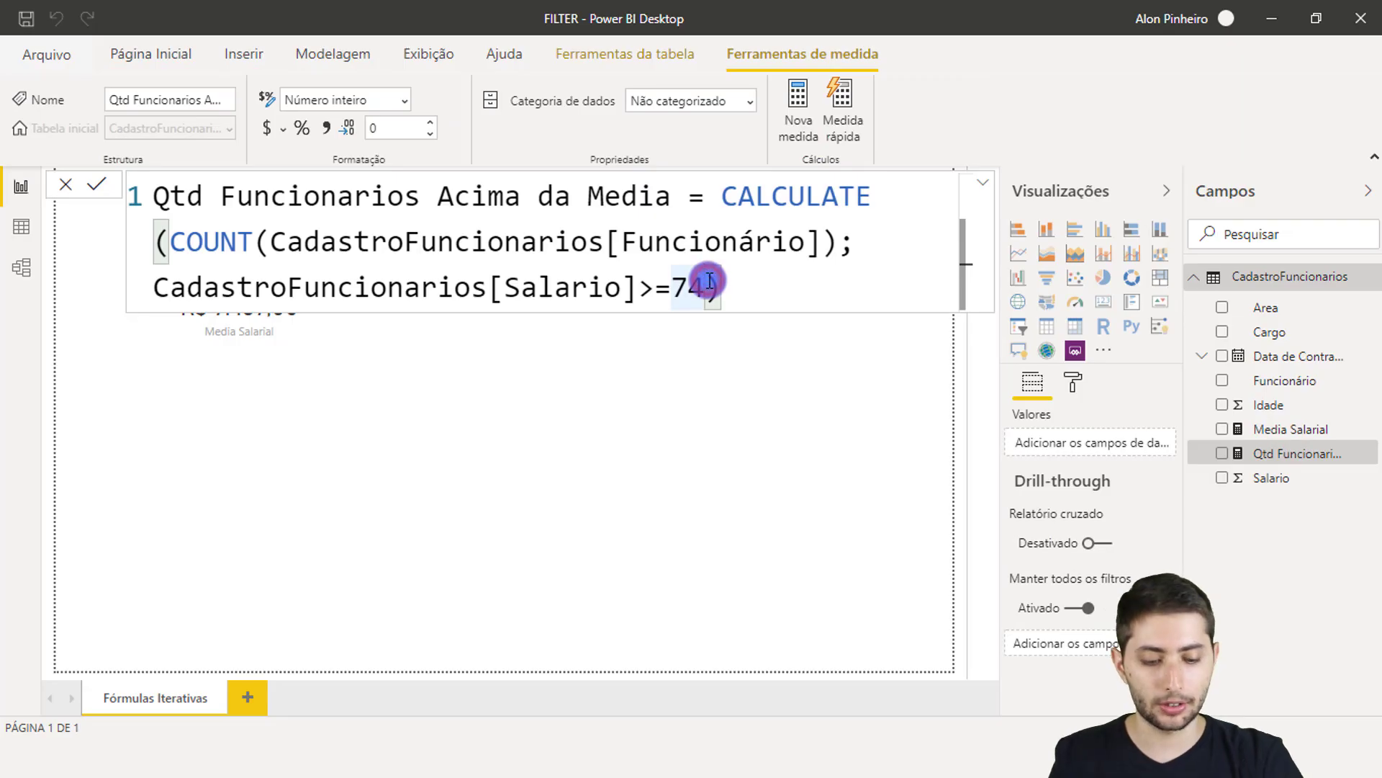
type("87,55")
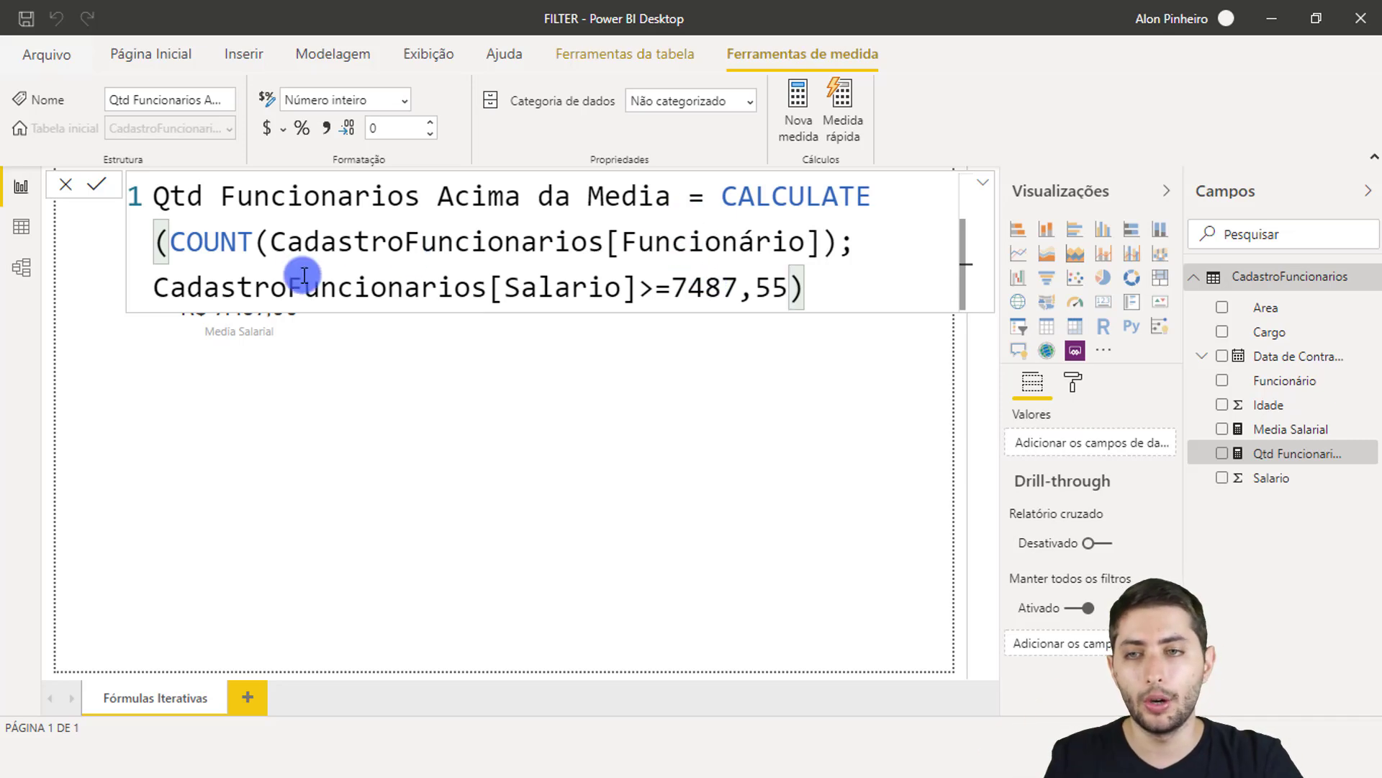
left_click_drag(170, 243, 819, 240)
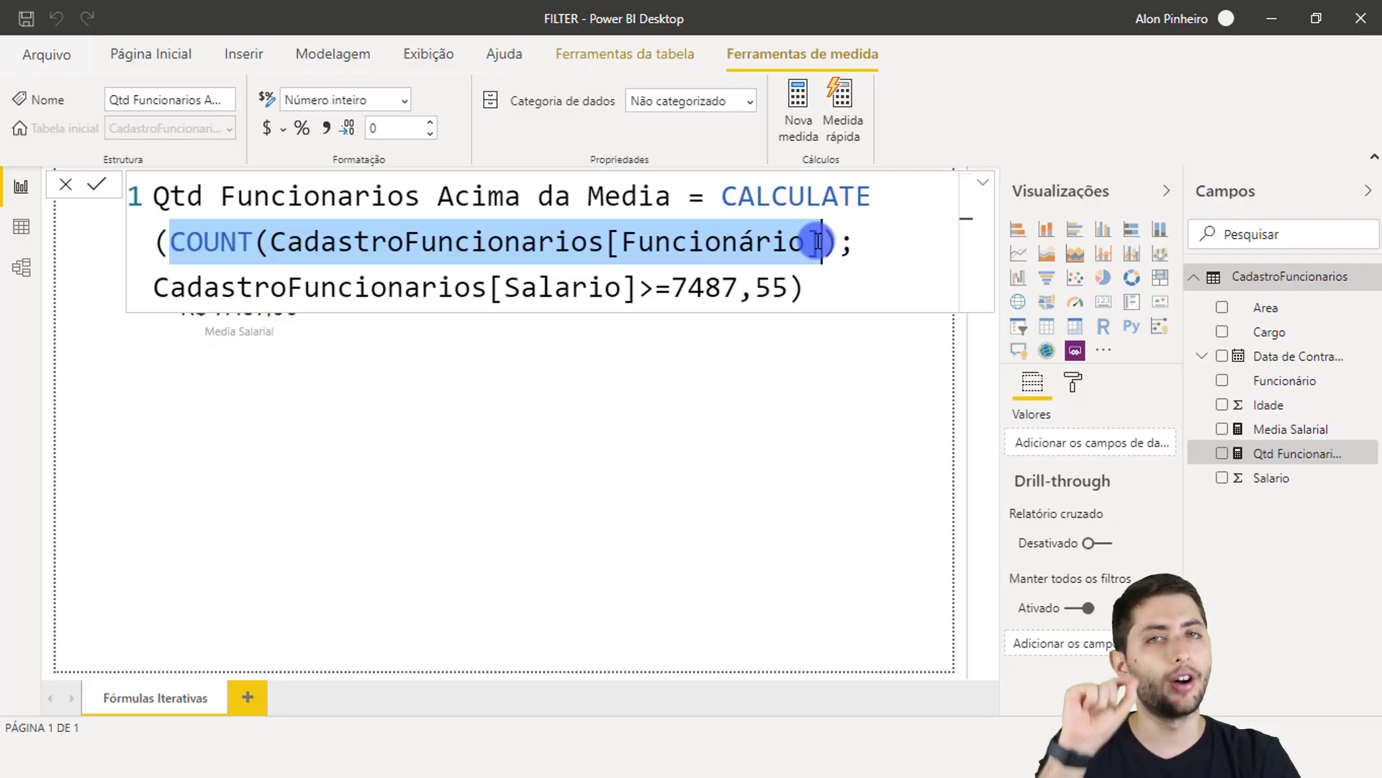
left_click_drag(319, 290, 691, 288)
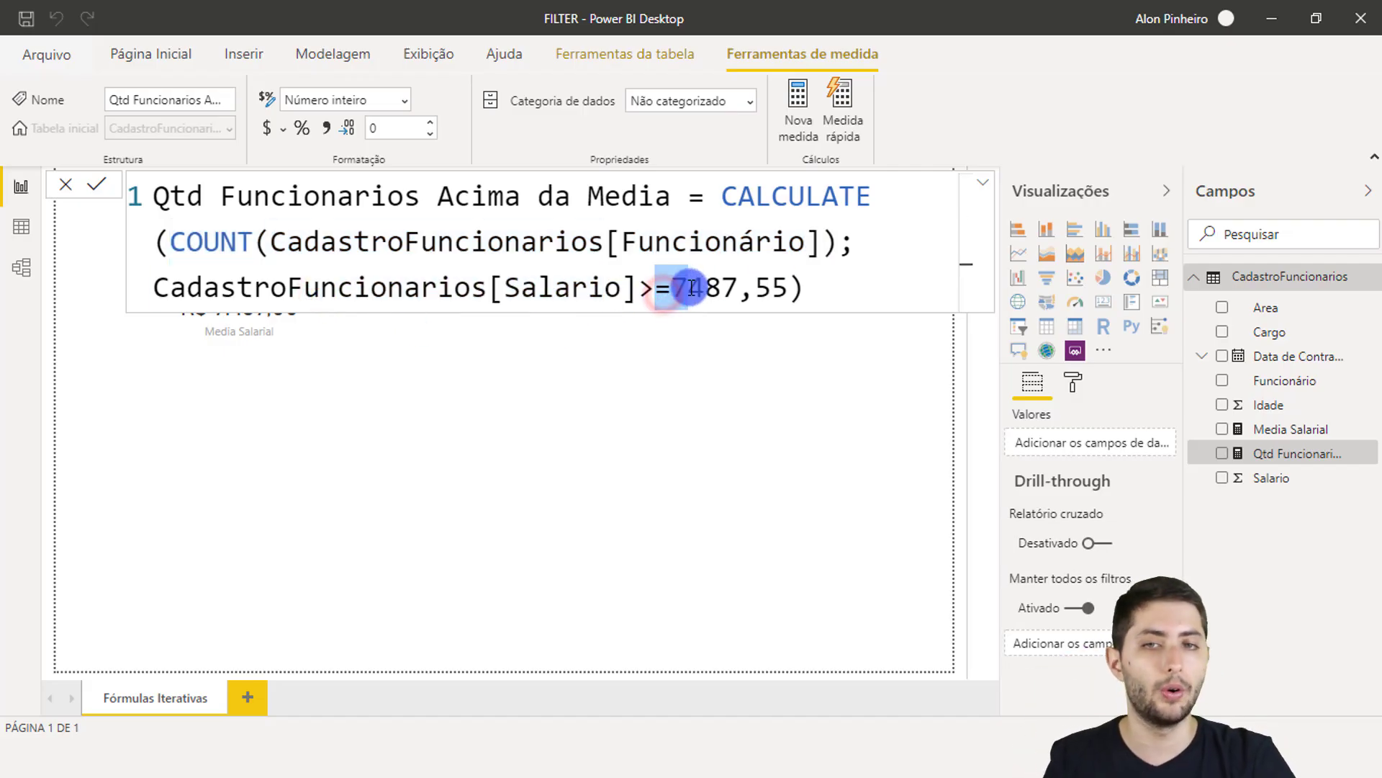
left_click(691, 288)
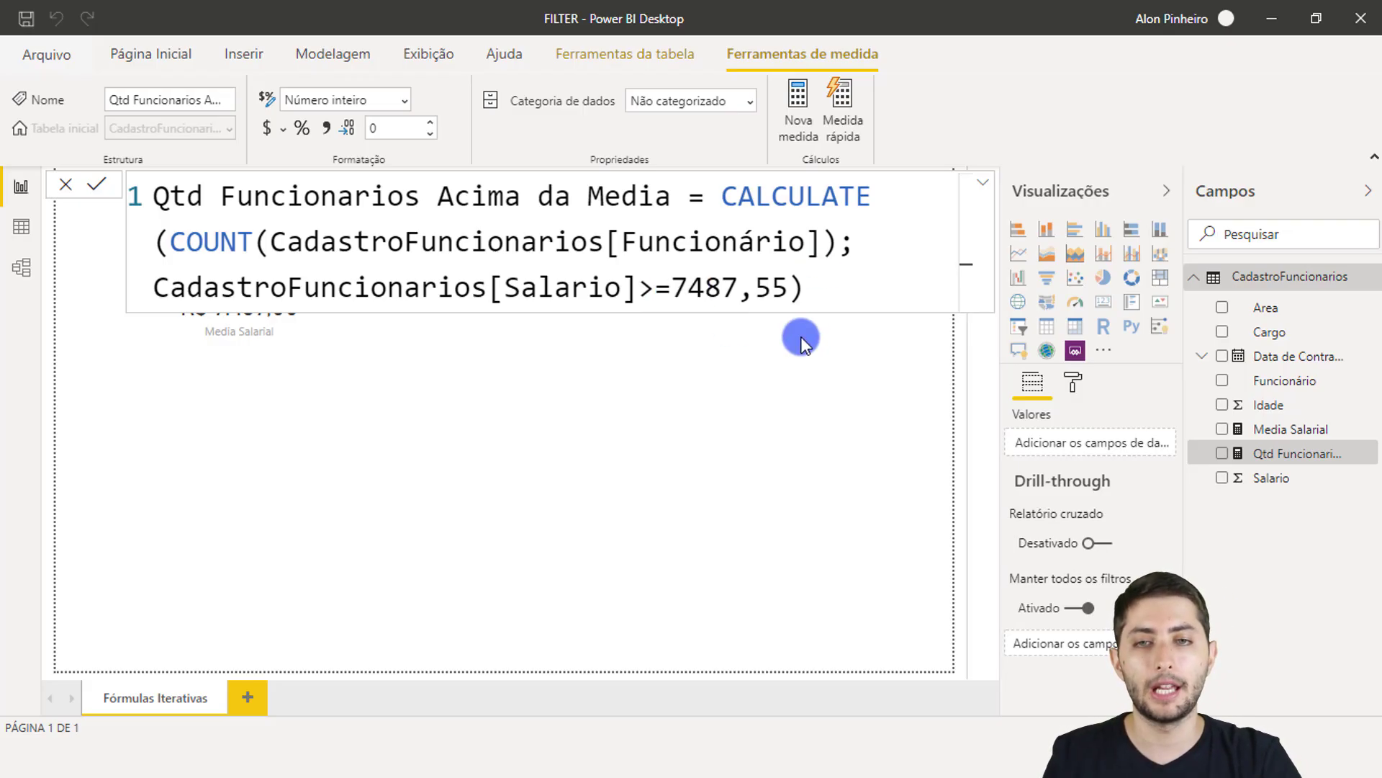
left_click(967, 258)
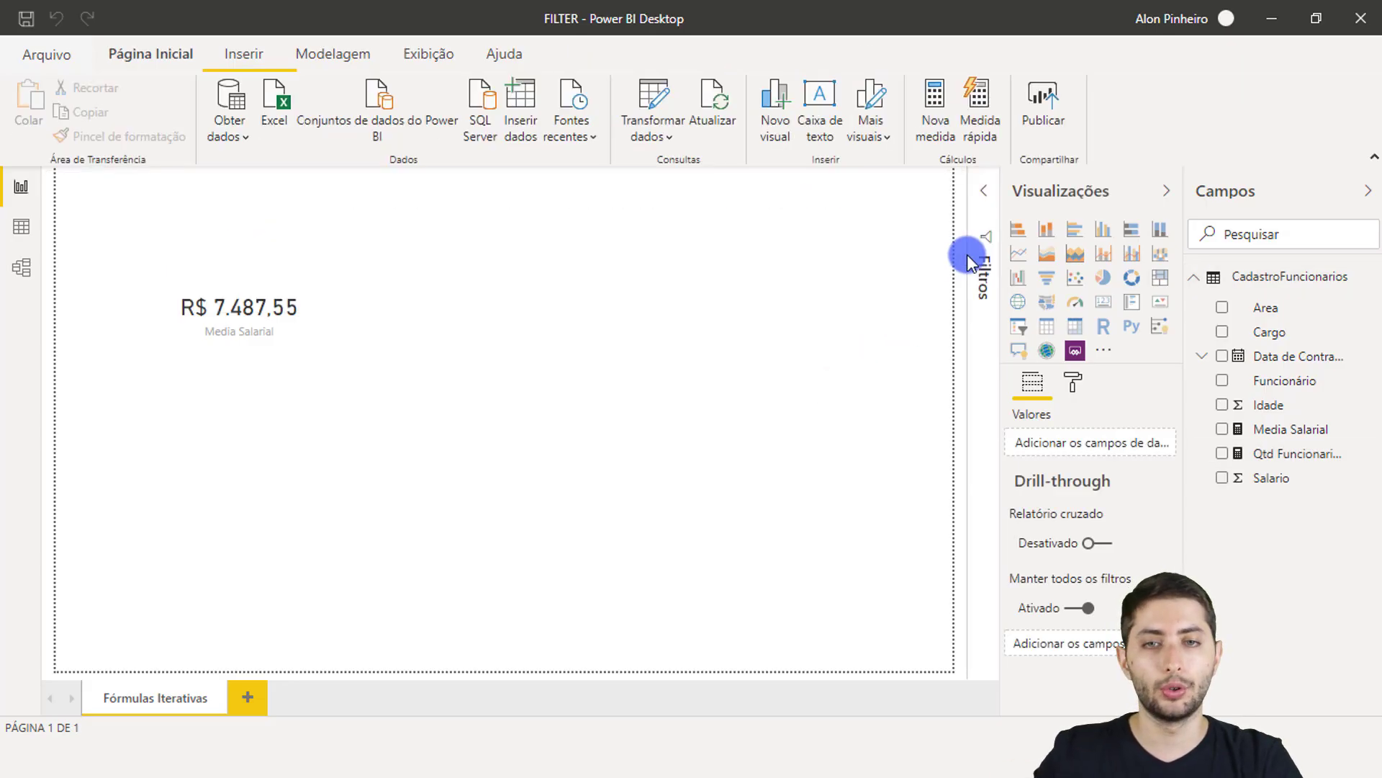
Step: Add a card visual to the right of the average salary card and show the Qtd Funcionarios Acima da Media measure in it
left_click(679, 376)
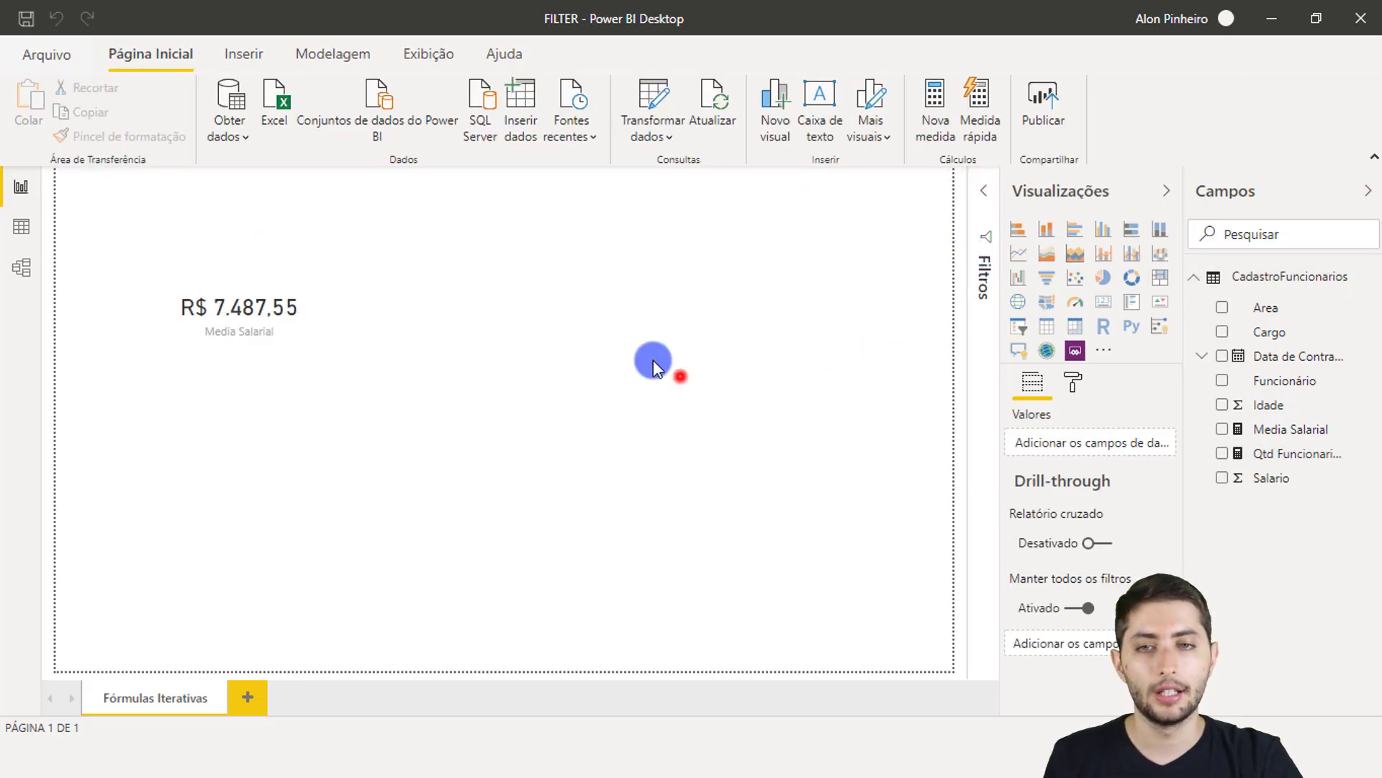
left_click(1107, 309)
left_click_drag(288, 485, 663, 222)
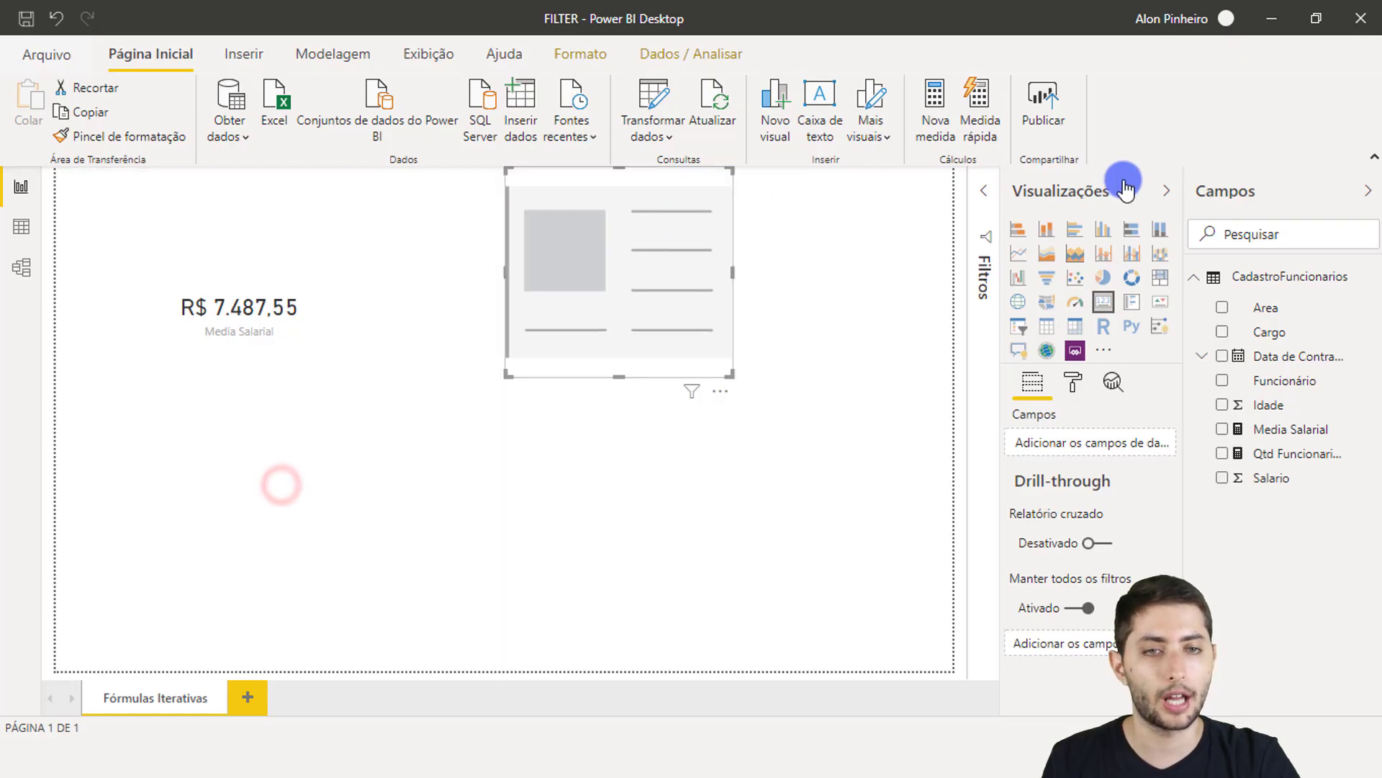
left_click(1287, 454)
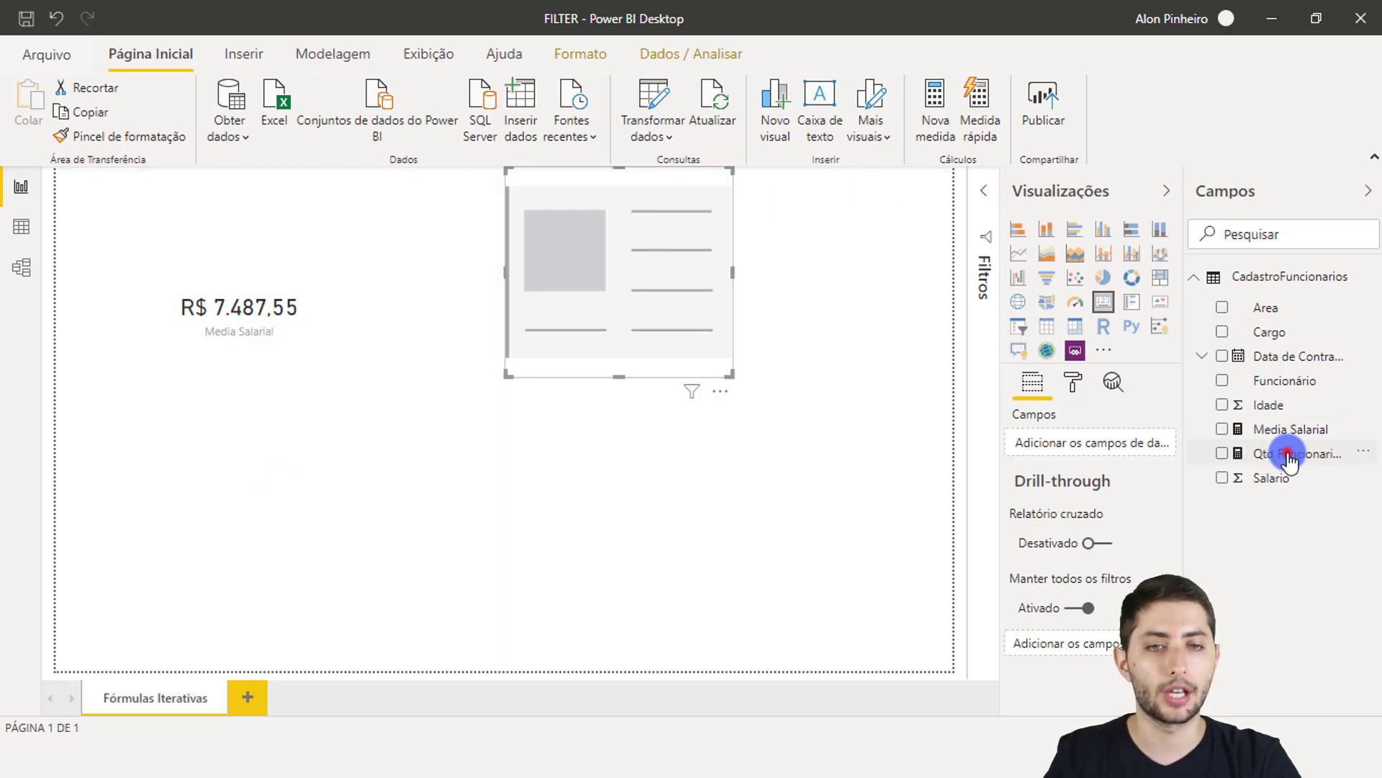
left_click_drag(1288, 454, 1114, 444)
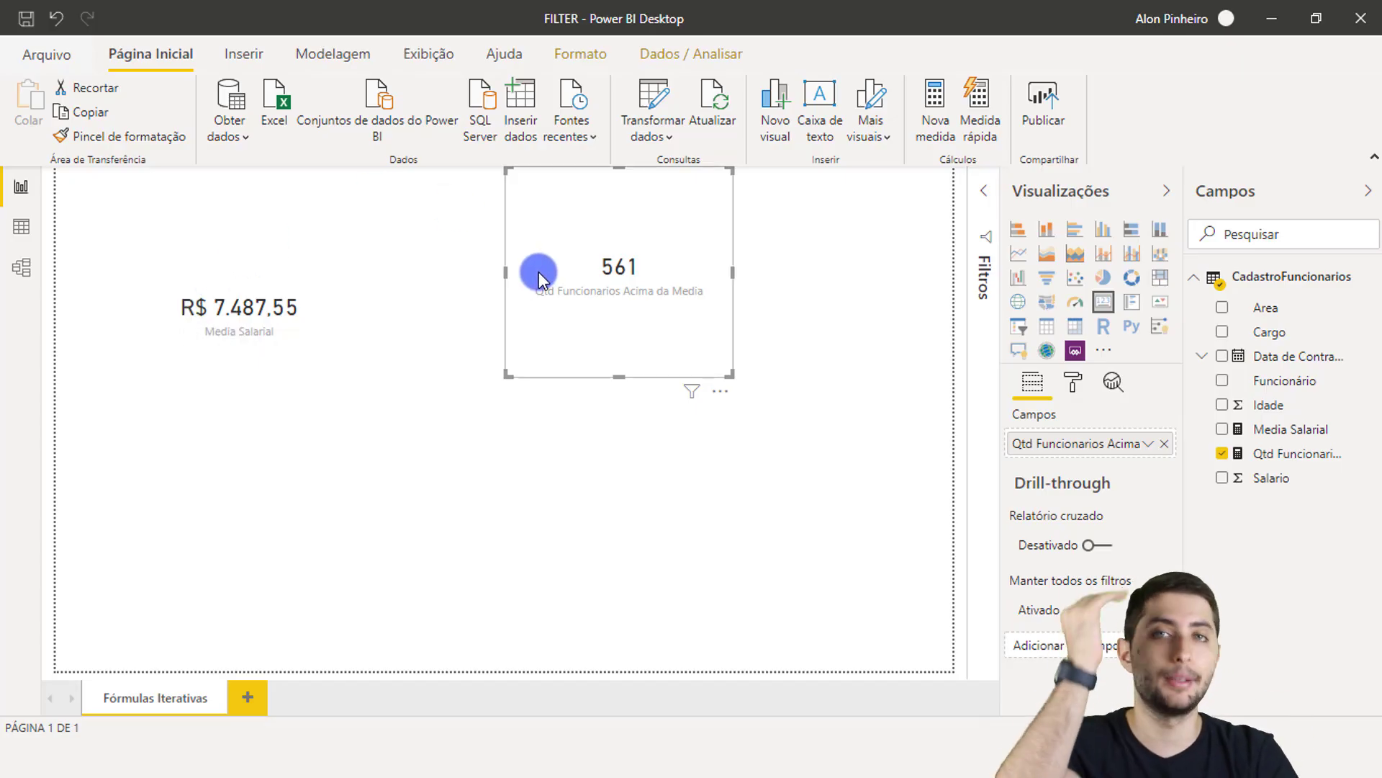
left_click(603, 475)
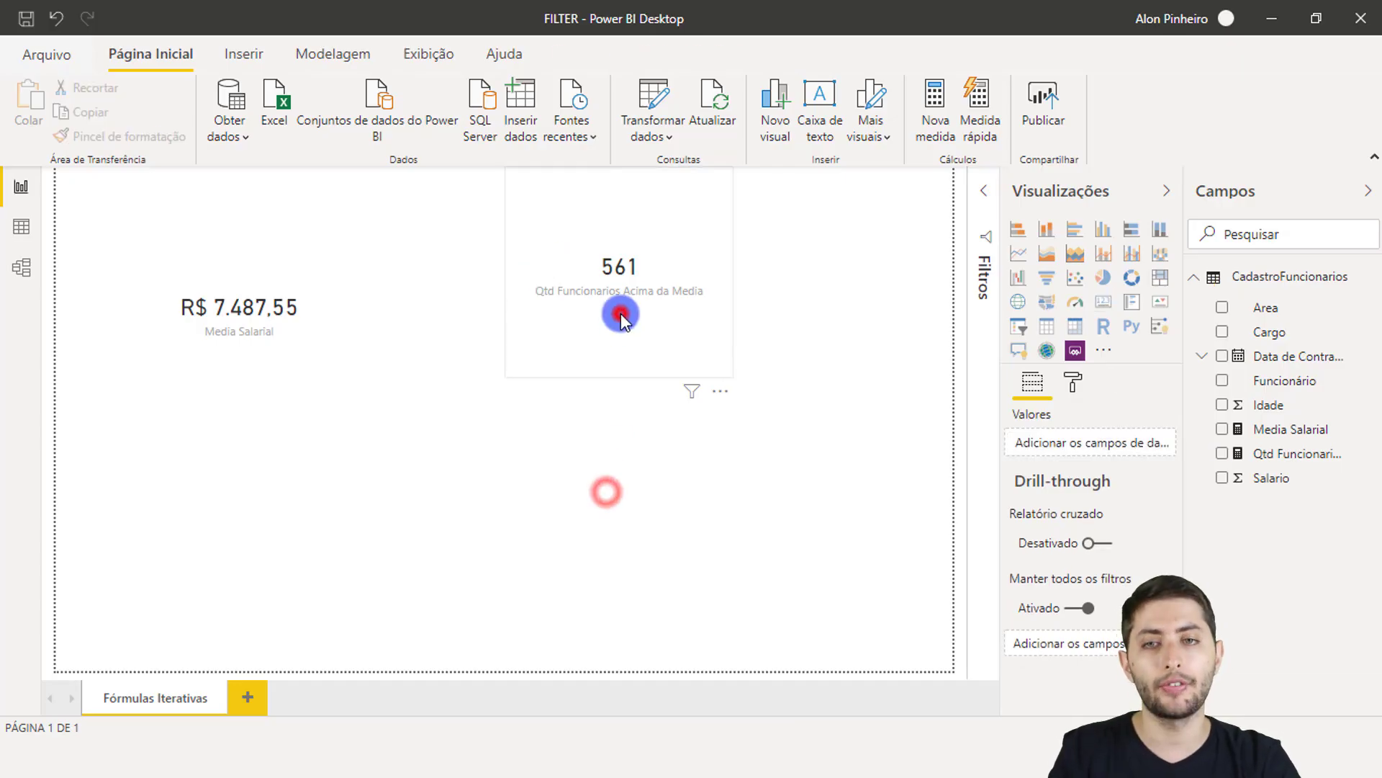
left_click(621, 315)
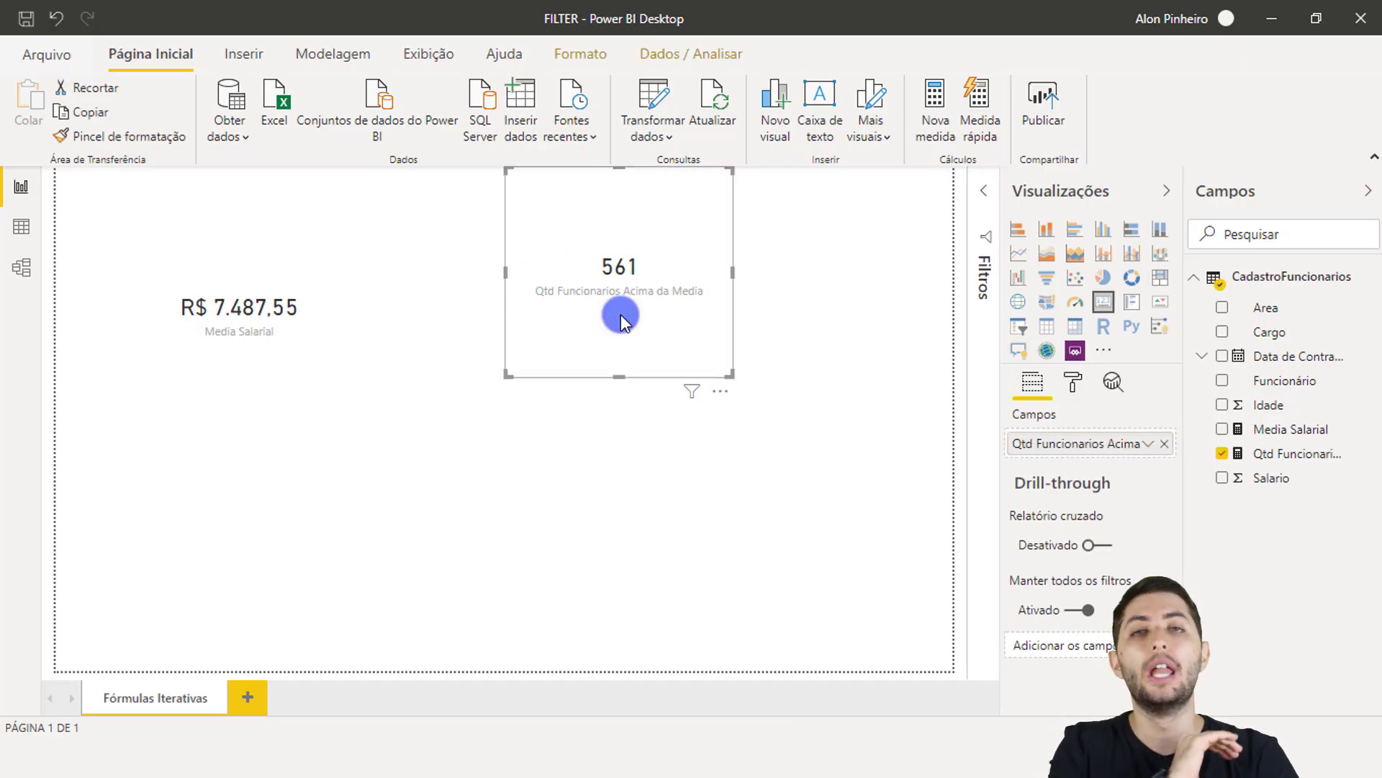
Step: Try to replace the fixed value 7487,55 in the measure's salary filter with the [Media Salarial] measure
left_click(1260, 452)
left_click_drag(673, 288, 791, 286)
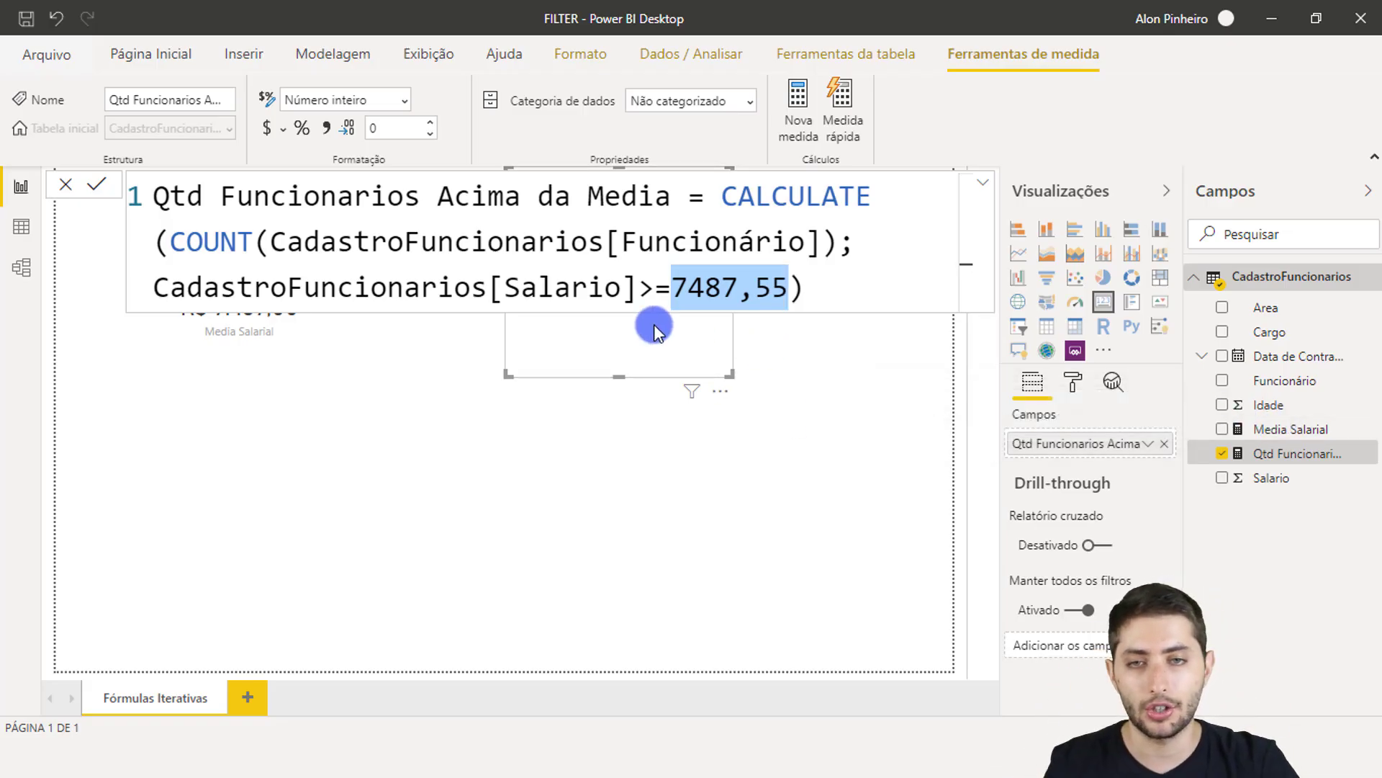
left_click_drag(147, 295, 782, 295)
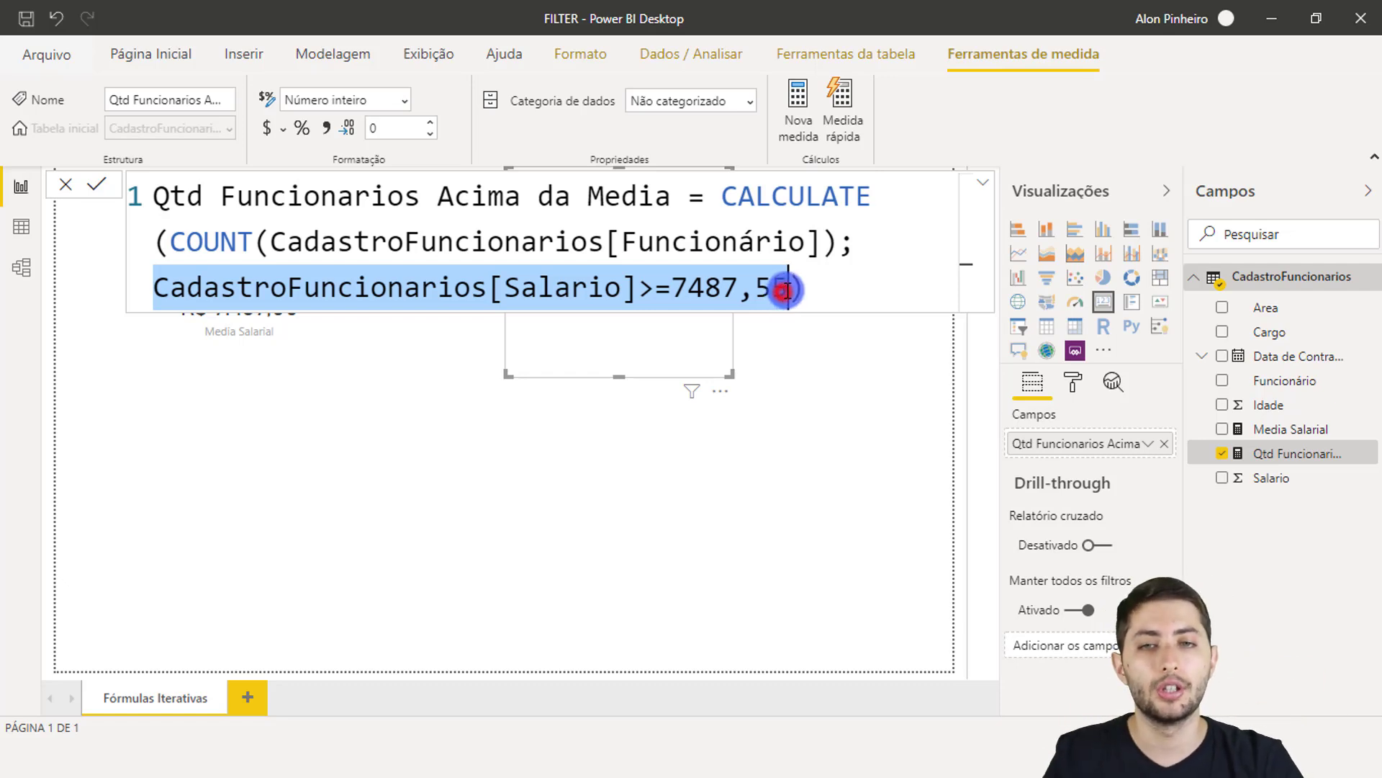
left_click(790, 288)
left_click_drag(791, 288, 669, 293)
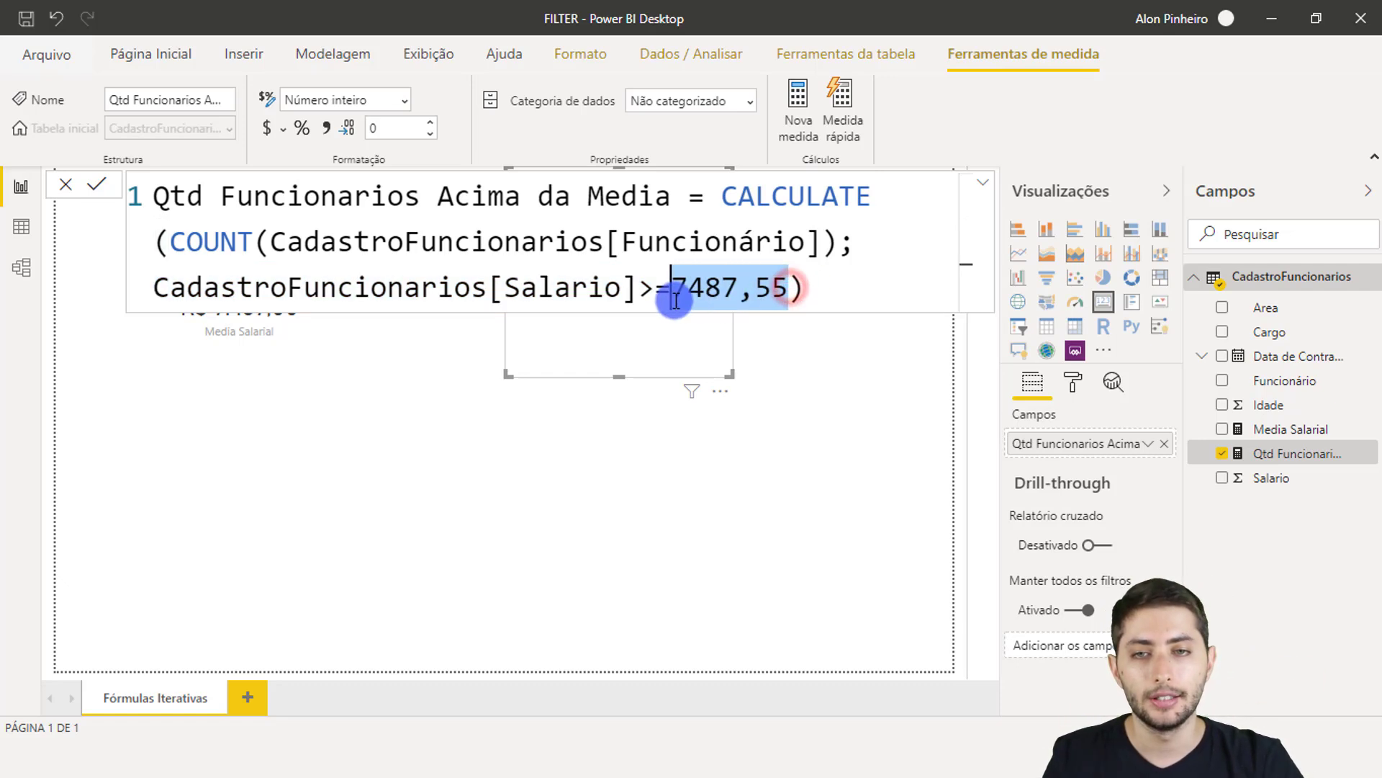
type("medi")
key("Tab")
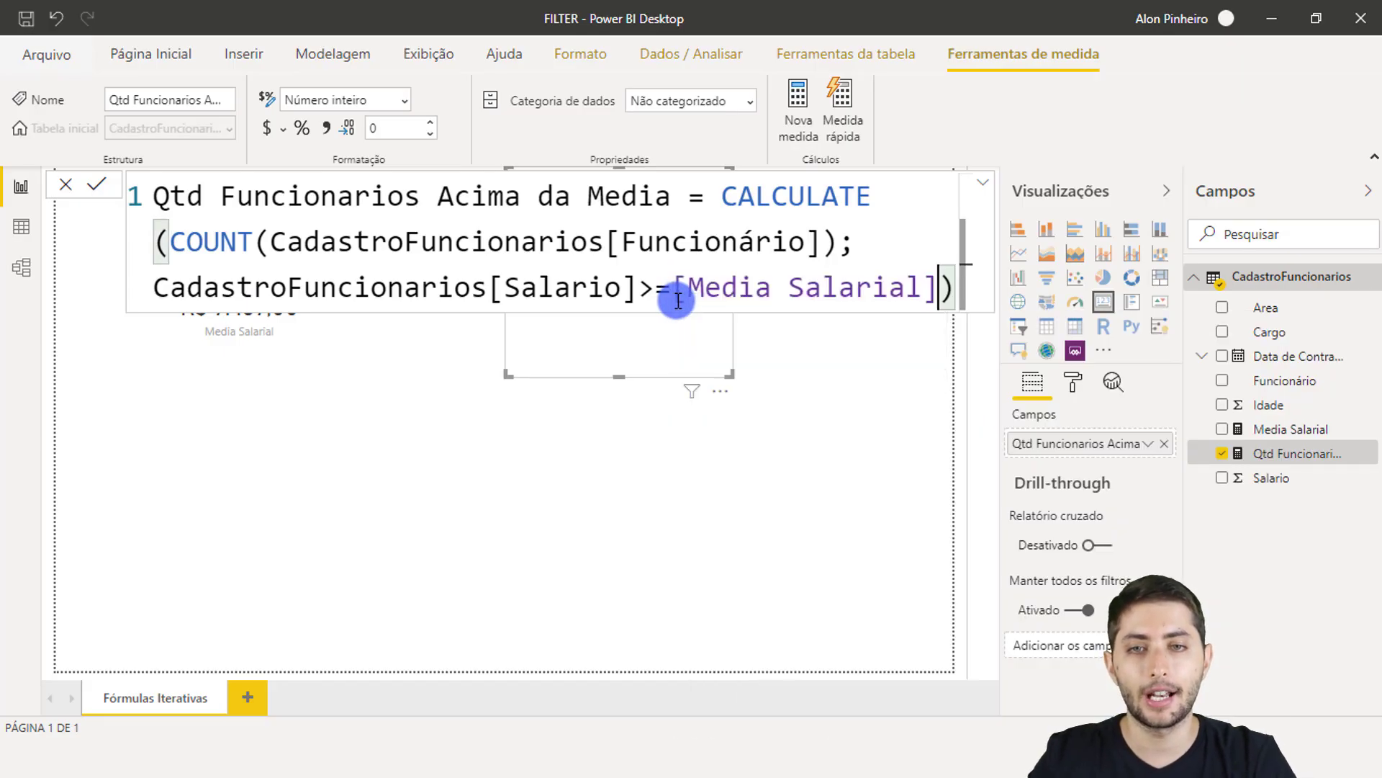
key("Return")
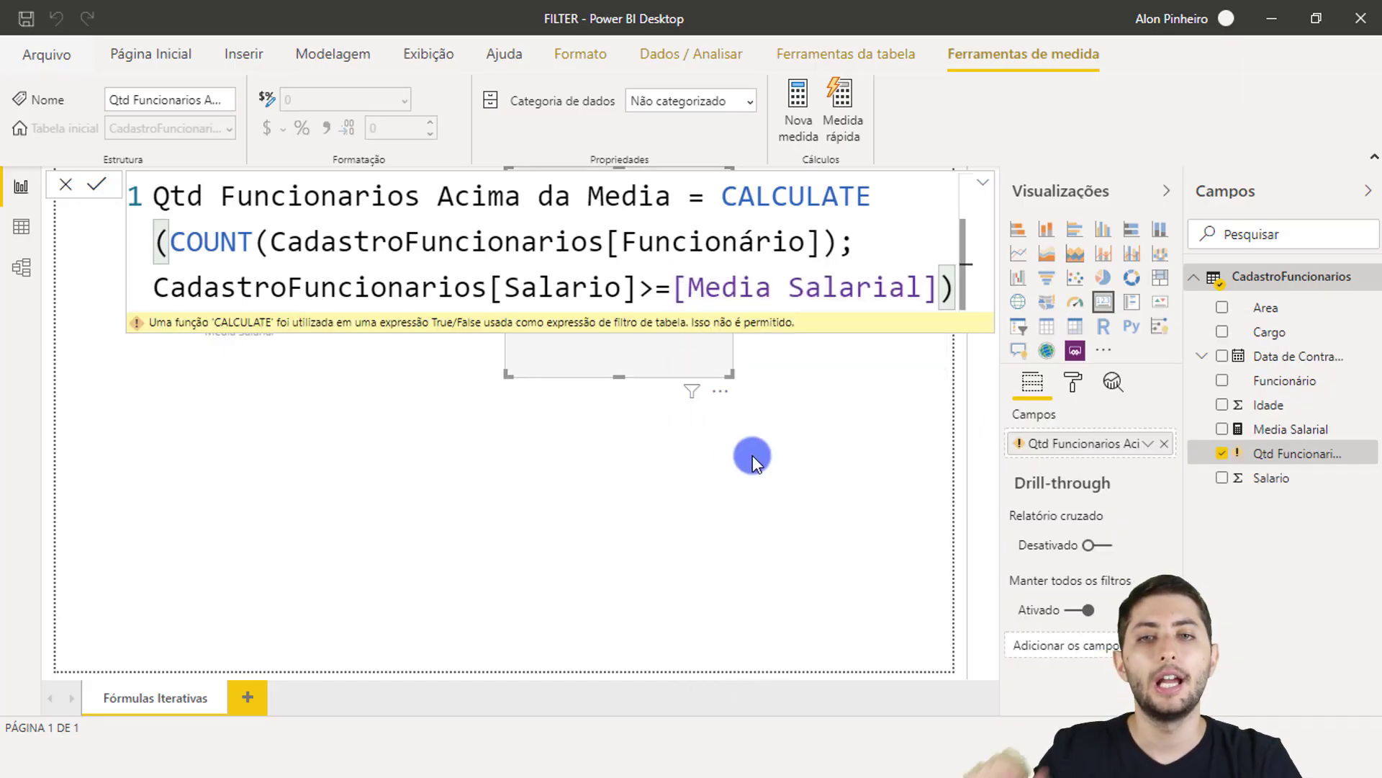
left_click(753, 455)
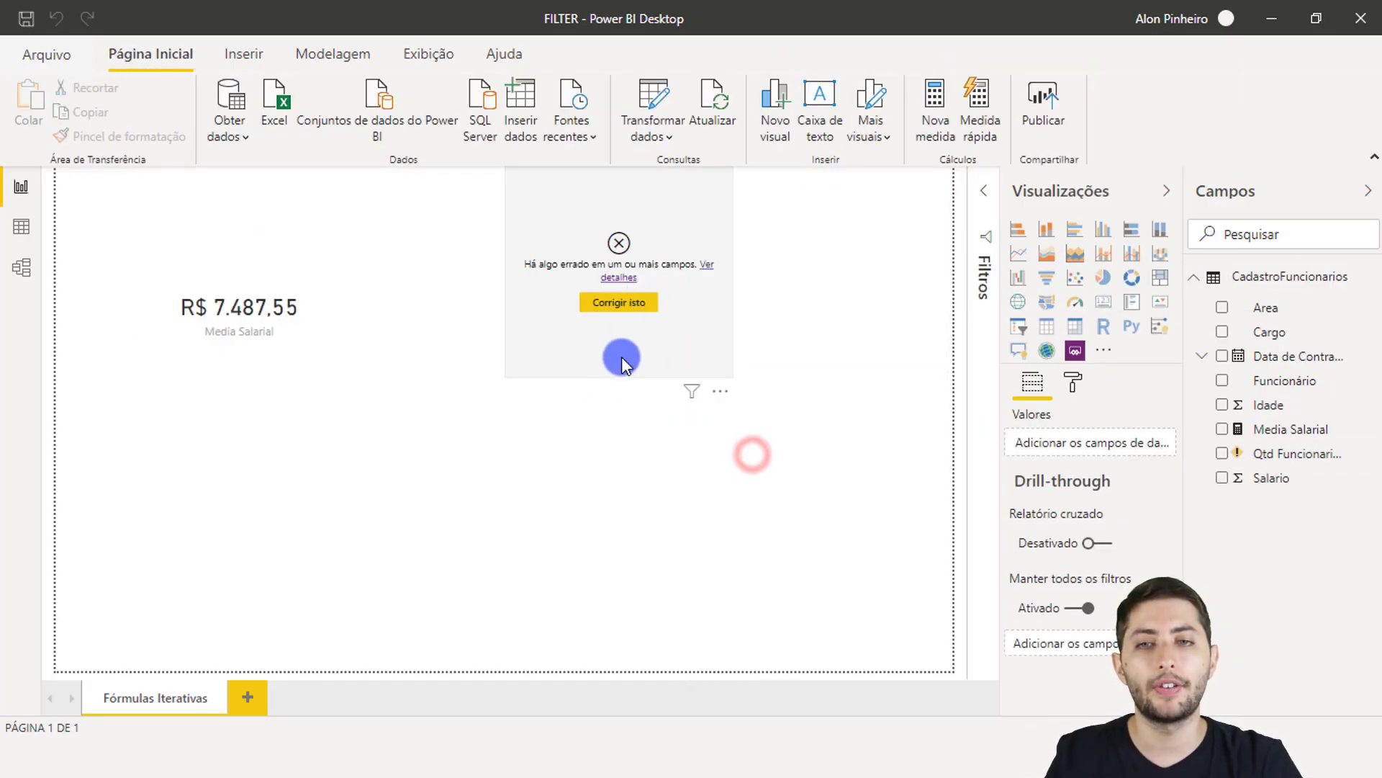
Step: Reopen the Qtd Funcionarios Acima da Media measure and delete the entire CALCULATE expression after the equals sign
left_click(1289, 453)
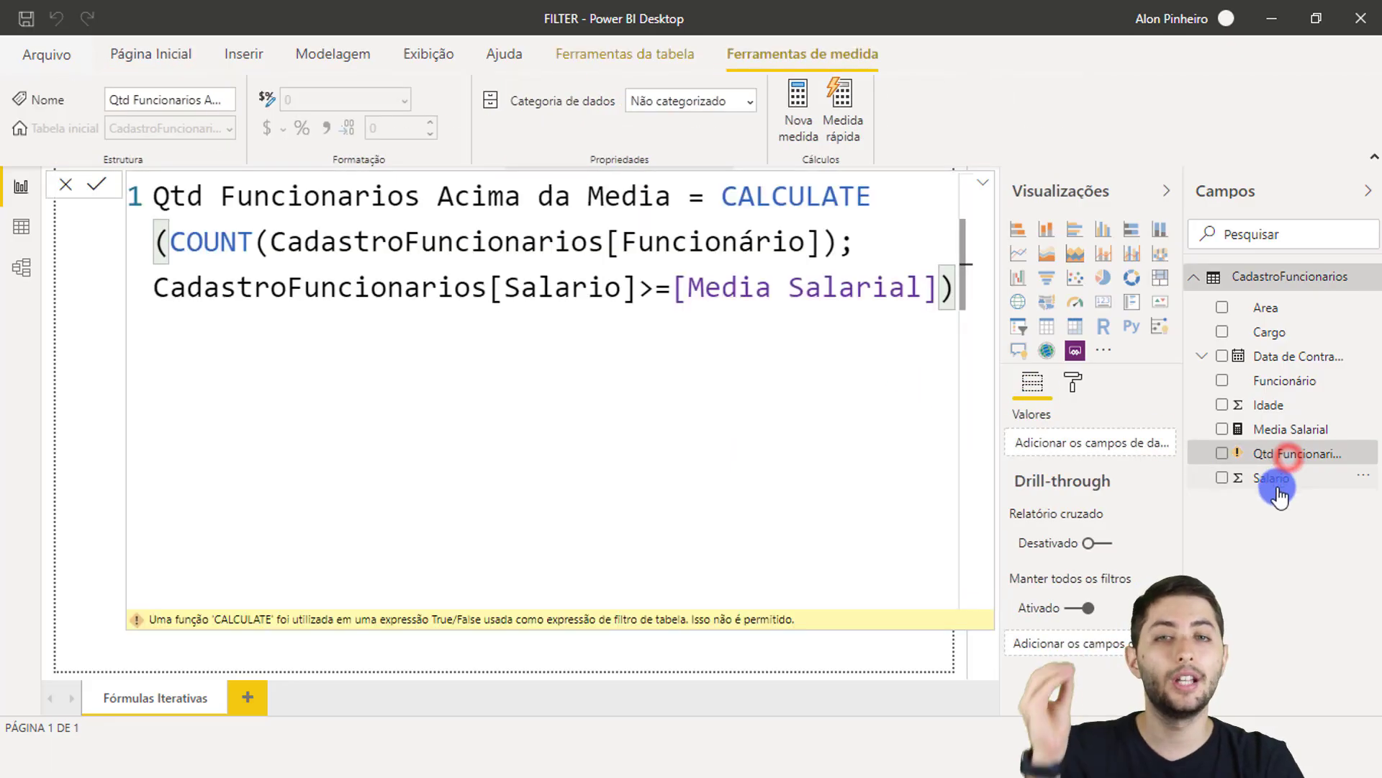
left_click(934, 288)
left_click(164, 301, "shift")
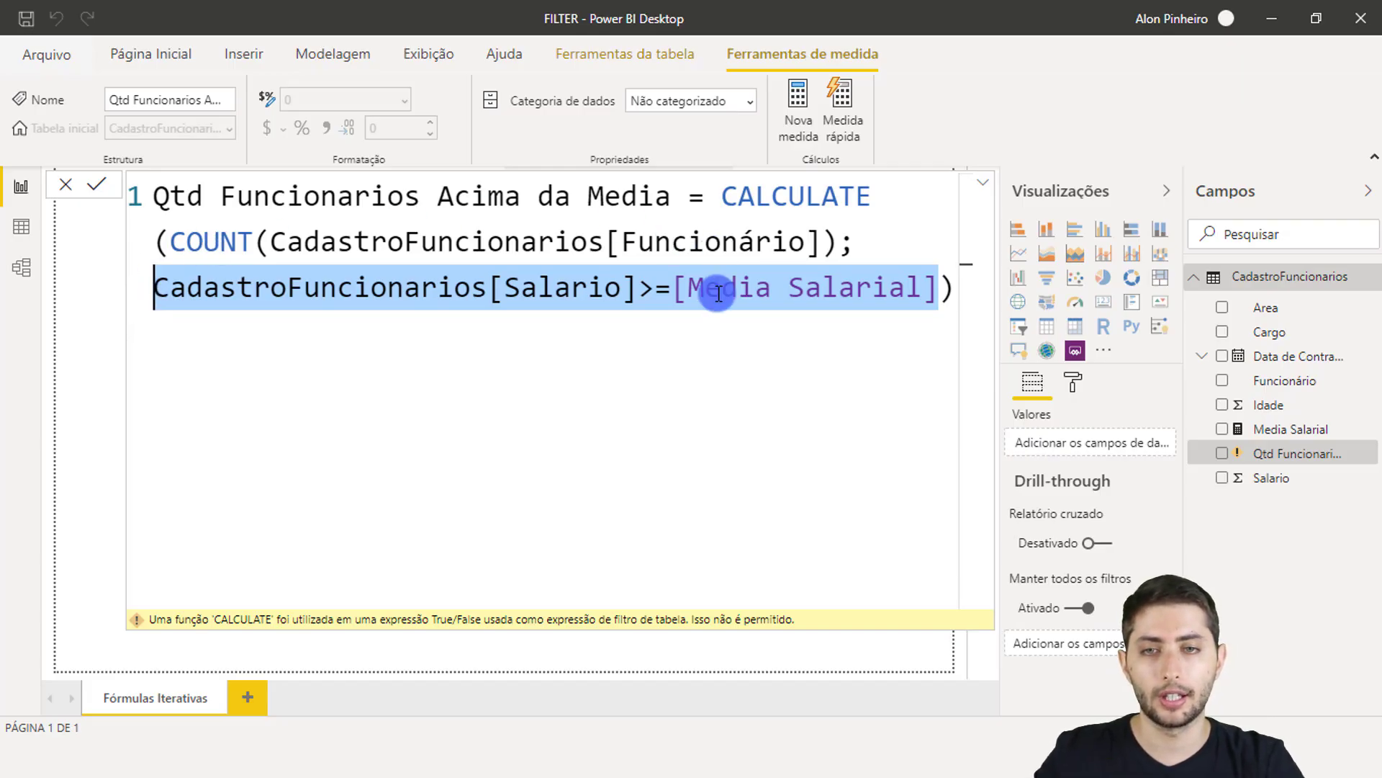
left_click(673, 301)
left_click_drag(720, 295, 943, 301)
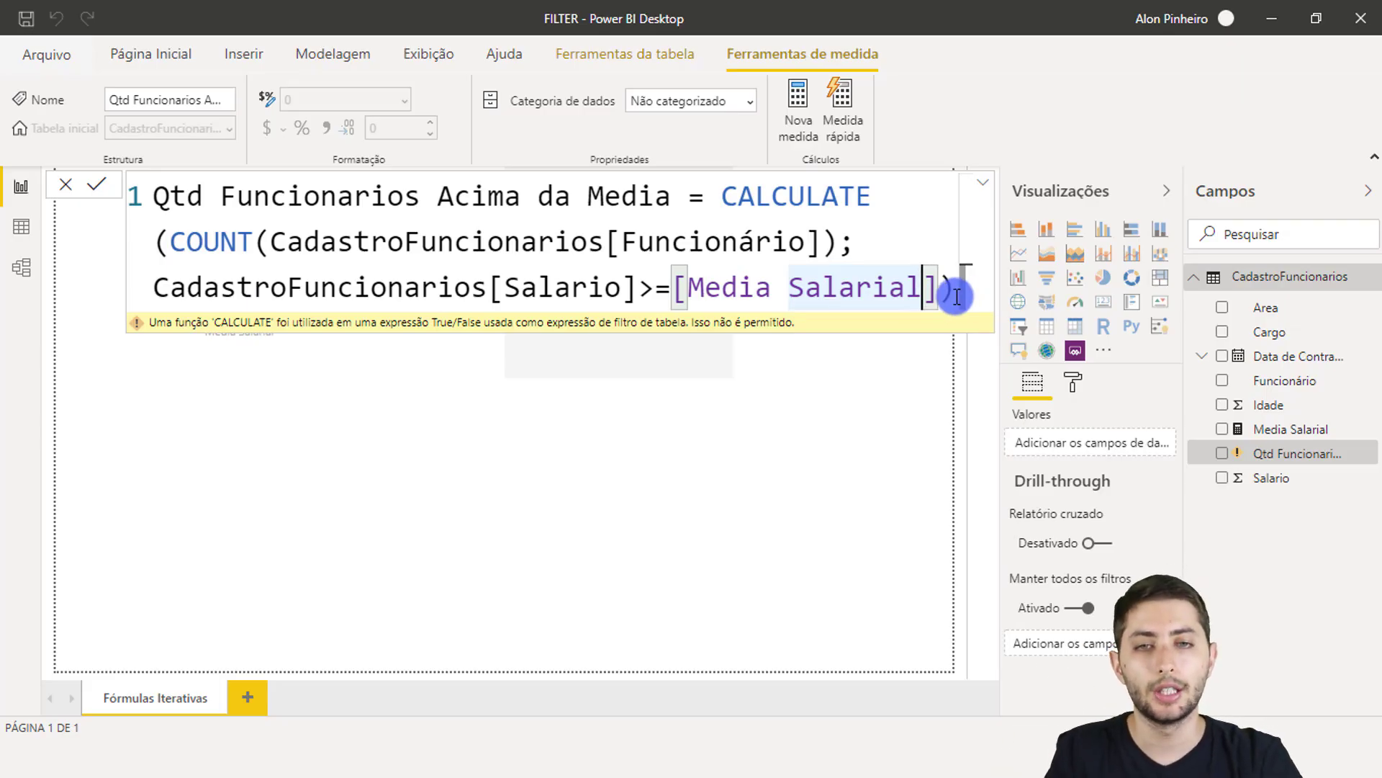
left_click_drag(954, 292, 720, 194)
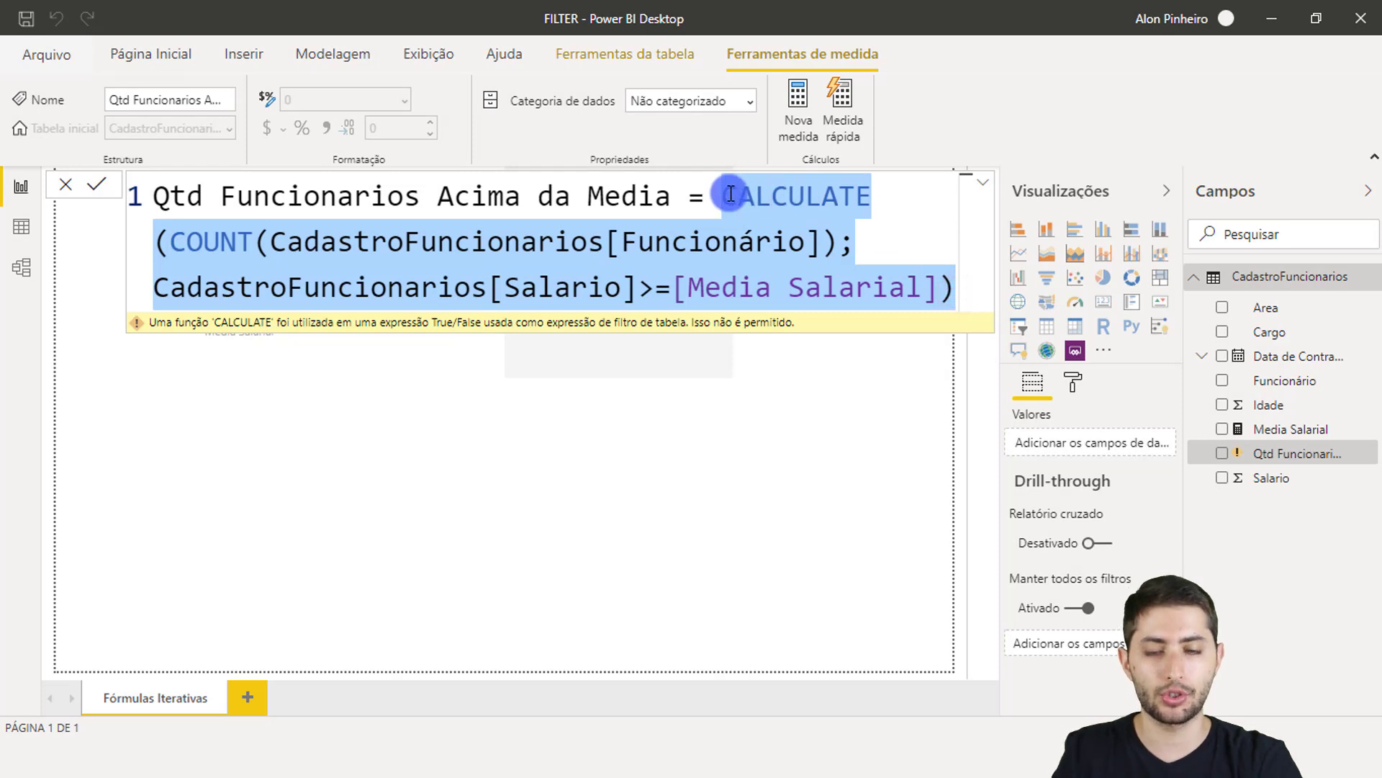
key("Delete")
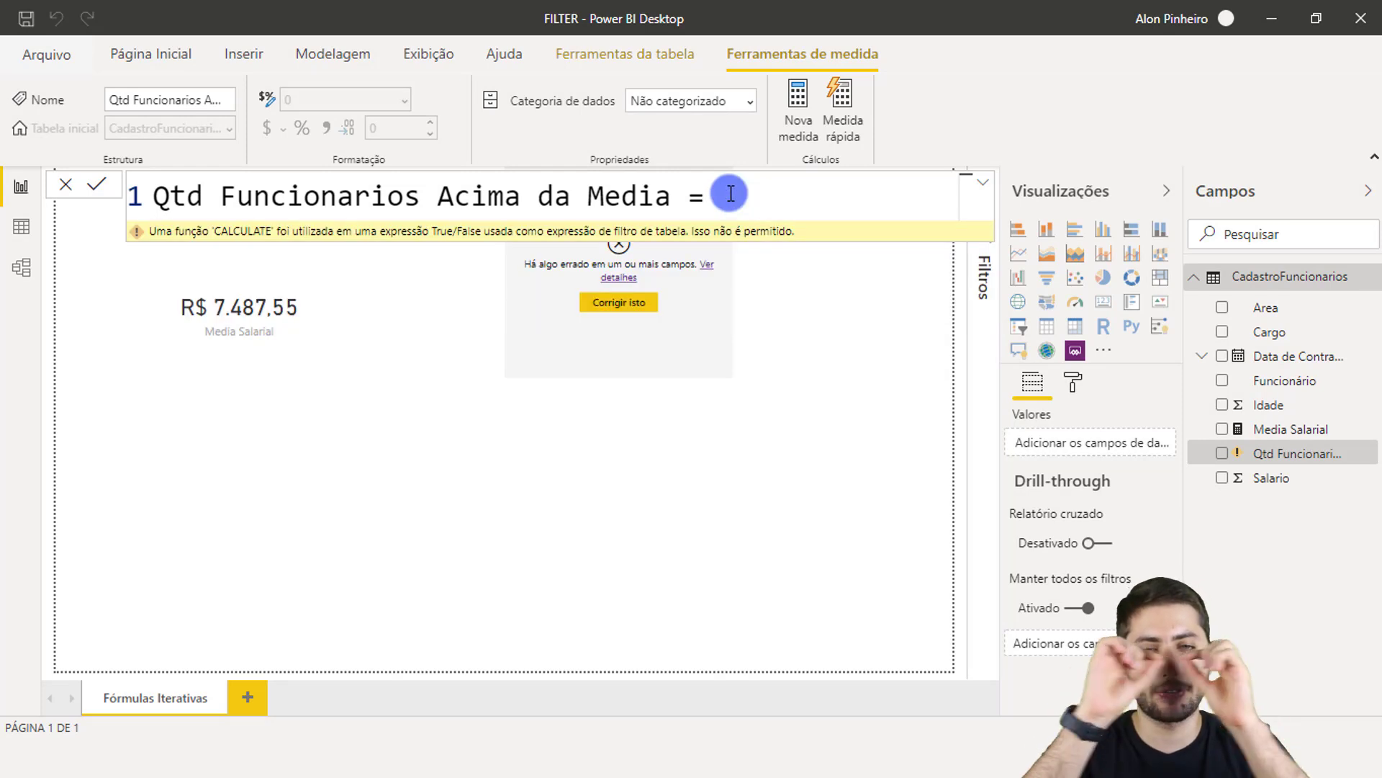
key("ctrl+z")
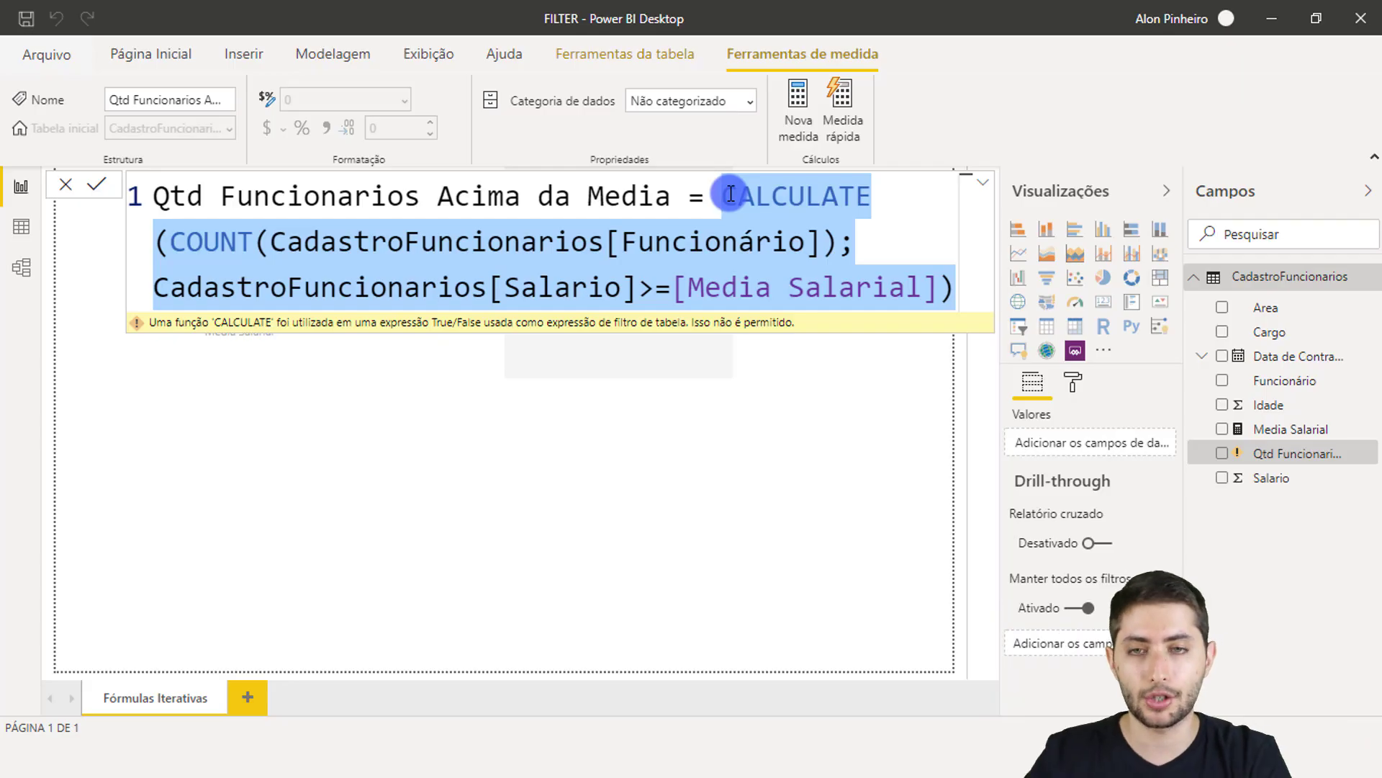
key("Delete")
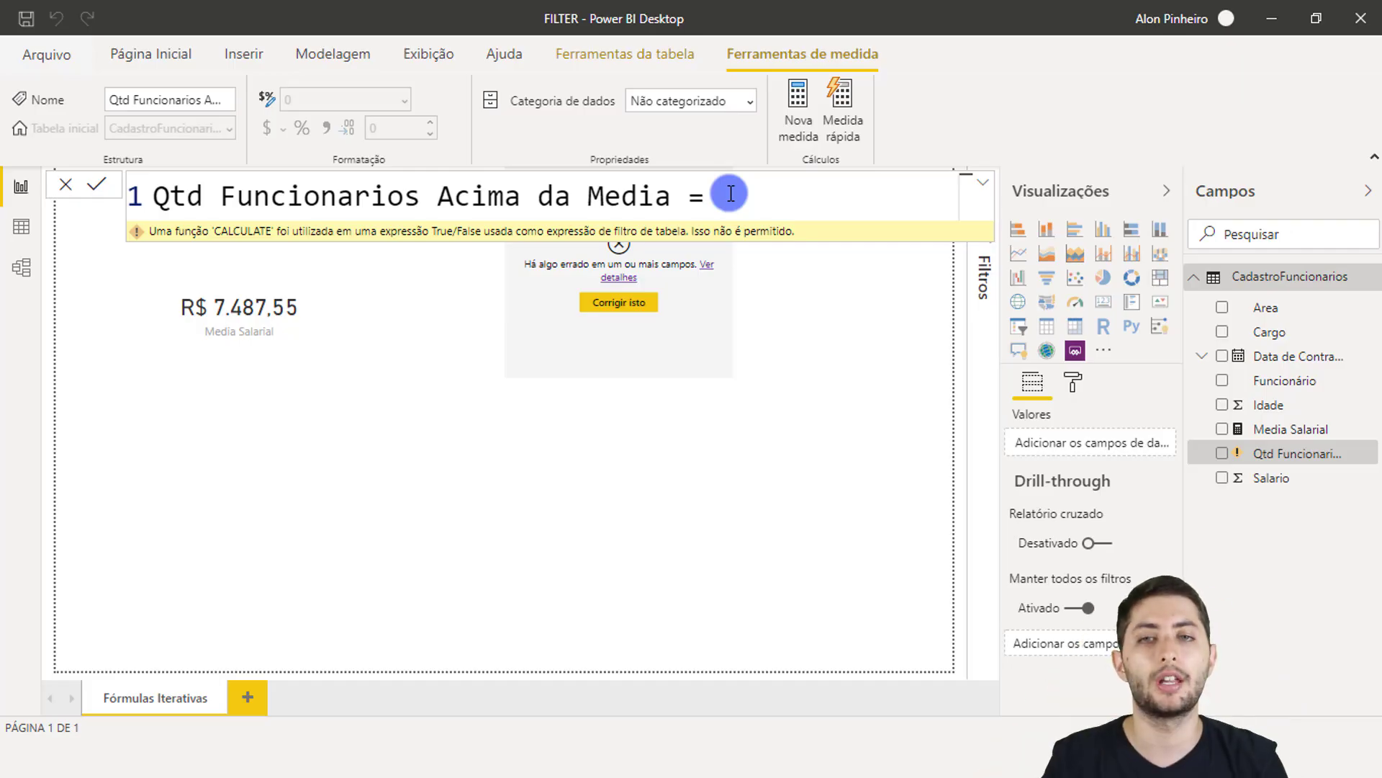
type("calcu")
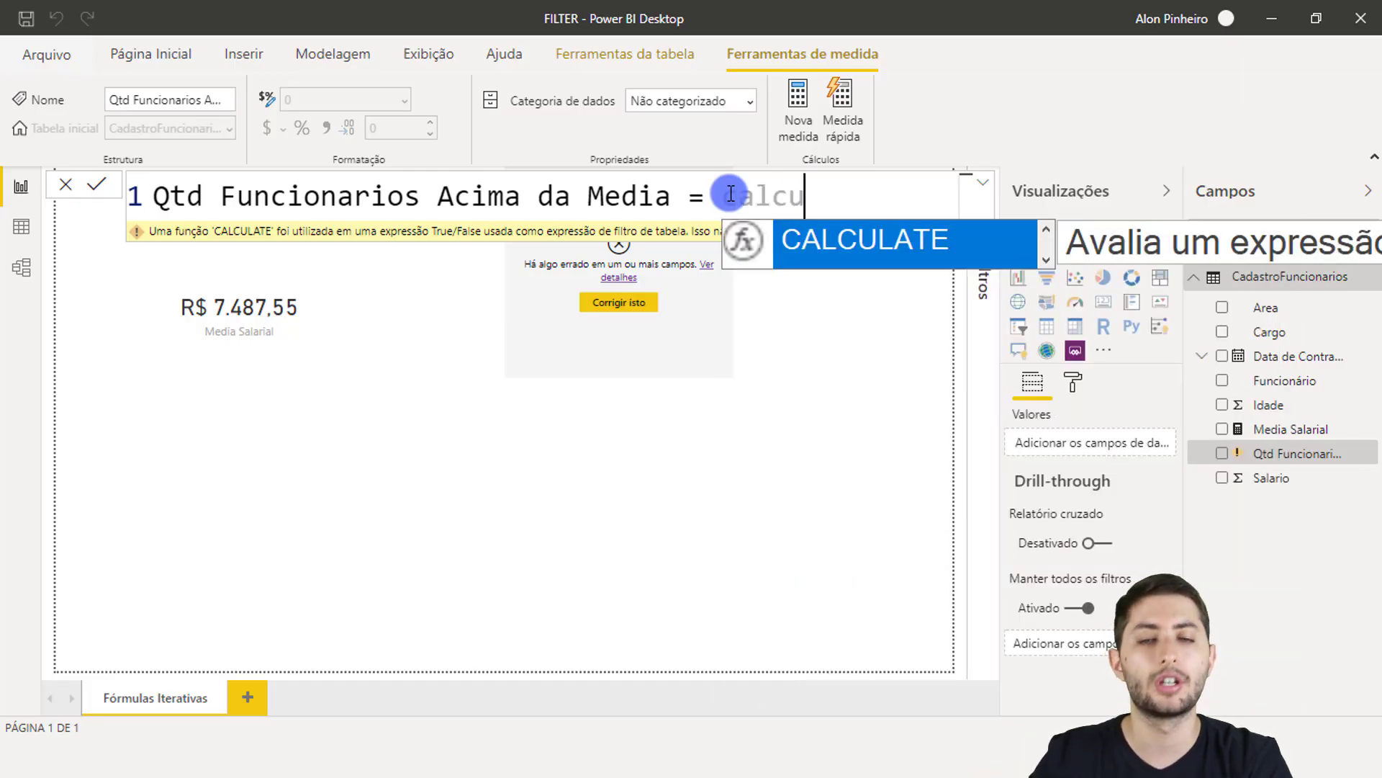
key("BackSpace")
key("BackSpace")
key("BackSpace")
key("BackSpace")
key("BackSpace")
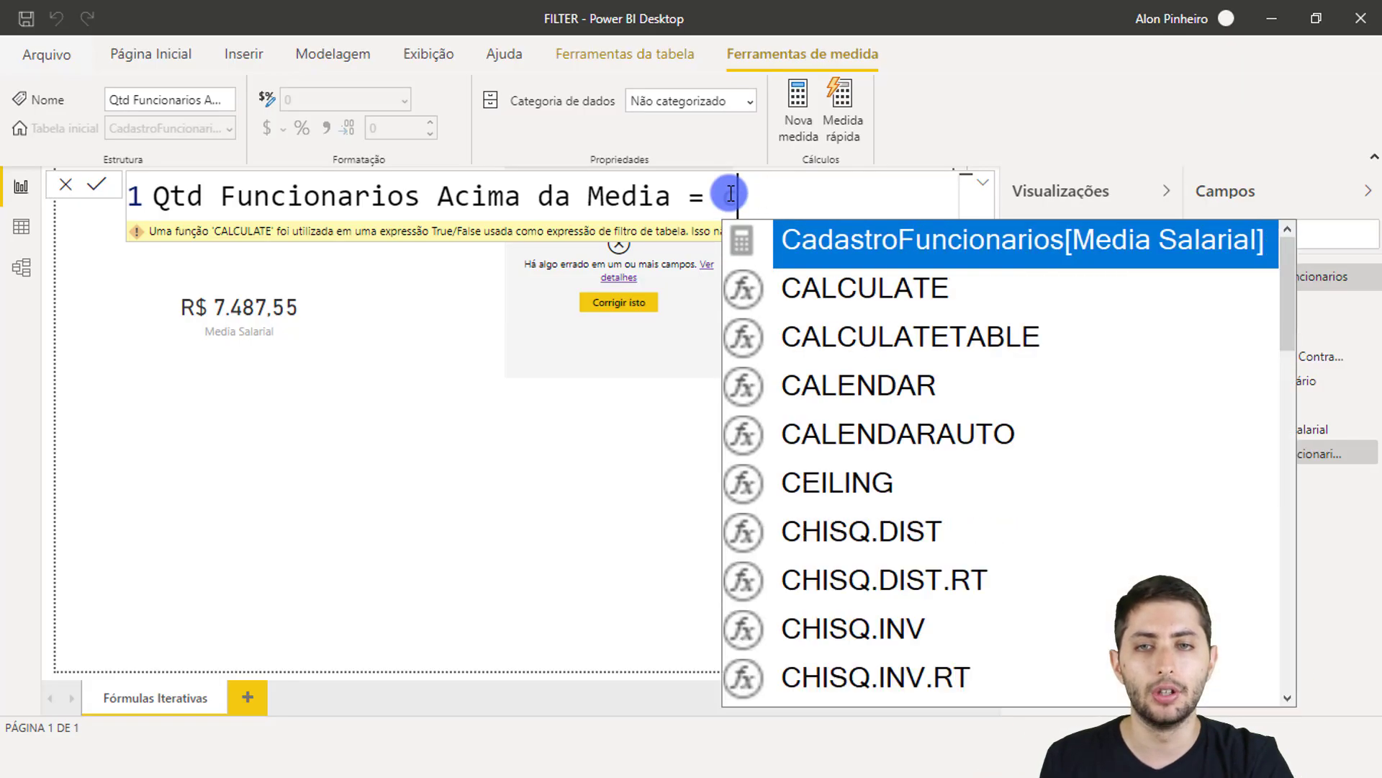
Step: Begin the Qtd Funcionarios Acima da Media expression with an opened CALCULATE function on its own line below the name
key("shift+Return")
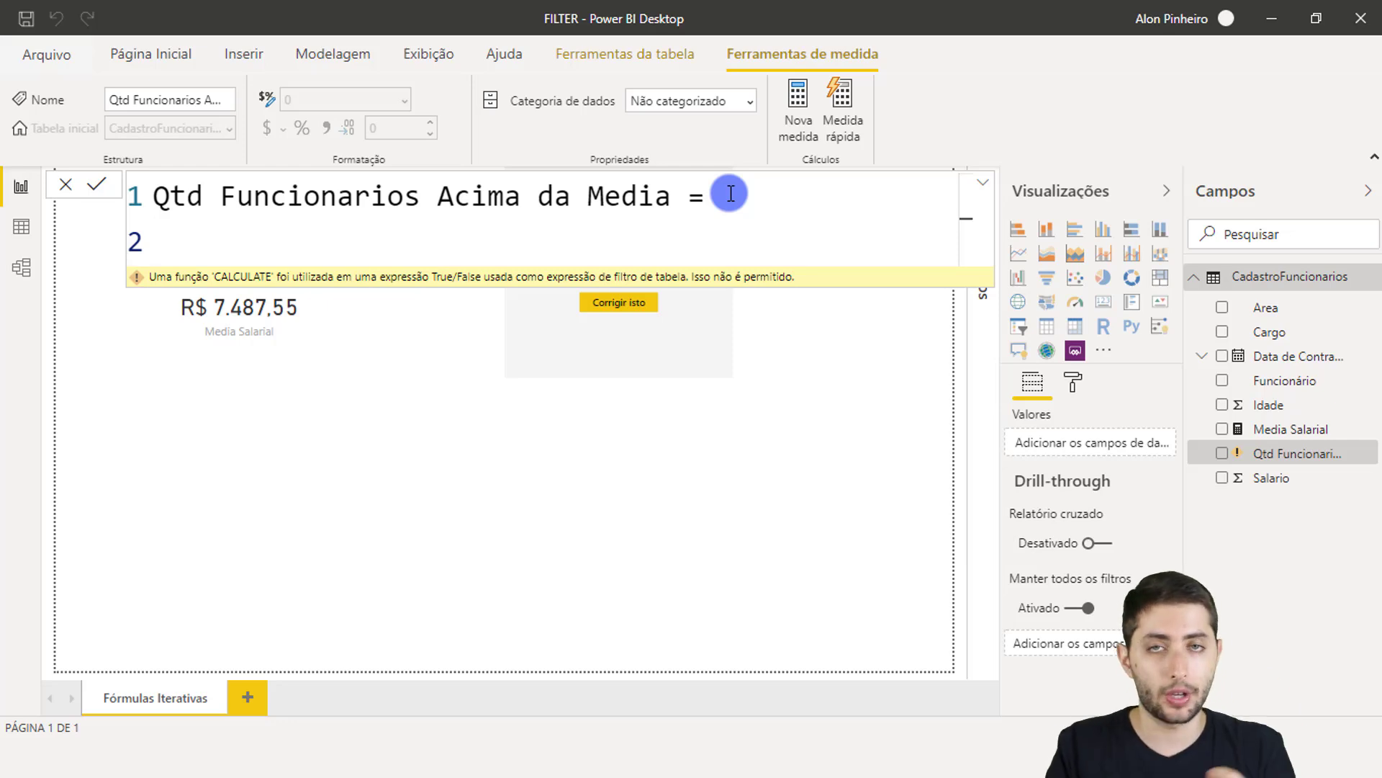
type("calcul")
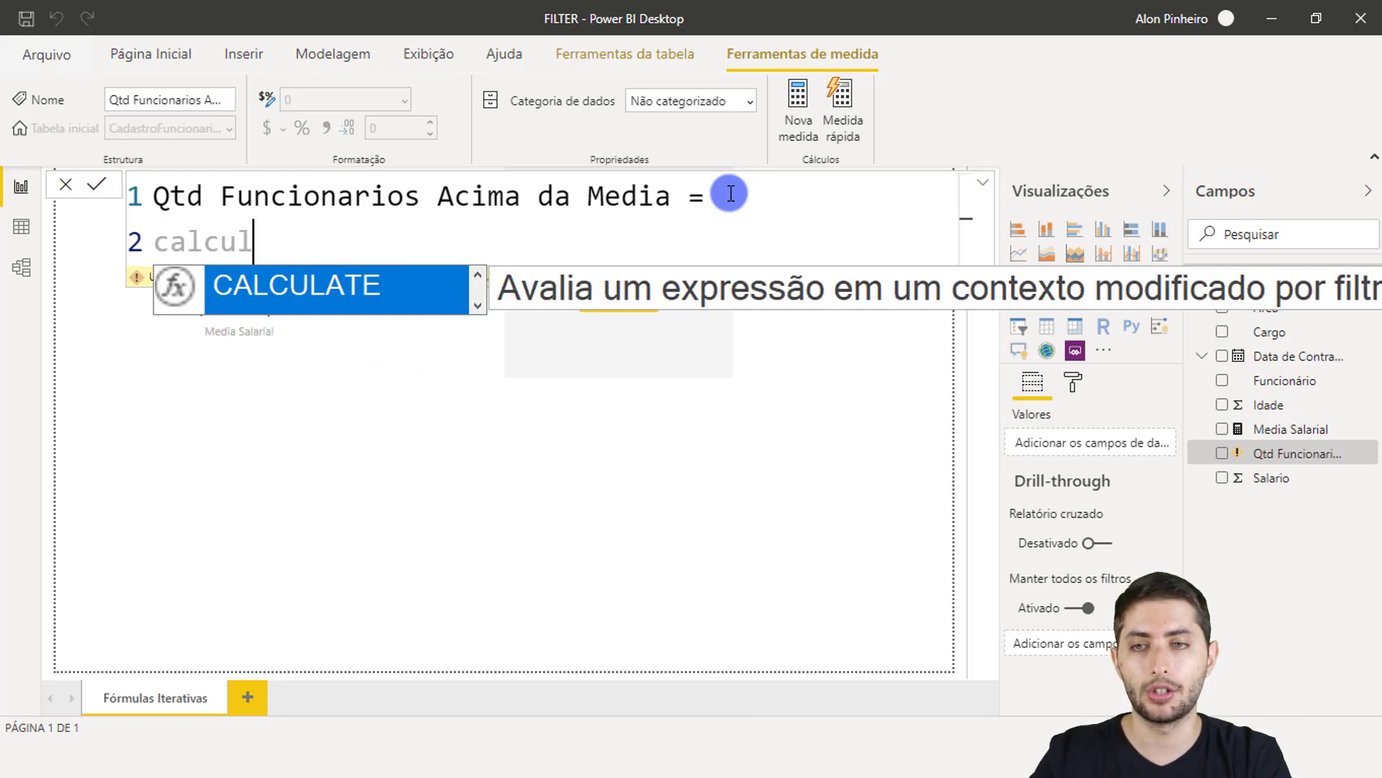
key("Tab")
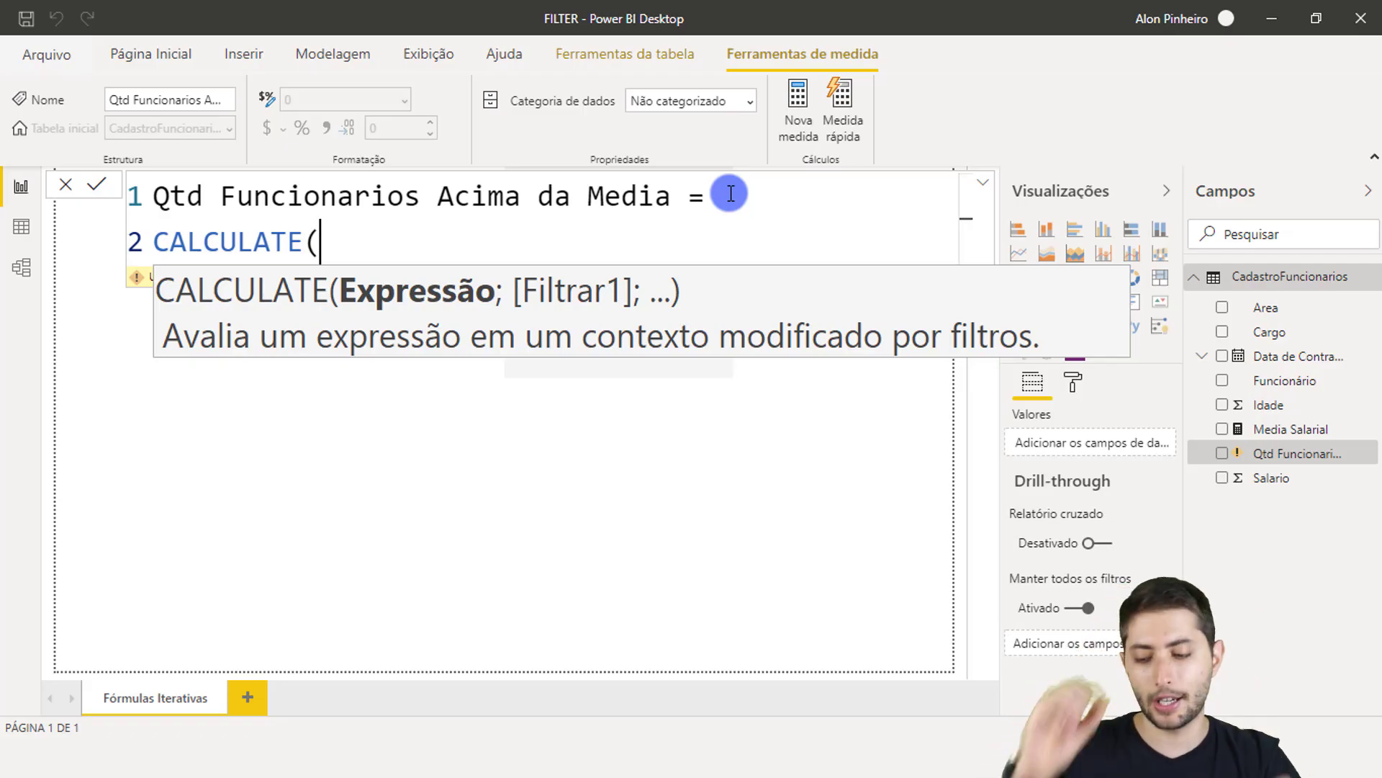
key("shift+Return")
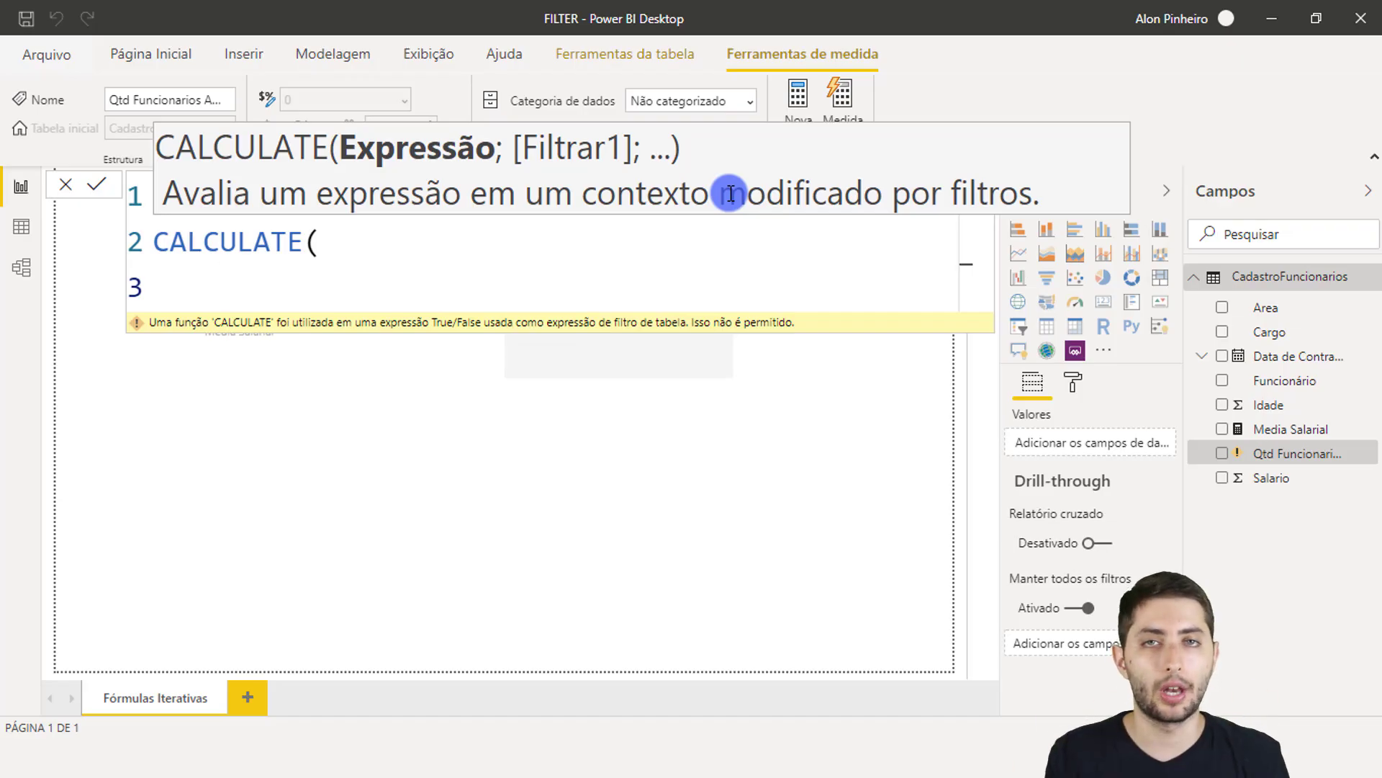
Step: Enter COUNT(CadastroFuncionarios[Funcionário]) as CALCULATE's expression on an indented new line, followed by a semicolon
type("coun")
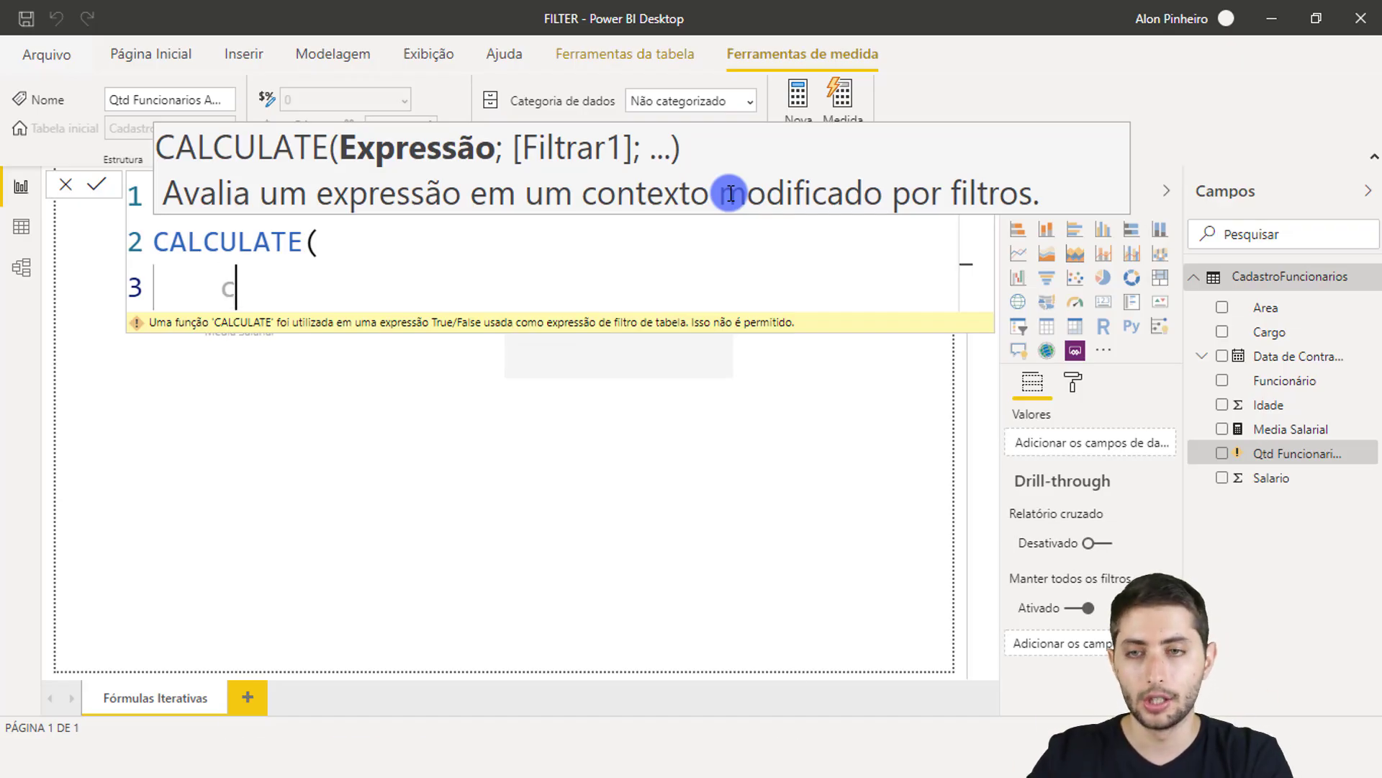
key("Tab")
key("Down")
key("Down")
key("Down")
key("Down")
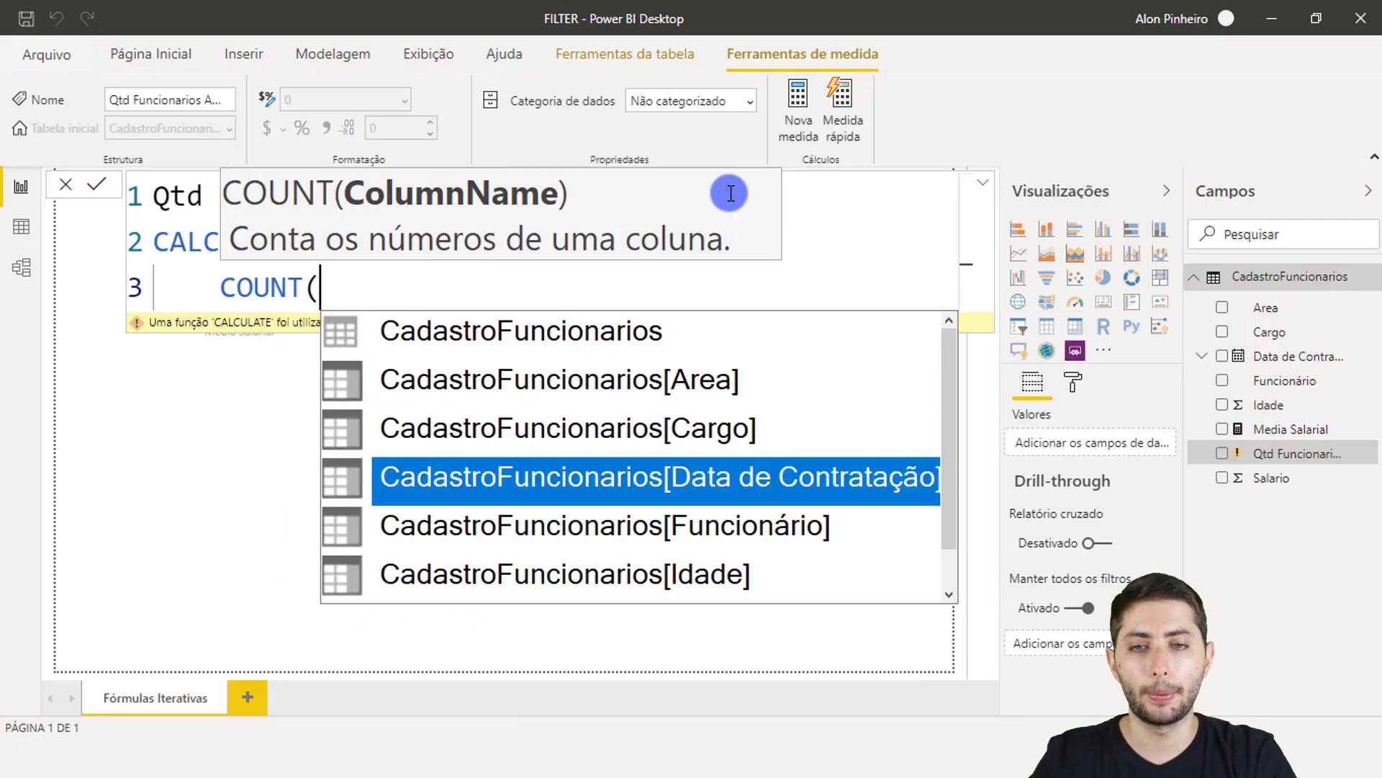
key("Tab")
type(")")
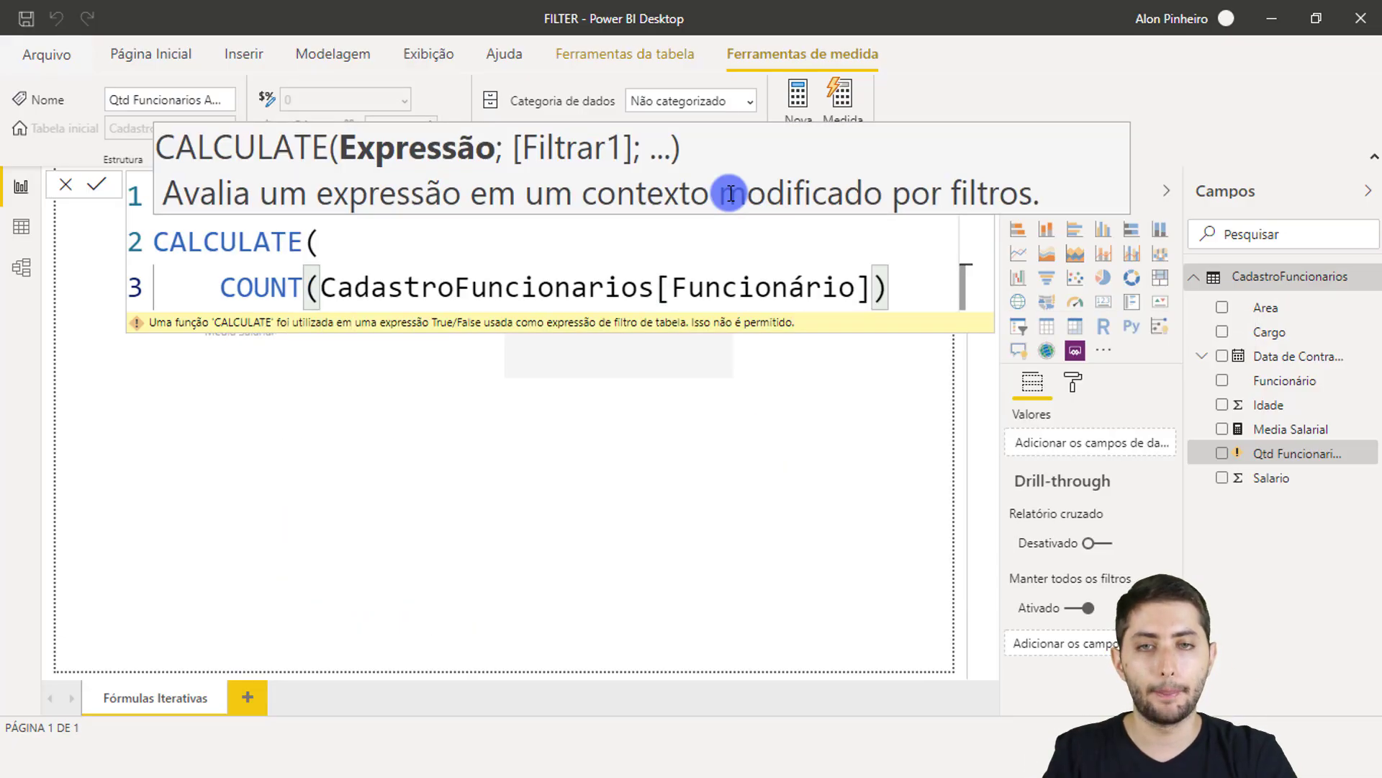
type(";")
key("BackSpace")
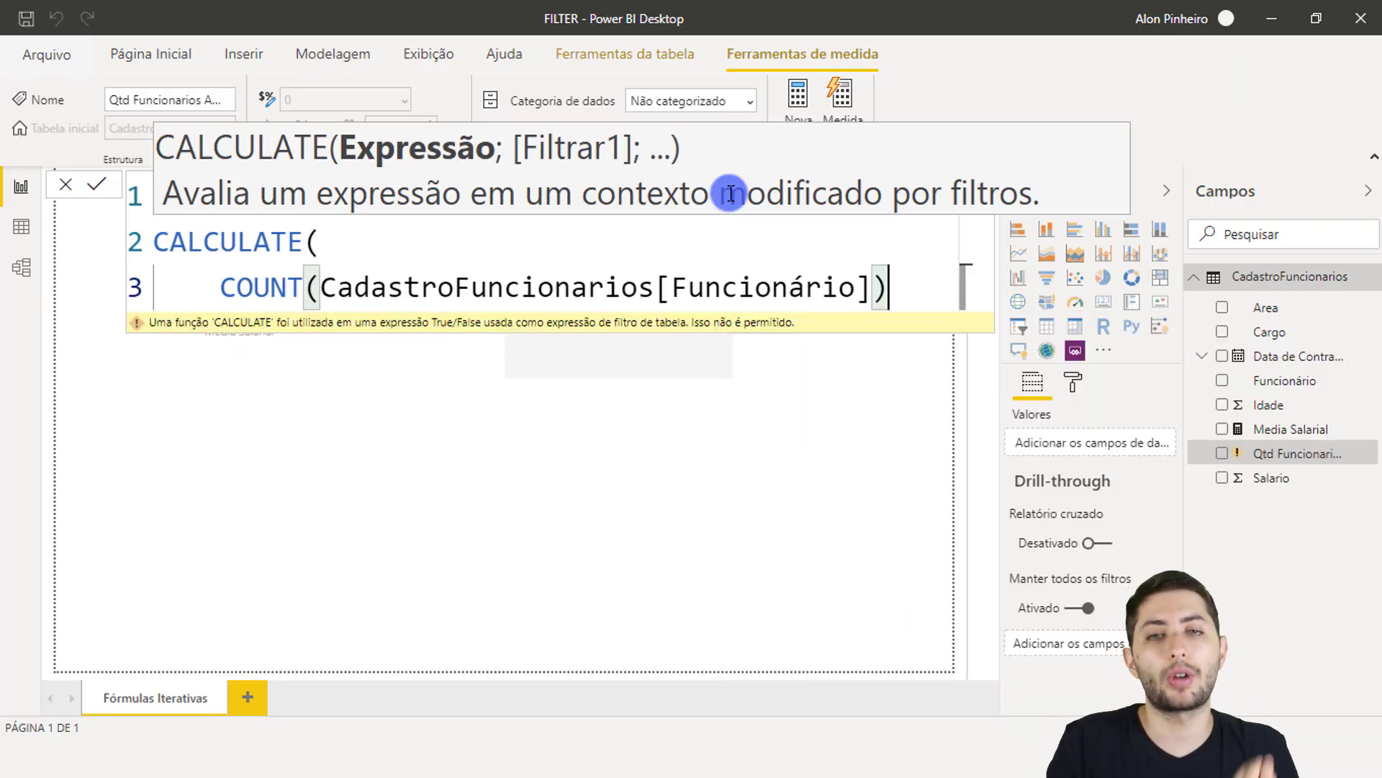
type(";")
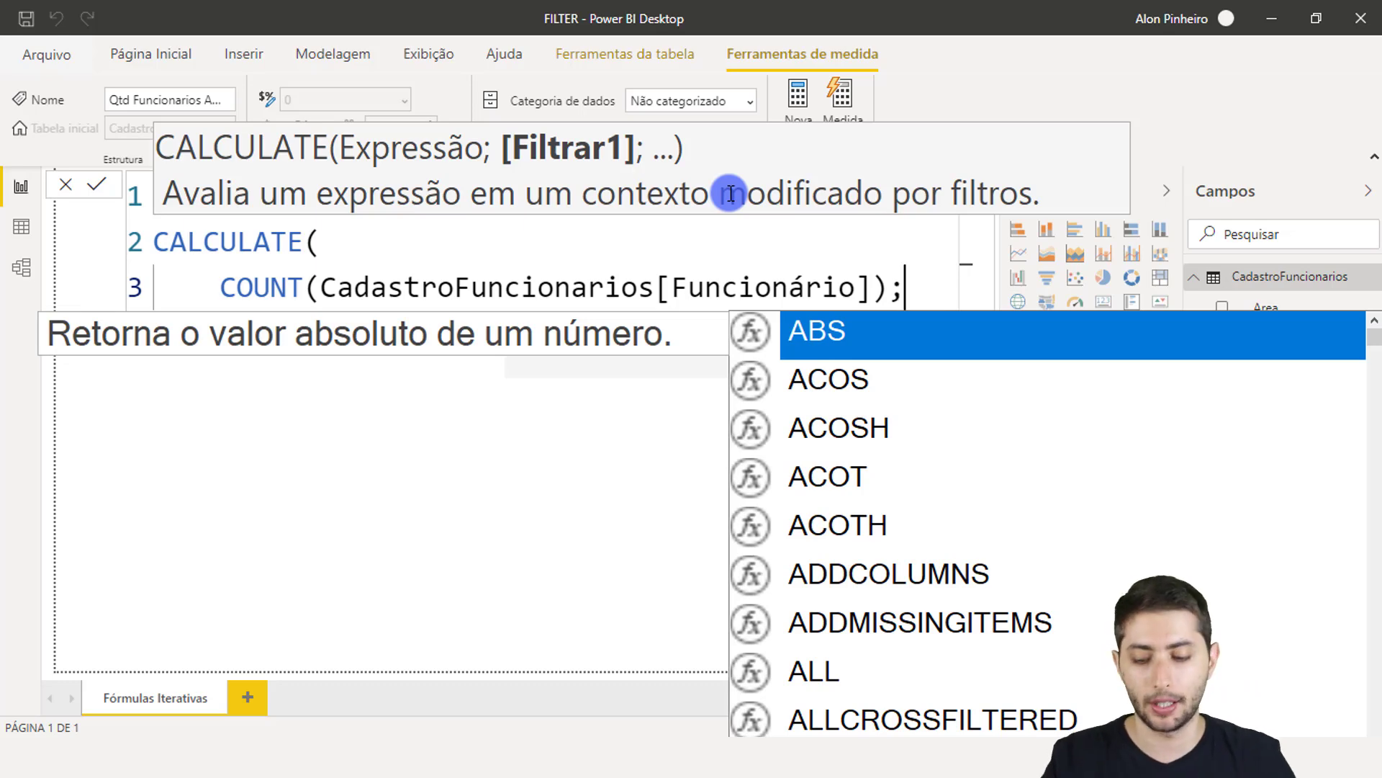
Step: Add a FILTER function on the next line as CALCULATE's filter, with CadastroFuncionarios as its table argument
key("Escape")
key("shift+Return")
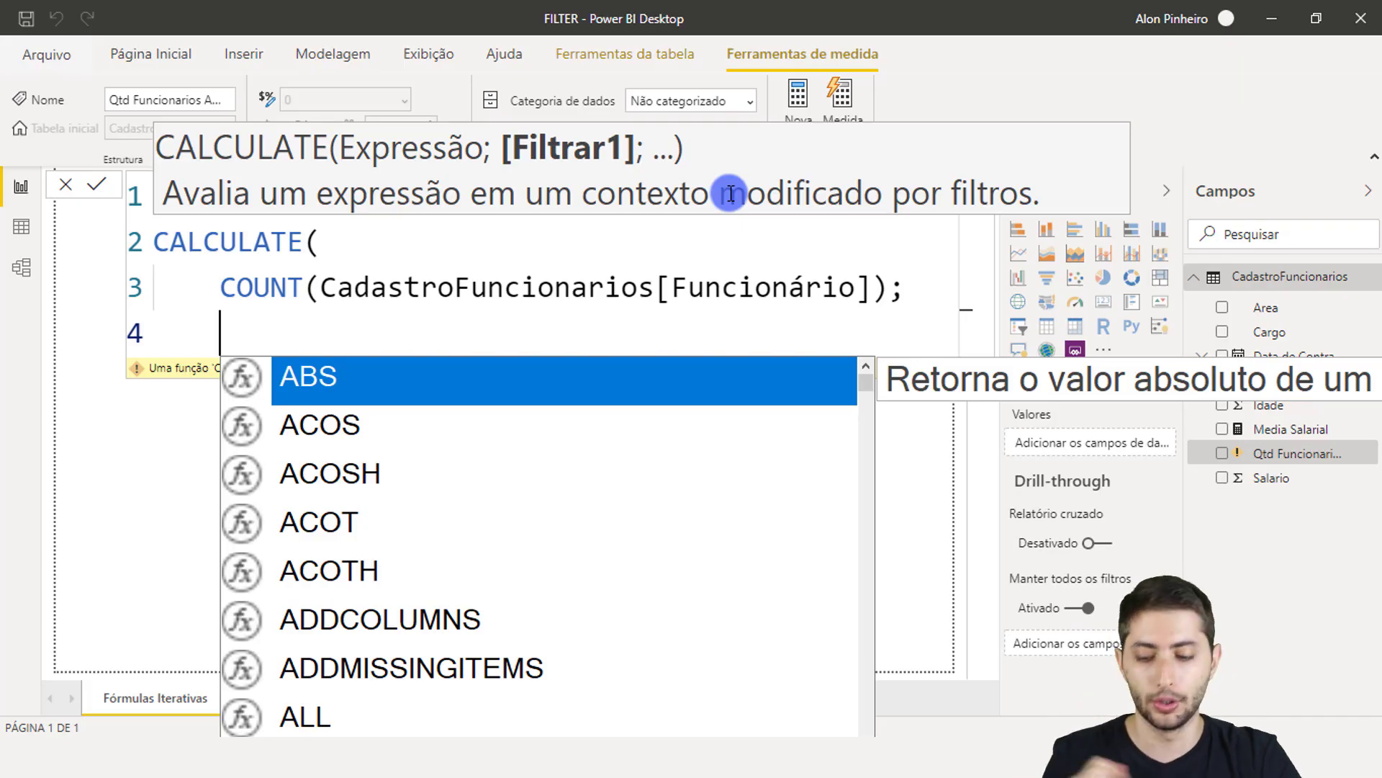
type("filter")
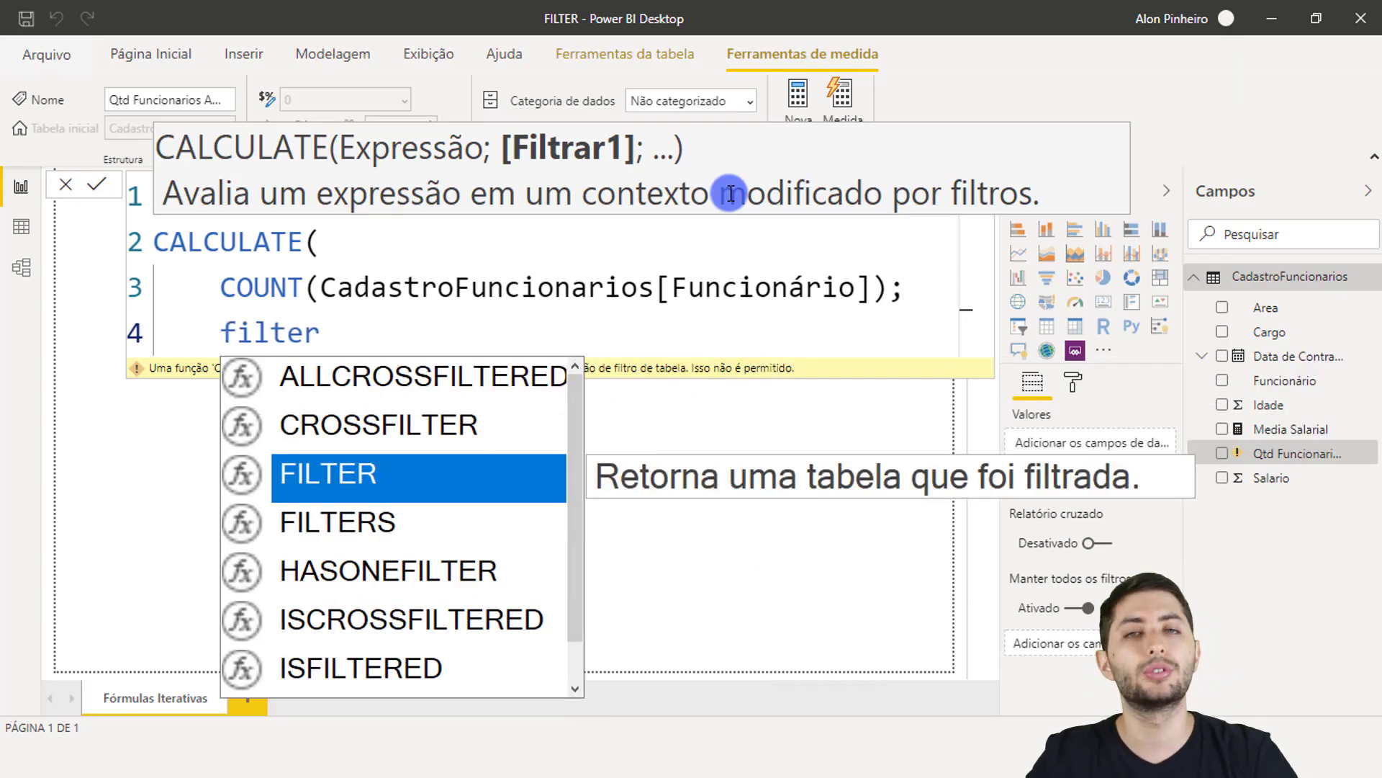
key("Tab")
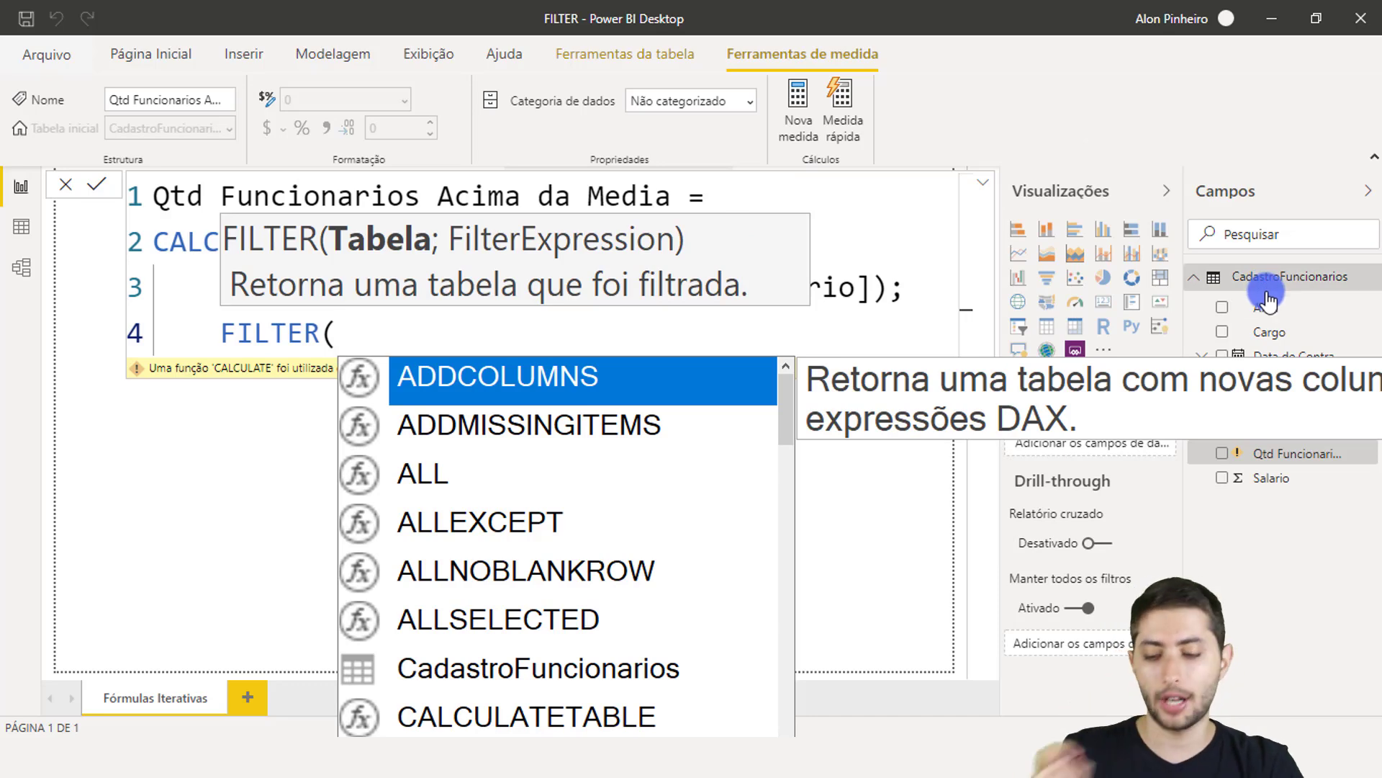
type("cadastr")
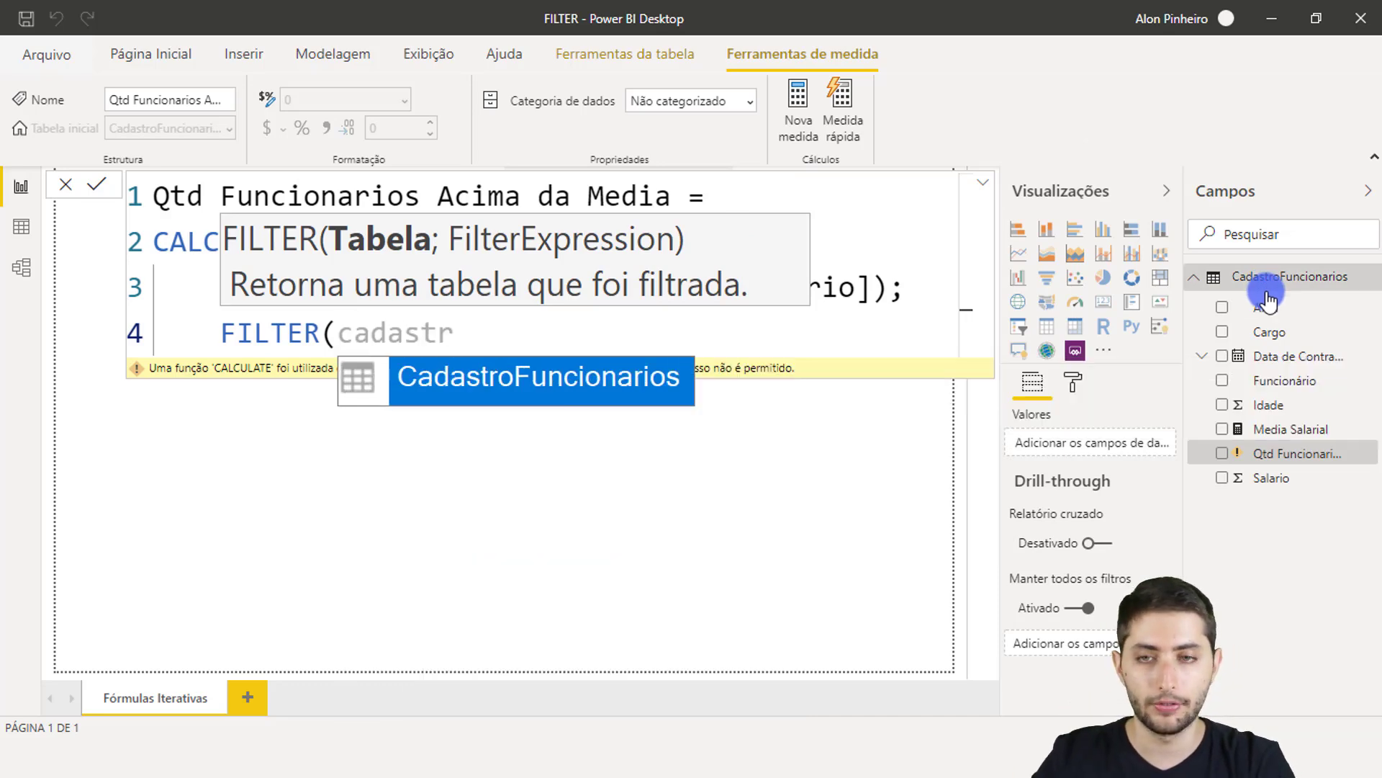
key("Tab")
type(";")
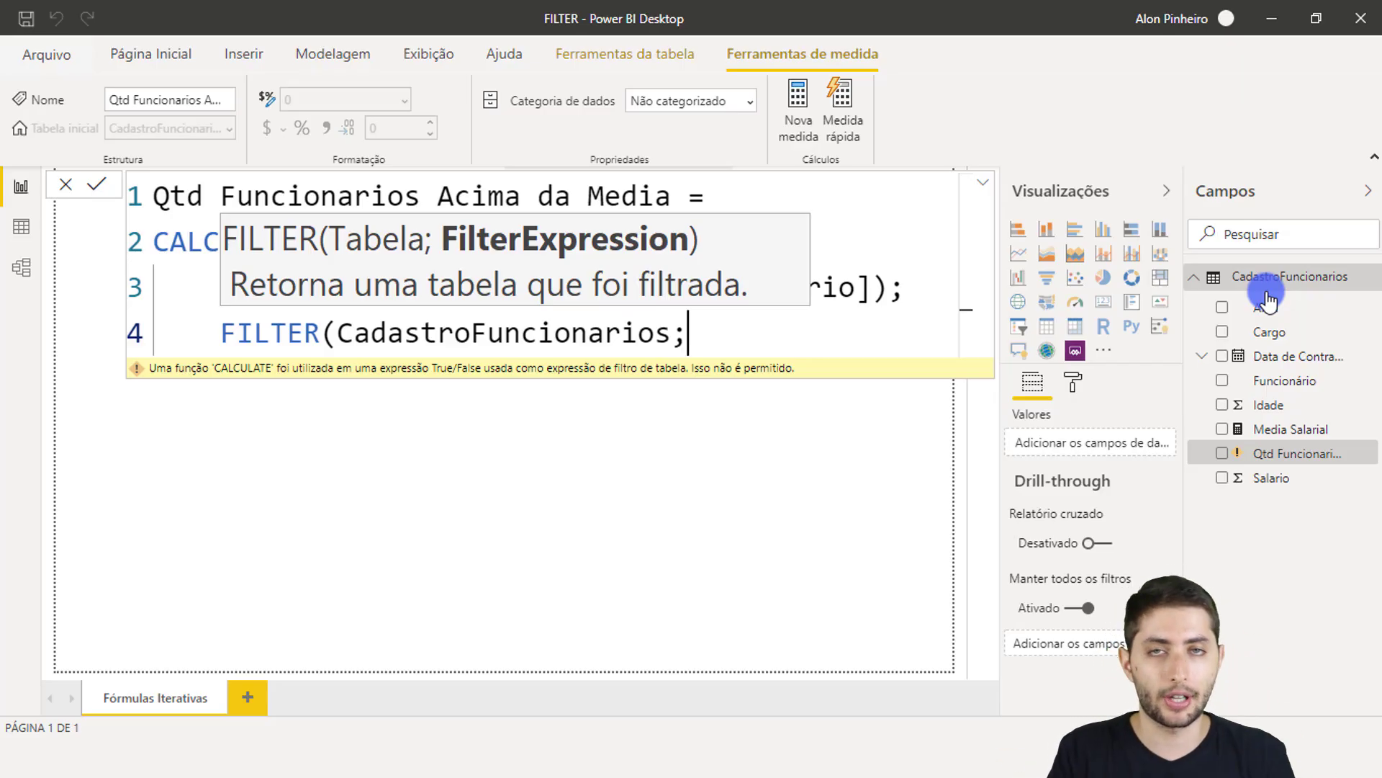
Step: Set the FILTER condition to CadastroFuncionarios[Salario]>=[Media Salarial], close both functions and commit the measure
type("salari")
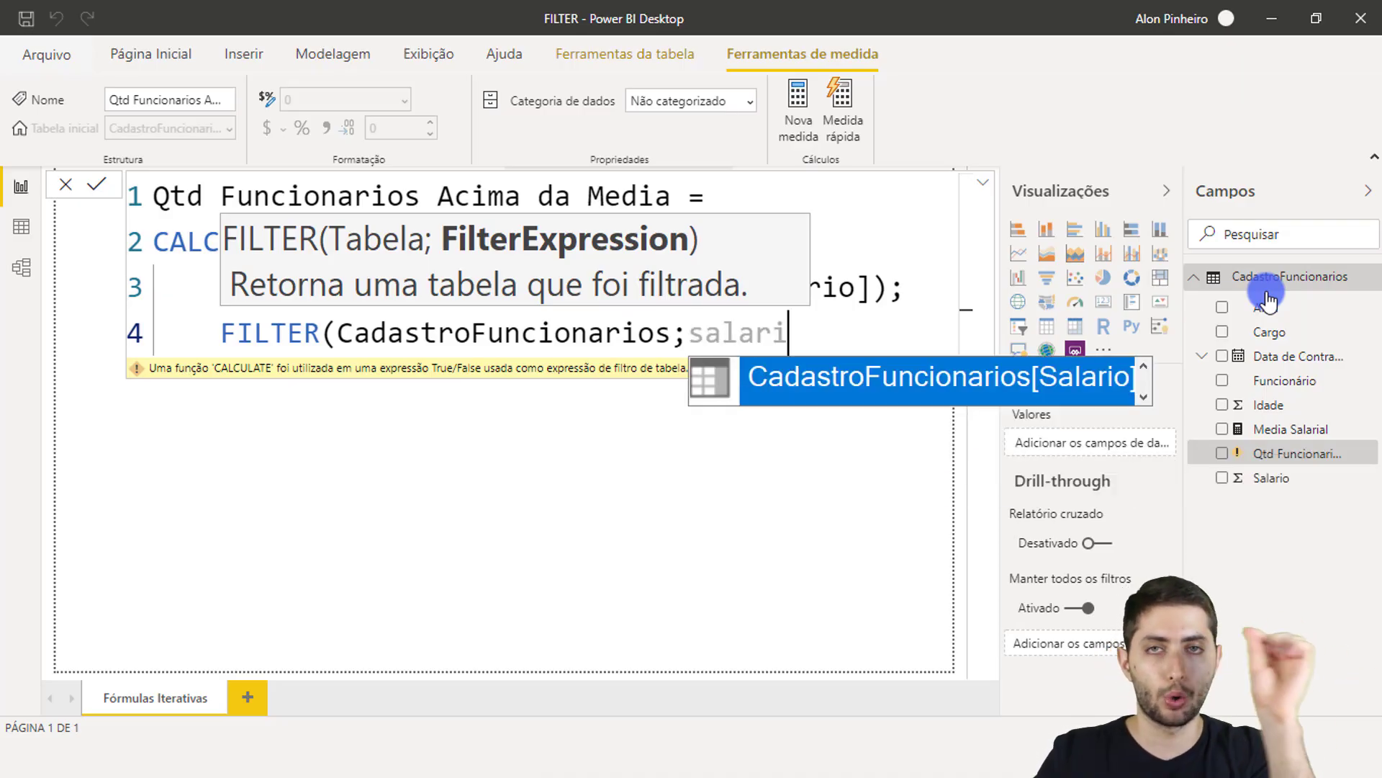
key("Tab")
type(">=")
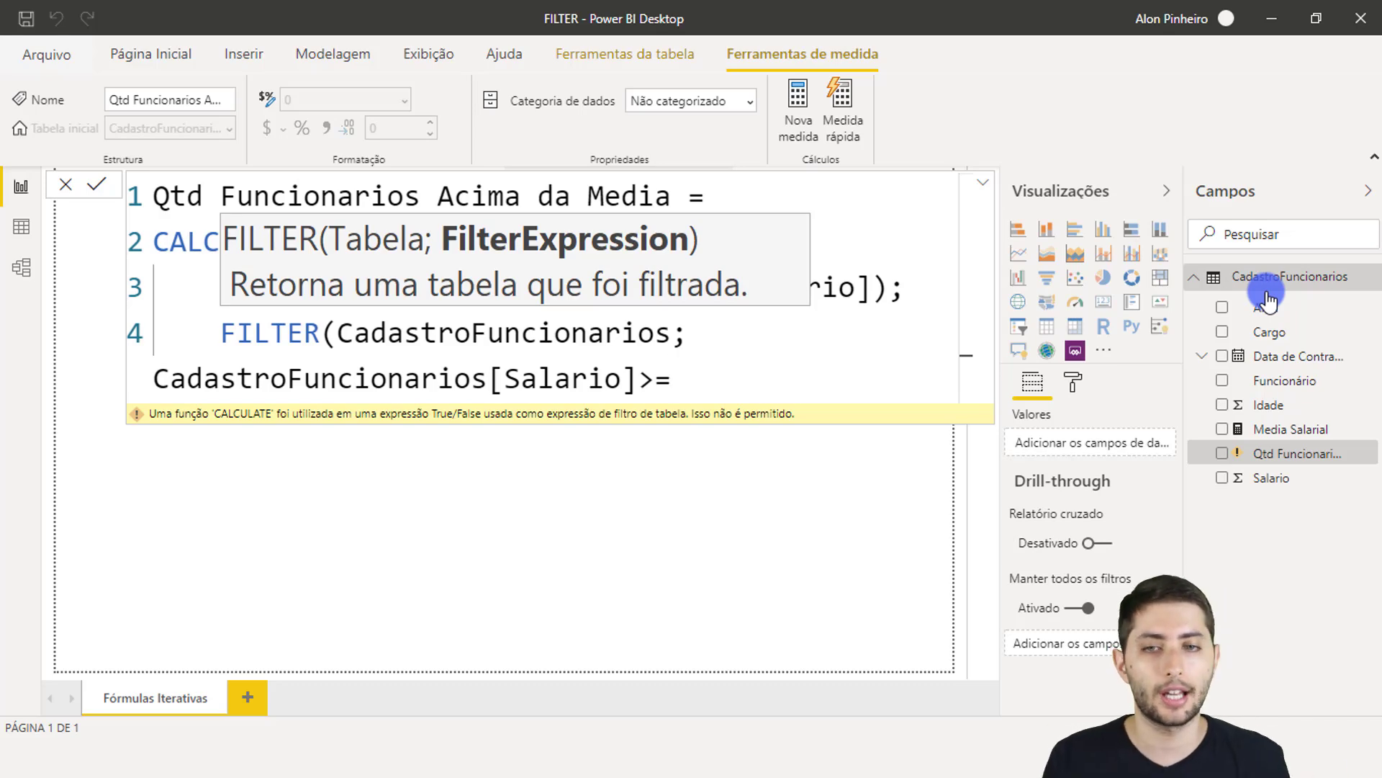
type("media")
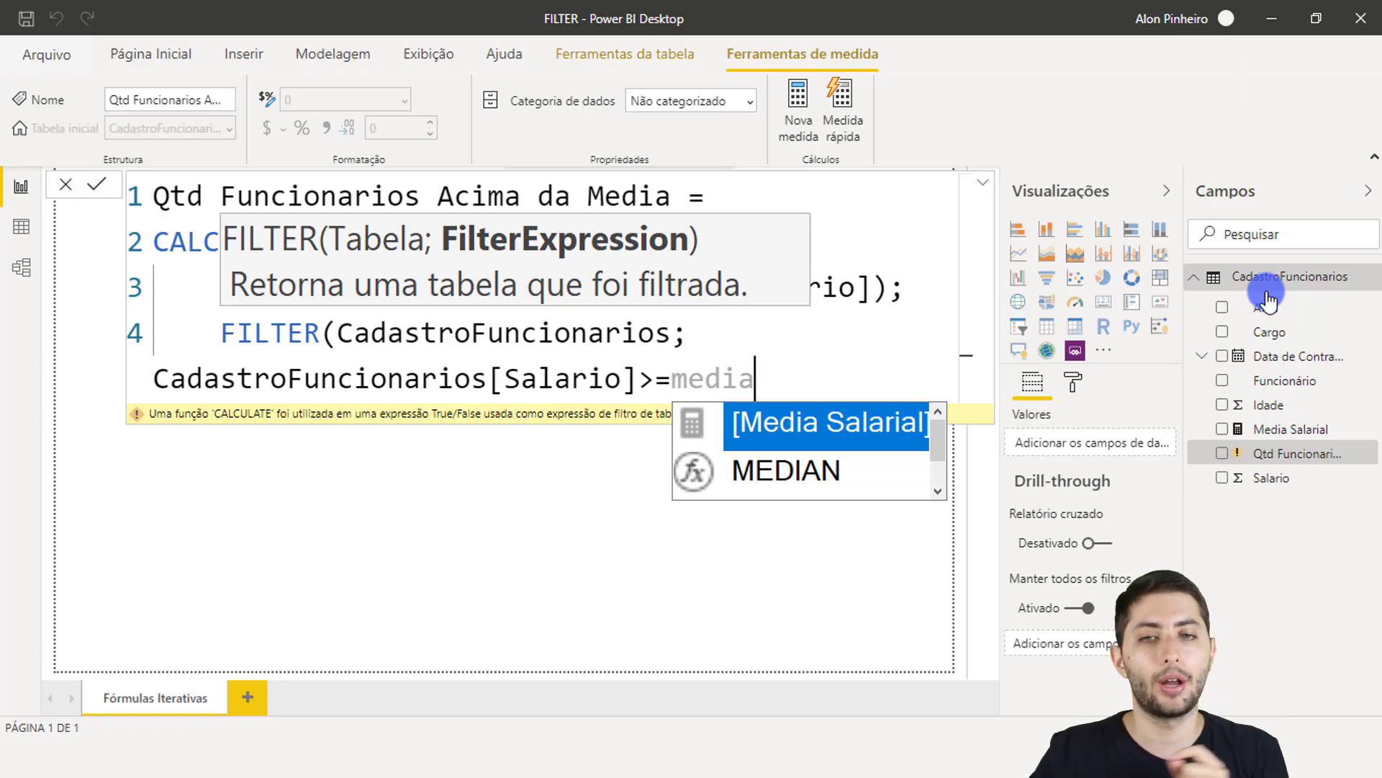
key("Tab")
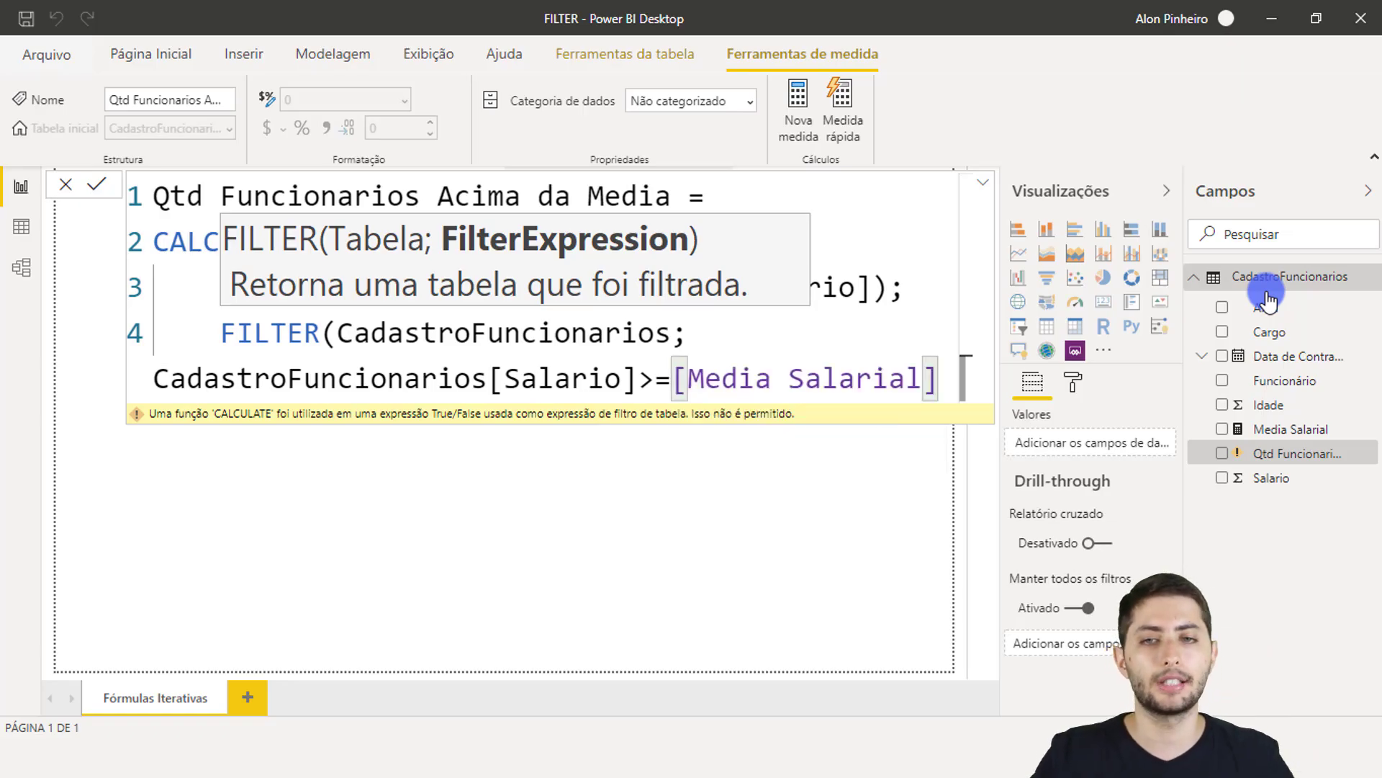
type(")")
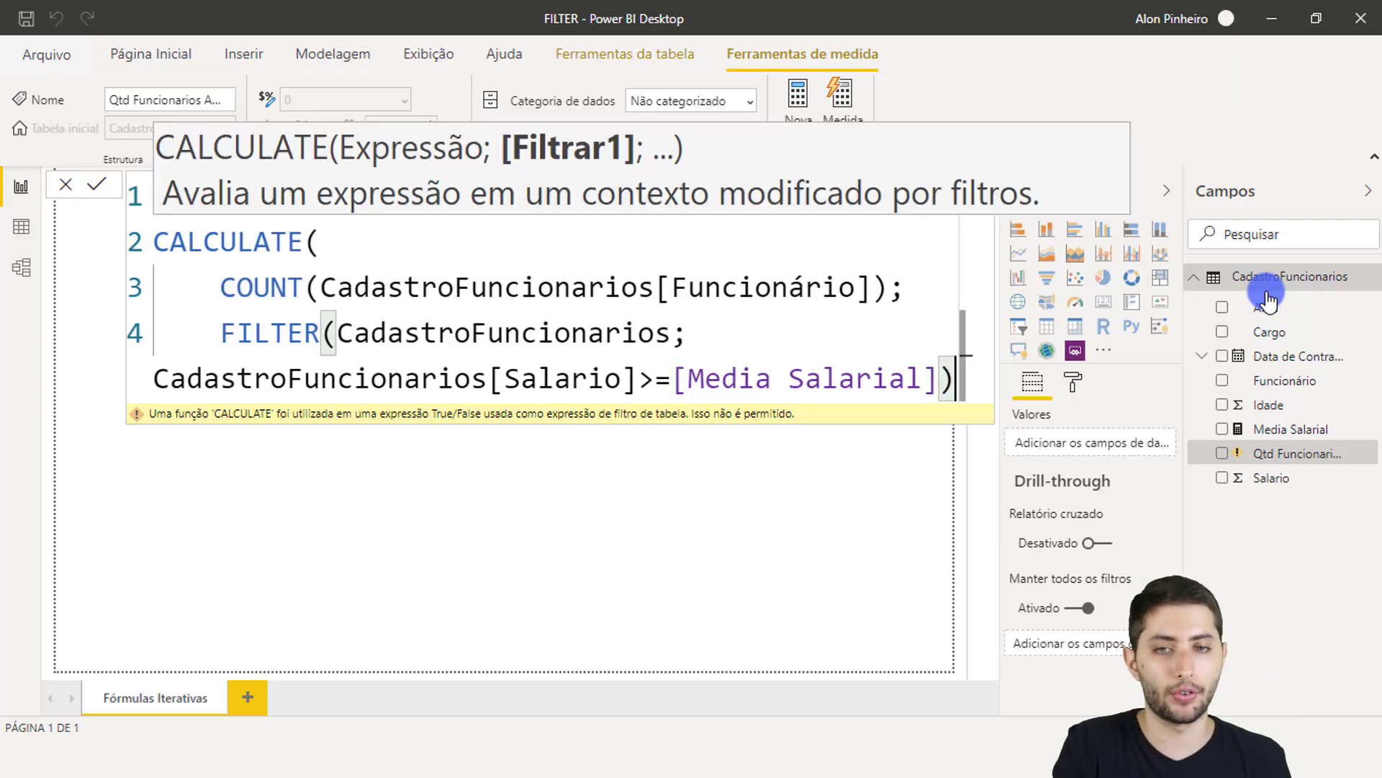
key("shift+Return")
type(")")
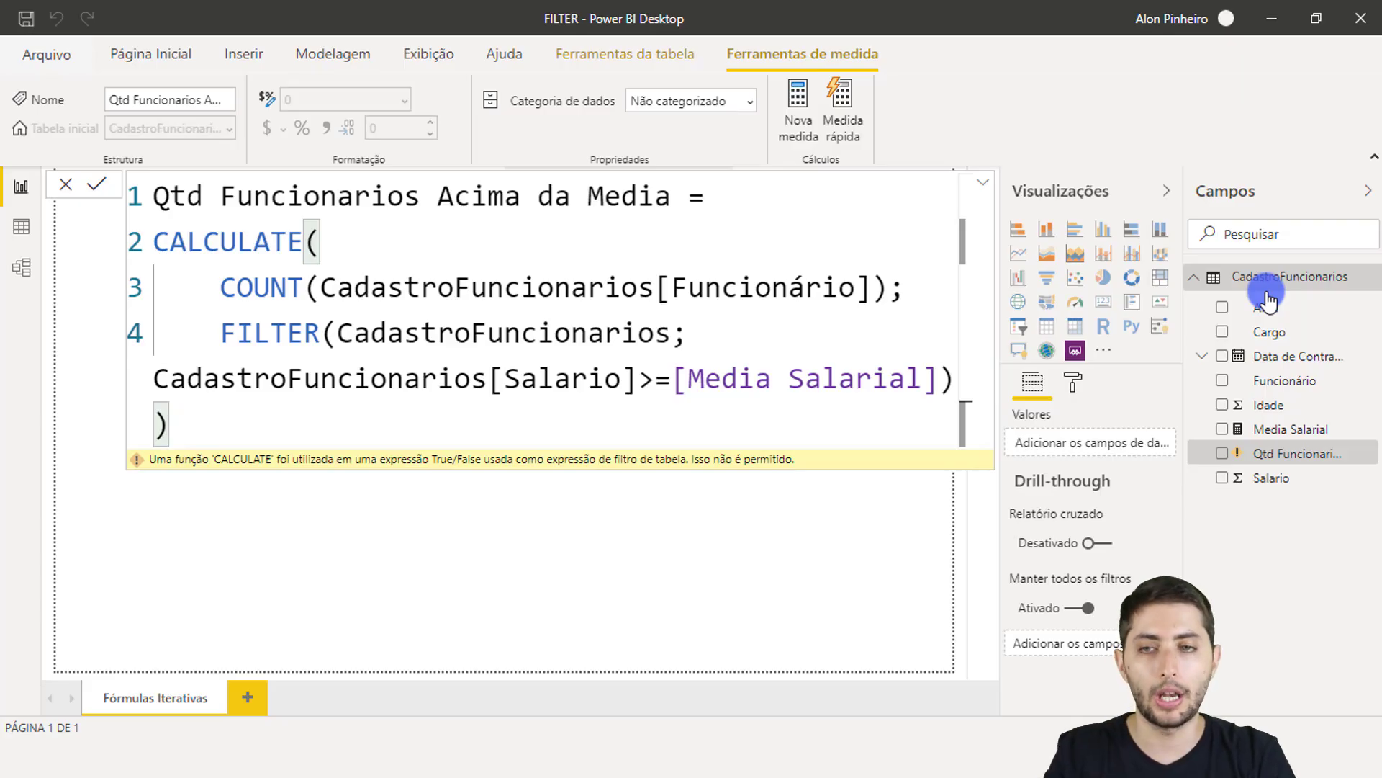
key("Return")
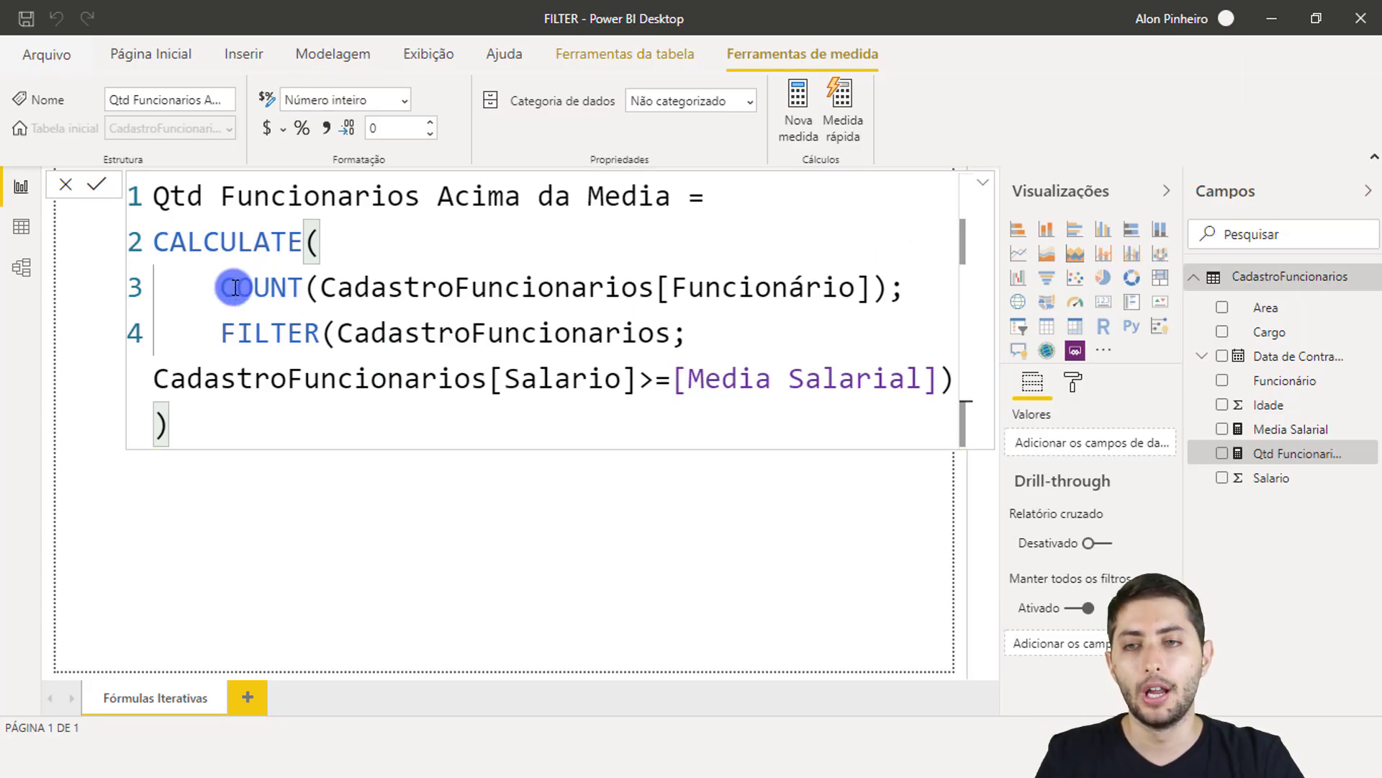
Step: Leave the formula and move the Qtd Funcionarios Acima da Media card slightly down, closer to level with the average salary card
left_click_drag(220, 288, 809, 278)
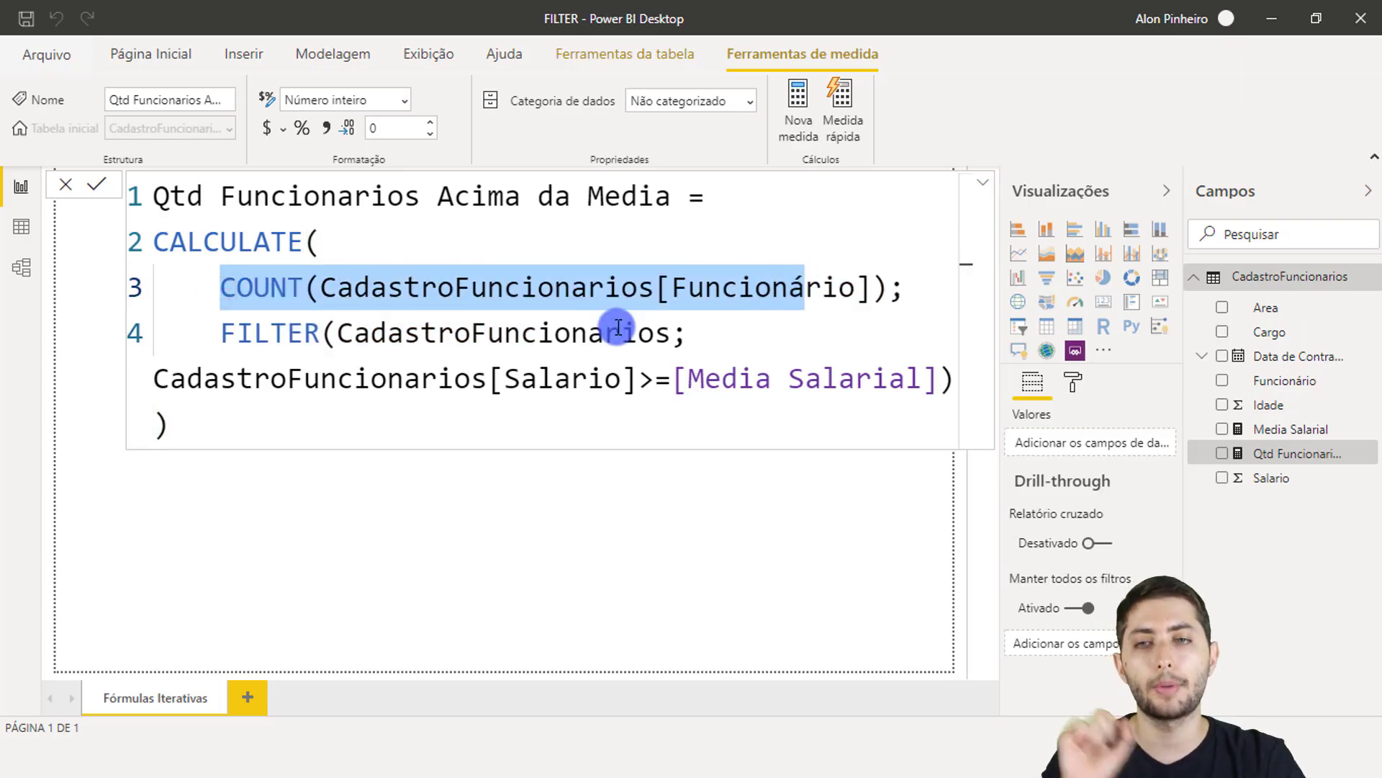
left_click_drag(452, 368, 687, 379)
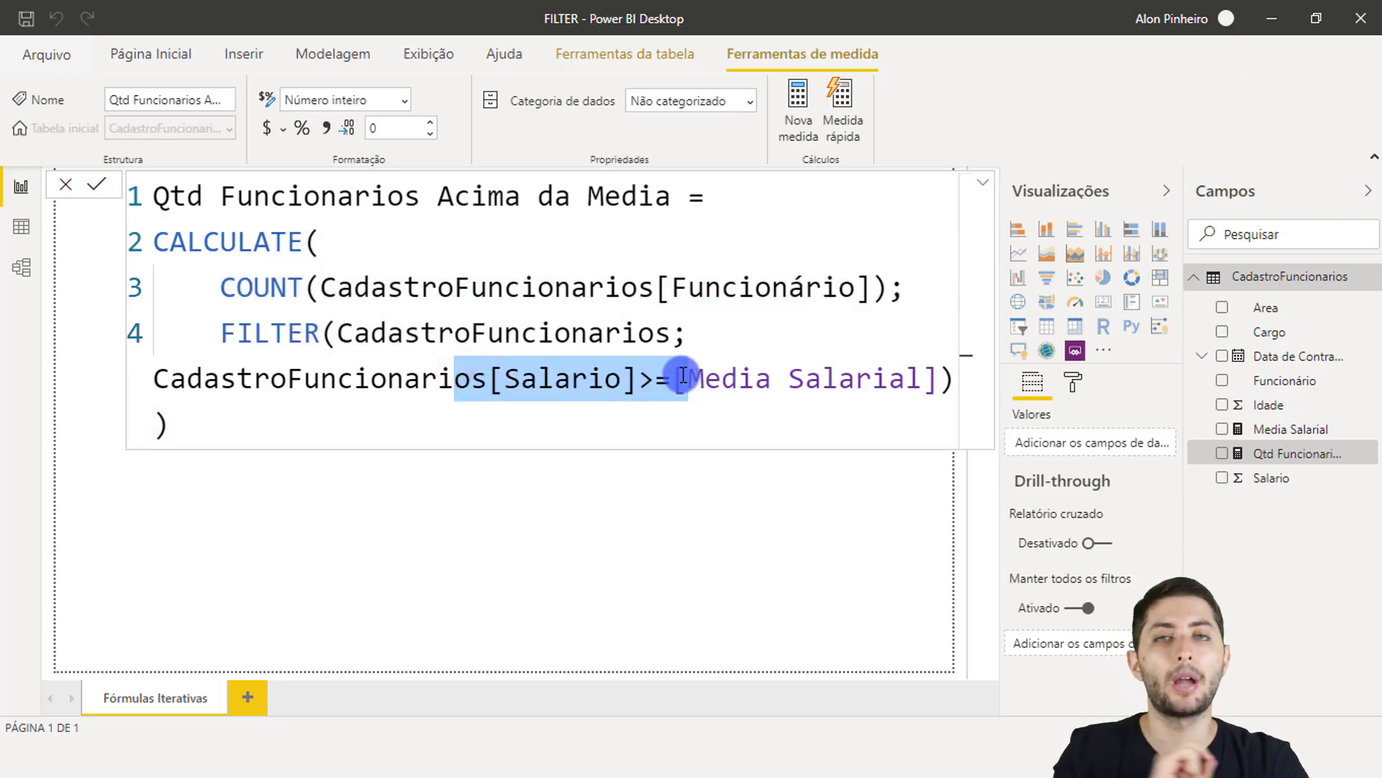
left_click(717, 475)
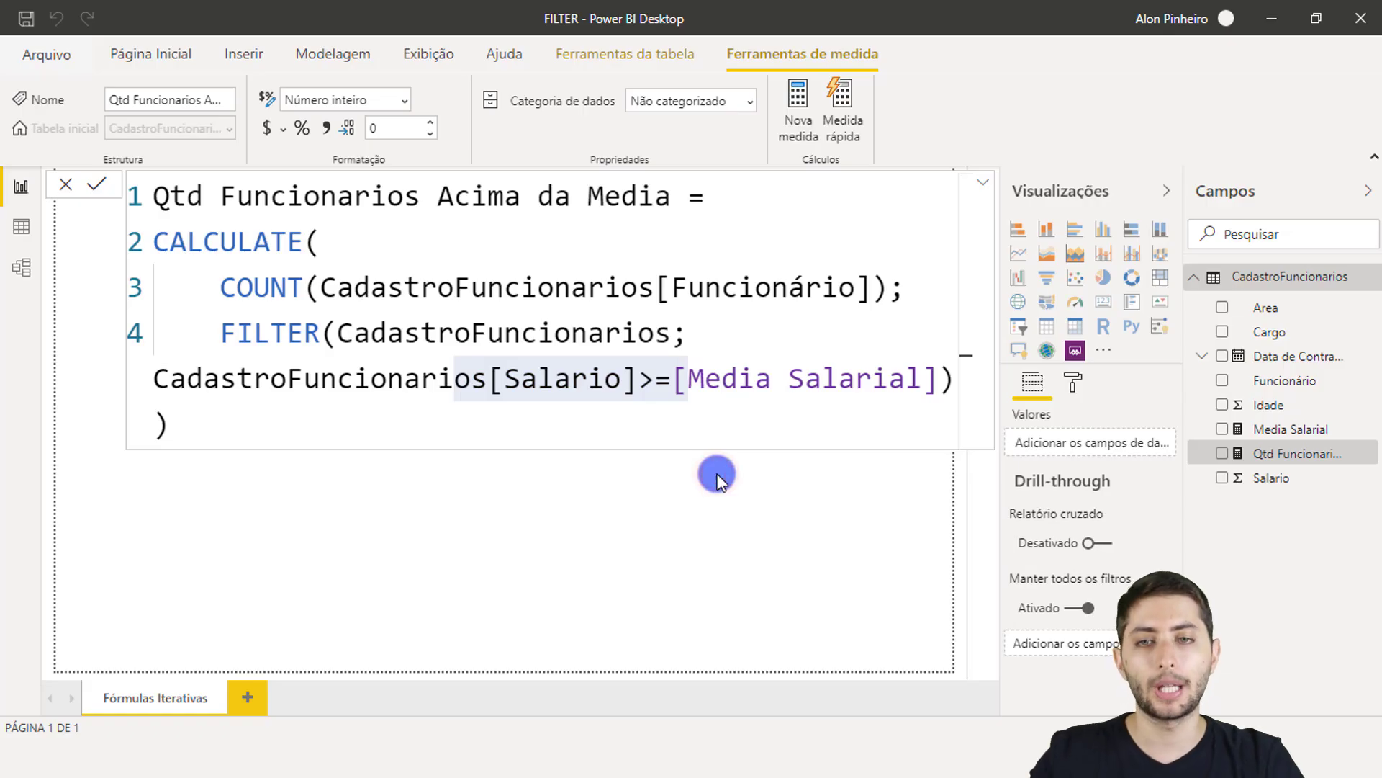
left_click(655, 278)
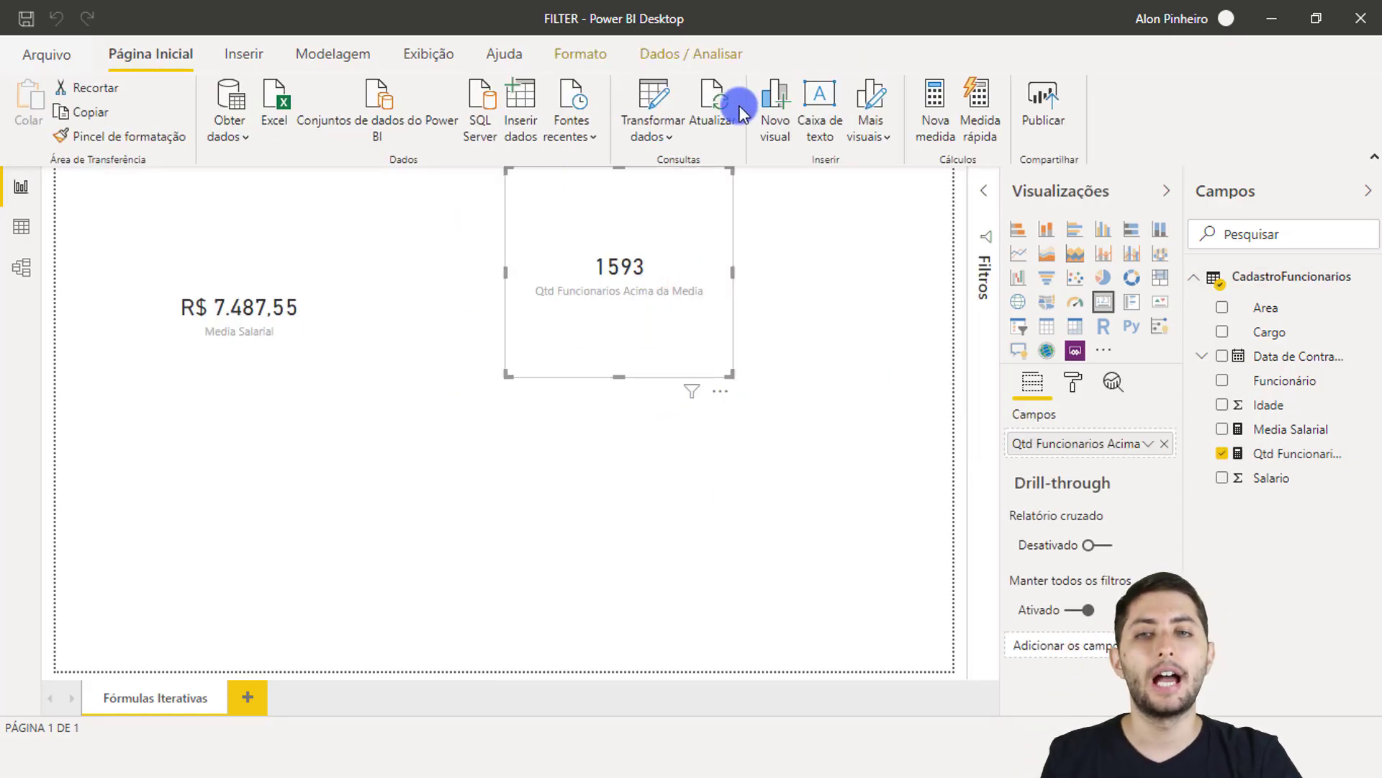
left_click_drag(653, 274, 648, 304)
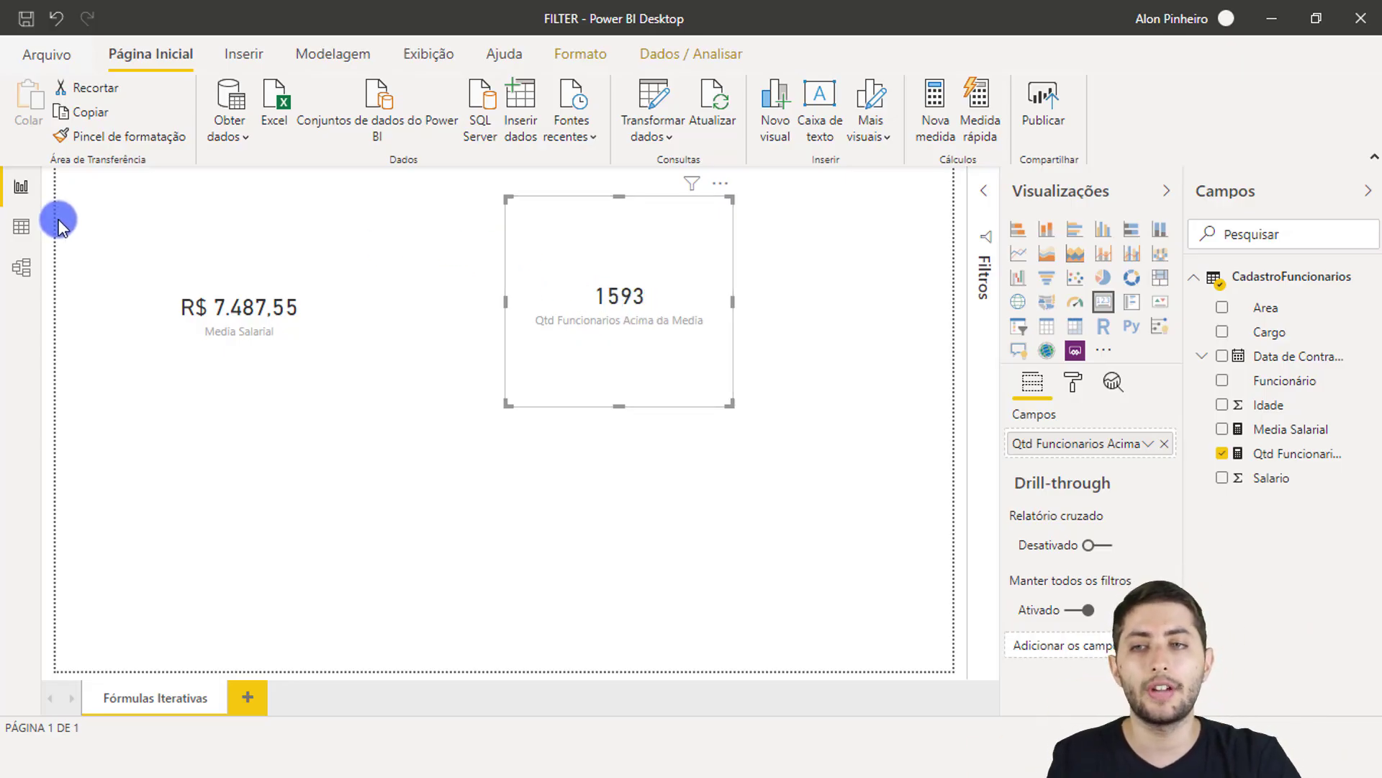
Step: Check the CadastroFuncionarios table data, return to the report and examine the [Media Salarial] reference in the employee count measure
left_click(41, 228)
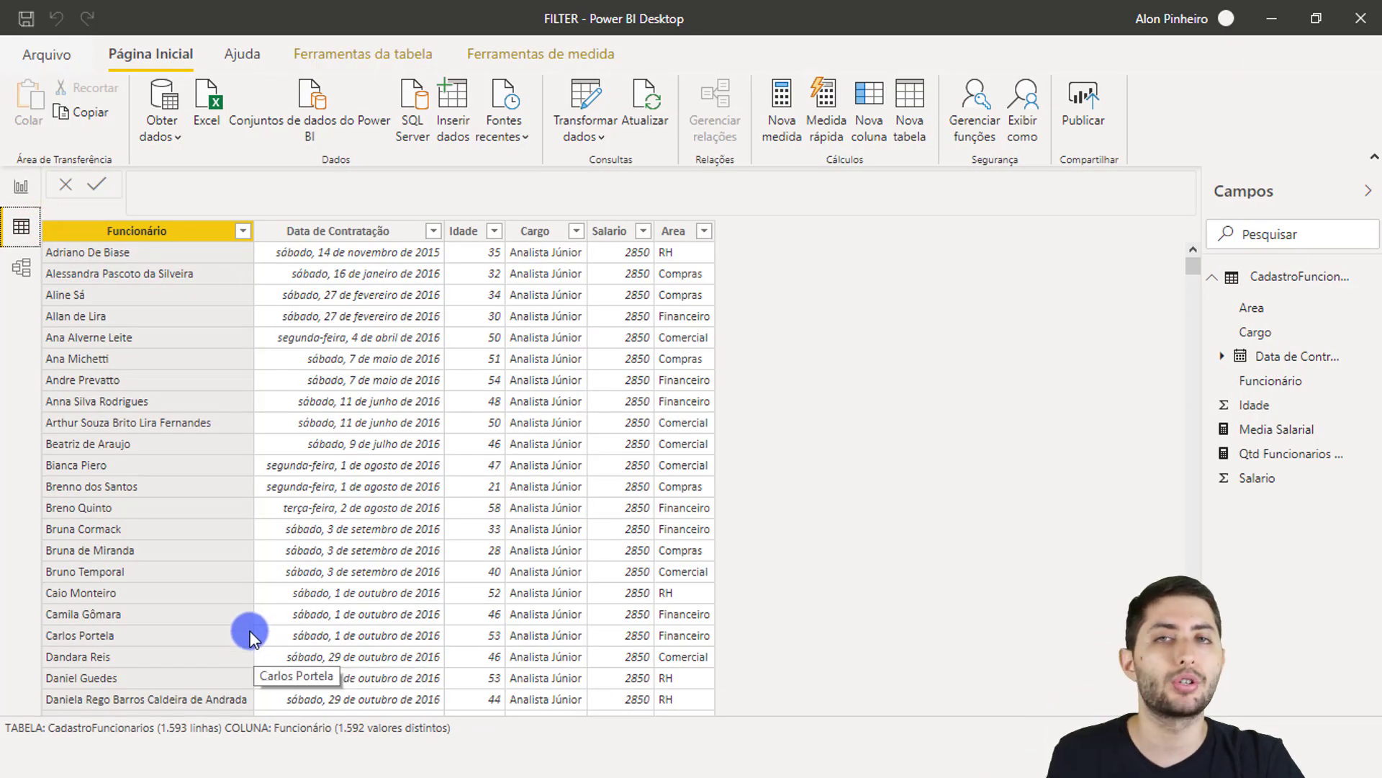
left_click(21, 186)
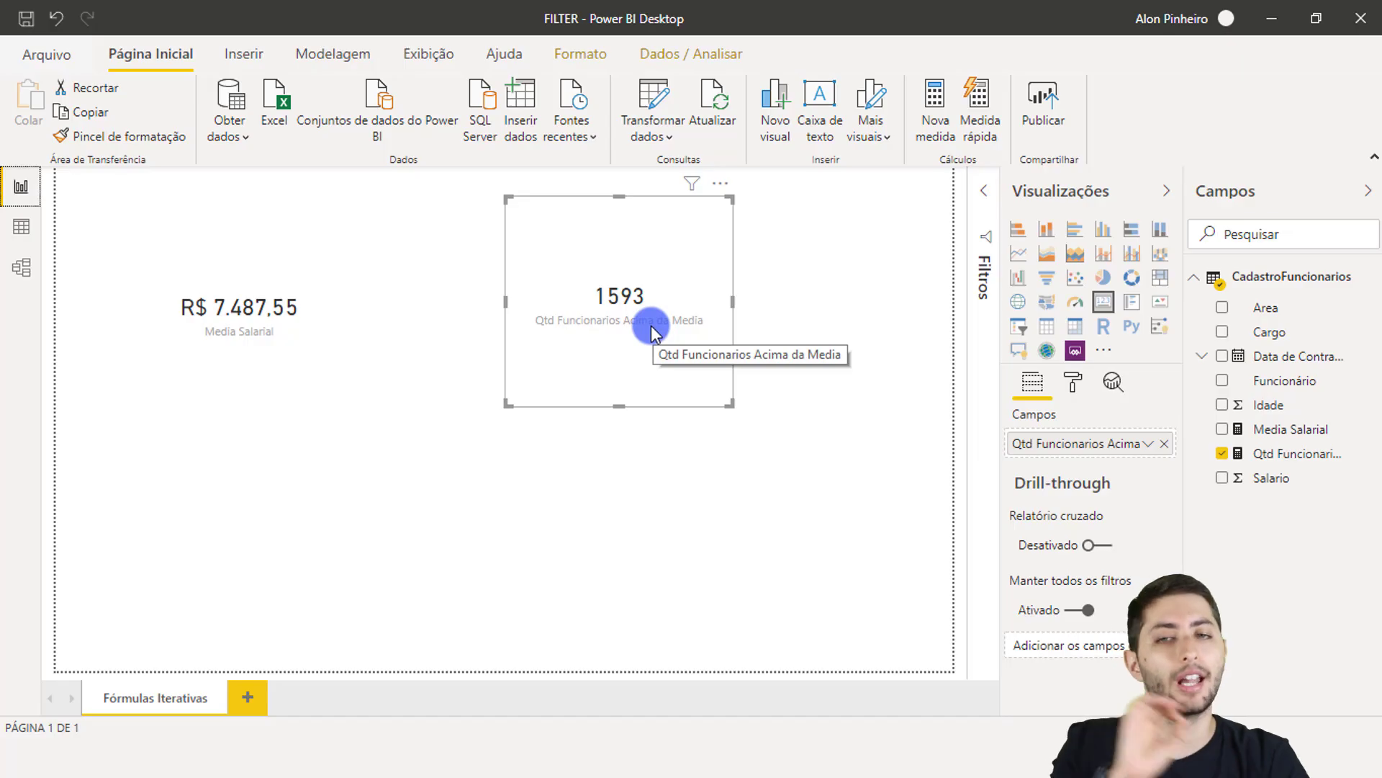
left_click(1289, 461)
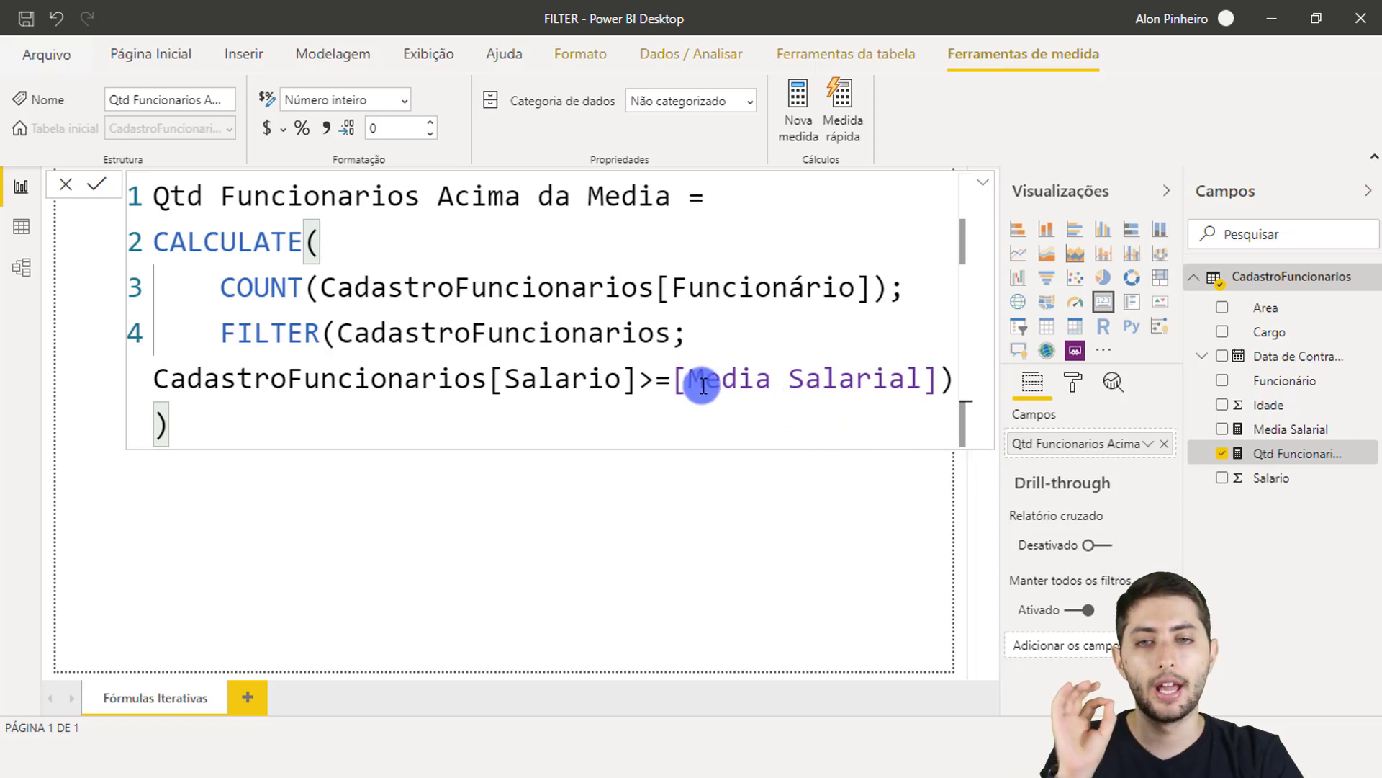
left_click_drag(678, 386, 935, 370)
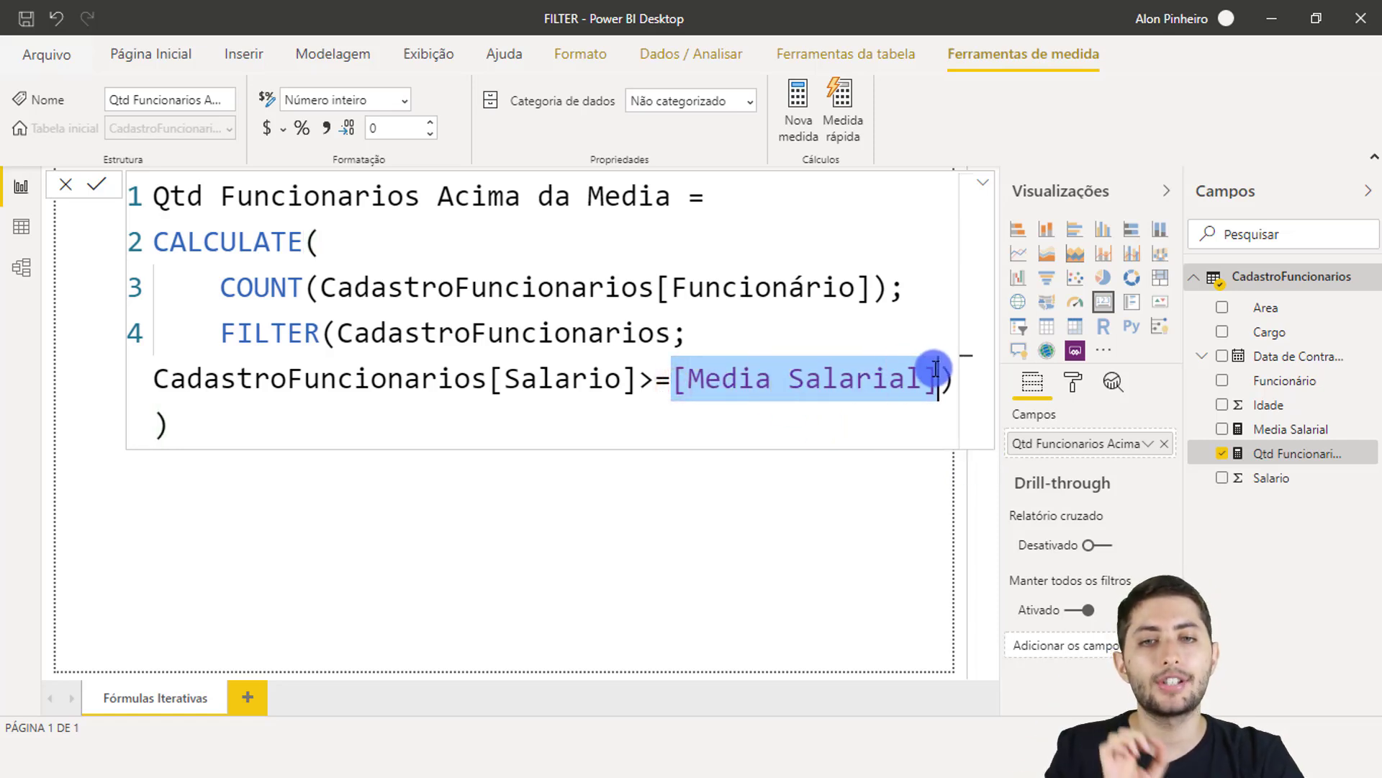
left_click(898, 480)
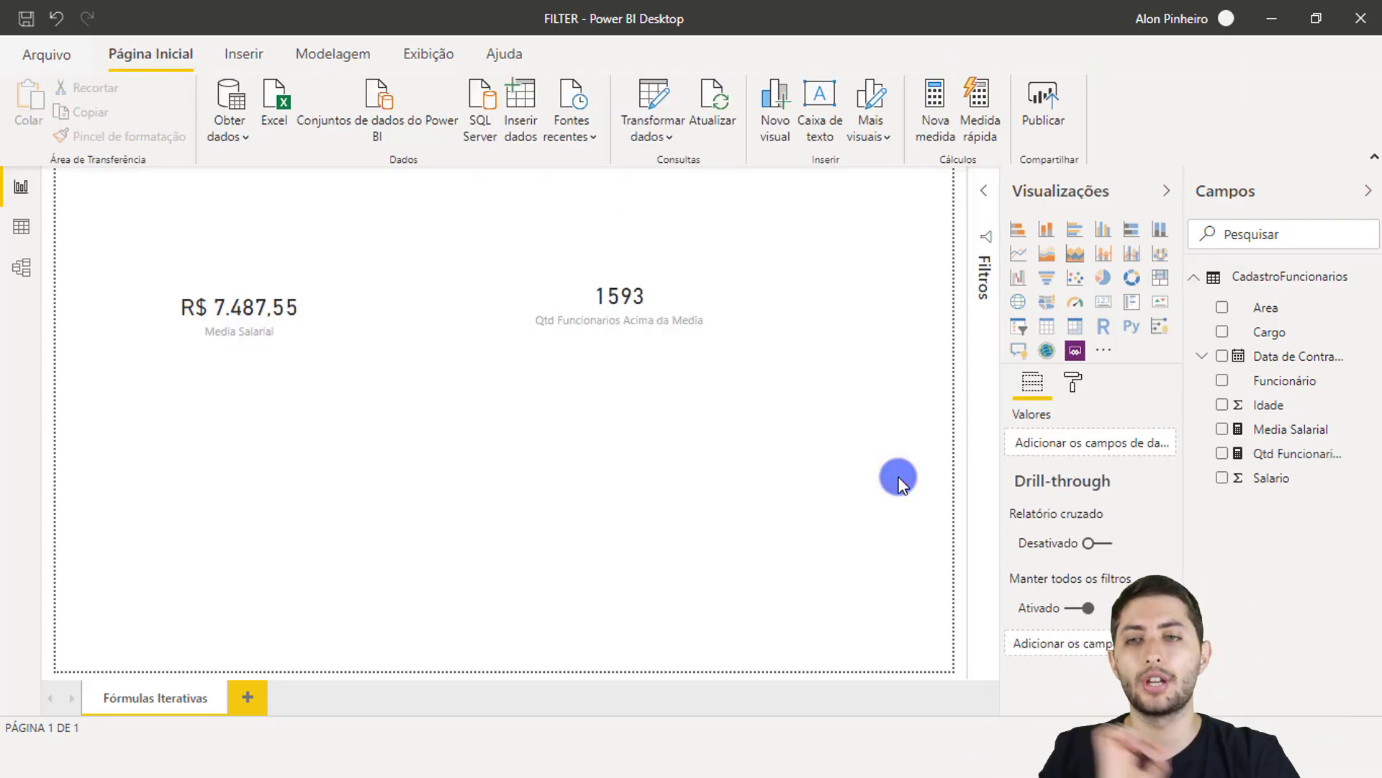
Step: Select the average salary card and examine the FILTER expression inside the Qtd Funcionarios Acima da Media measure
left_click(297, 351)
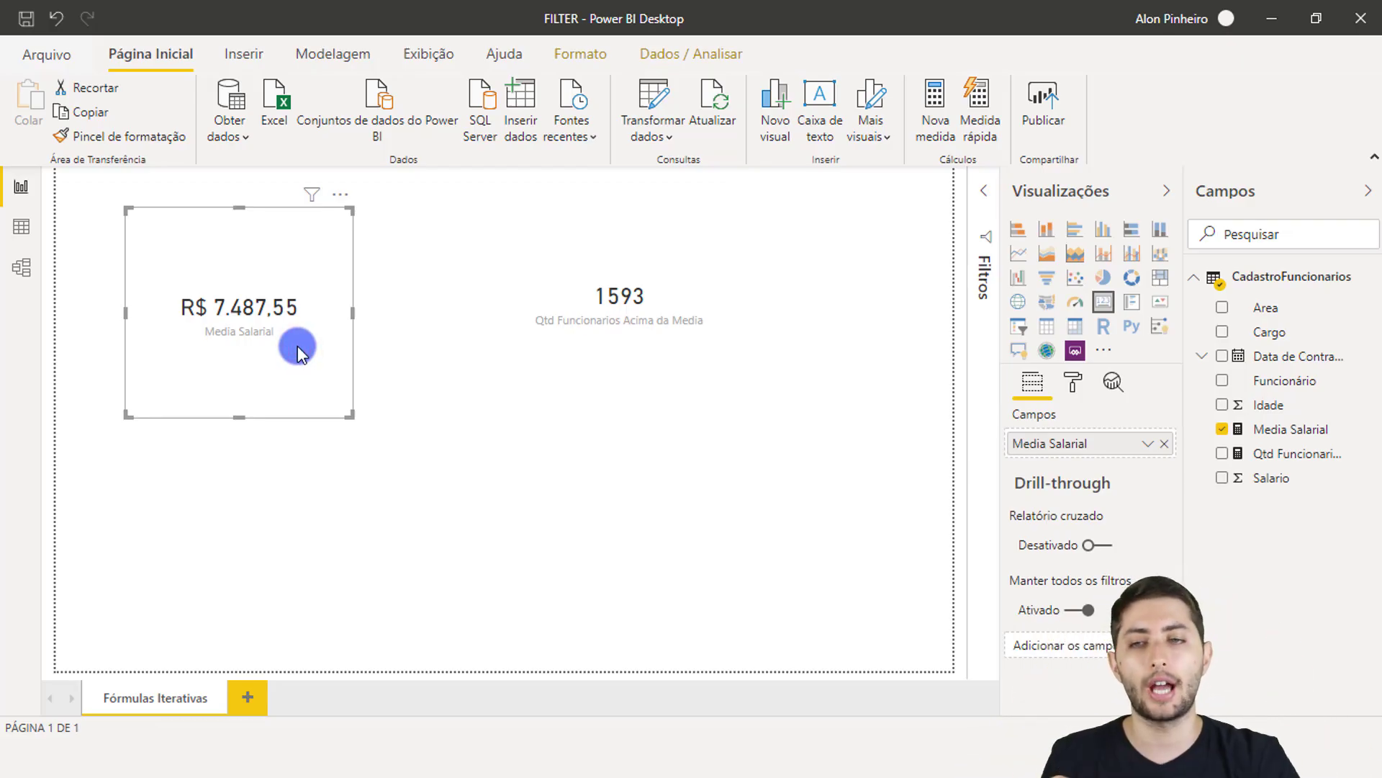
left_click(1289, 432)
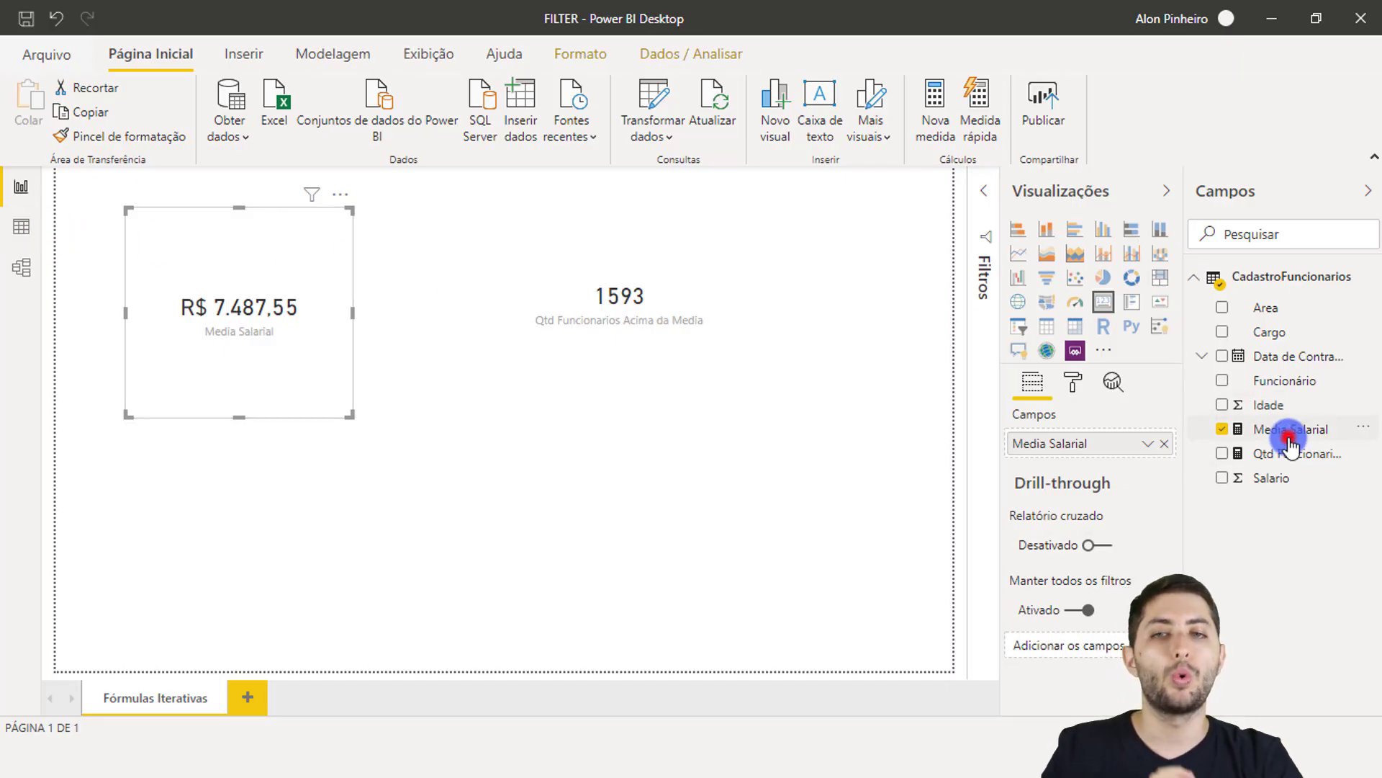
left_click(1327, 455)
left_click(223, 335)
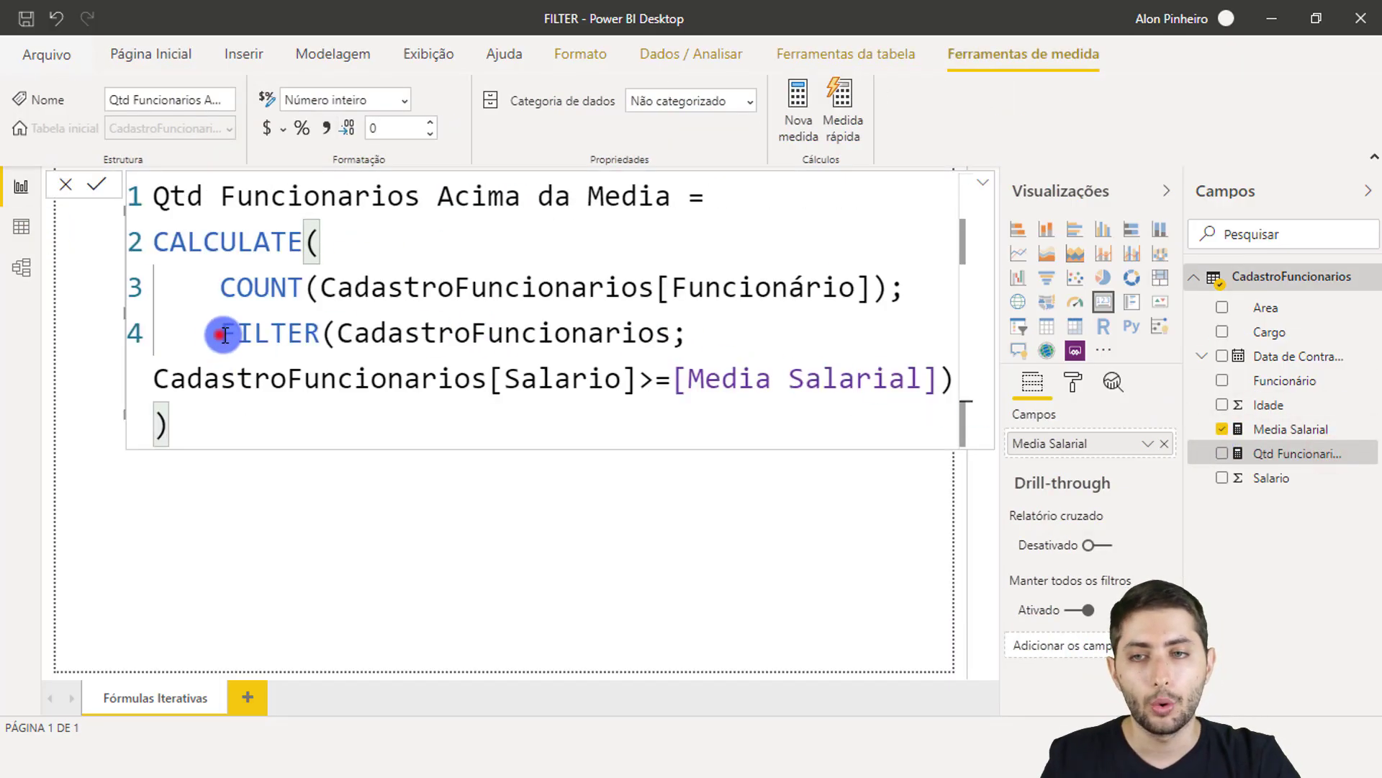
left_click_drag(225, 335, 929, 382)
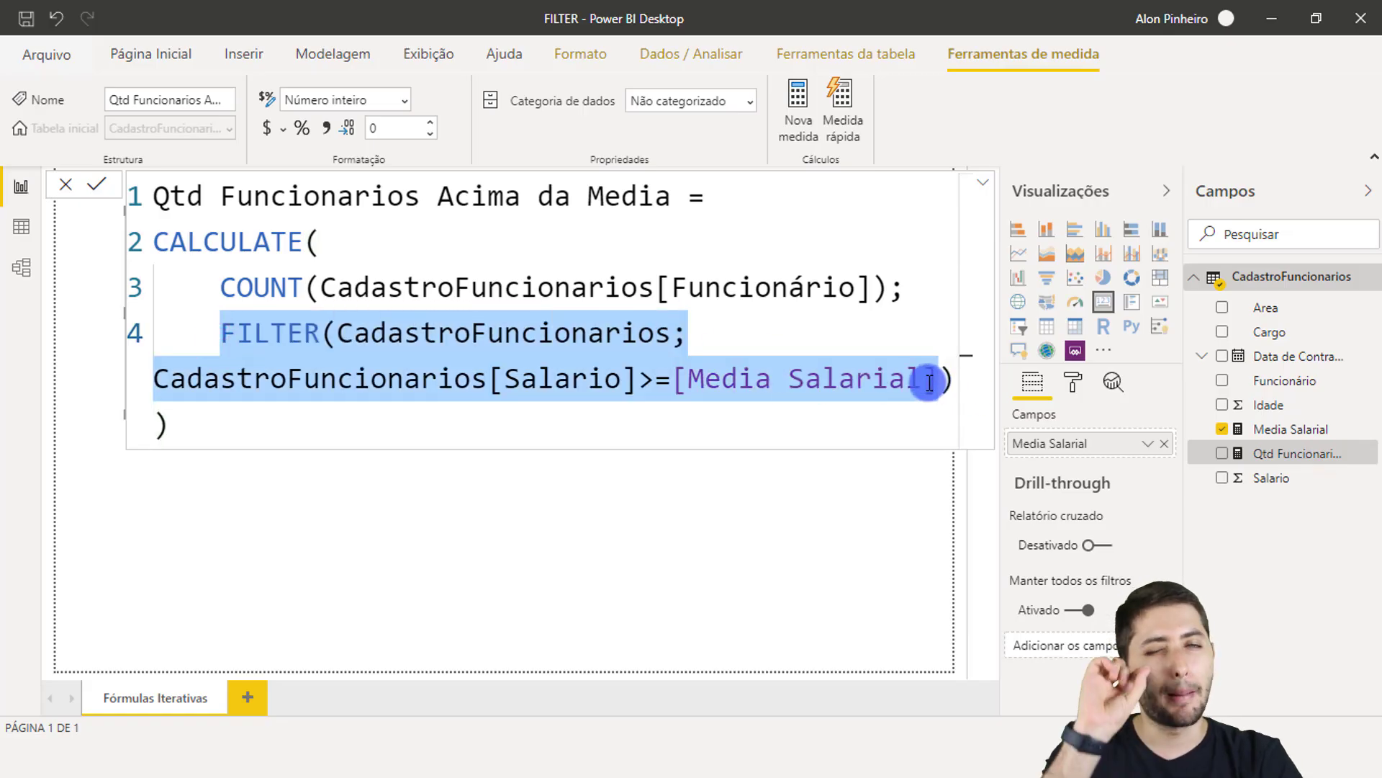
Step: Examine the [Media Salarial] reference inside the FILTER condition of the employee count measure
left_click(710, 402)
left_click_drag(673, 388, 938, 380)
left_click(763, 582)
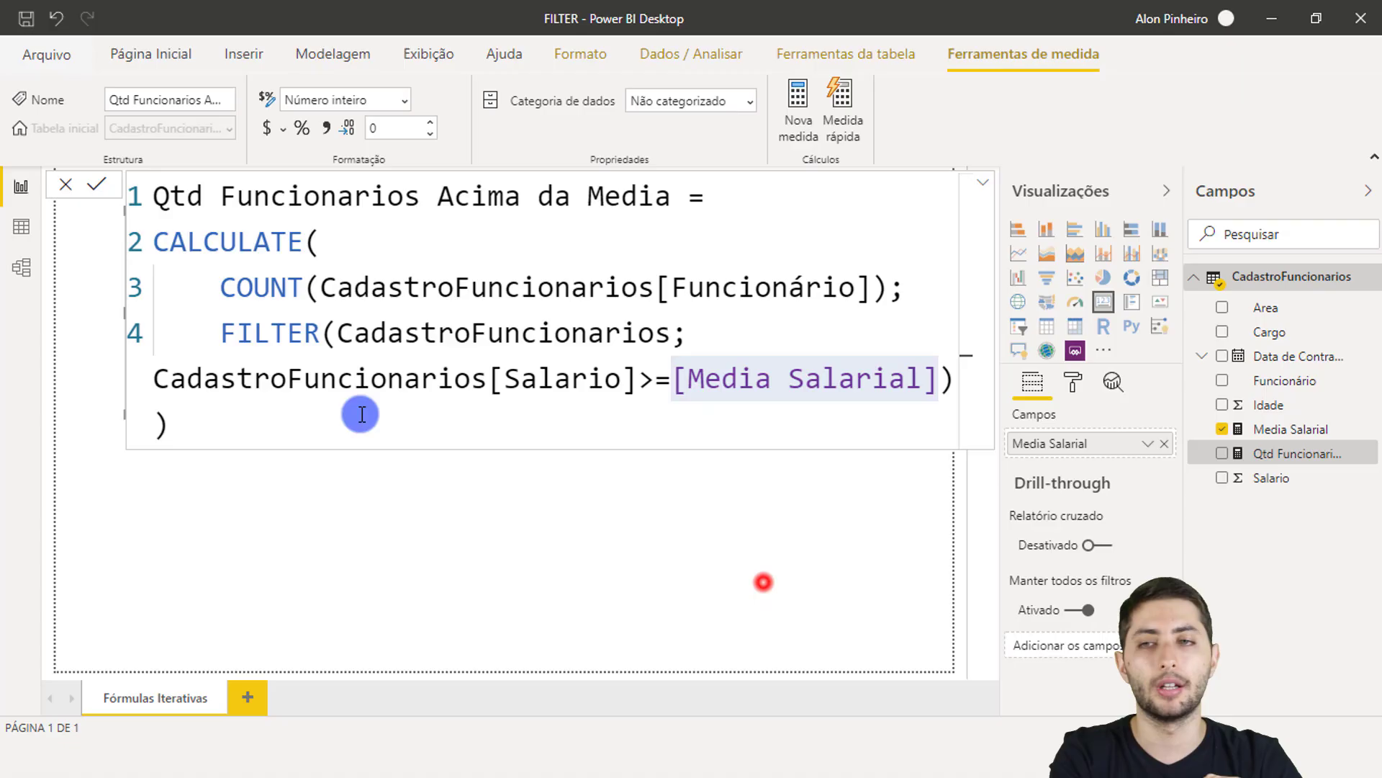
Step: Show the CadastroFuncionarios table data and compare the Funcionário and Salario values in its first two rows
left_click(24, 229)
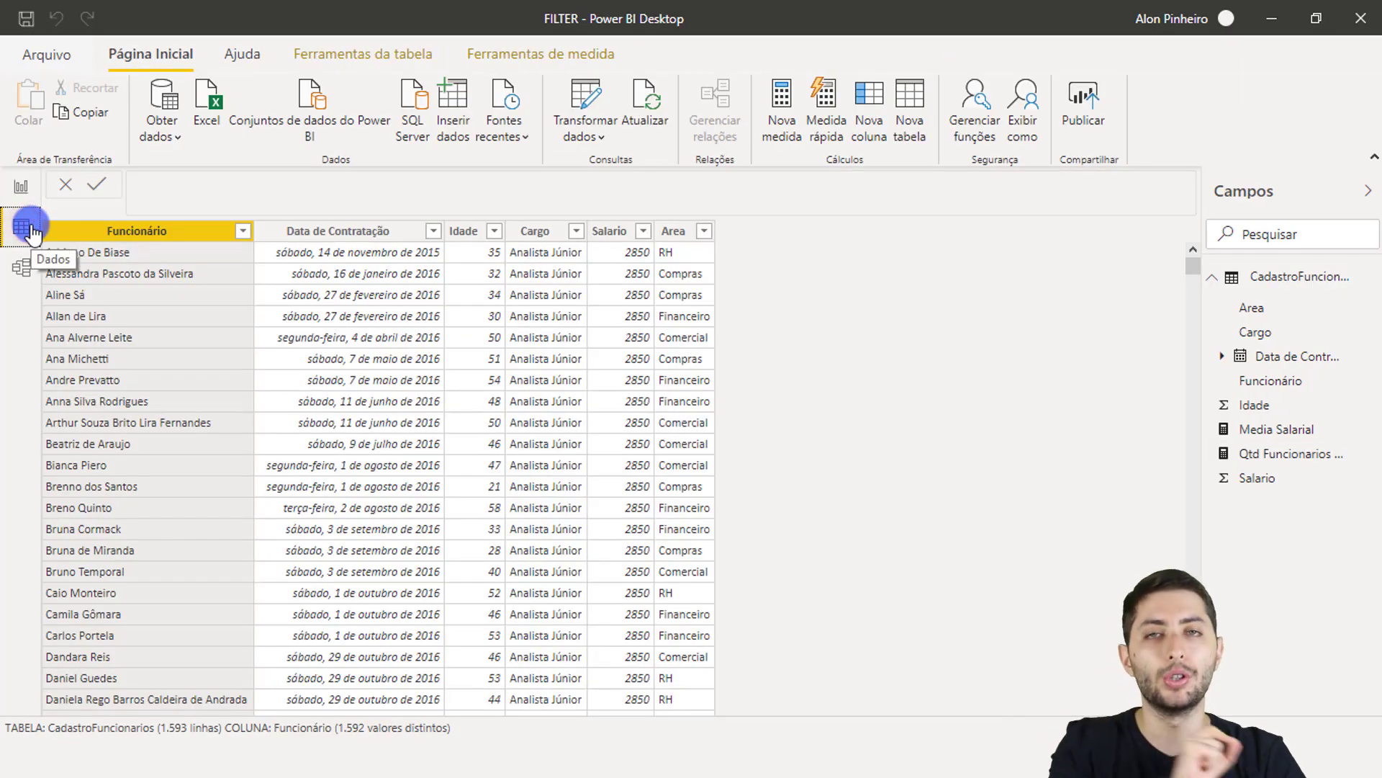
left_click(129, 260)
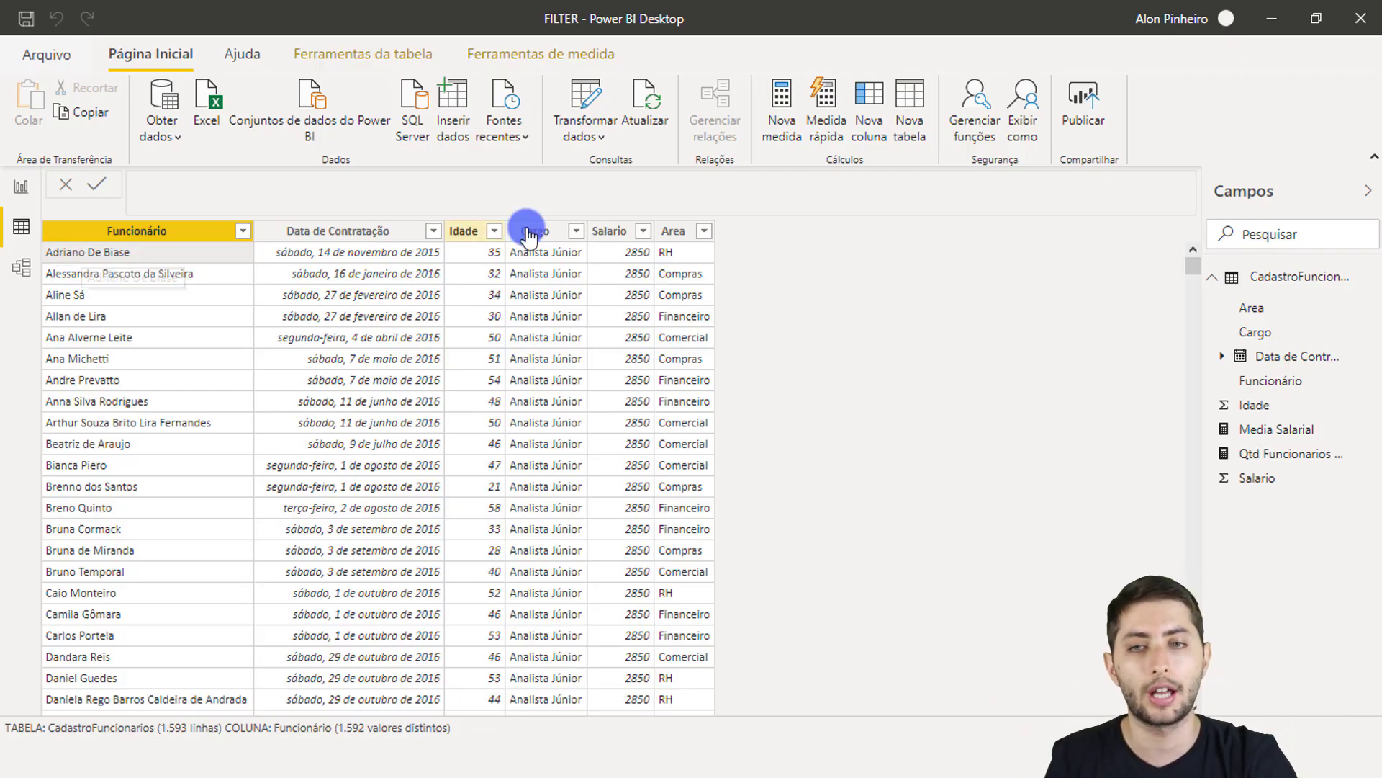
left_click(634, 244)
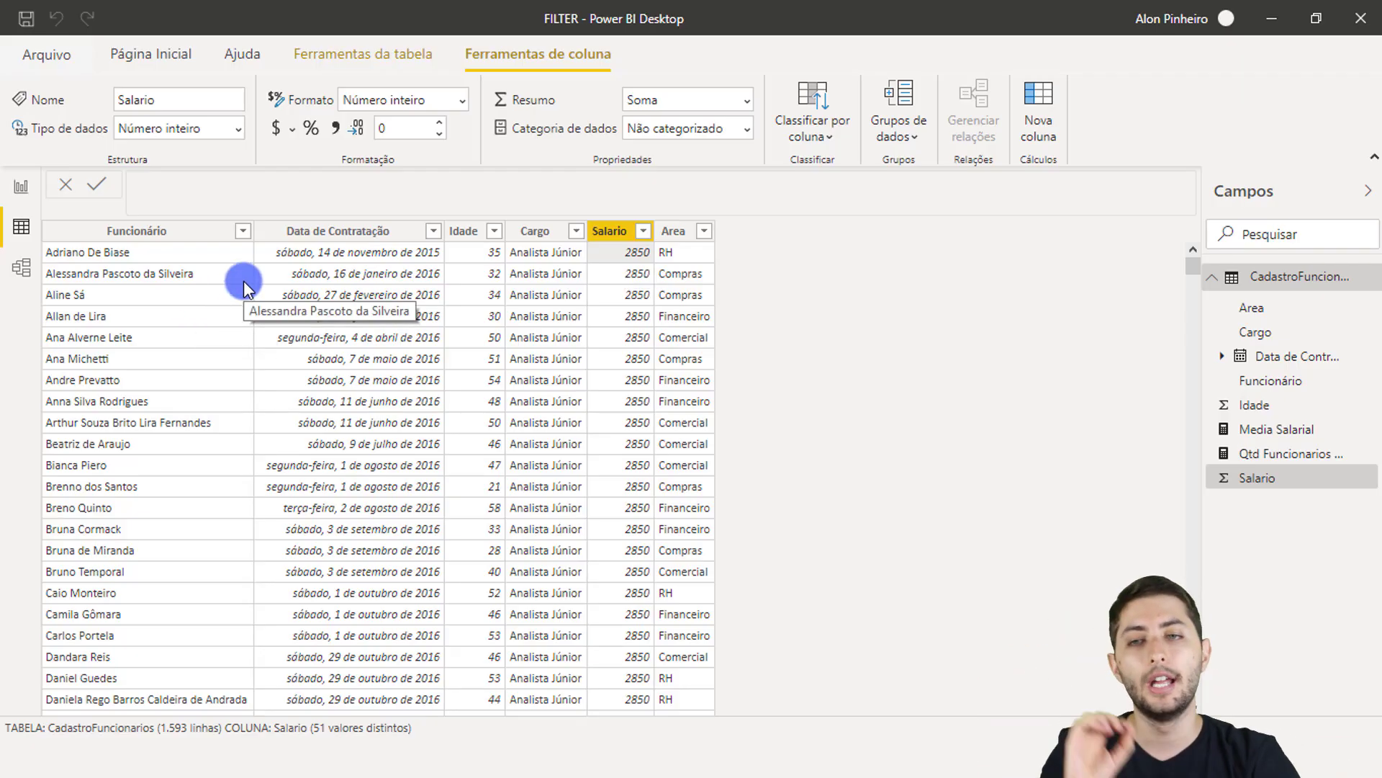
left_click(159, 255)
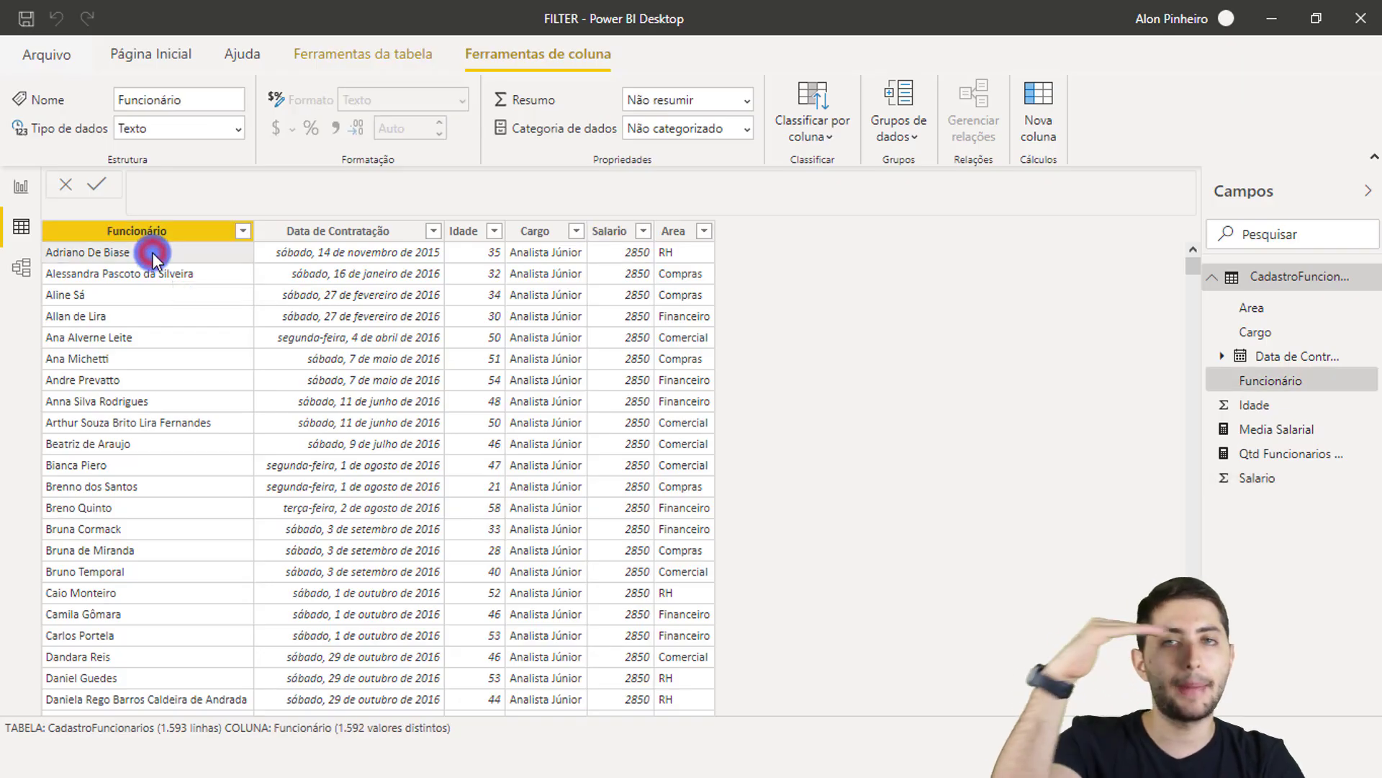
left_click(621, 256)
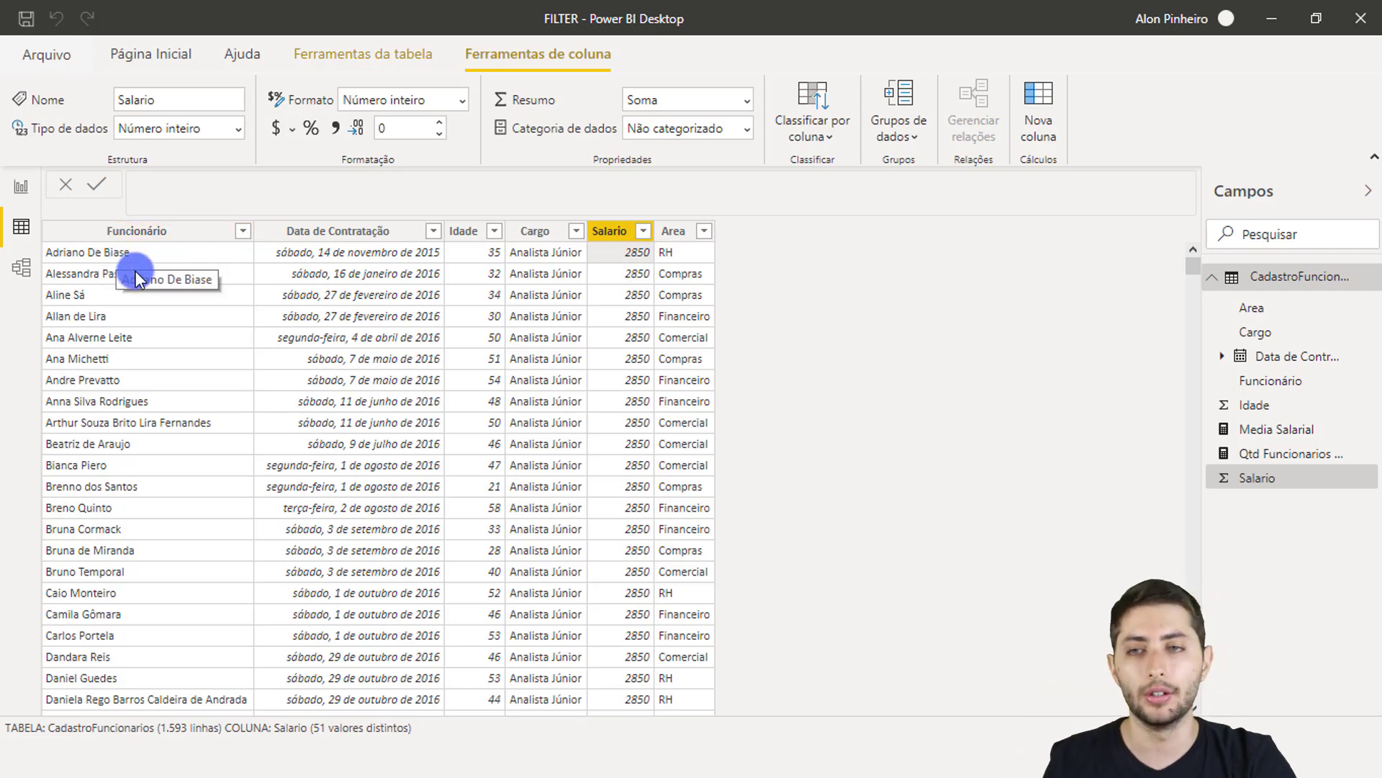
left_click(110, 279)
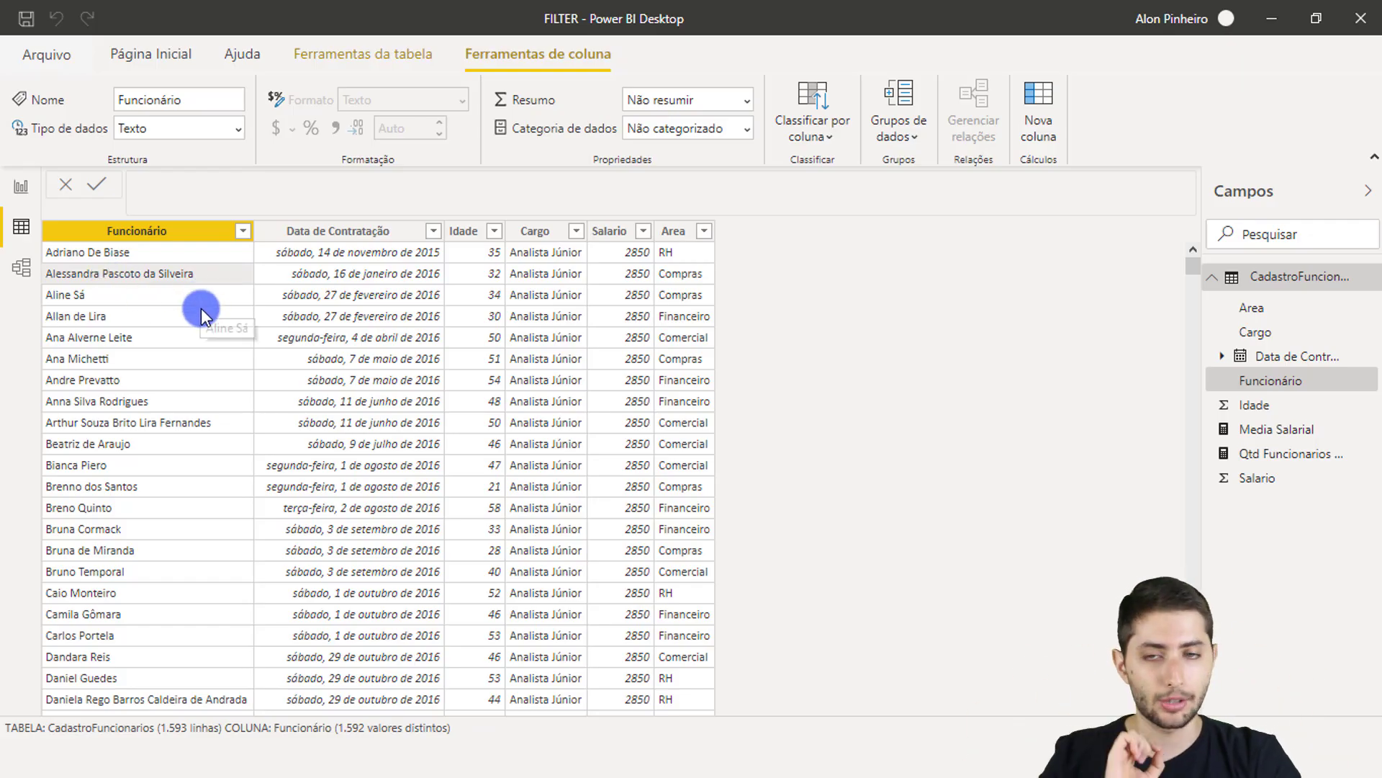
left_click(617, 274)
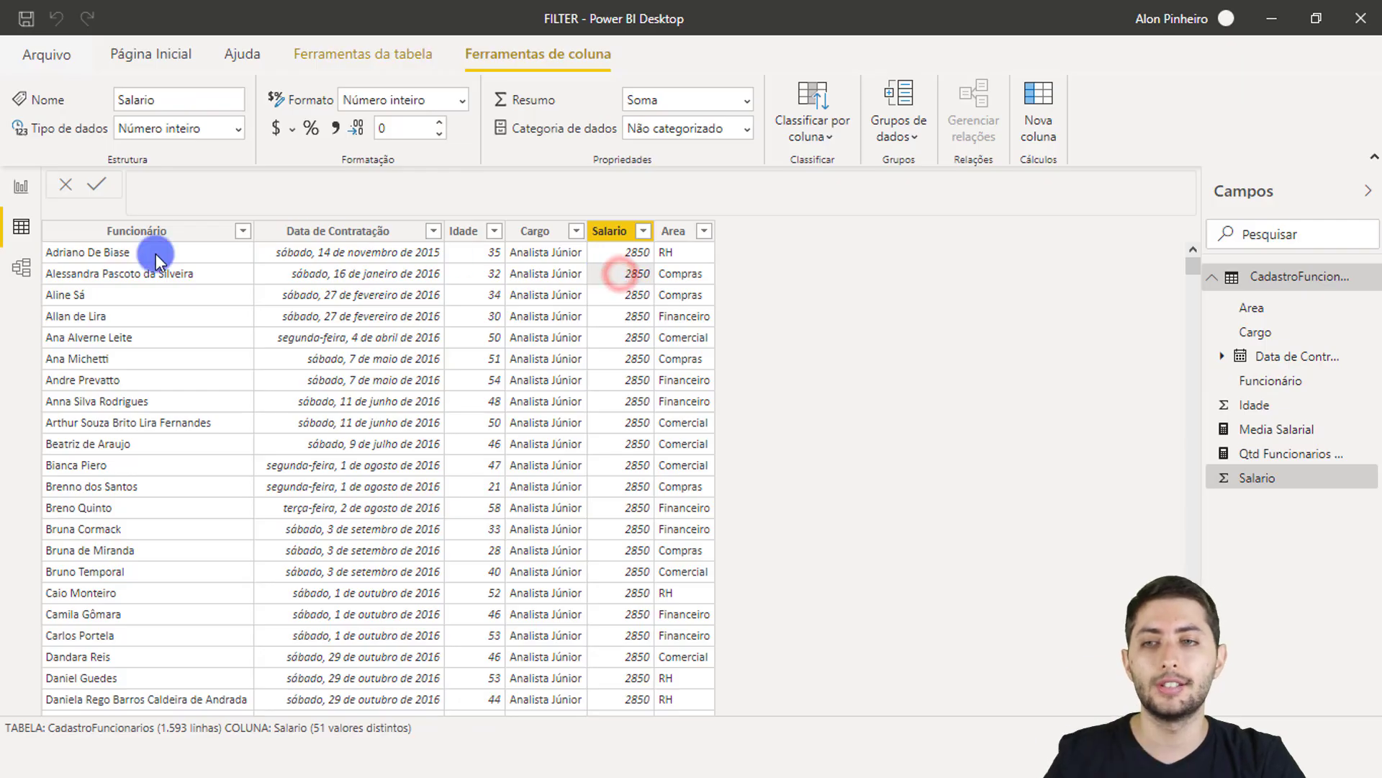
Step: Examine the Funcionário and Salario values of a Jovem Aprendiz row further down the CadastroFuncionarios table
scroll(719, 373, "down", 20)
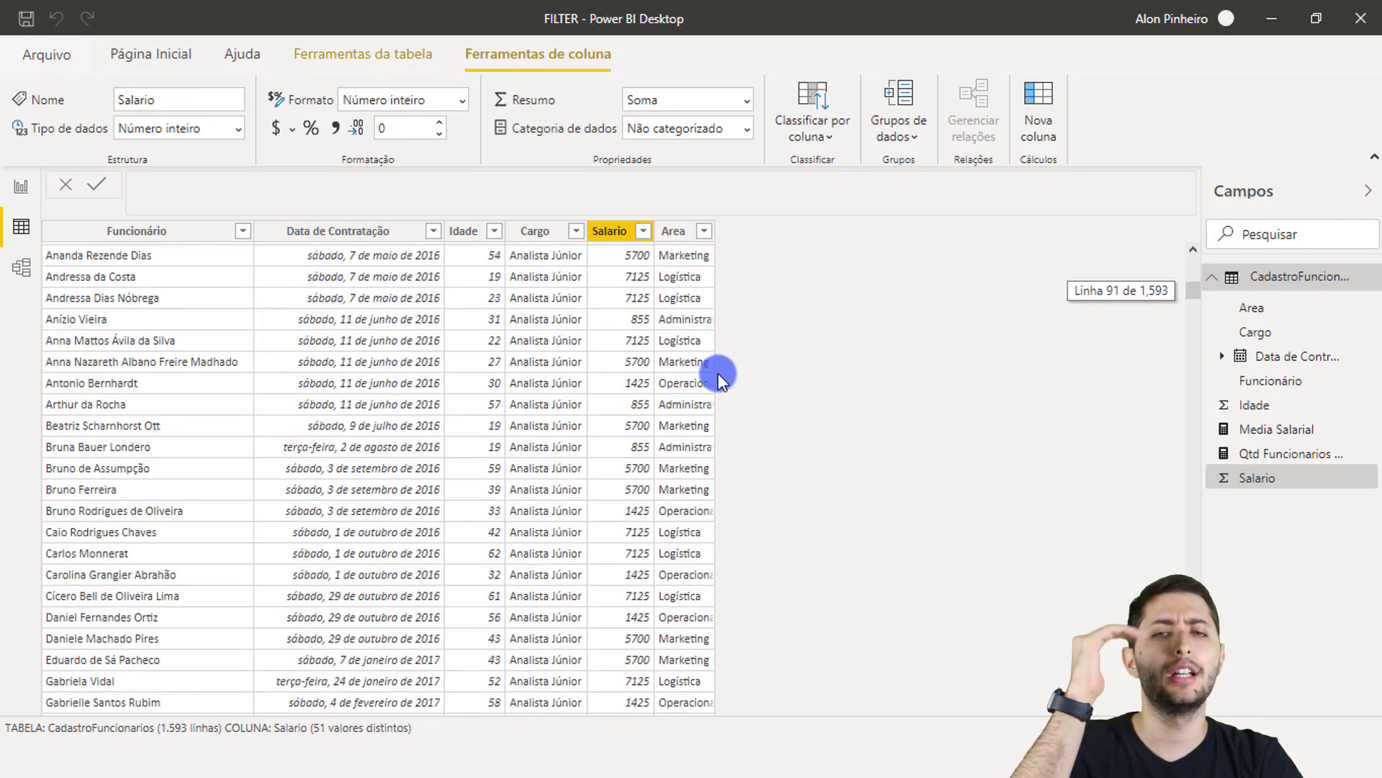
scroll(718, 373, "down", 10)
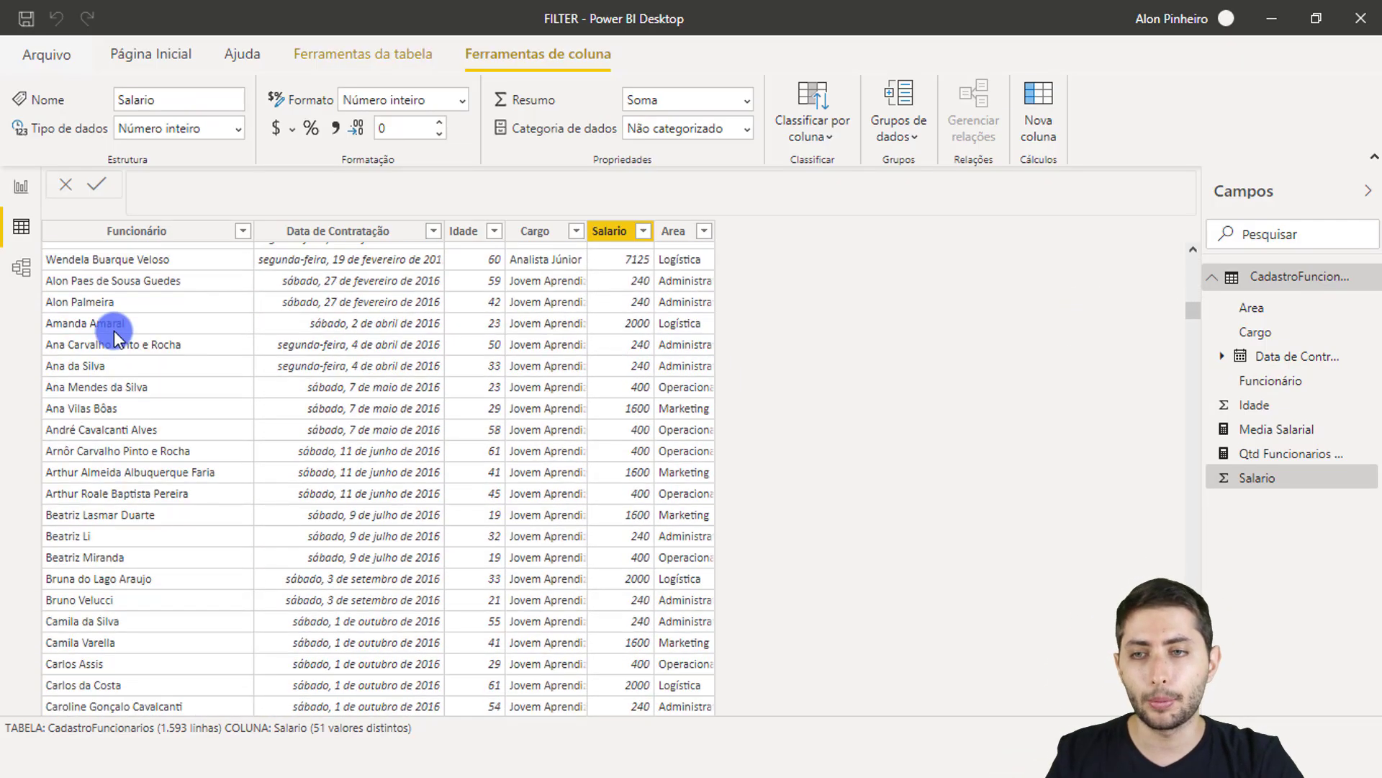
left_click(60, 352)
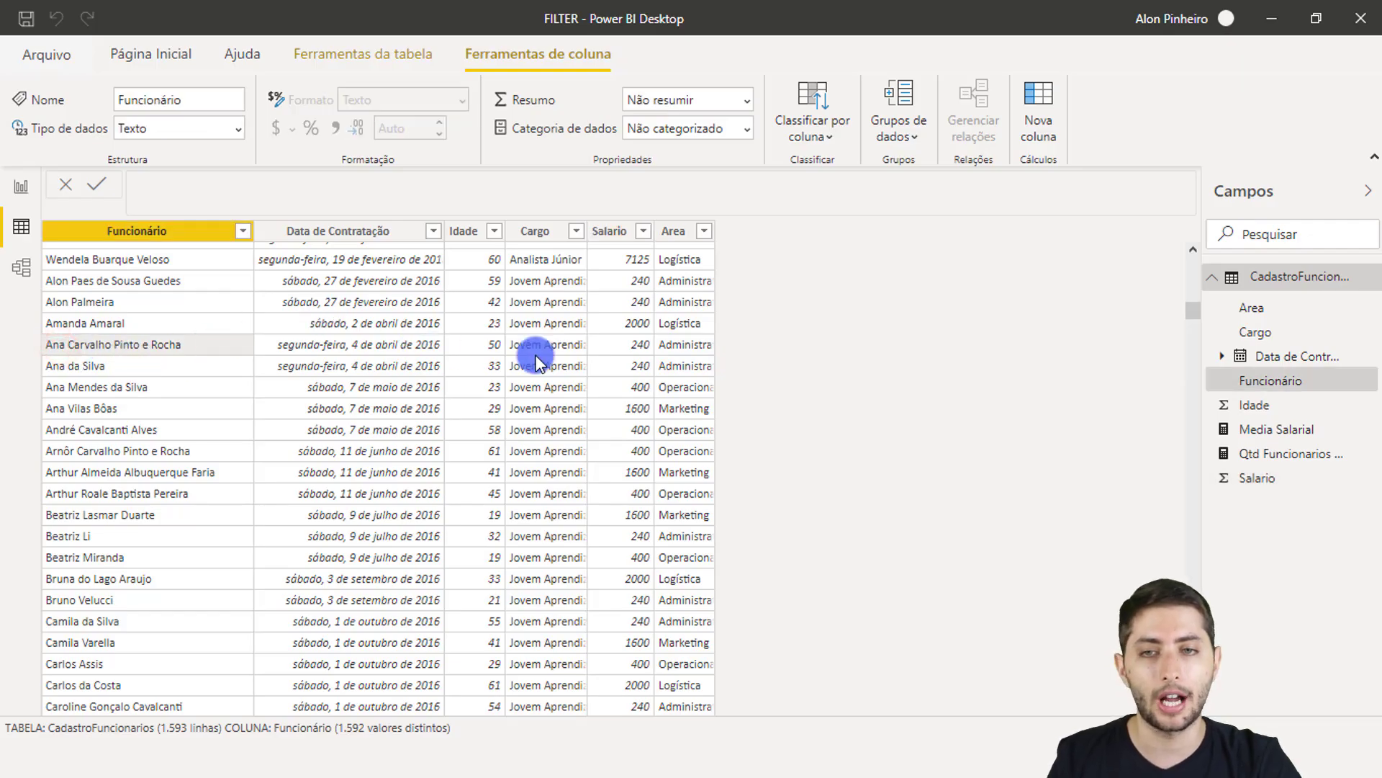
left_click(595, 355)
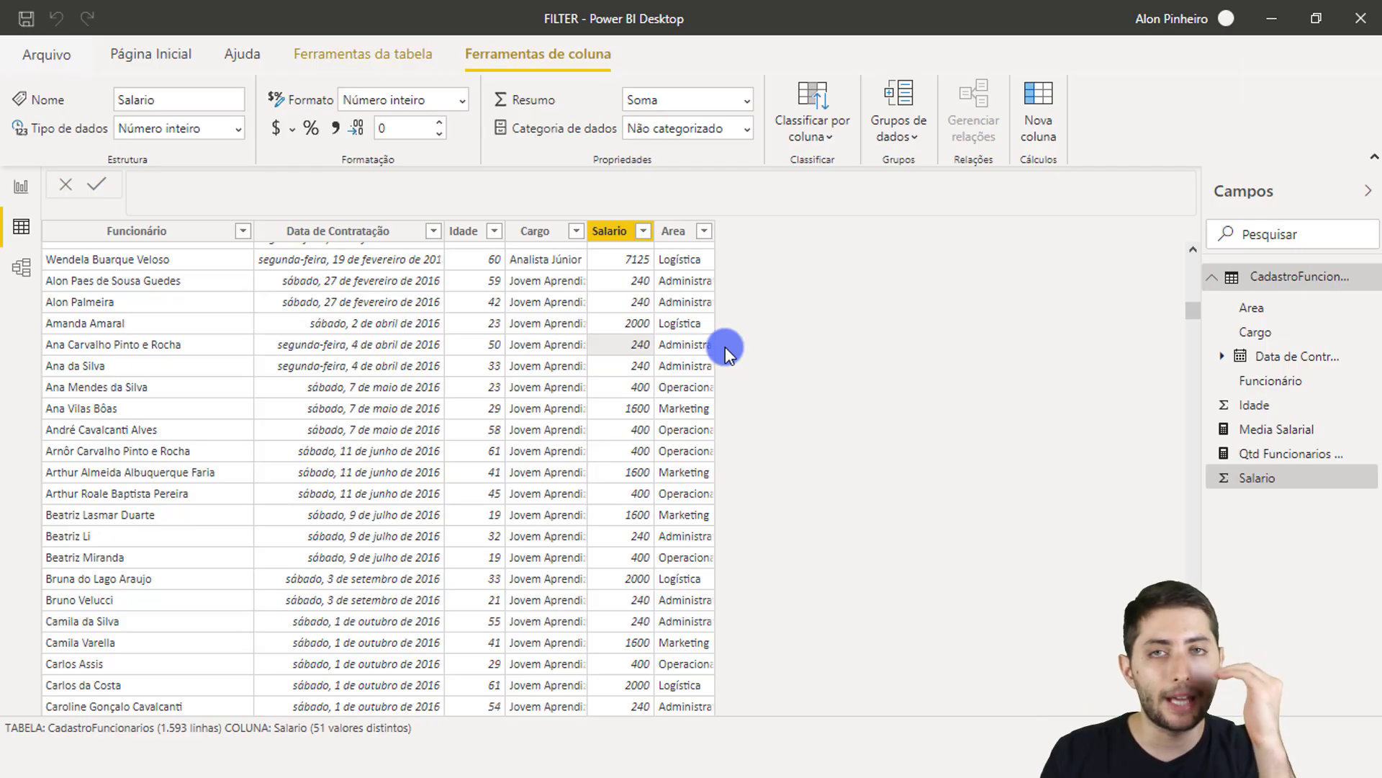
scroll(771, 346, "up", 10)
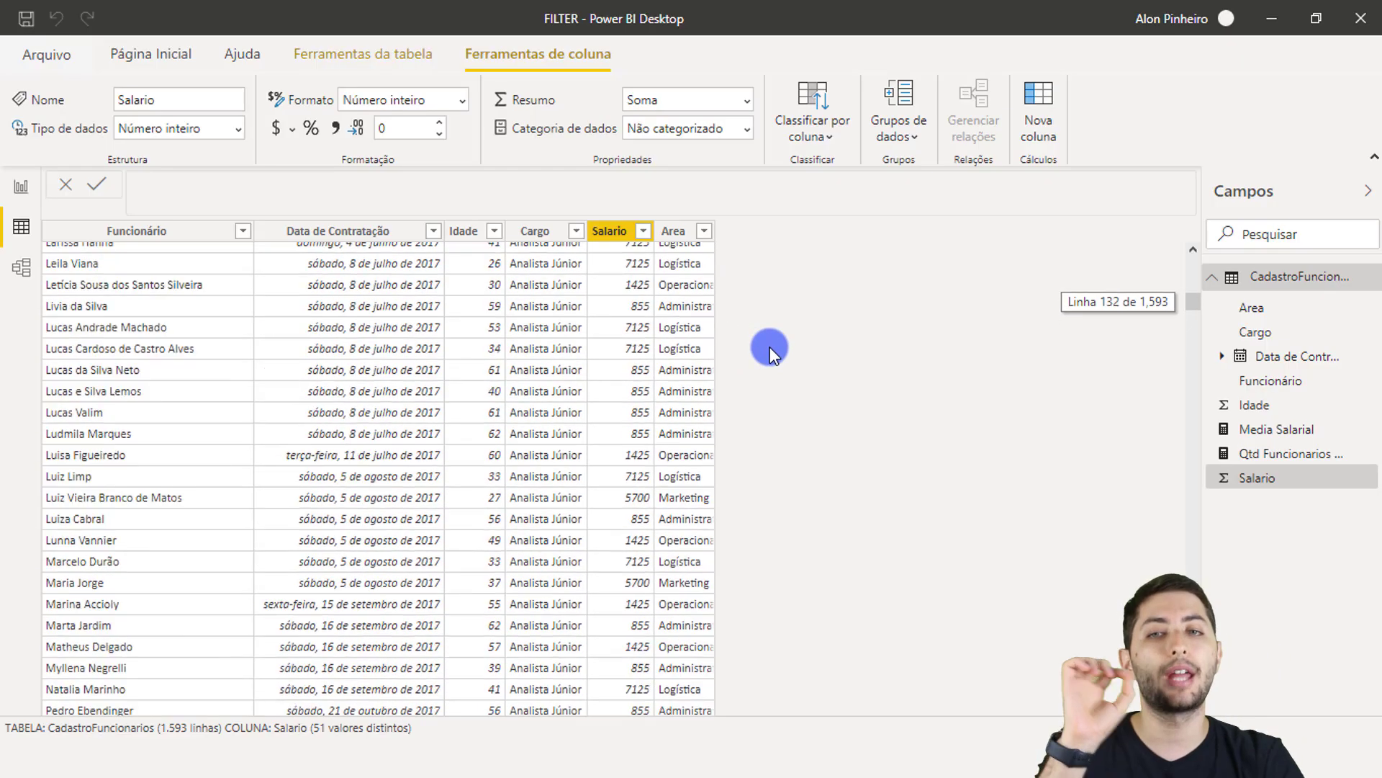
scroll(780, 364, "up", 10)
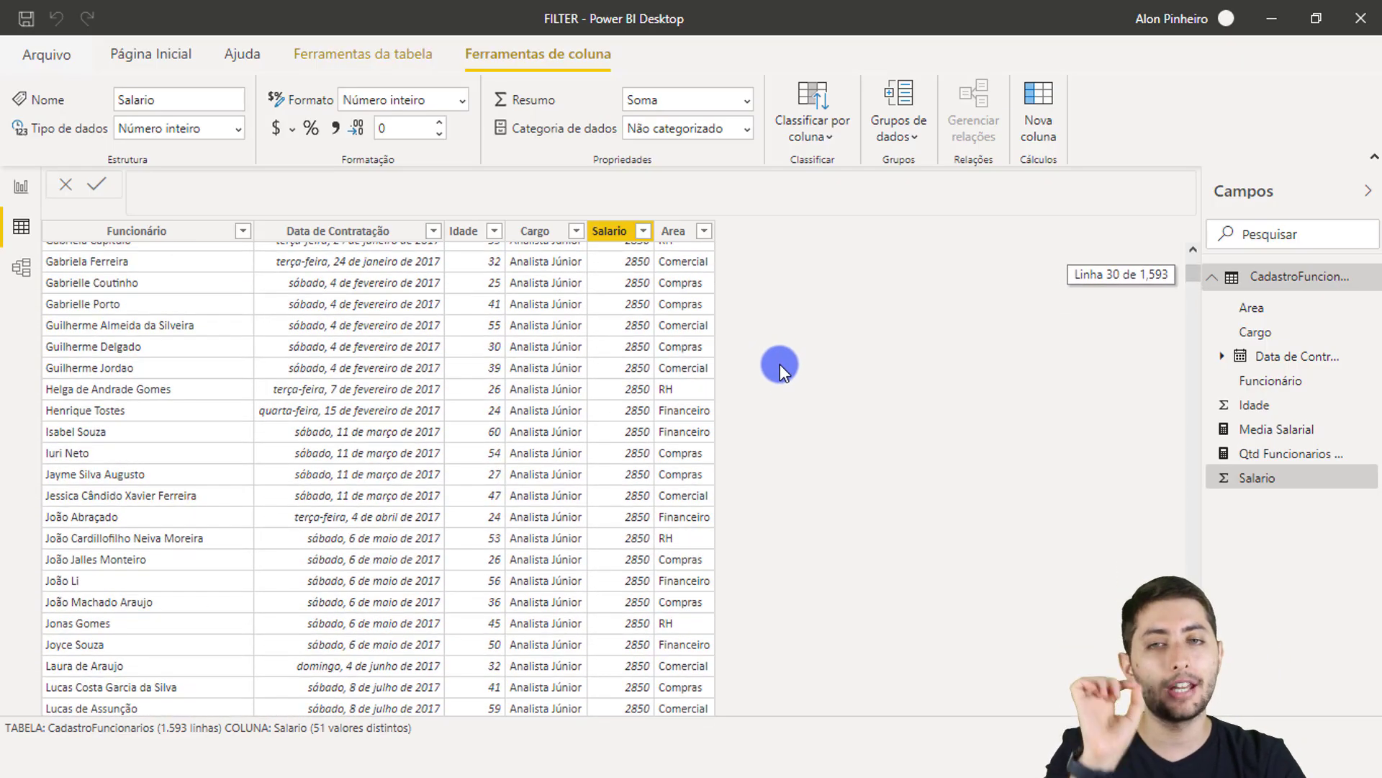
Step: Return to the report and examine the CadastroFuncionarios[Salario]>=[Media Salarial] comparison in the Qtd Funcionarios Acima da Media measure
left_click(22, 186)
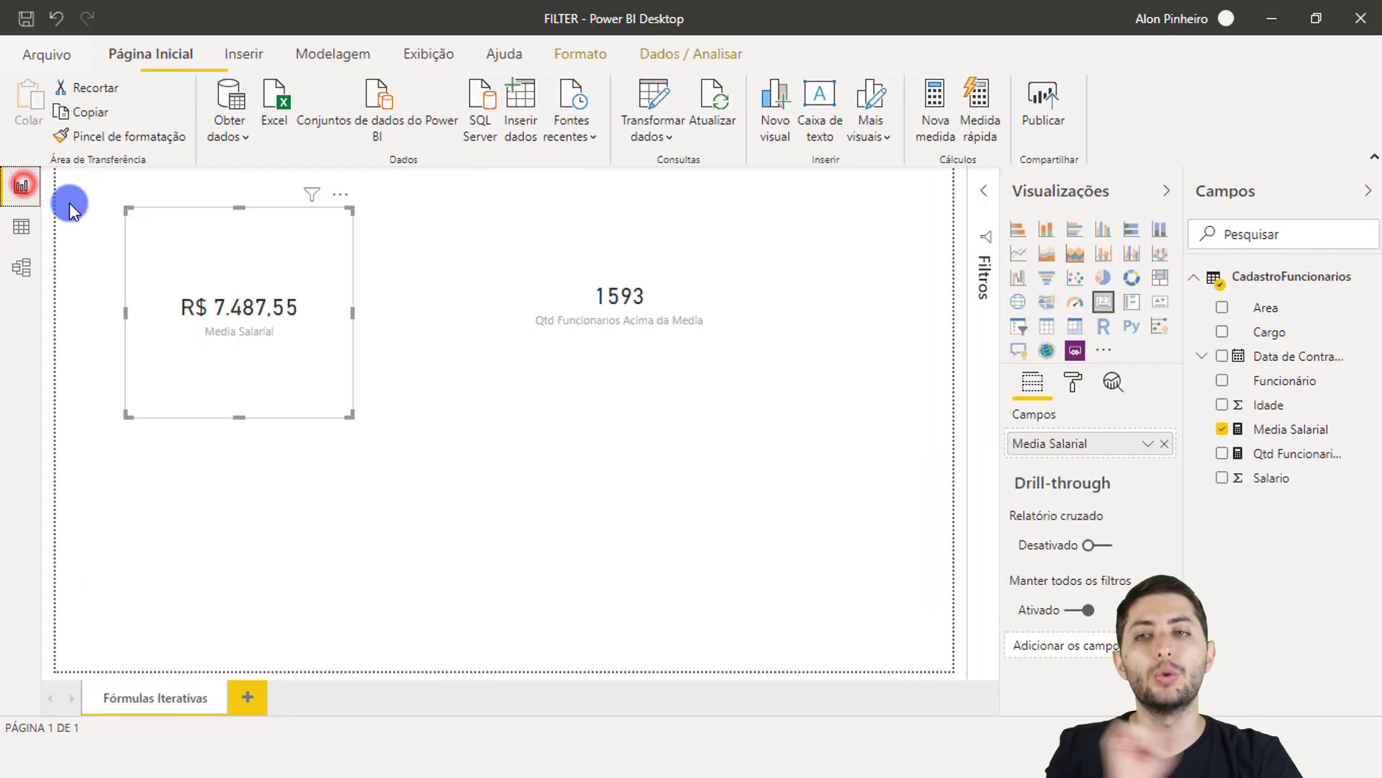
left_click(647, 314)
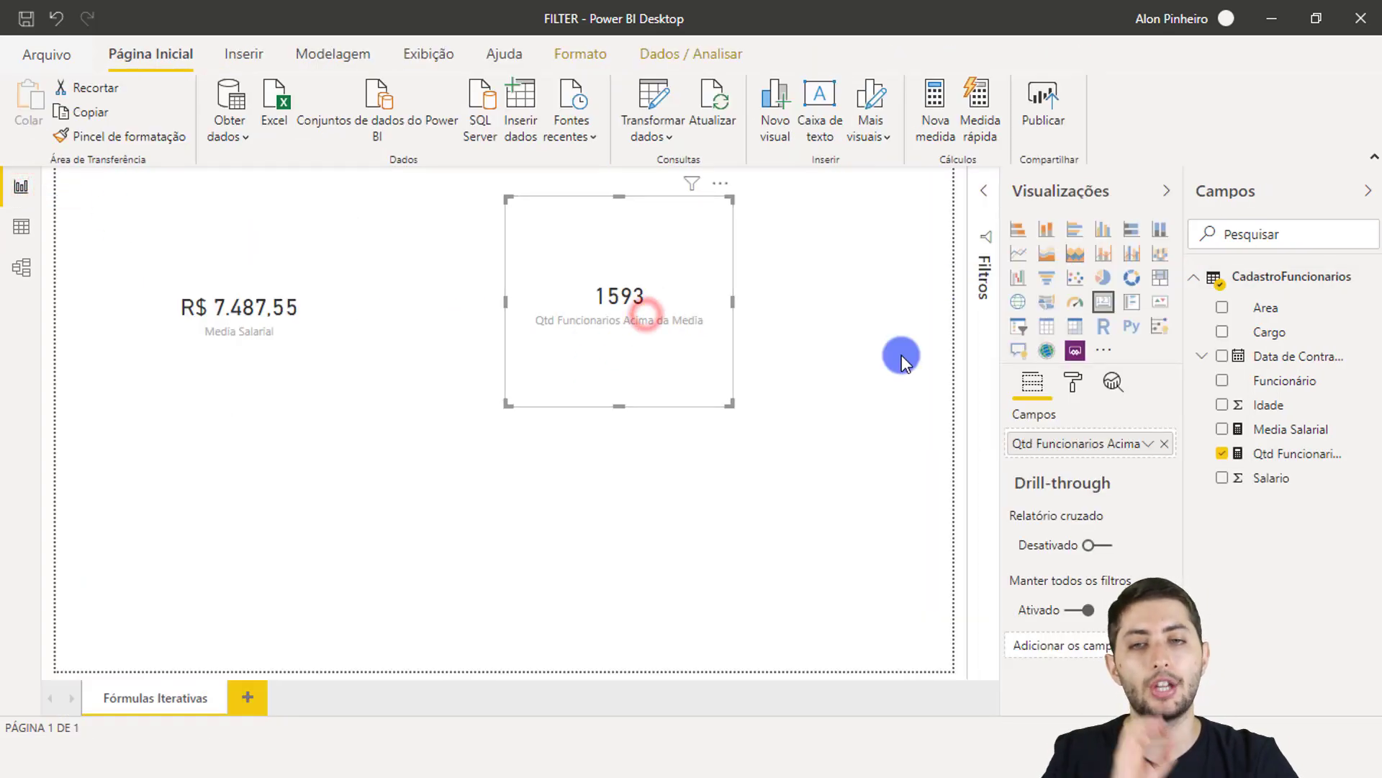
left_click(1316, 453)
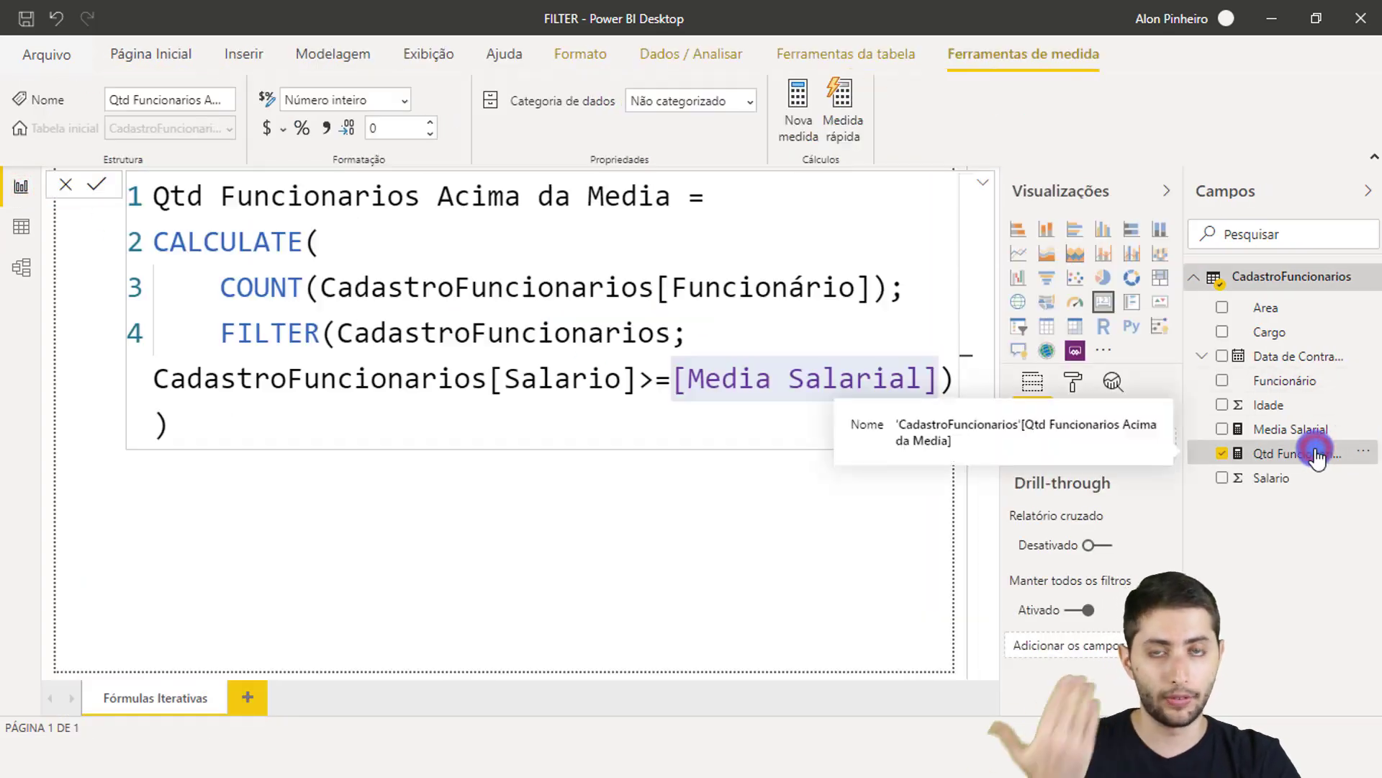
left_click(654, 387)
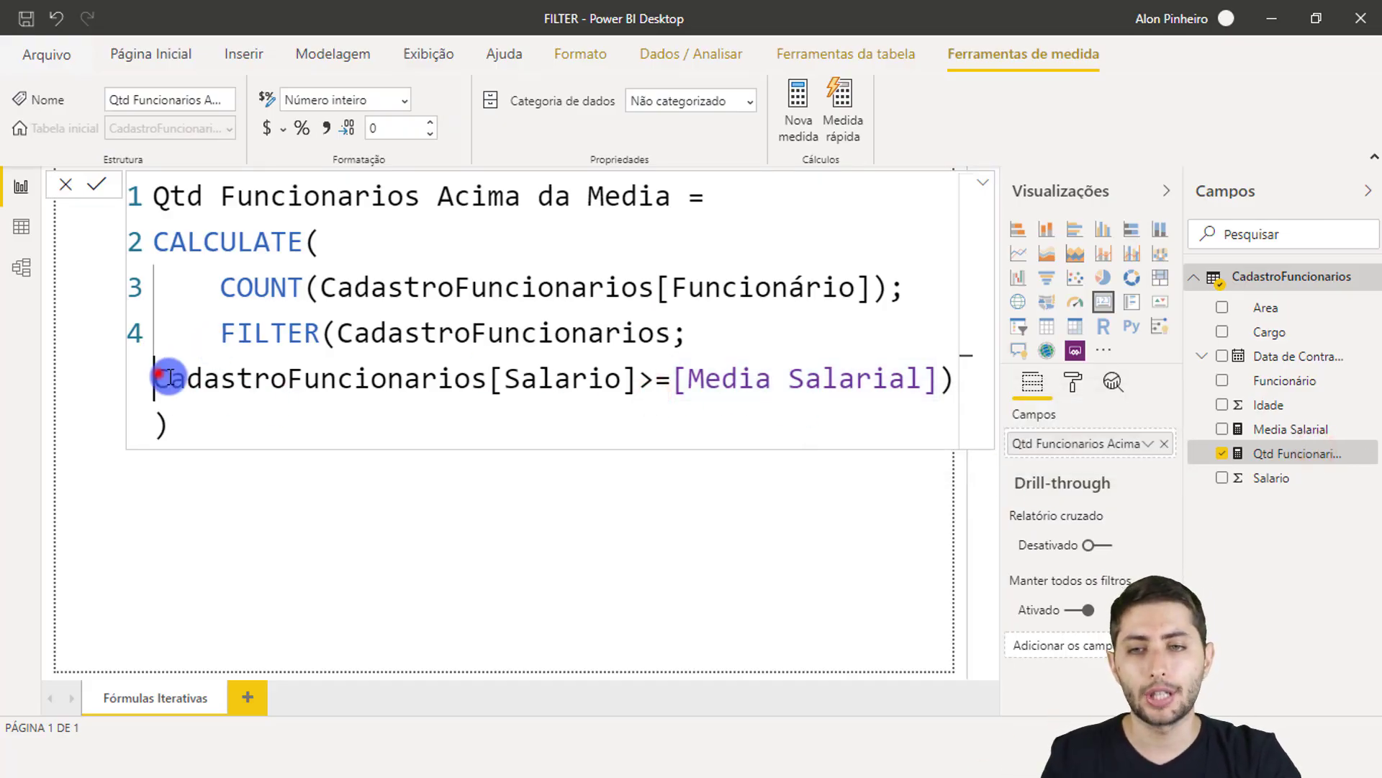
left_click_drag(157, 376, 947, 375)
left_click(676, 381)
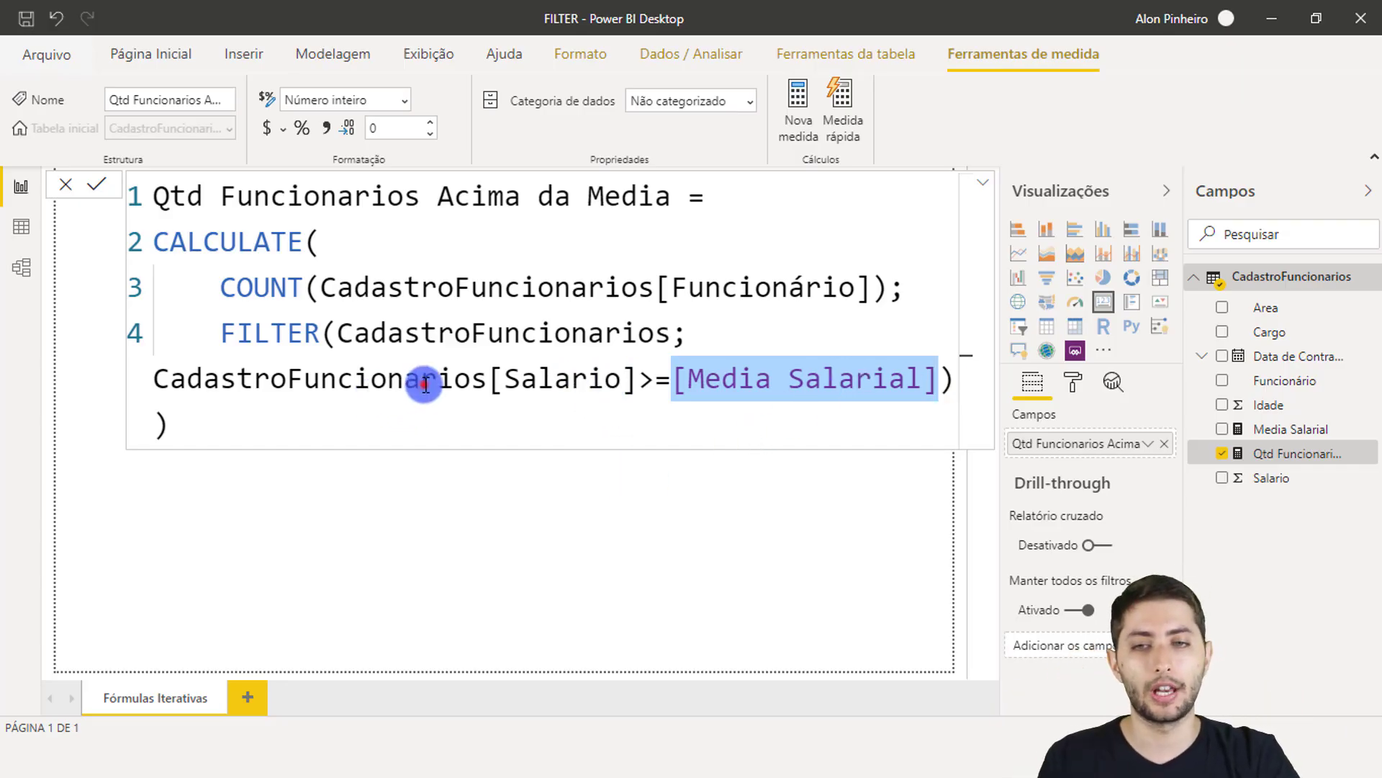
left_click_drag(421, 379, 923, 381)
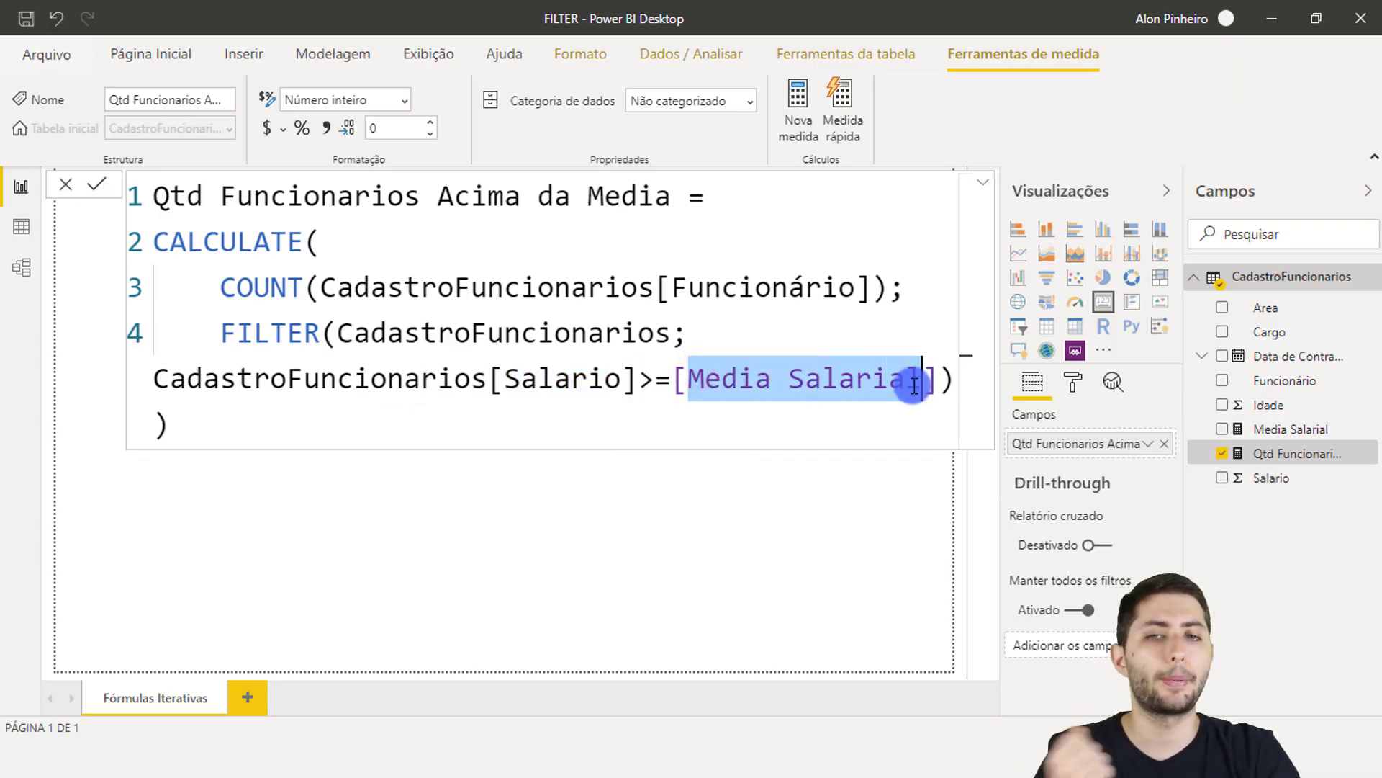
left_click_drag(605, 382, 698, 382)
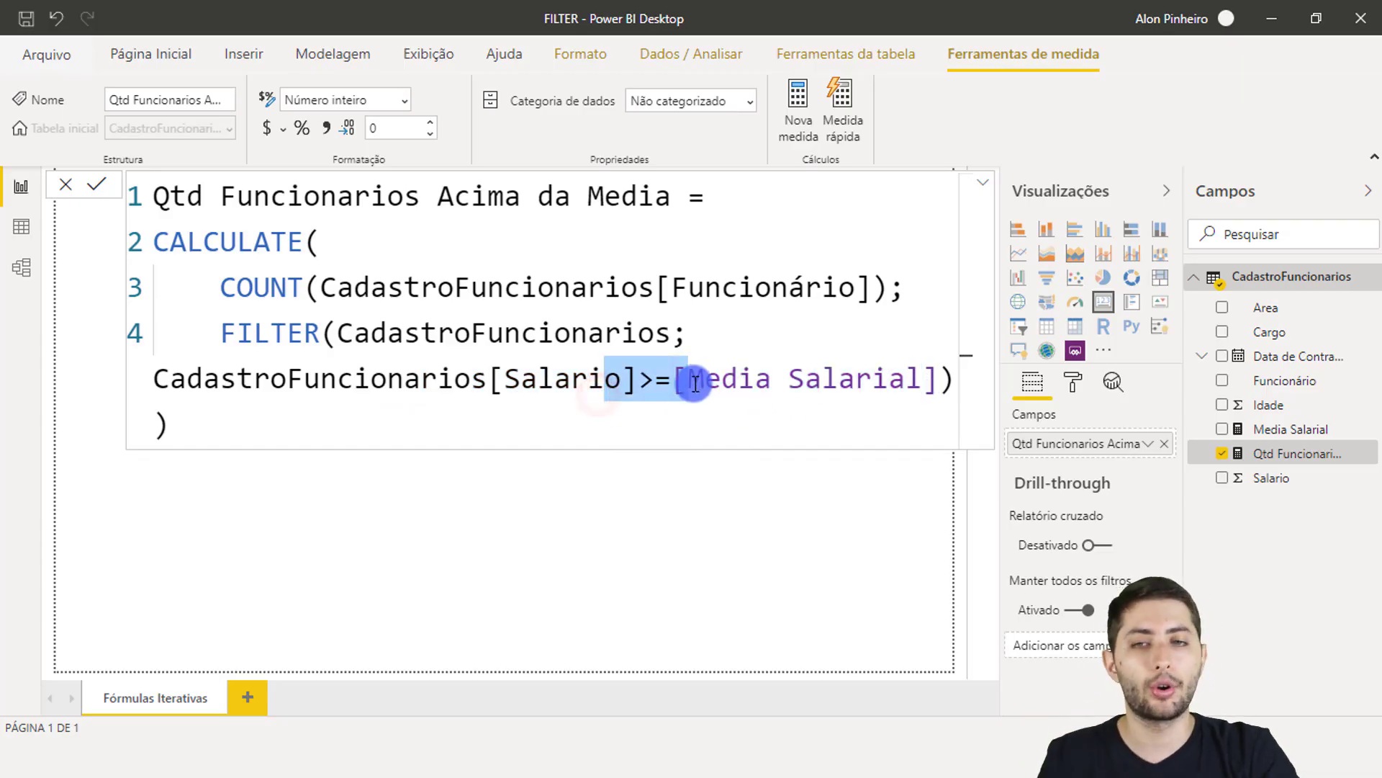
left_click_drag(549, 382, 870, 367)
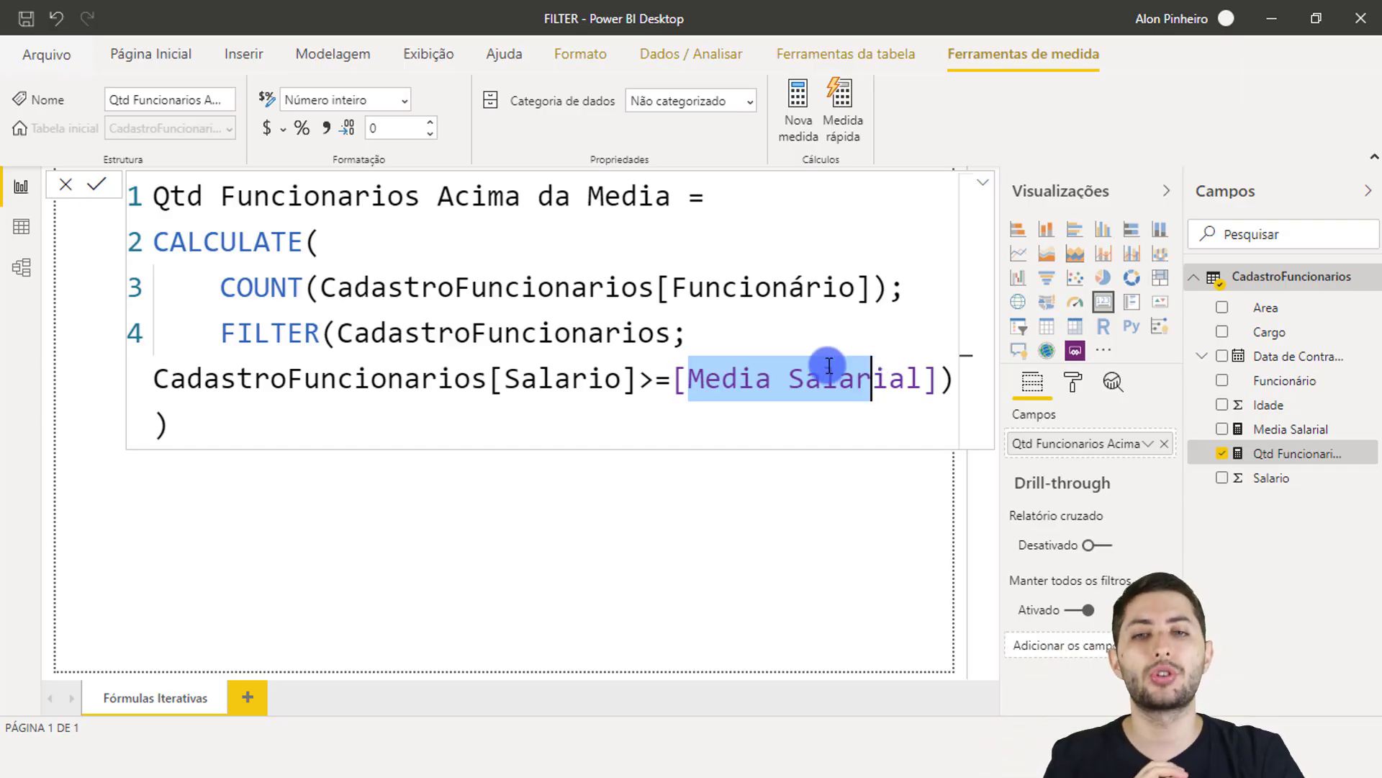
left_click_drag(674, 381, 938, 380)
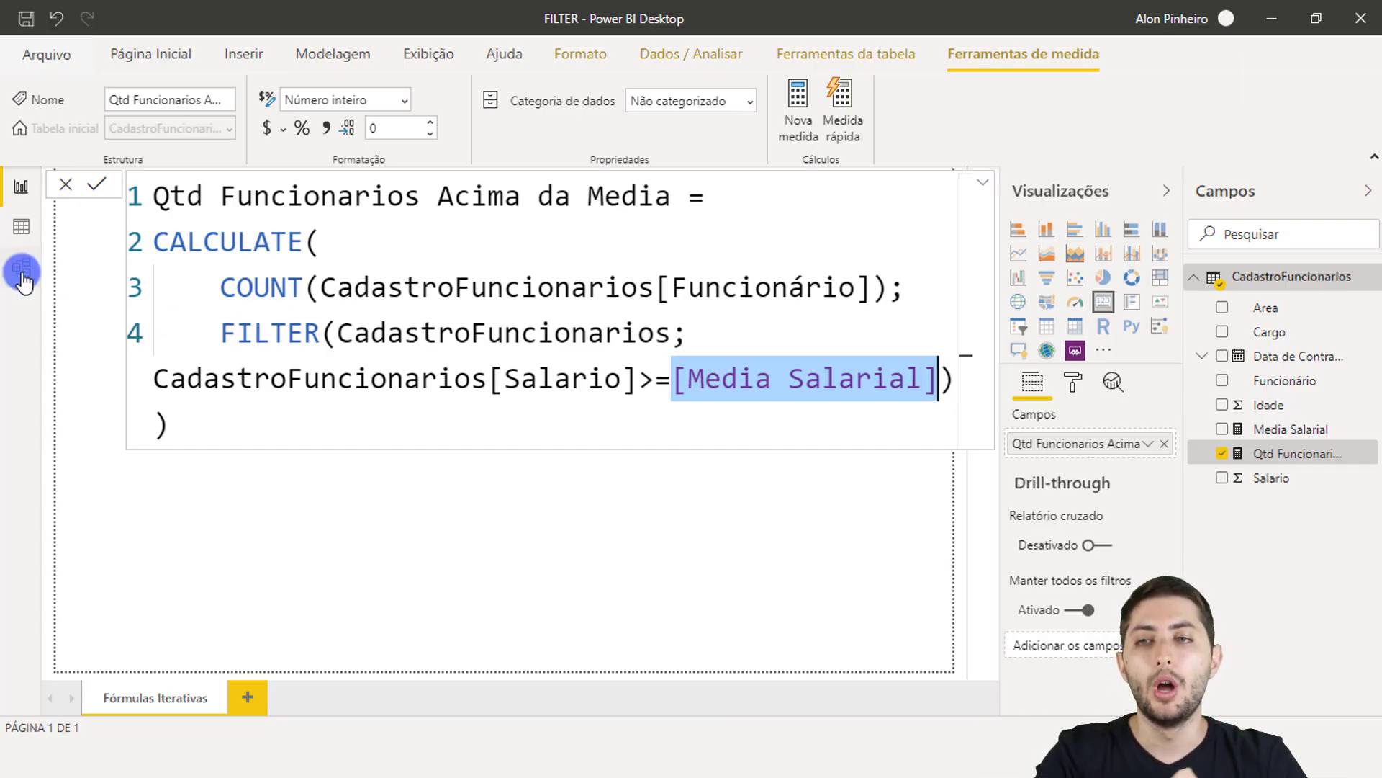
Step: Check one employee's salary in the table data, then compare the employee count and average salary cards on the report
left_click(21, 227)
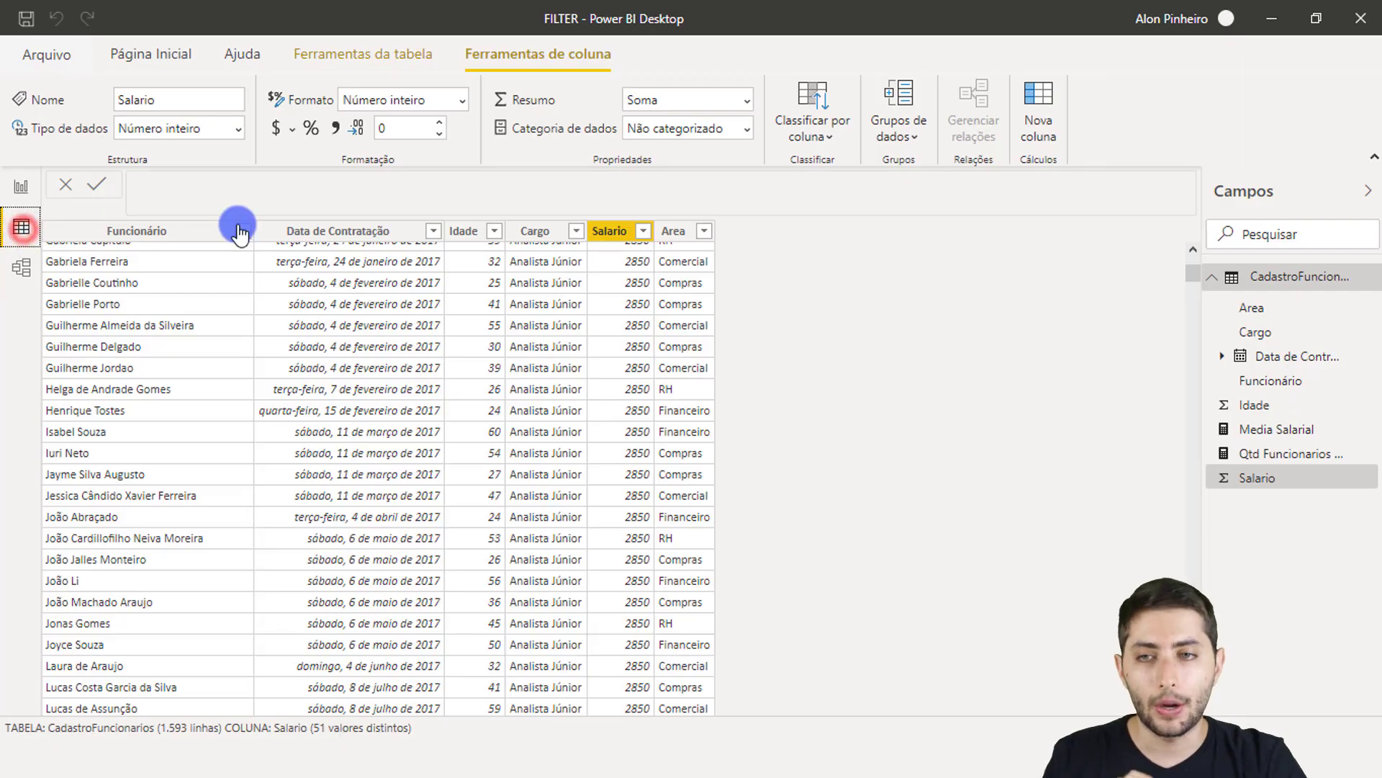
scroll(179, 288, "up", 5)
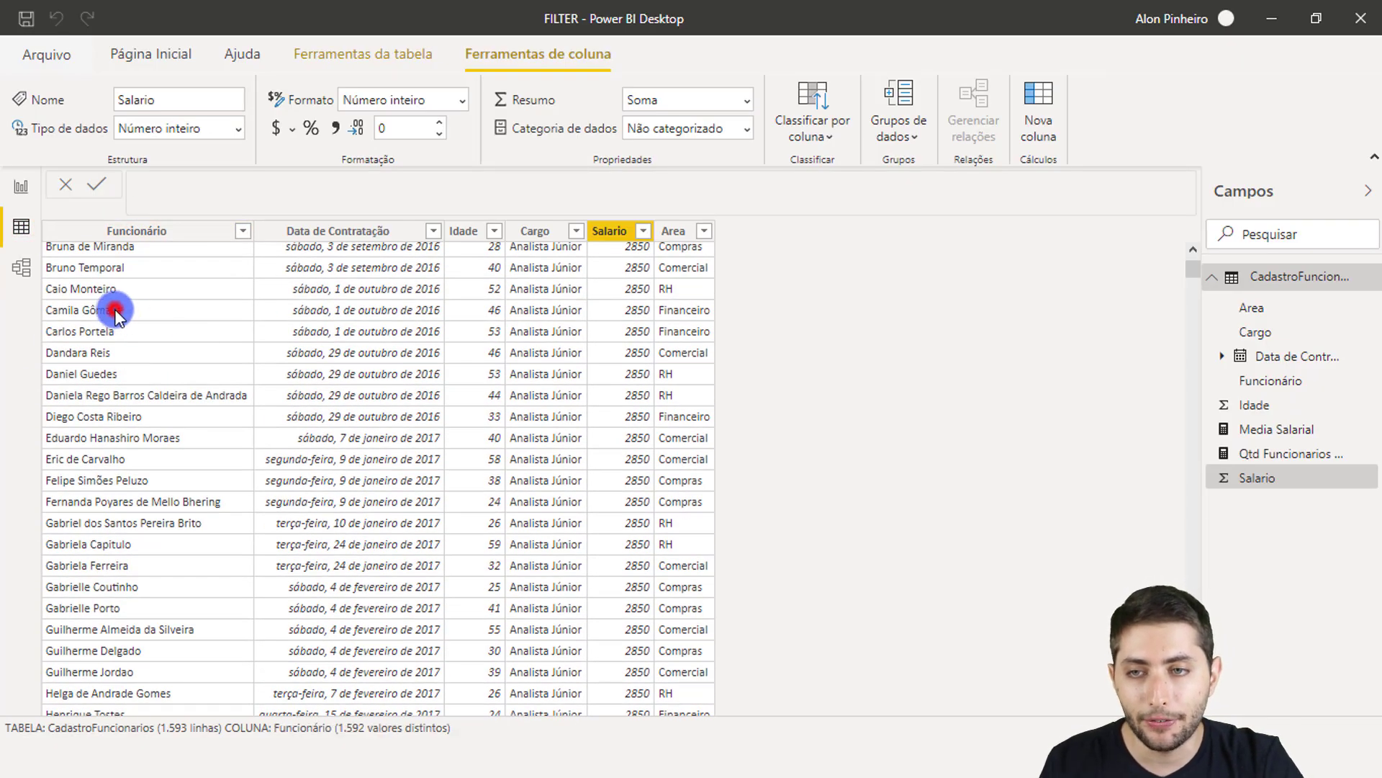
left_click(124, 315)
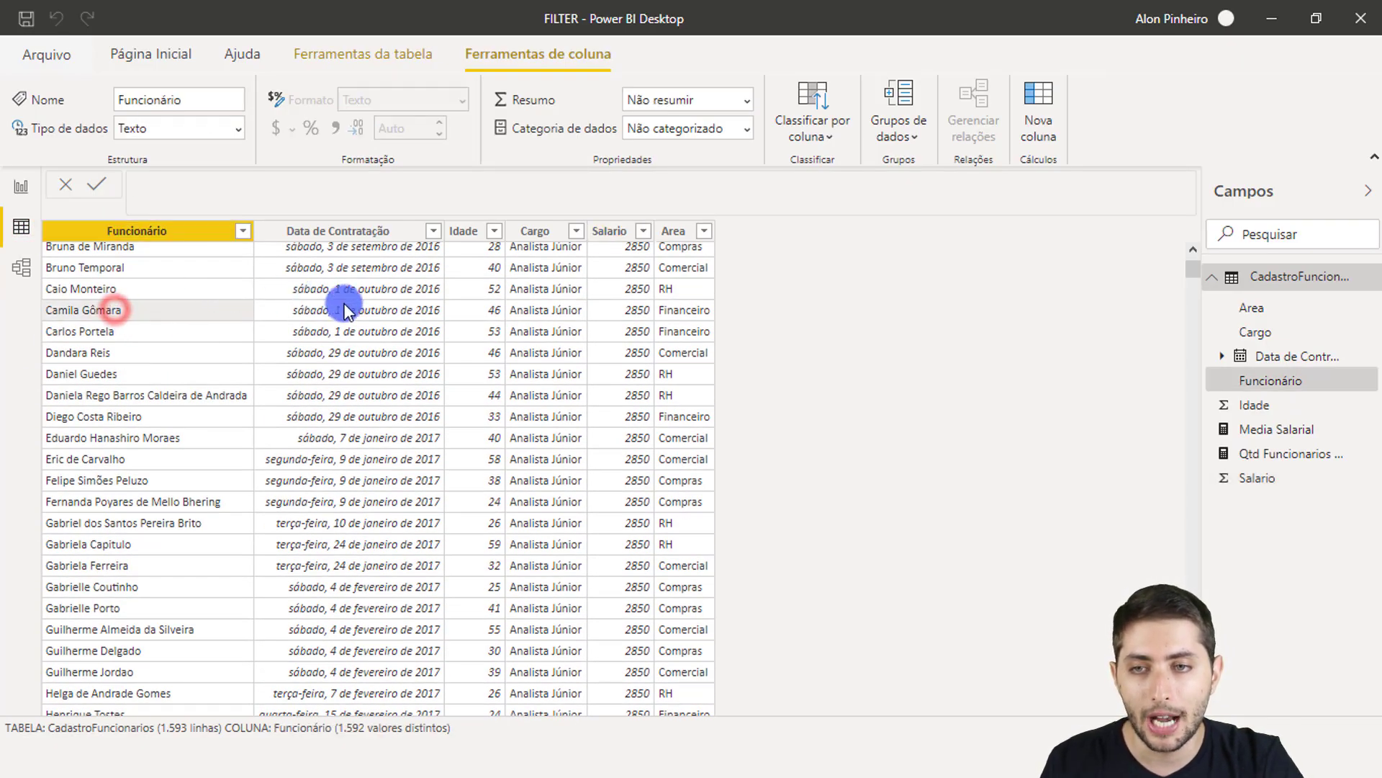
left_click(636, 311)
left_click(21, 188)
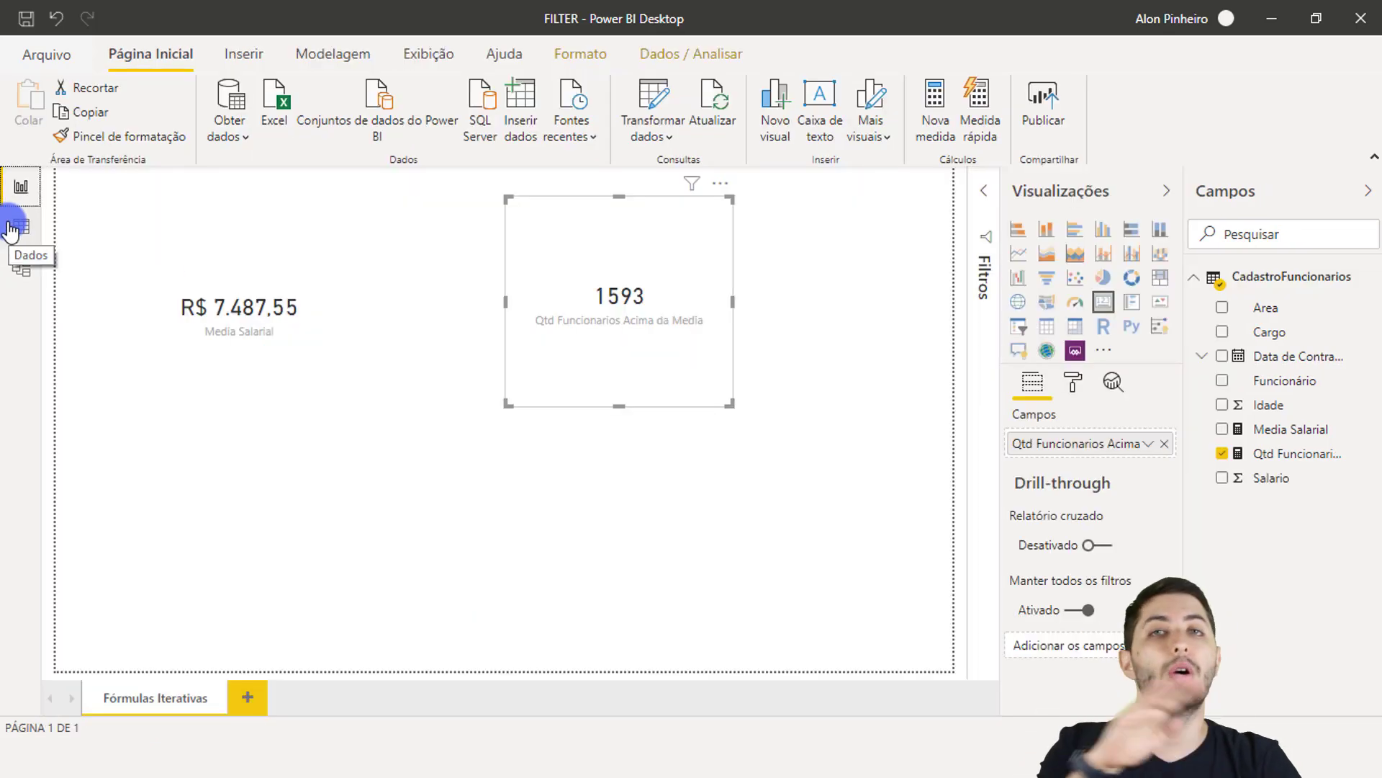
left_click(614, 305)
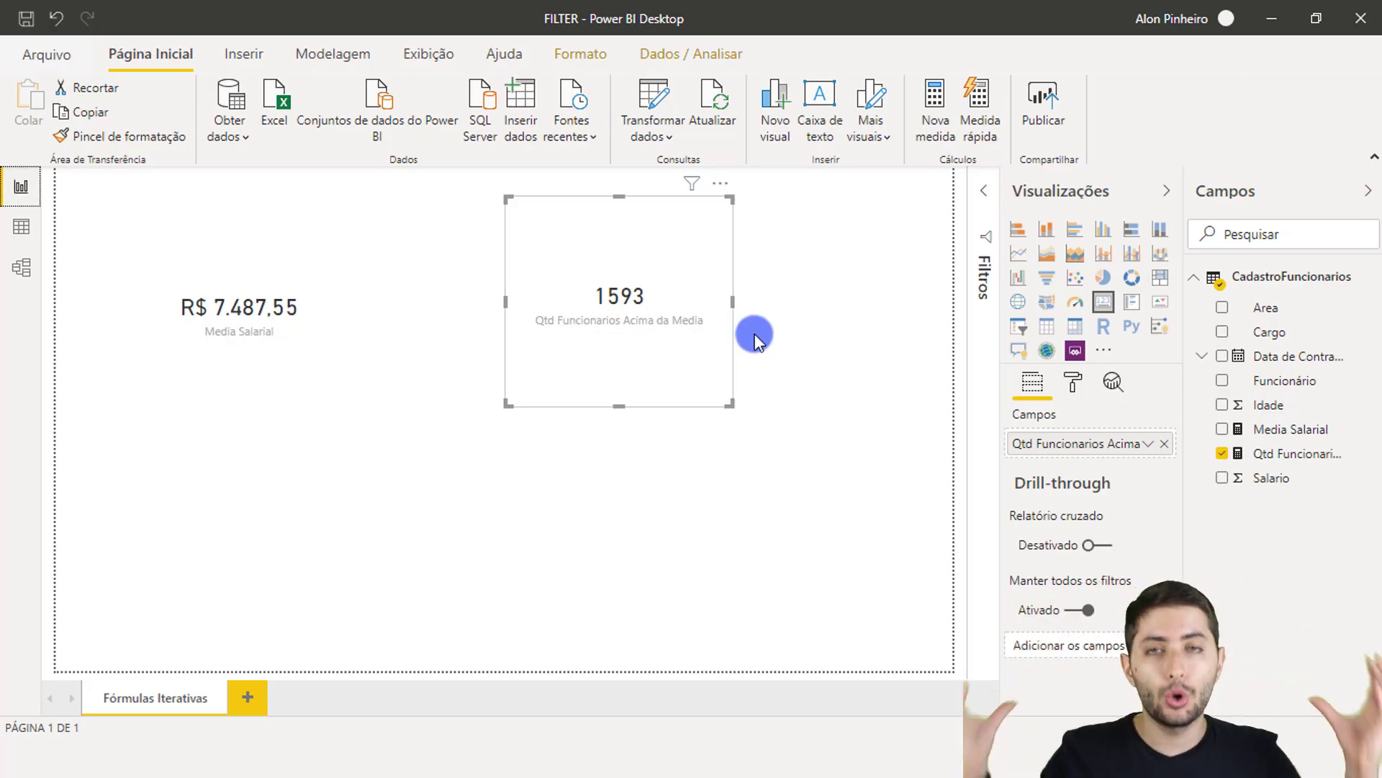
left_click(291, 334)
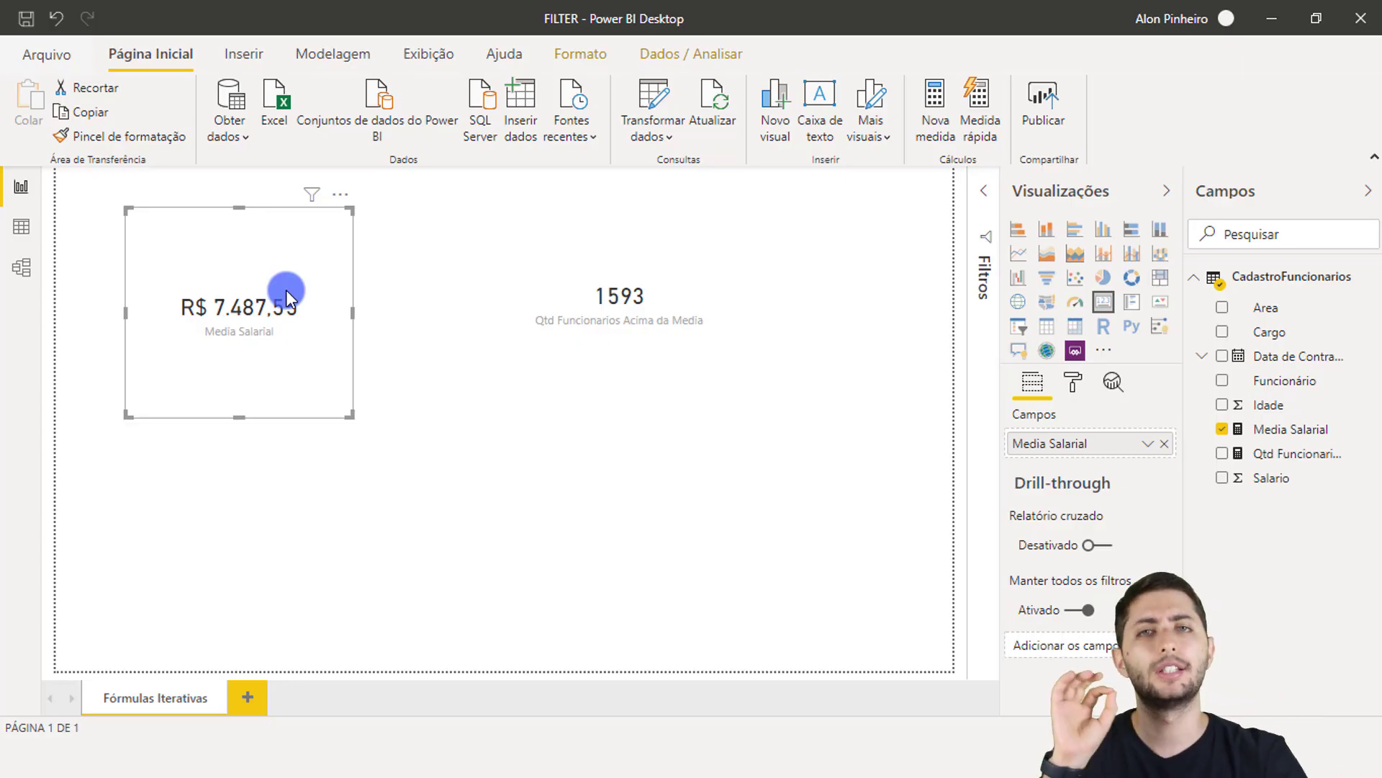
Step: Create a new measure in CadastroFuncionarios and begin its formula with the name Media Salarial Absoluta followed by an equals sign
right_click(1296, 441)
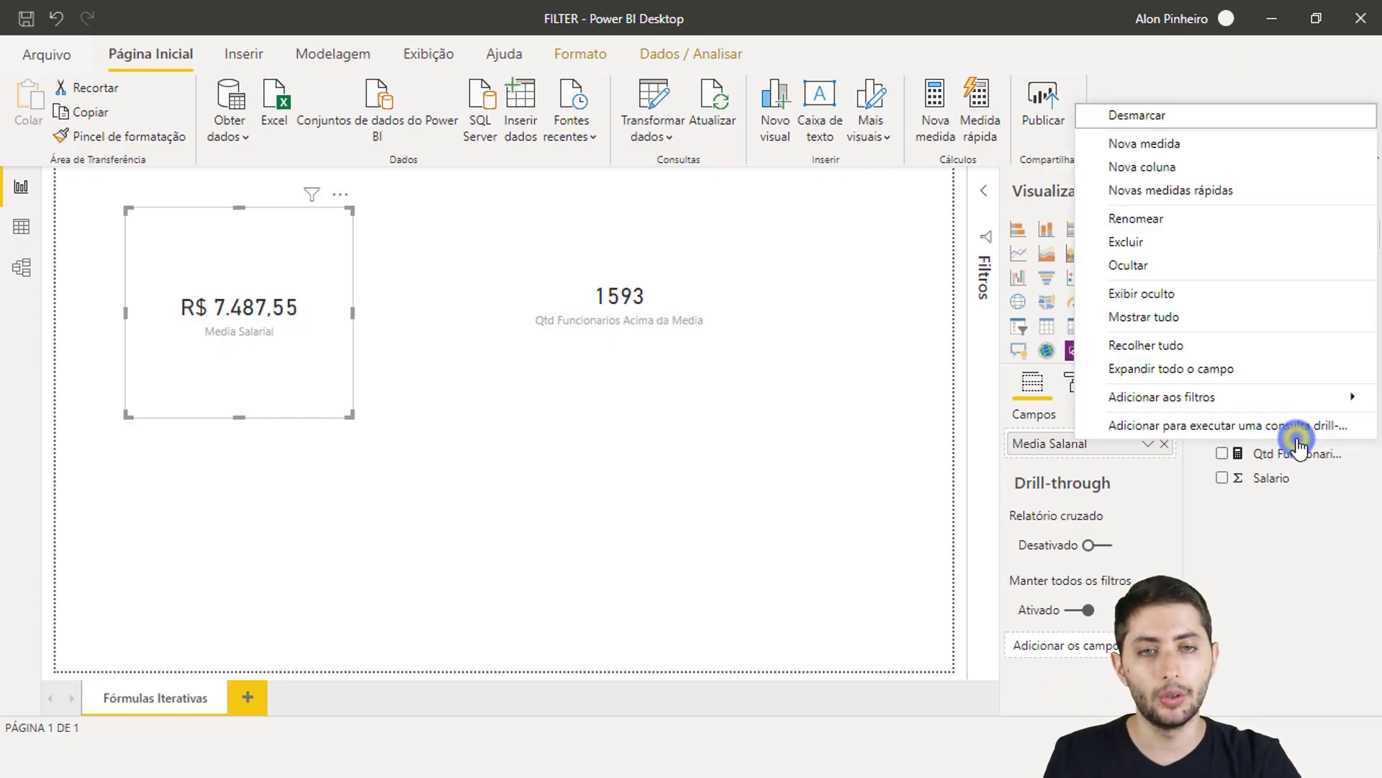
left_click(1168, 144)
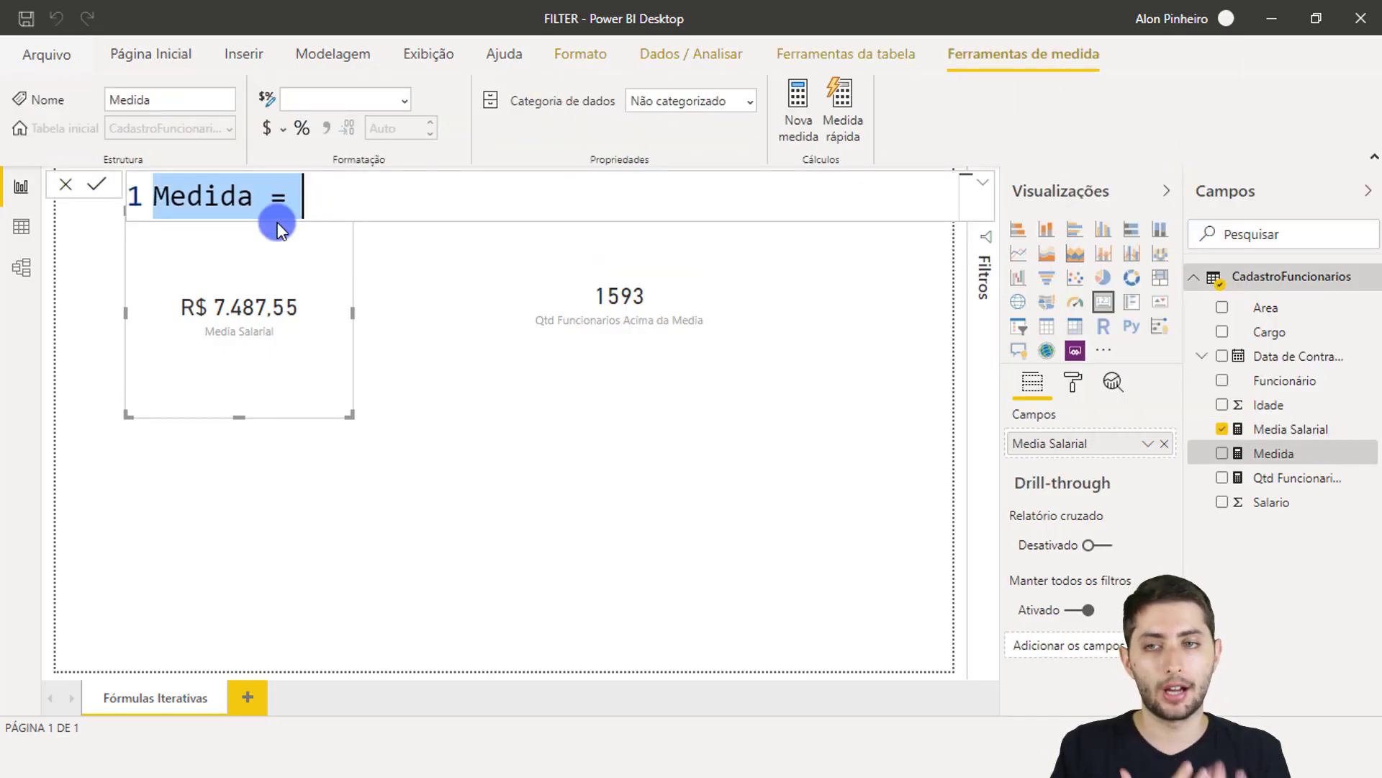
type("Med")
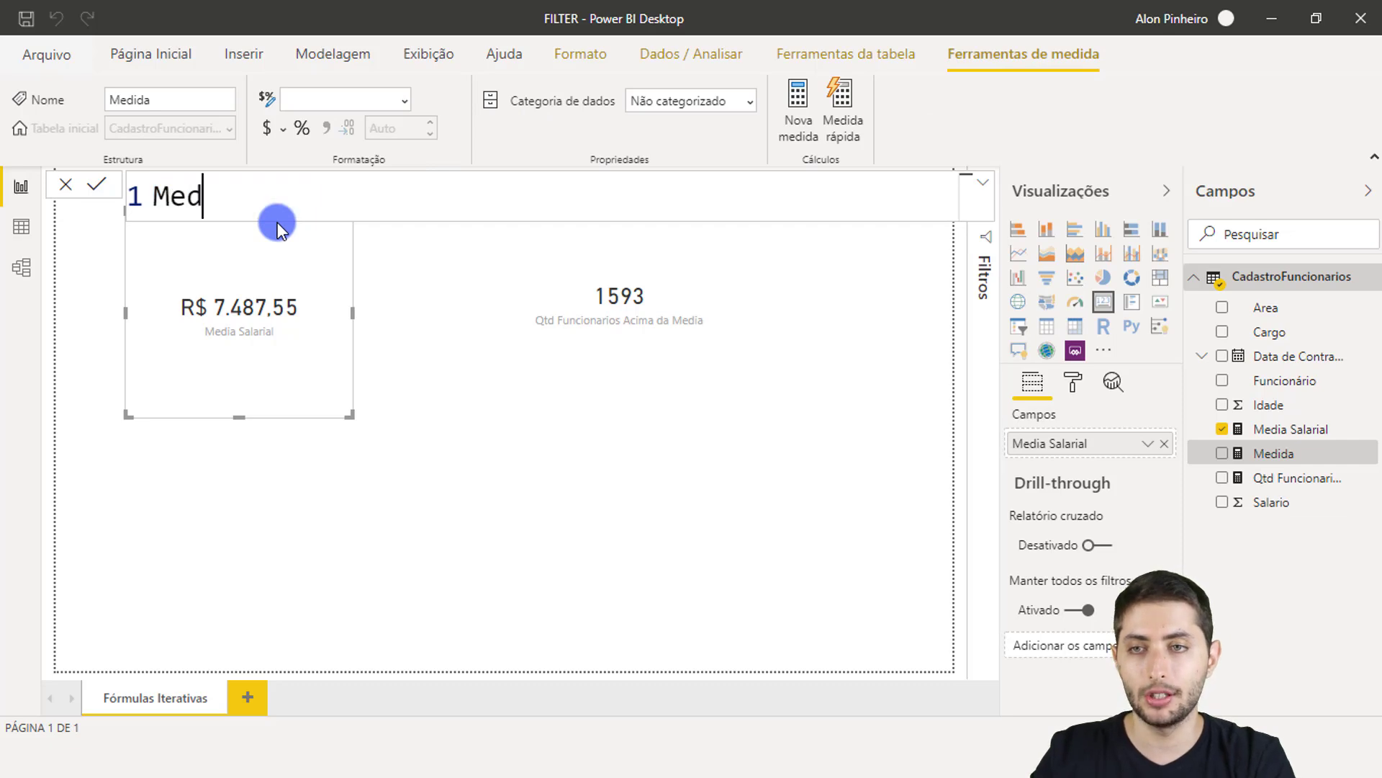
type("ia Salarial Fi")
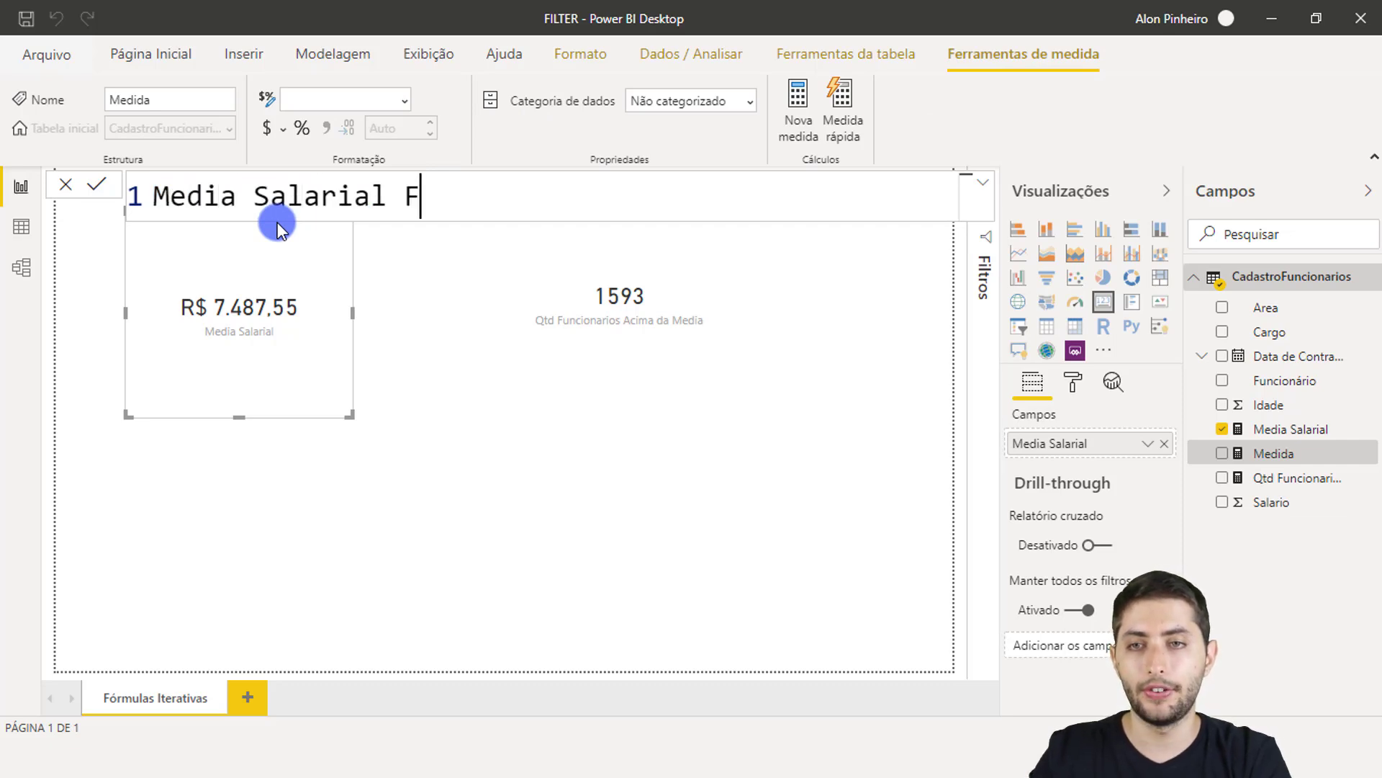
key("BackSpace")
key("BackSpace")
type("Absoluta")
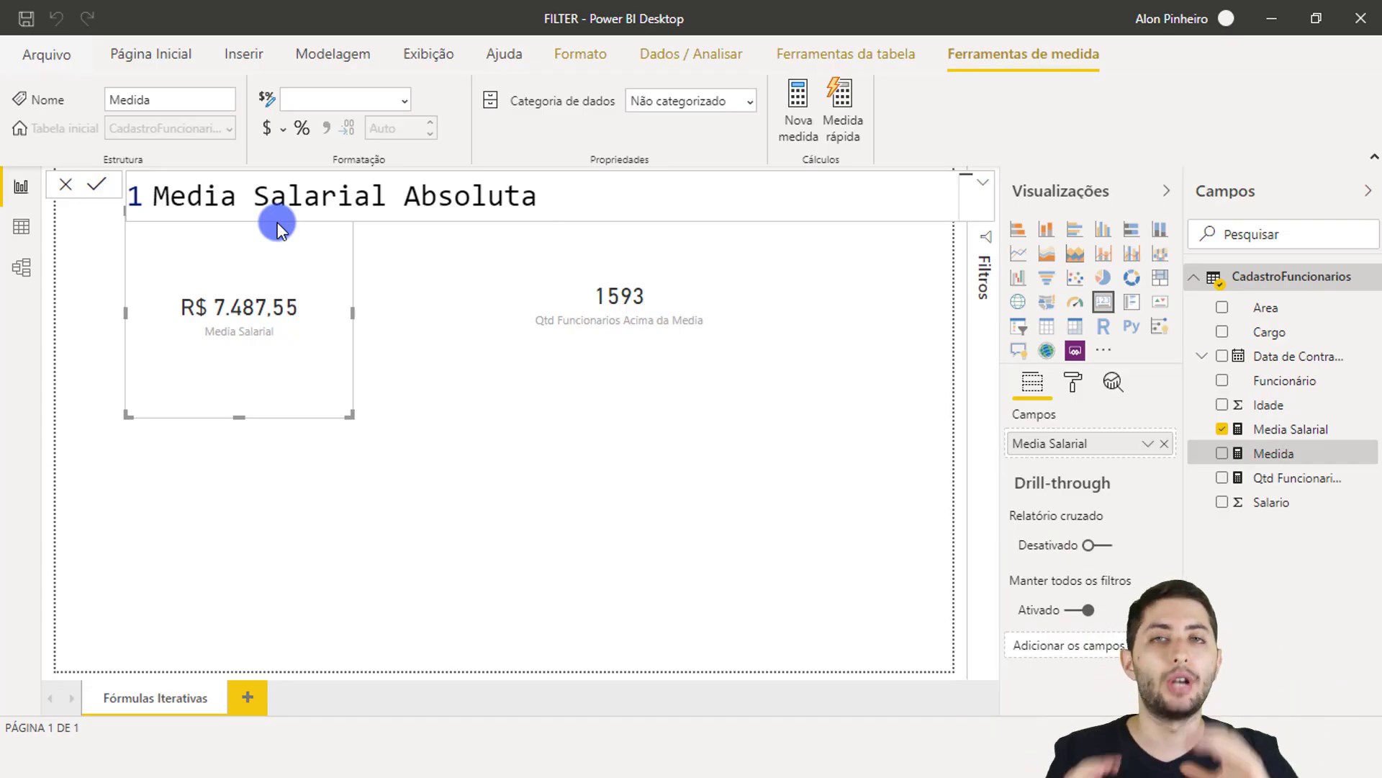
type("=")
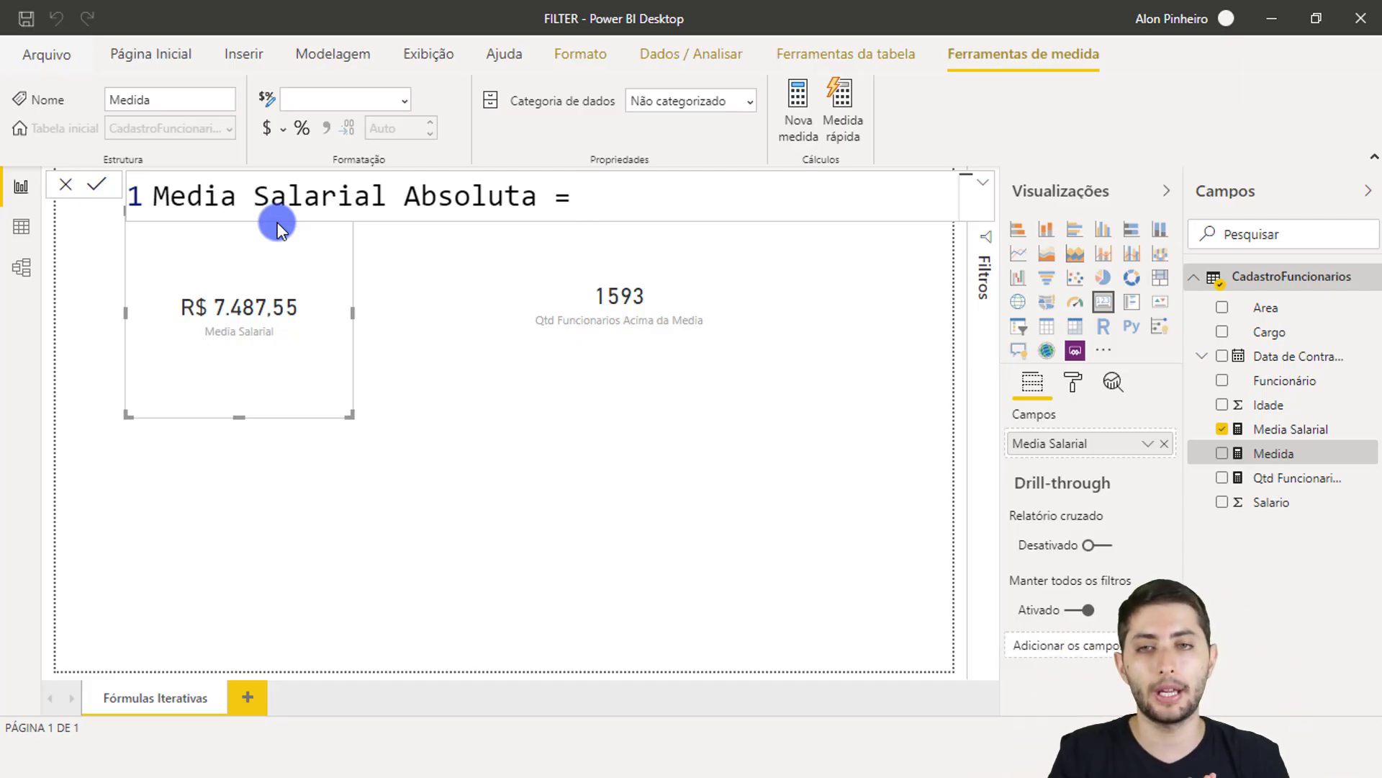
Step: Start a CALCULATE function on the formula's second line and open a new line for its expression
key("shift+Return")
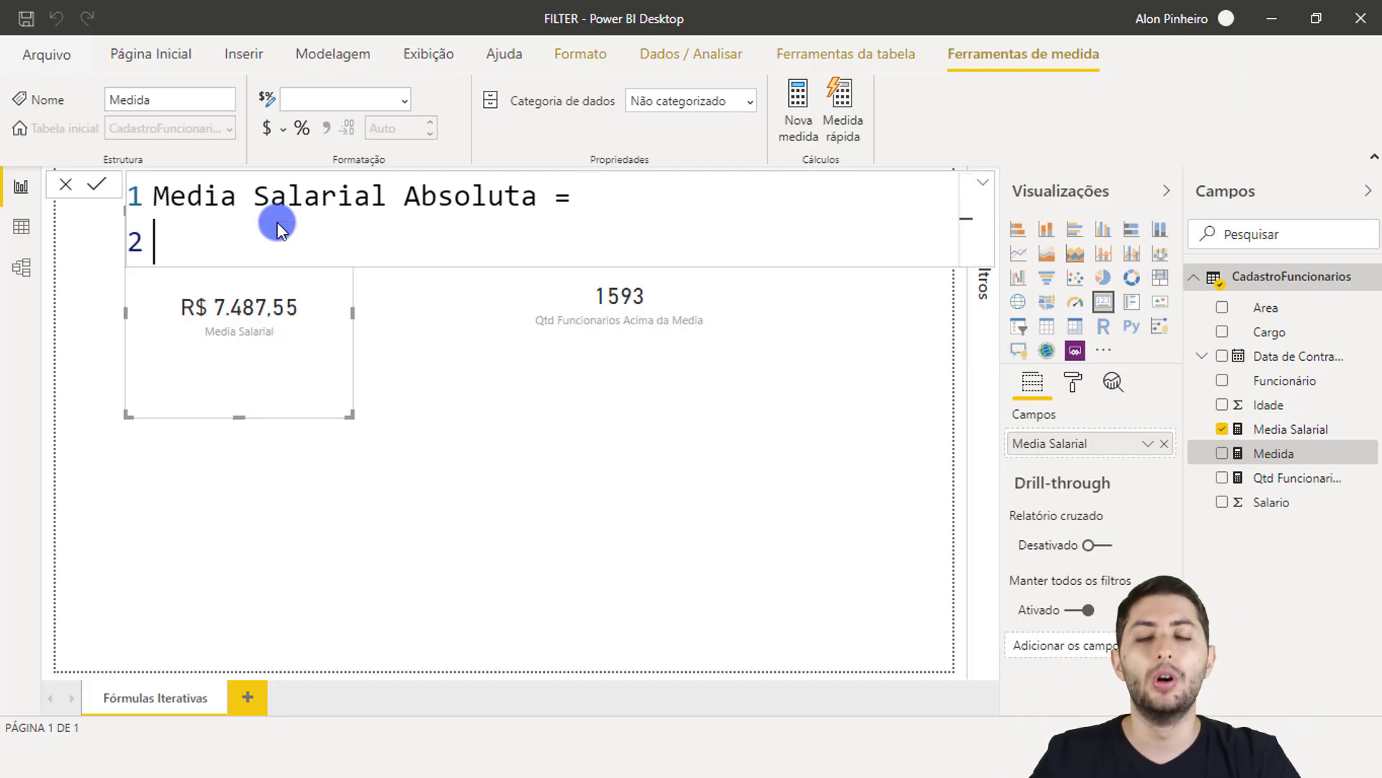
type("calcul")
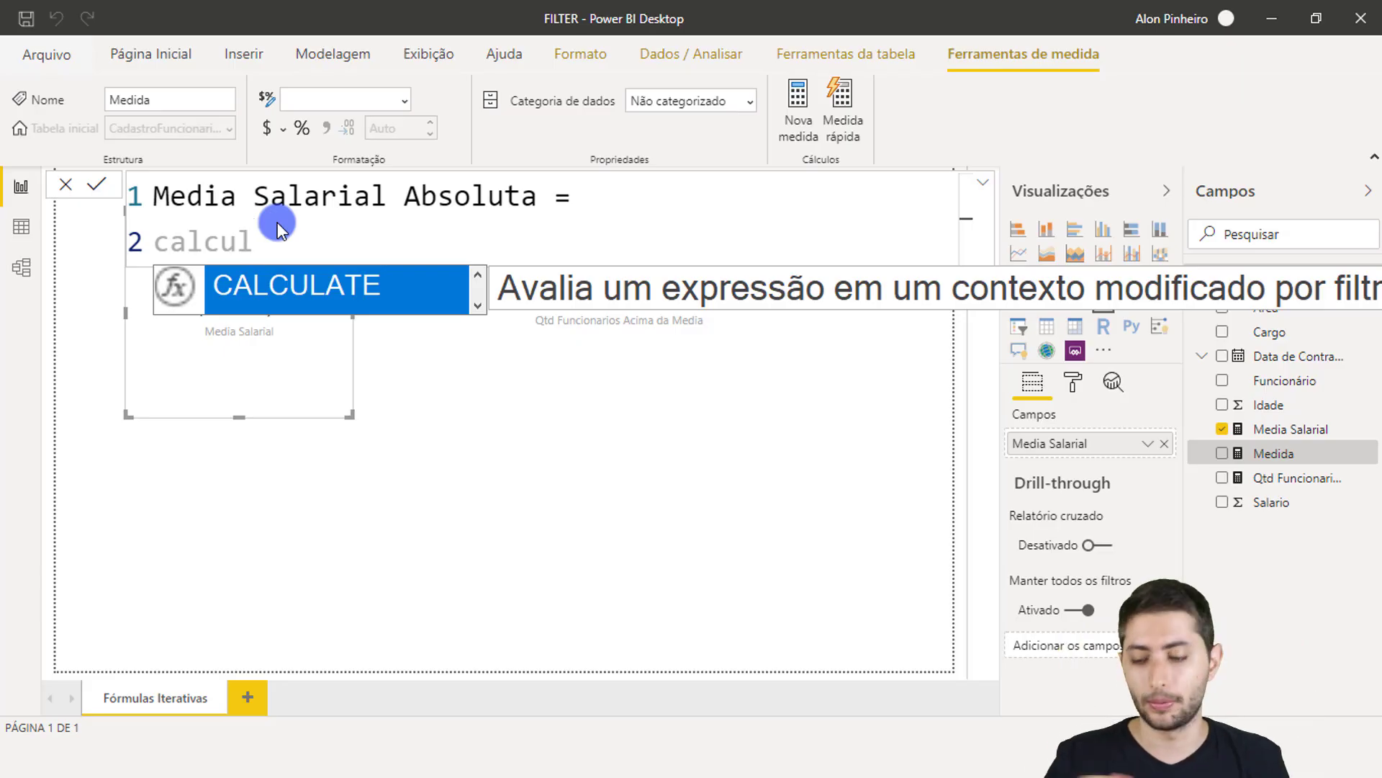
key("Tab")
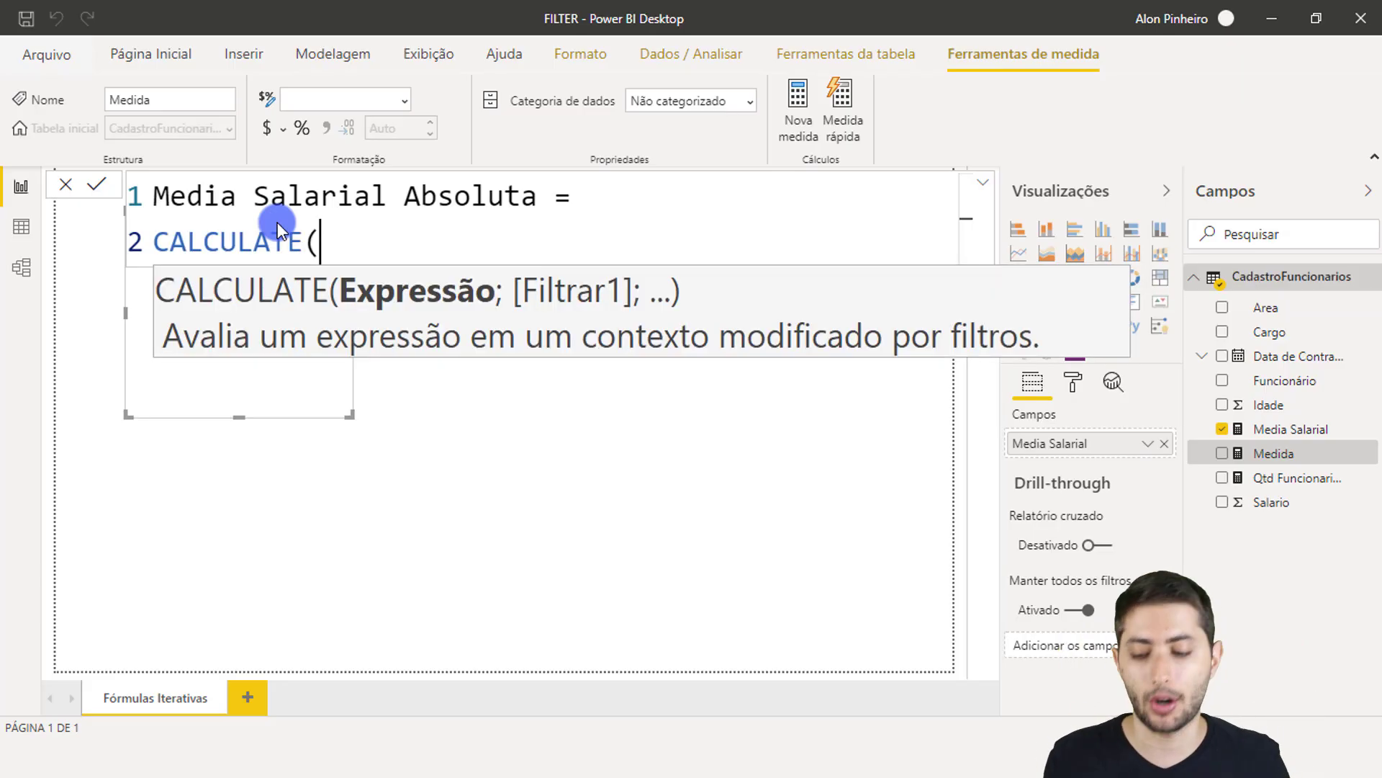
key("shift+Return")
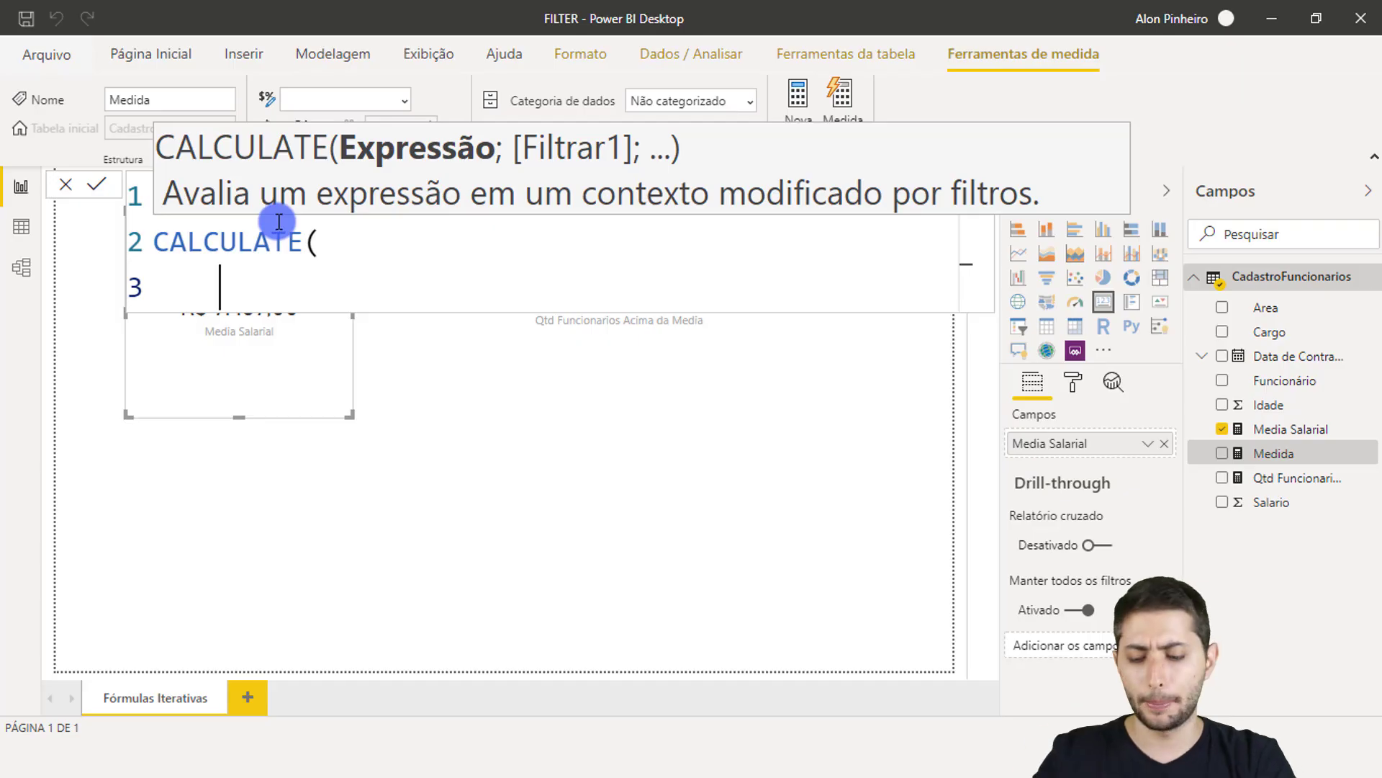
type("aver")
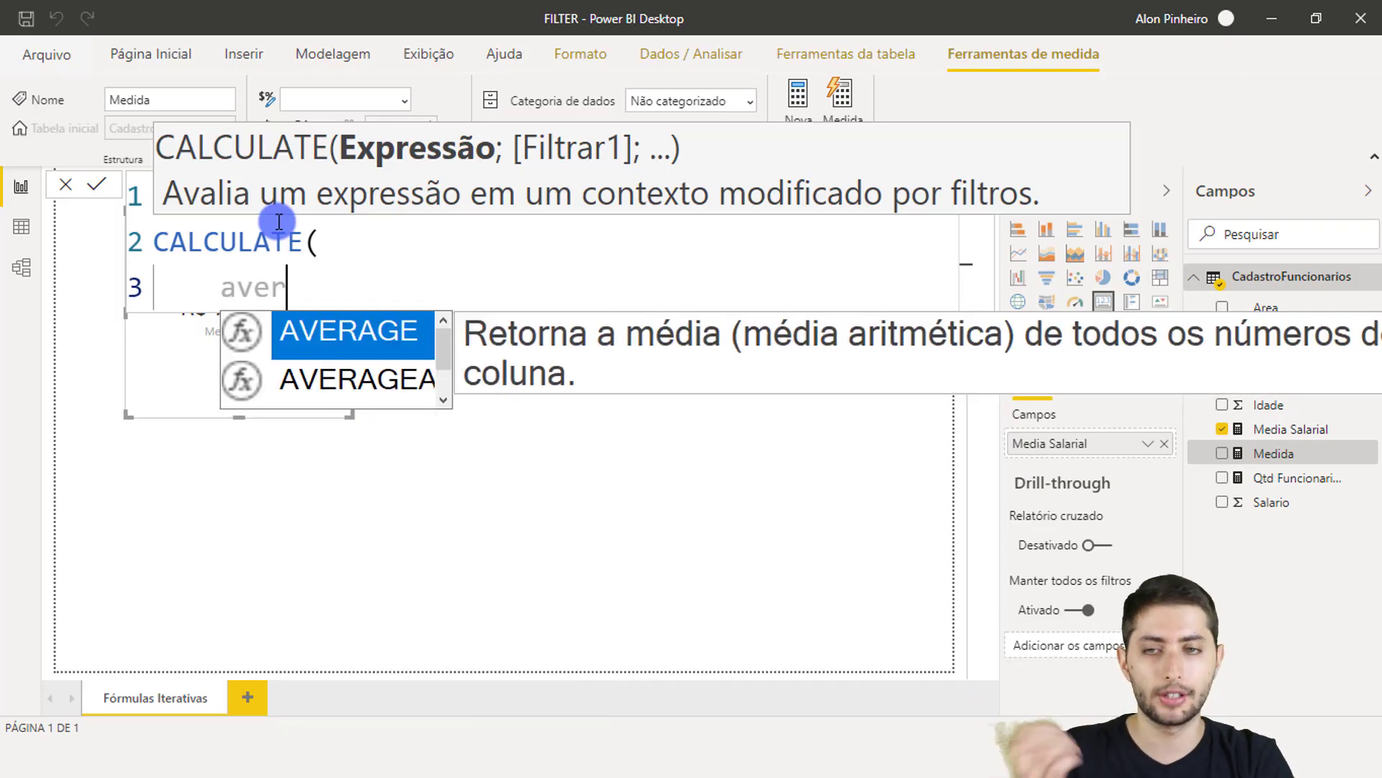
key("BackSpace")
key("BackSpace")
key("BackSpace")
key("BackSpace")
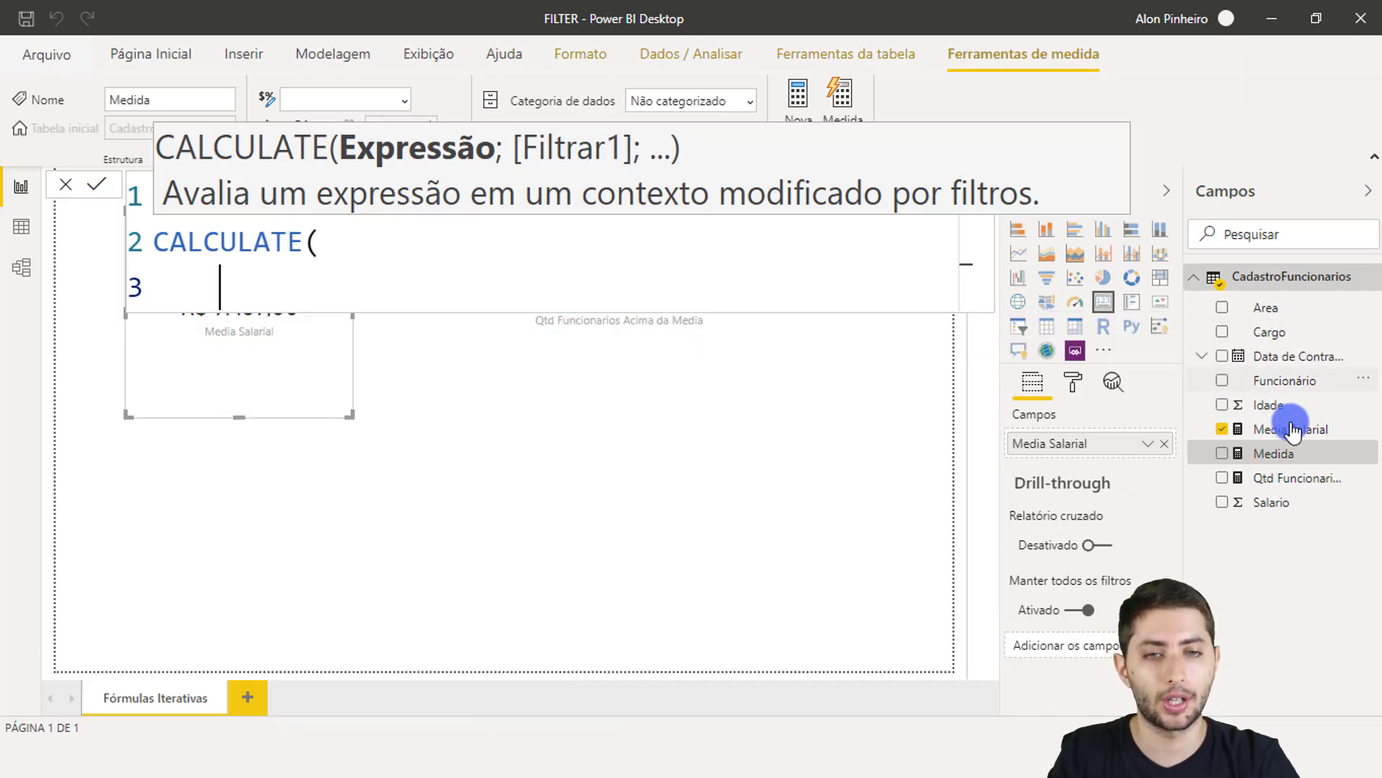
Step: Enter the [Media Salarial] measure as the CALCULATE expression and begin a new line for the filter argument
type("media")
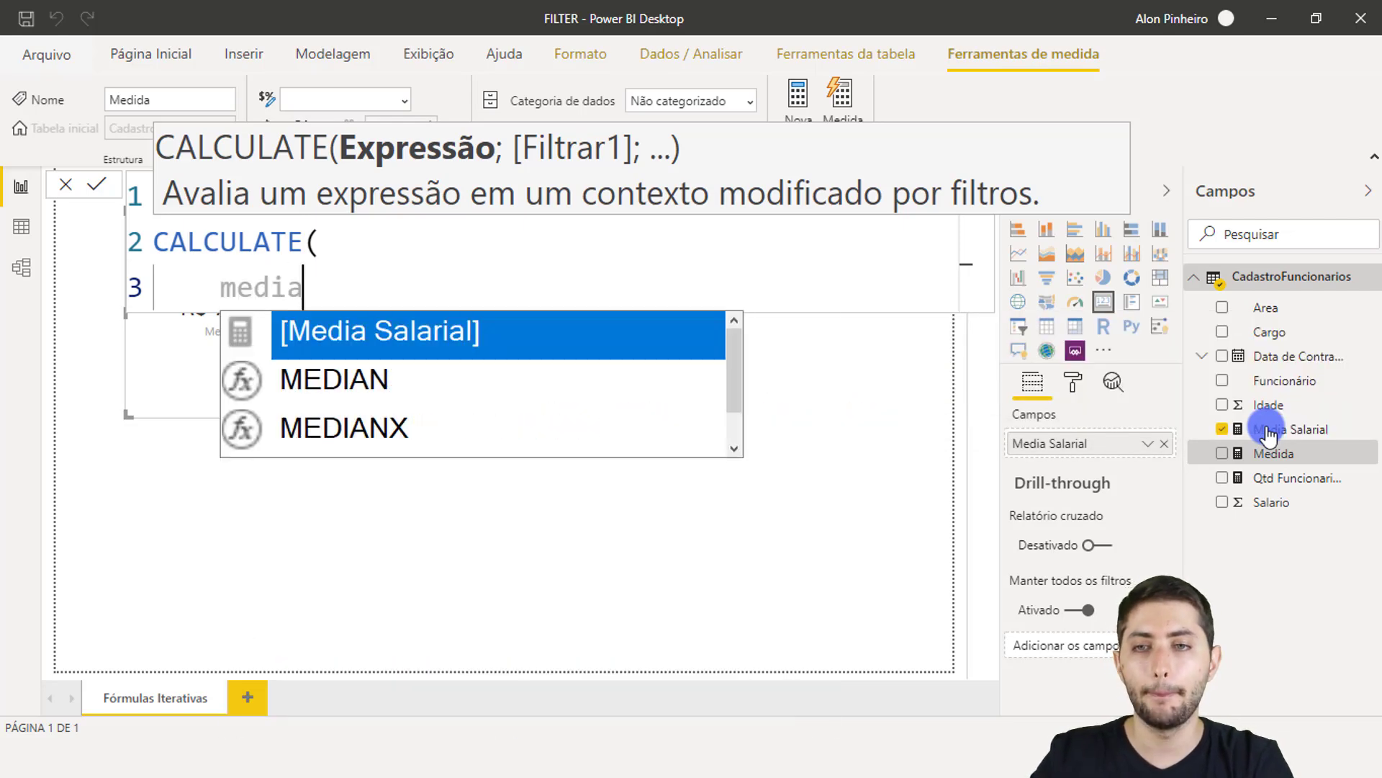
key("Tab")
type(";")
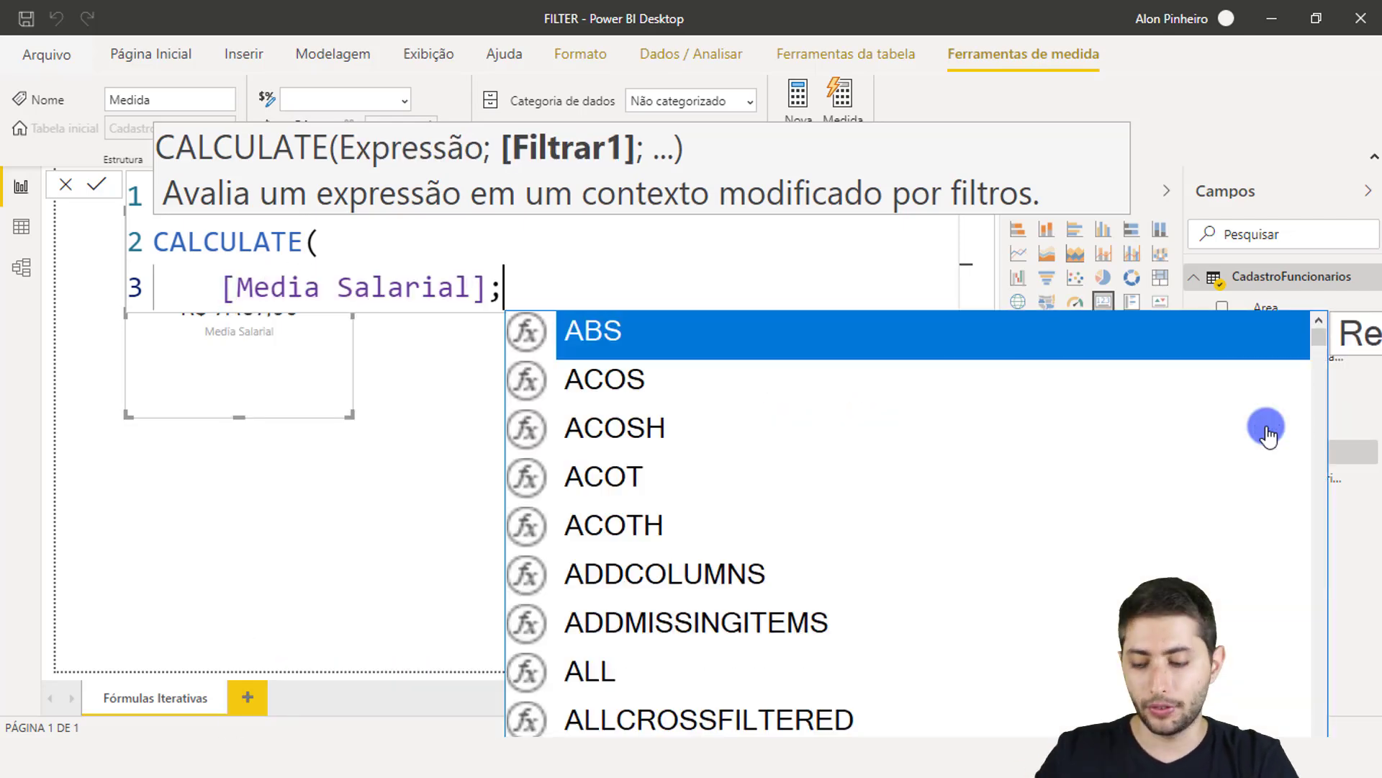
key("shift+Return")
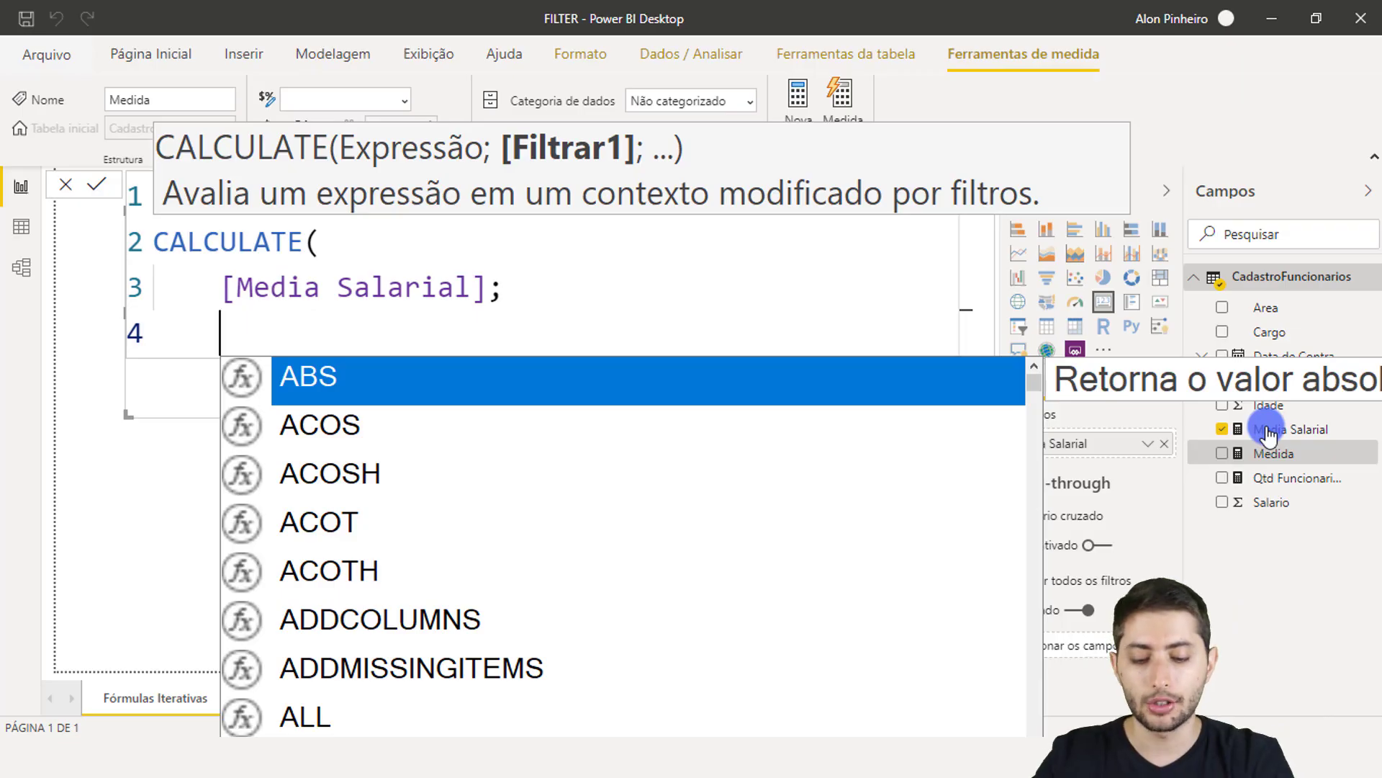
Step: Add ALL(CadastroFuncionarios) as the filter argument, close the CALCULATE function and commit the Media Salarial Absoluta measure
type("all")
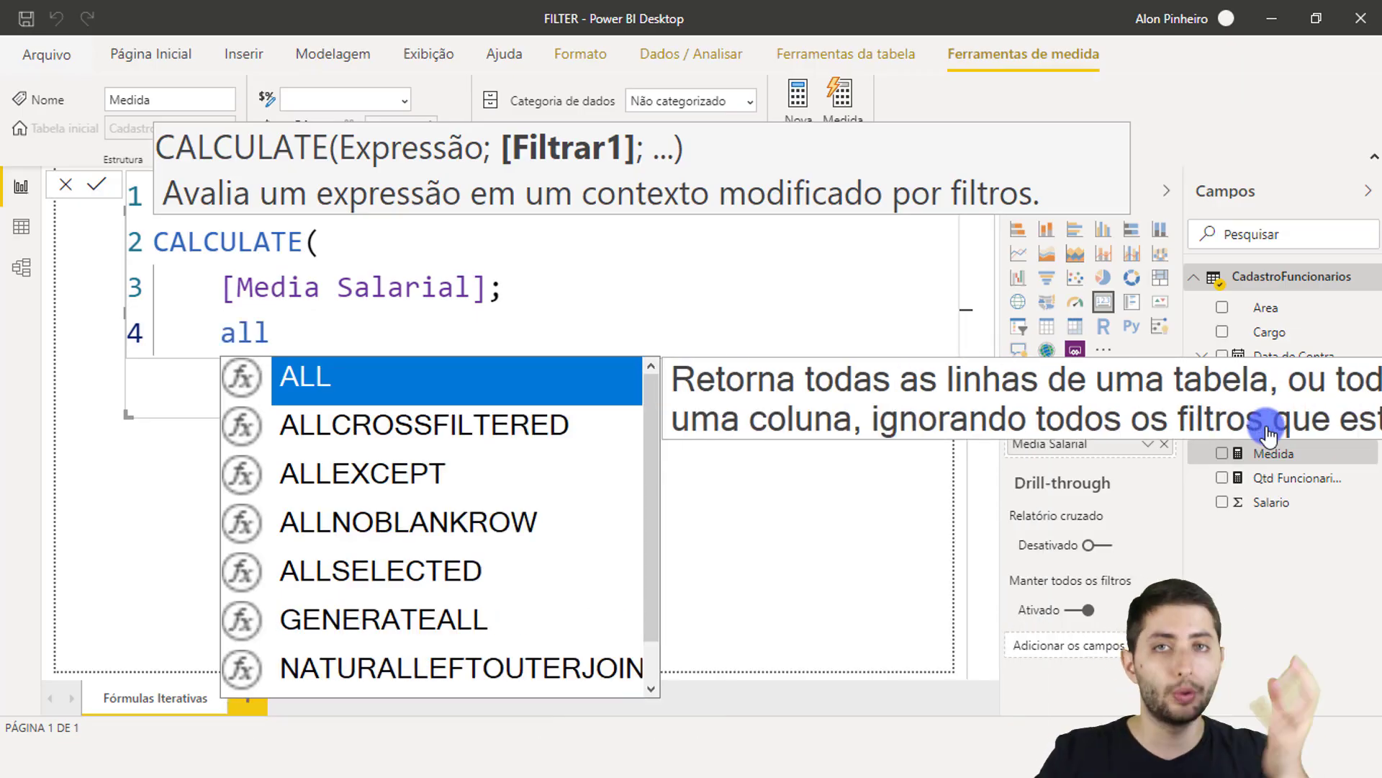
key("Tab")
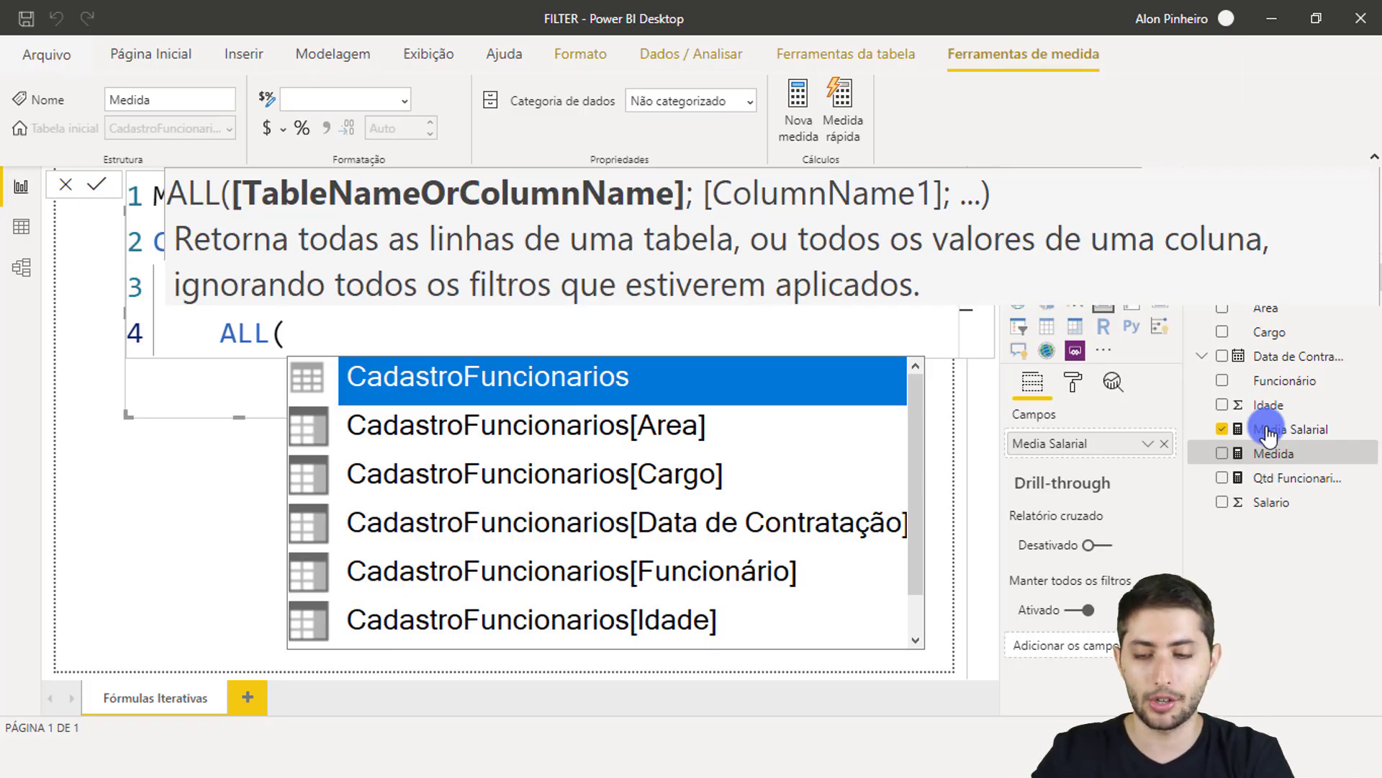
type("cadastr")
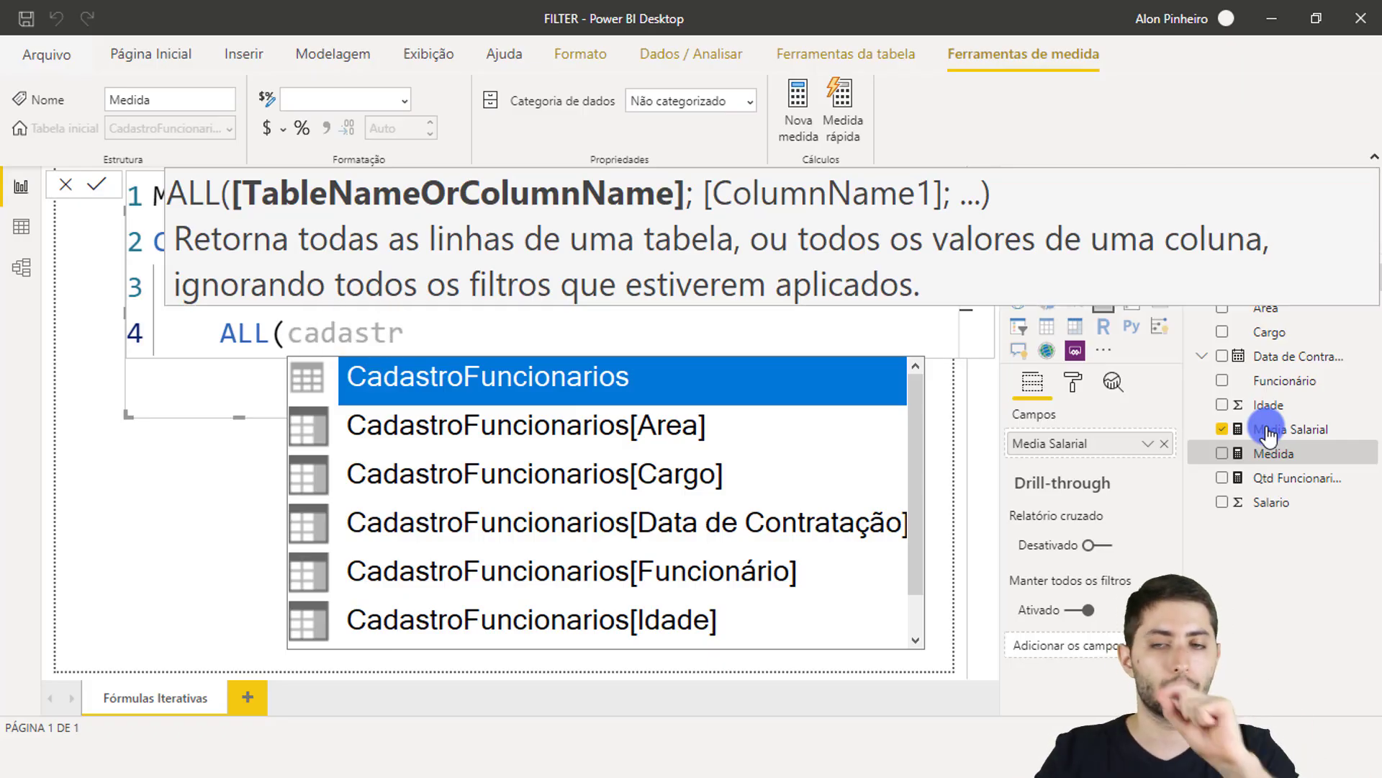
key("Tab")
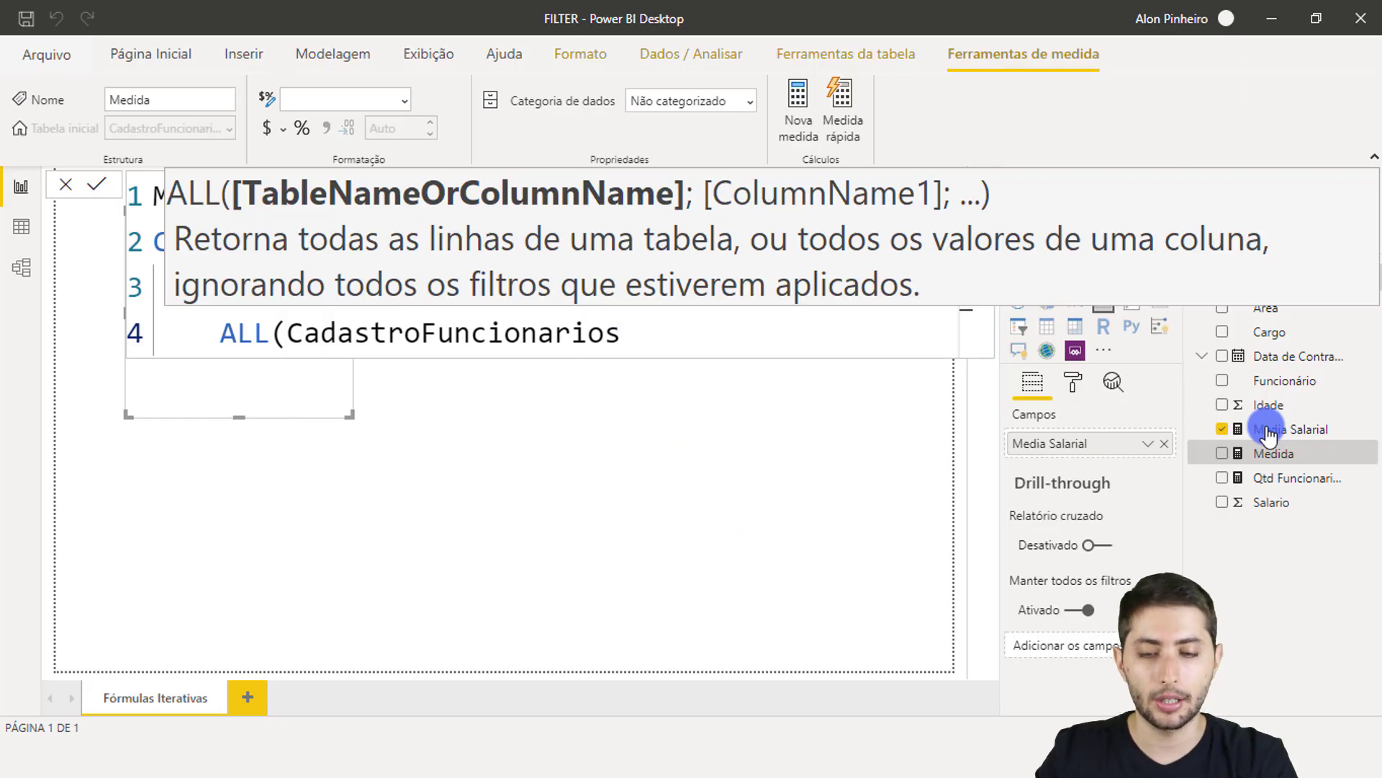
type(")")
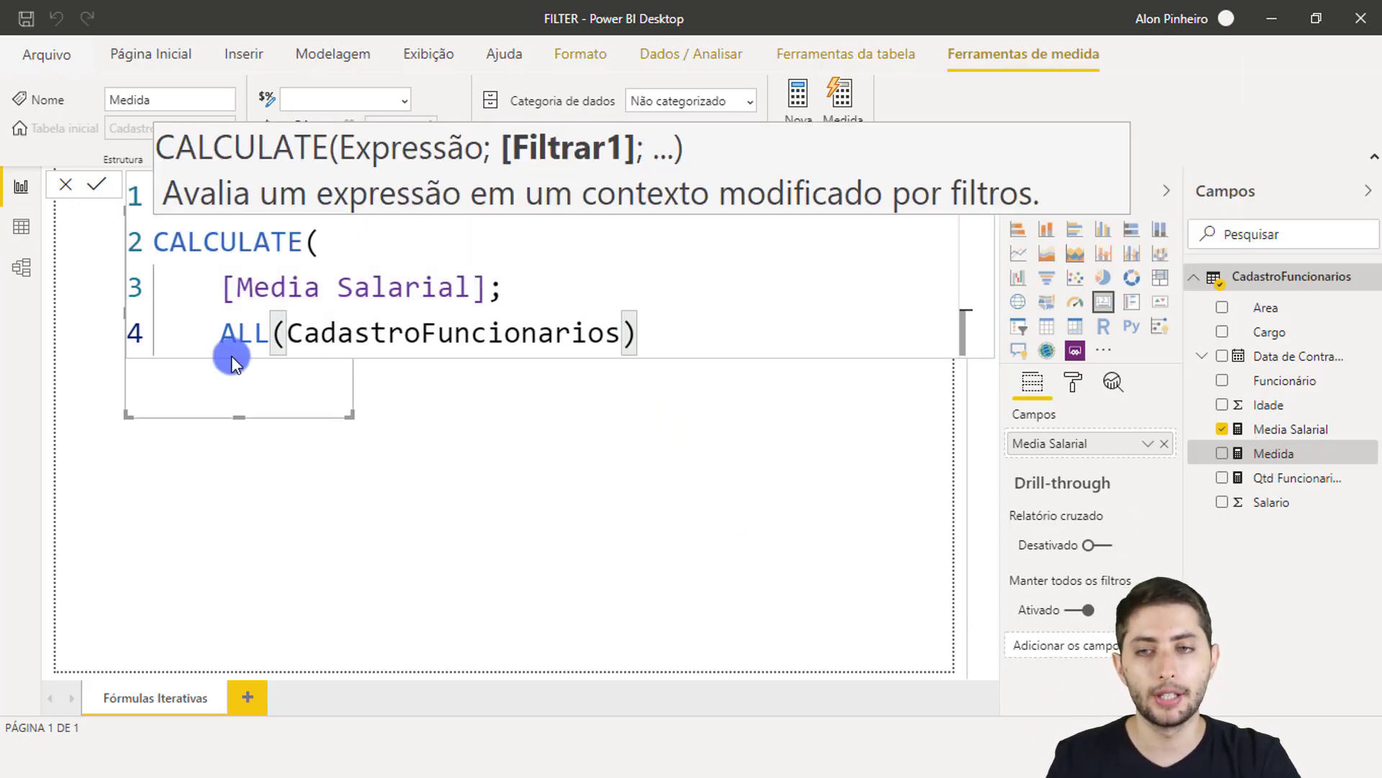
type(")")
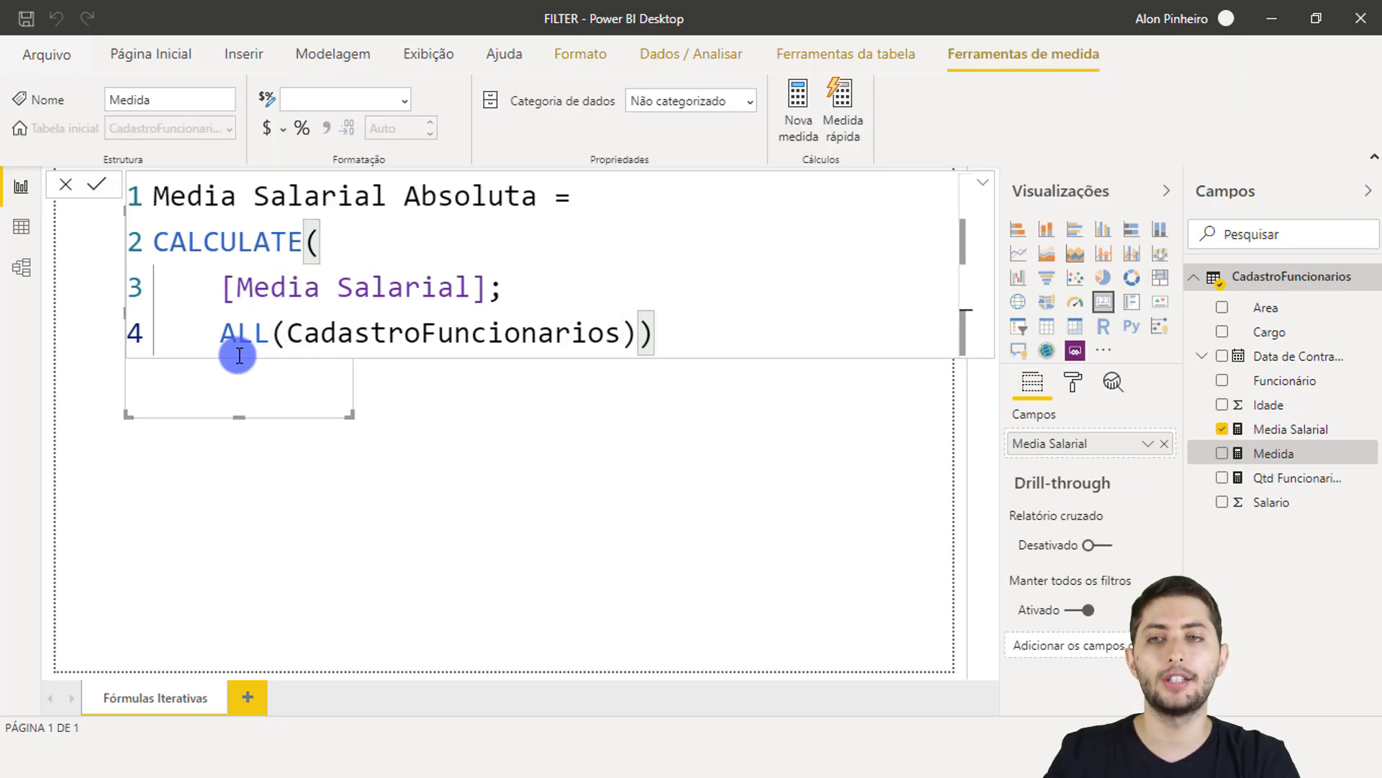
key("Return")
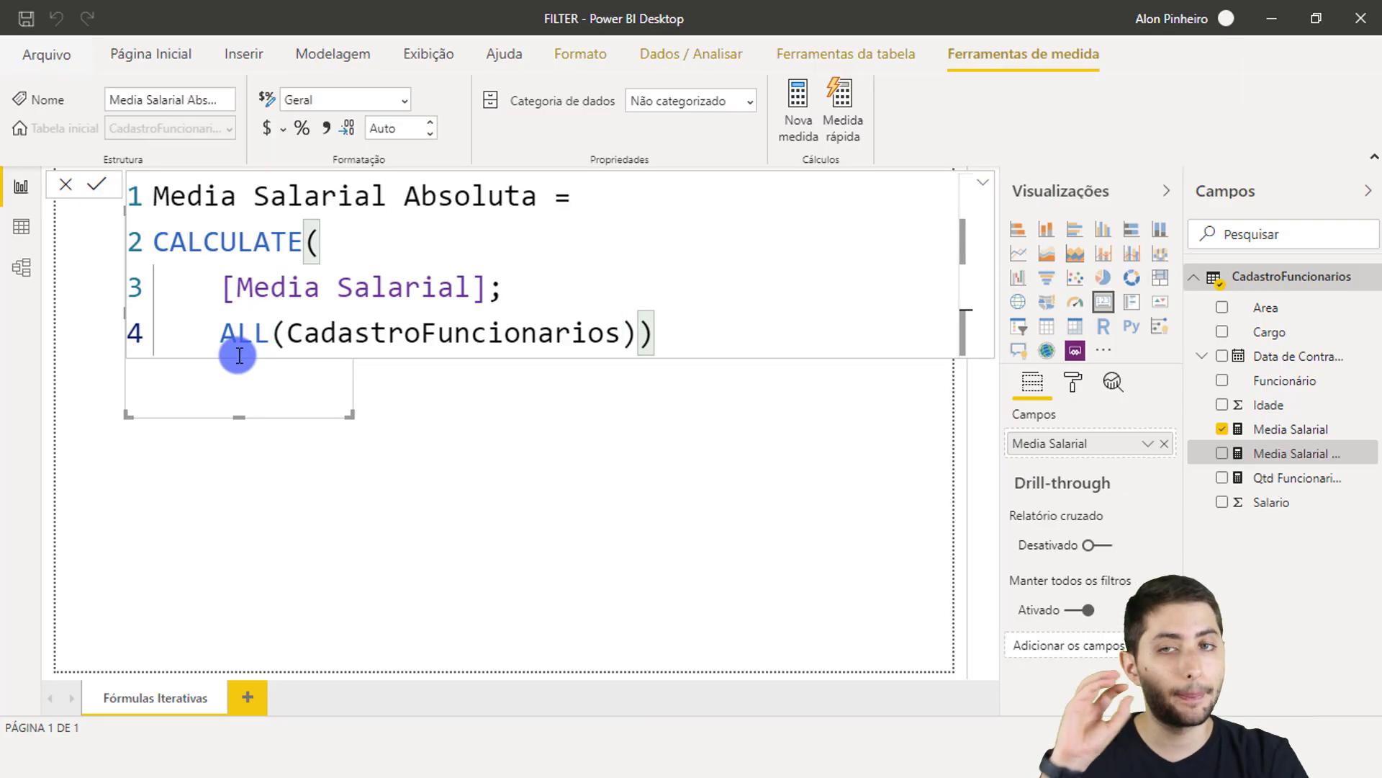
Step: Review the Media Salarial Absoluta formula: its name, the [Media Salarial] expression, the ALL(CadastroFuncionarios) filter and the CALCULATE function
left_click_drag(154, 198, 537, 195)
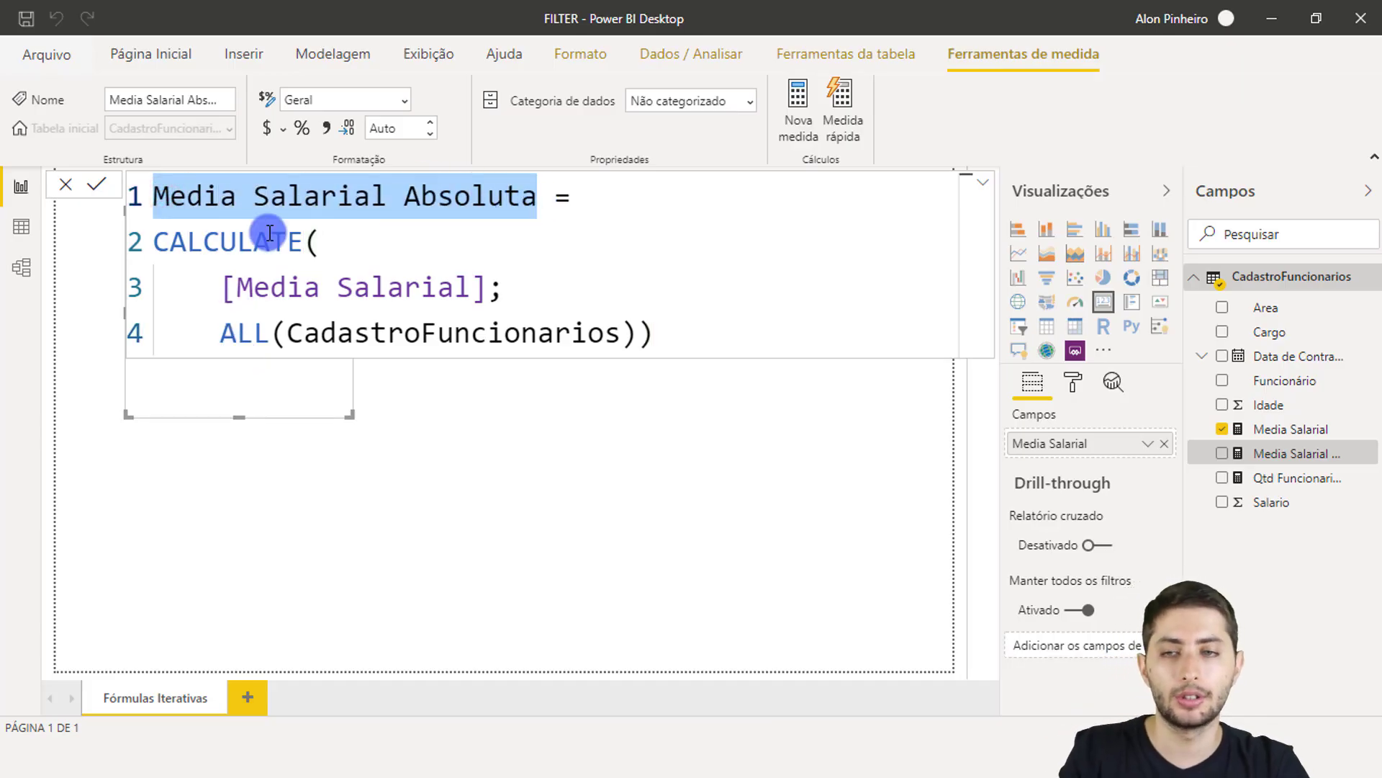
left_click_drag(217, 285, 497, 278)
left_click_drag(218, 337, 585, 342)
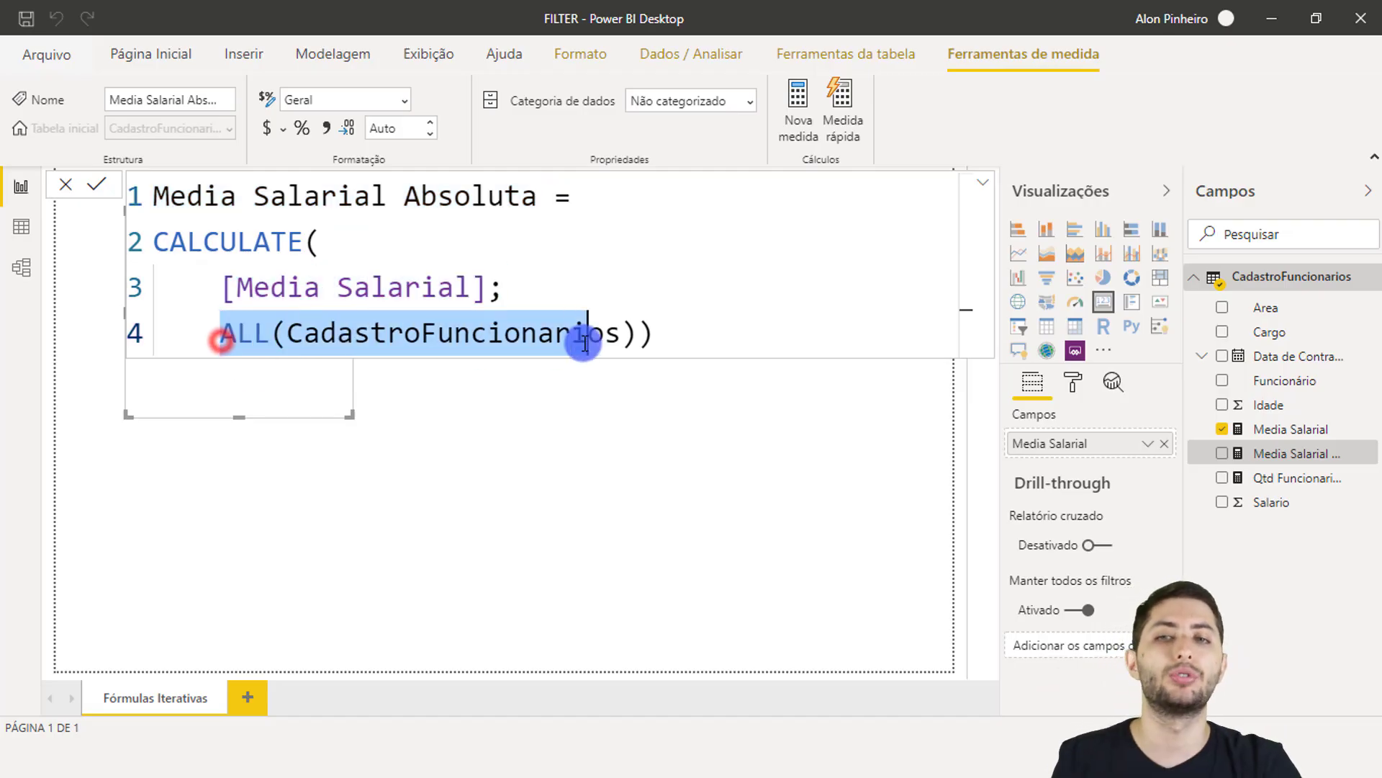
left_click_drag(159, 238, 345, 234)
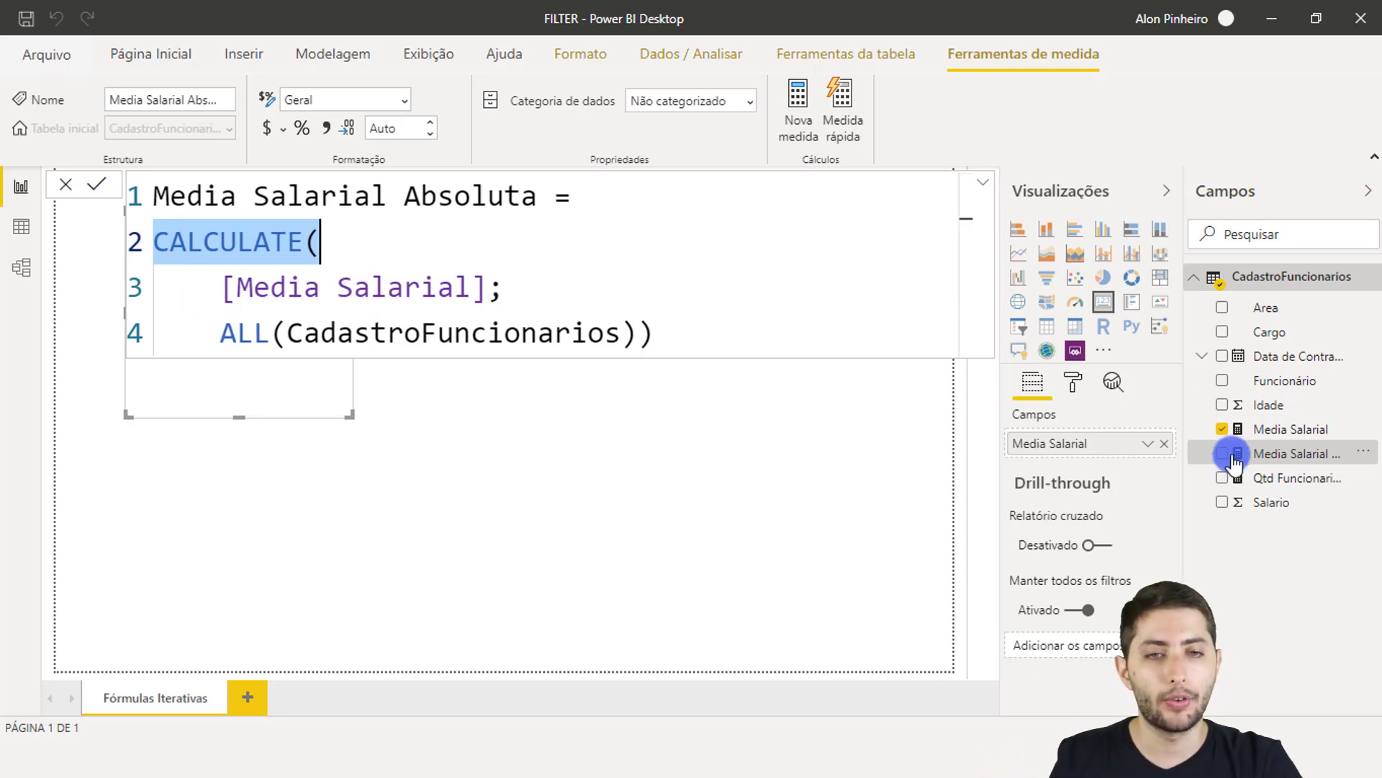
Step: In the Qtd Funcionarios Acima da Media measure, replace [Media Salarial] with [Media Salarial Absoluta] in the FILTER comparison and apply the formula
left_click(1284, 478)
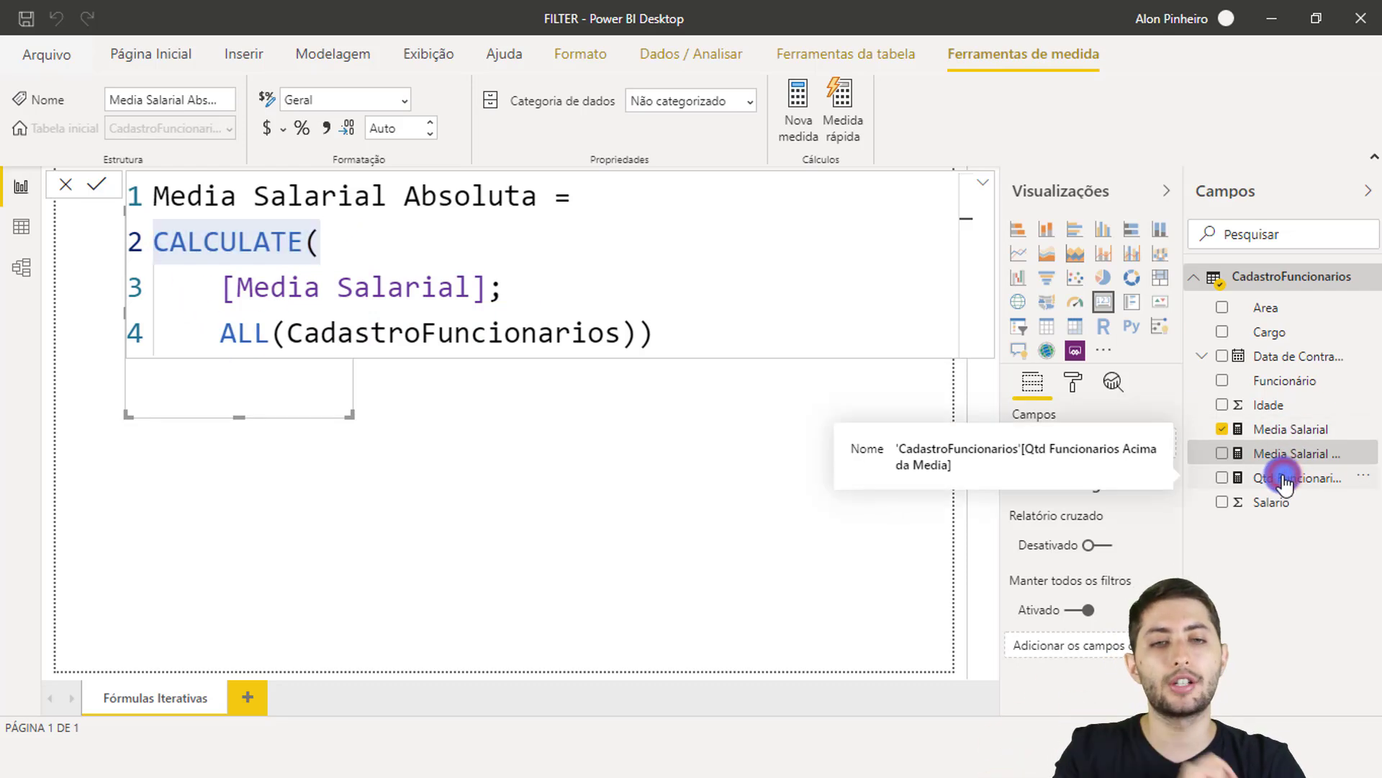
left_click(1271, 484)
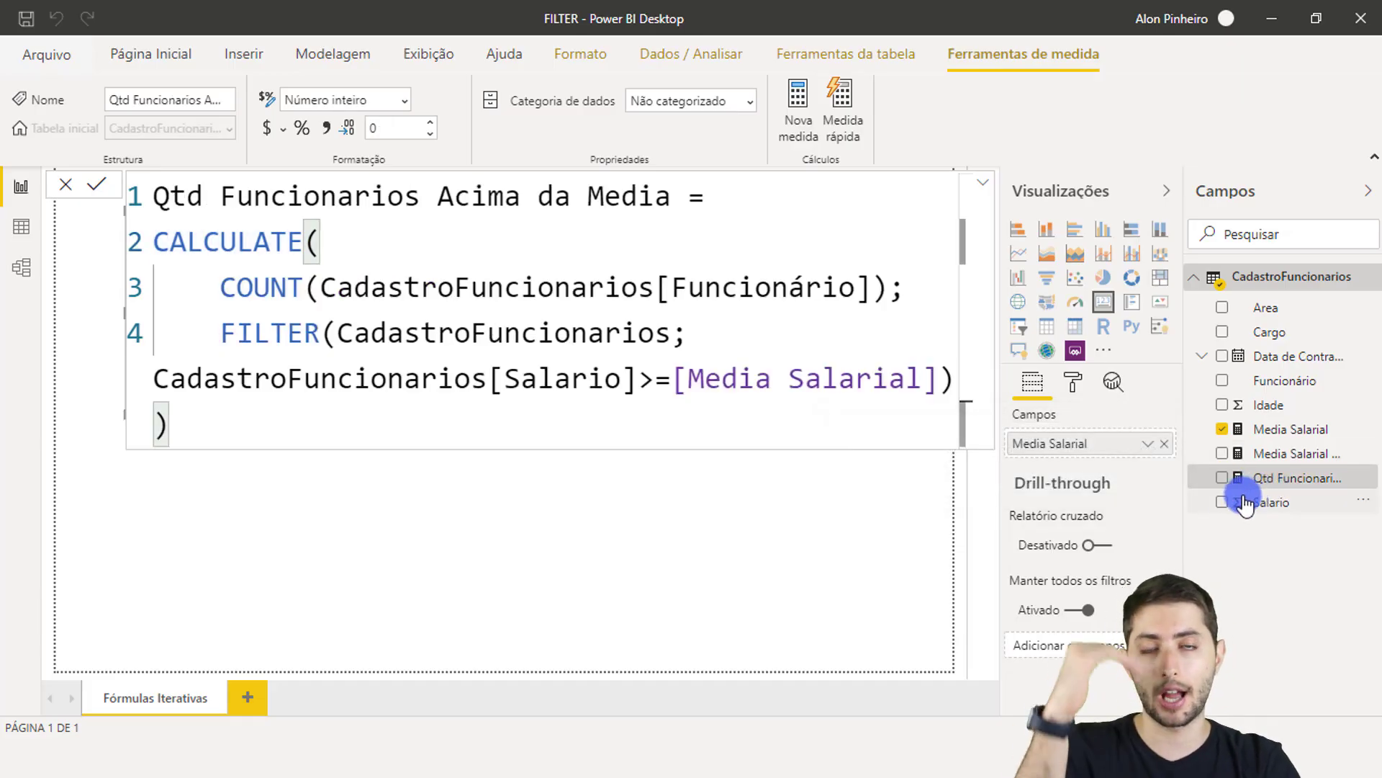
left_click(675, 378)
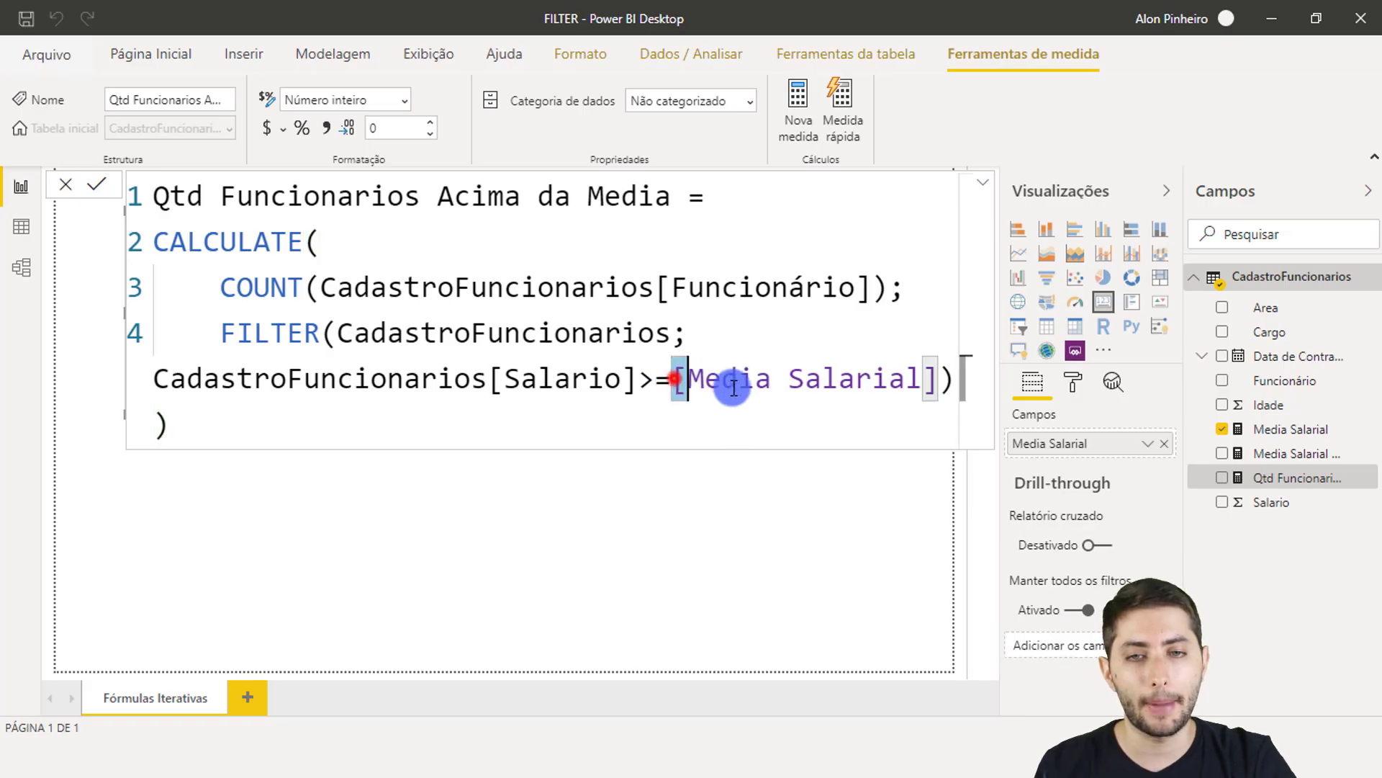
left_click_drag(733, 388, 936, 384)
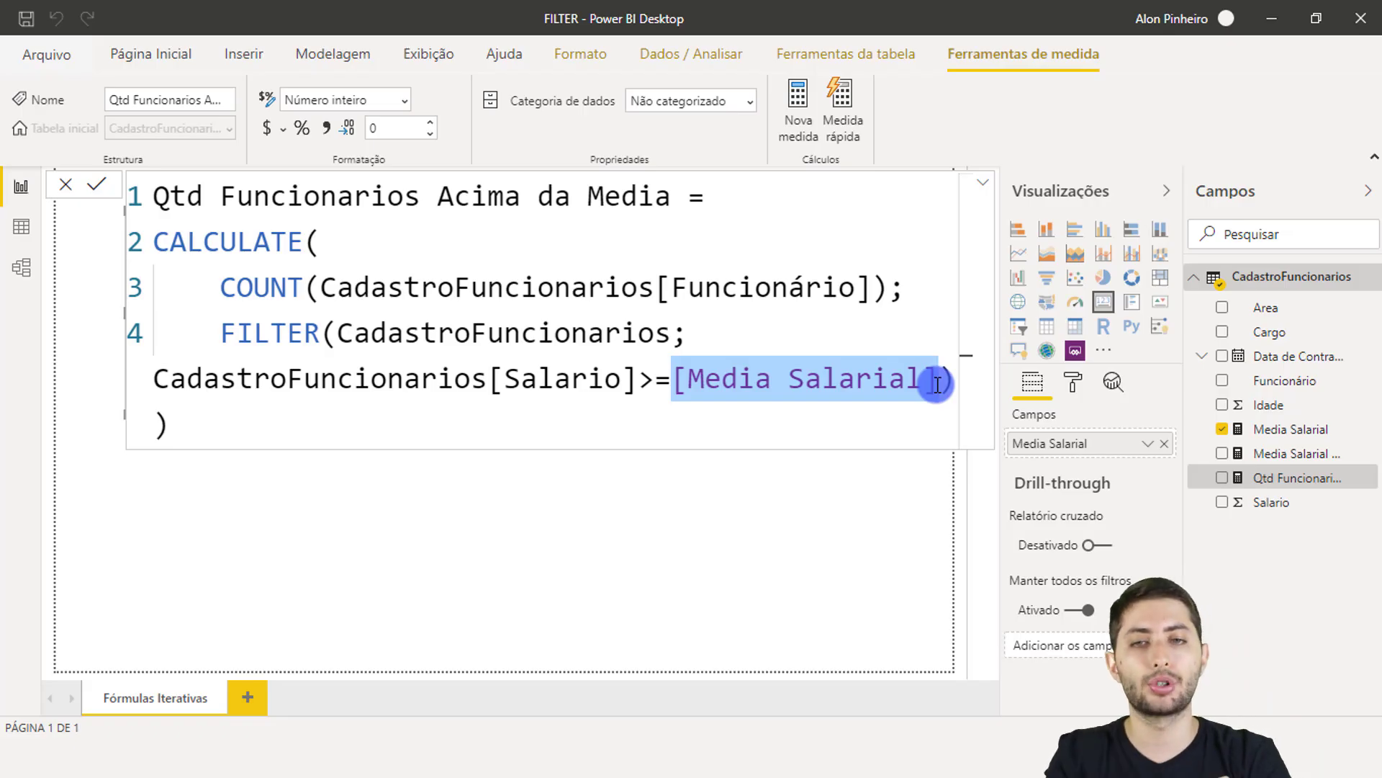
key("Delete")
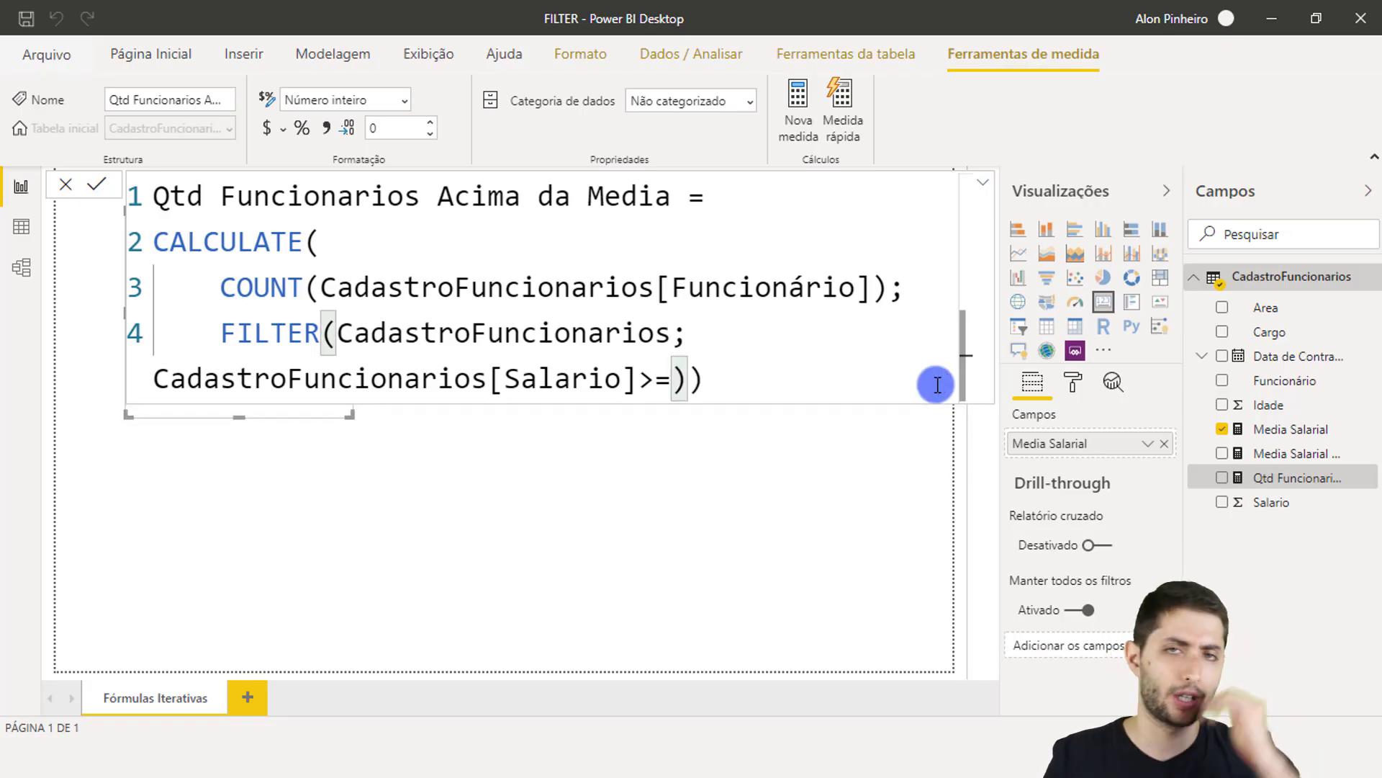
type("medi")
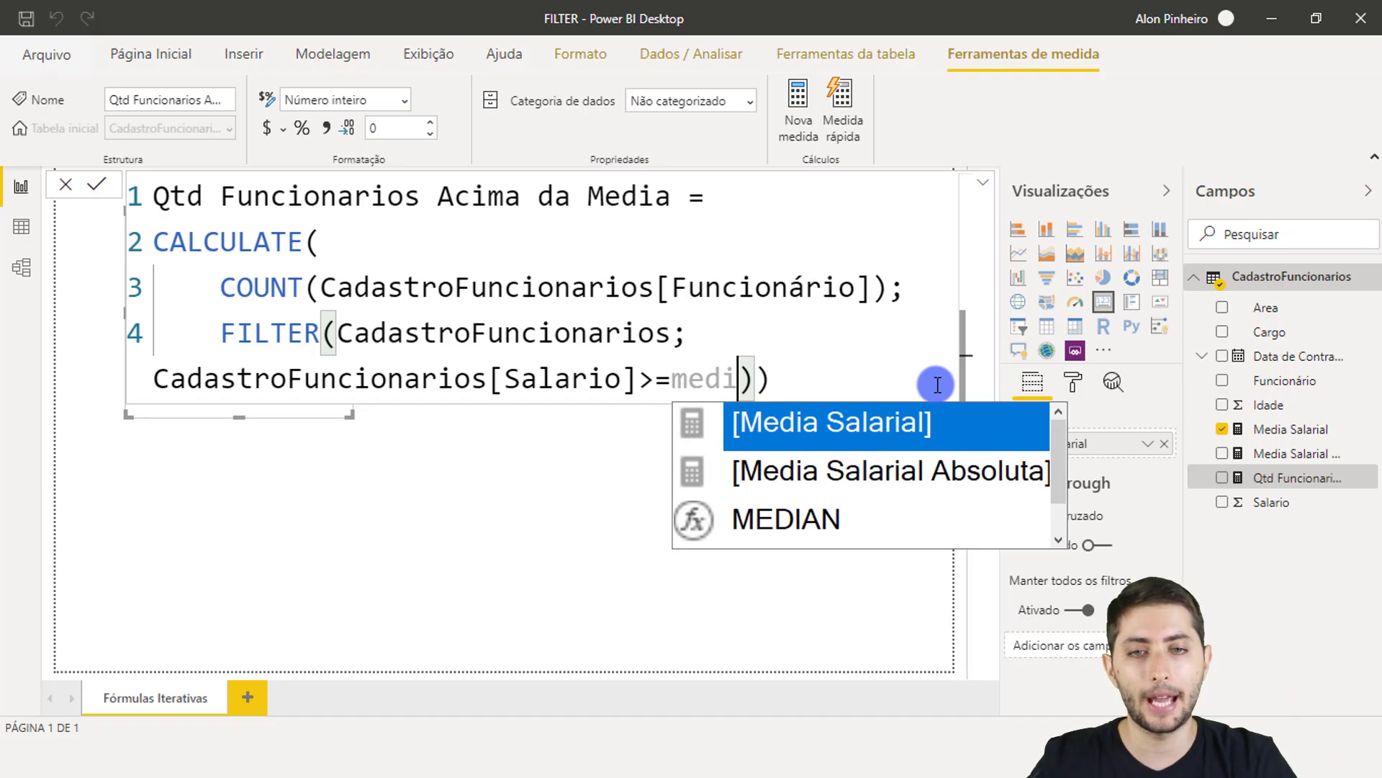
key("Down")
key("Tab")
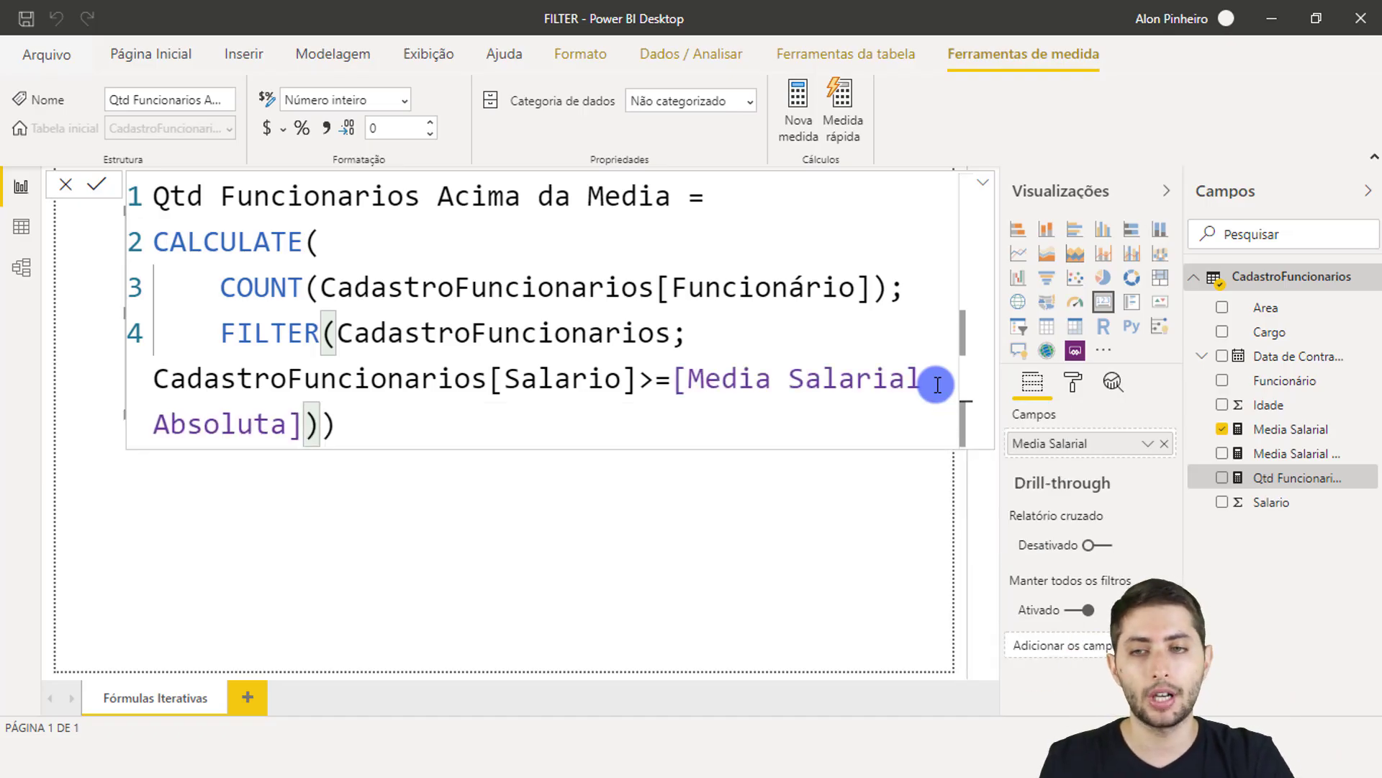
key("Right")
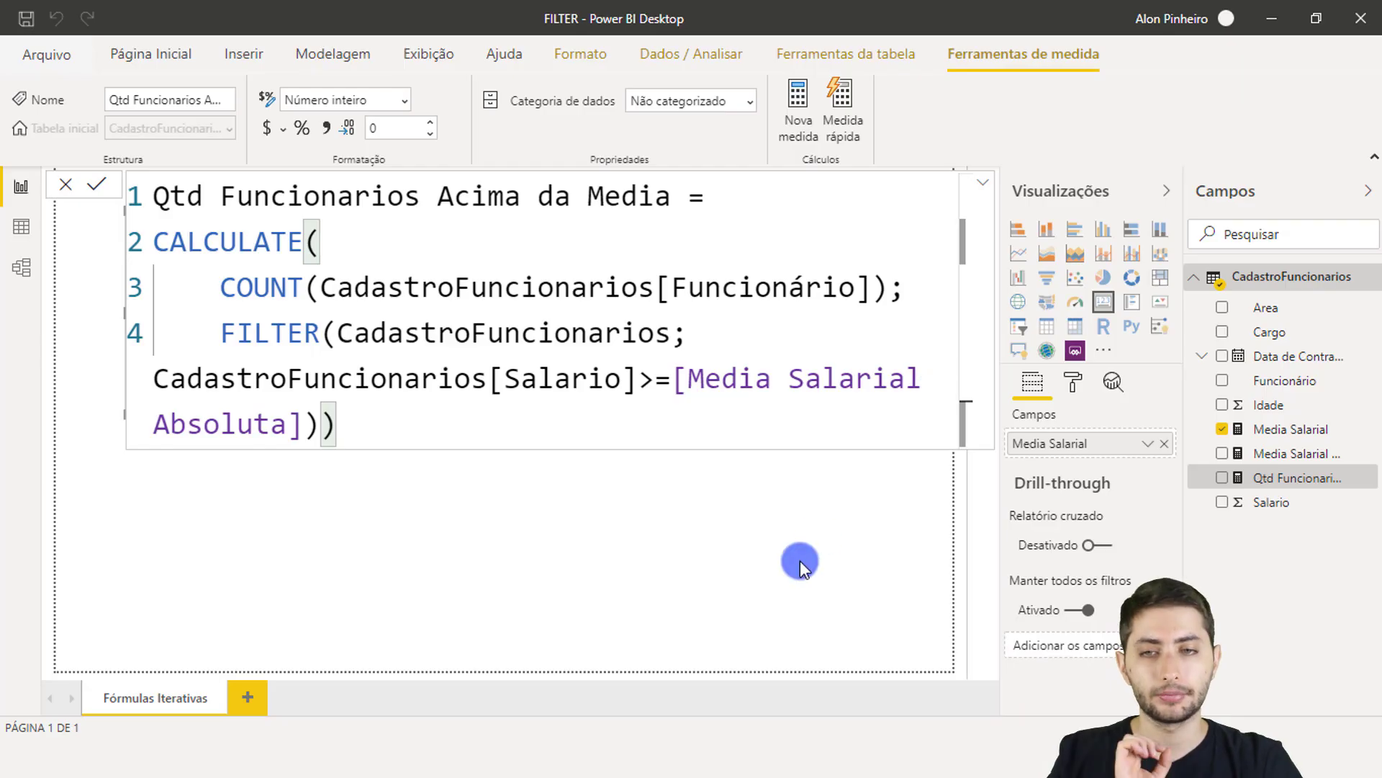
left_click(797, 564)
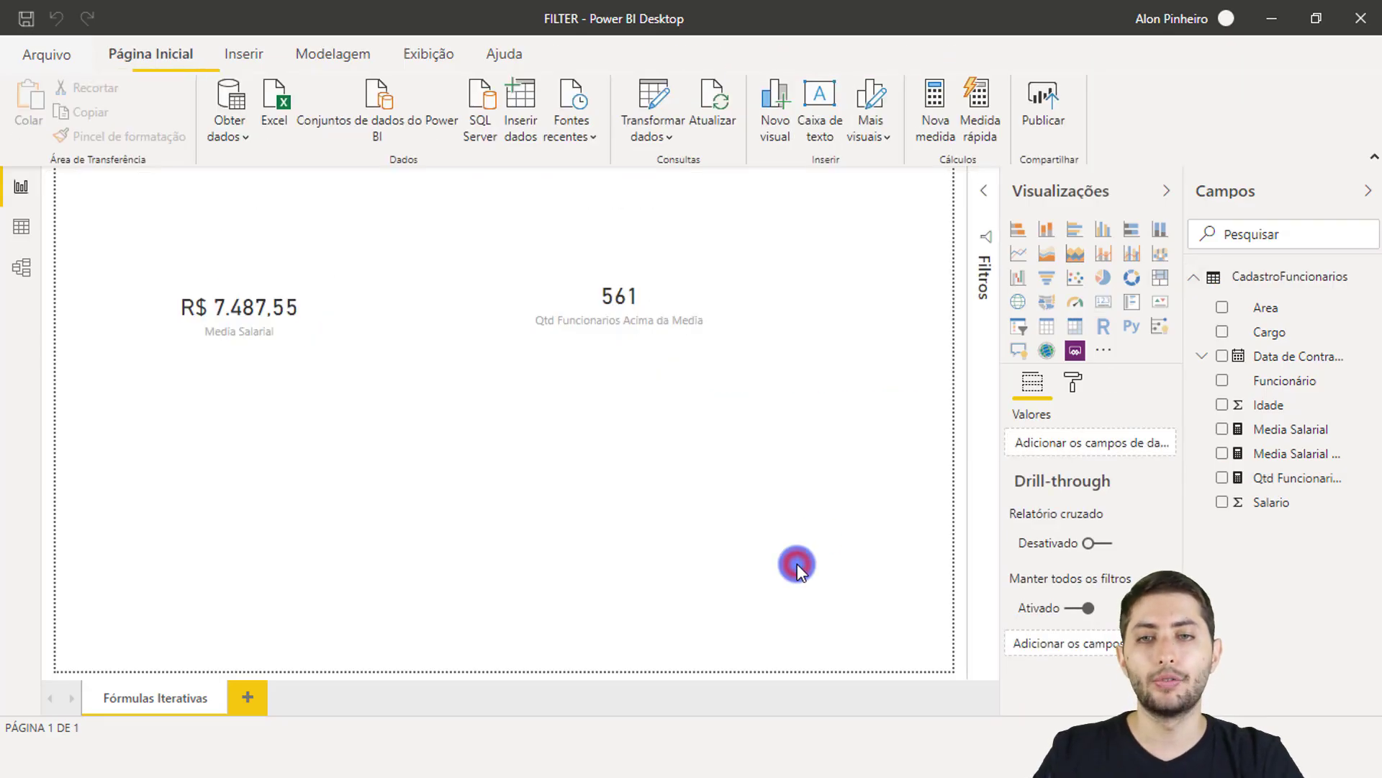
Step: Check the Qtd Funcionarios Acima da Media card, widen the field list, then examine the first row's Funcionário and Salario in the table data
left_click(625, 318)
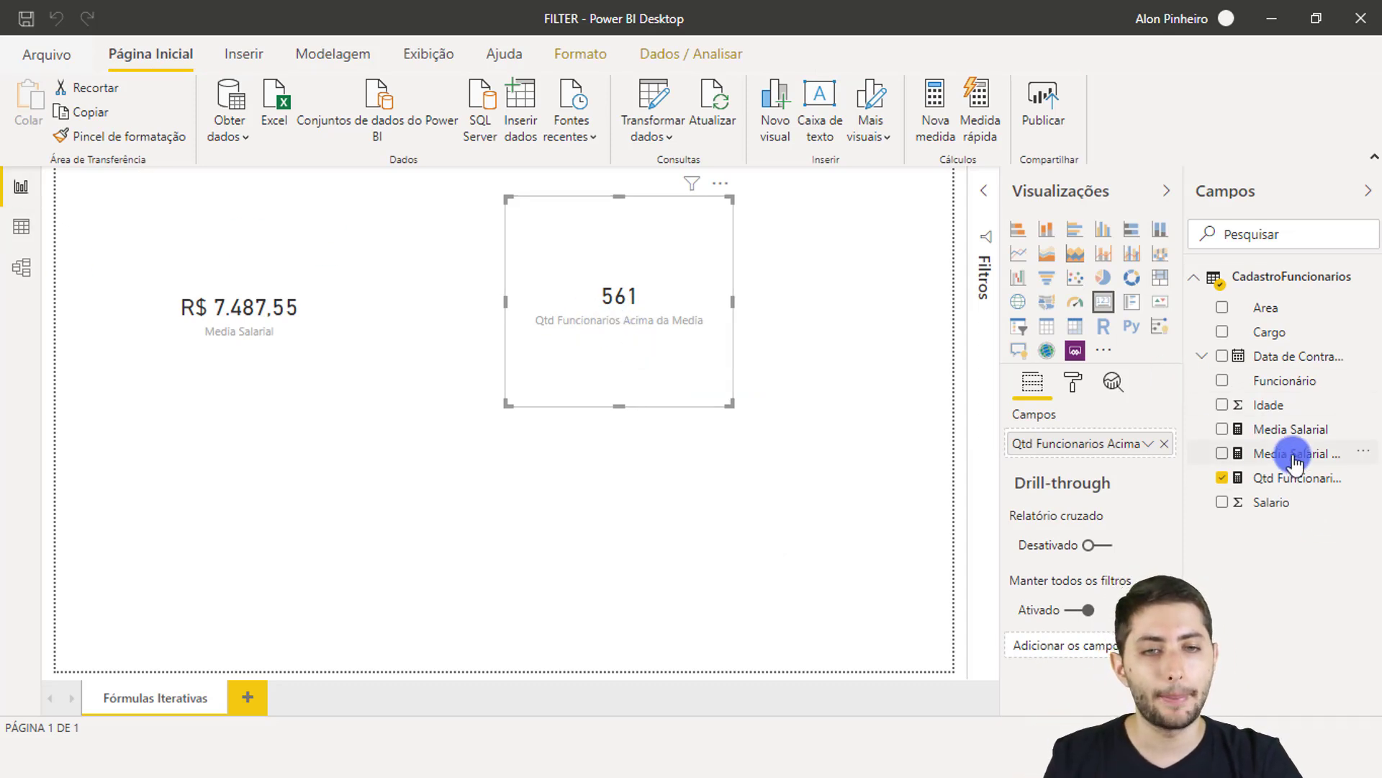
left_click_drag(1176, 441, 1165, 440)
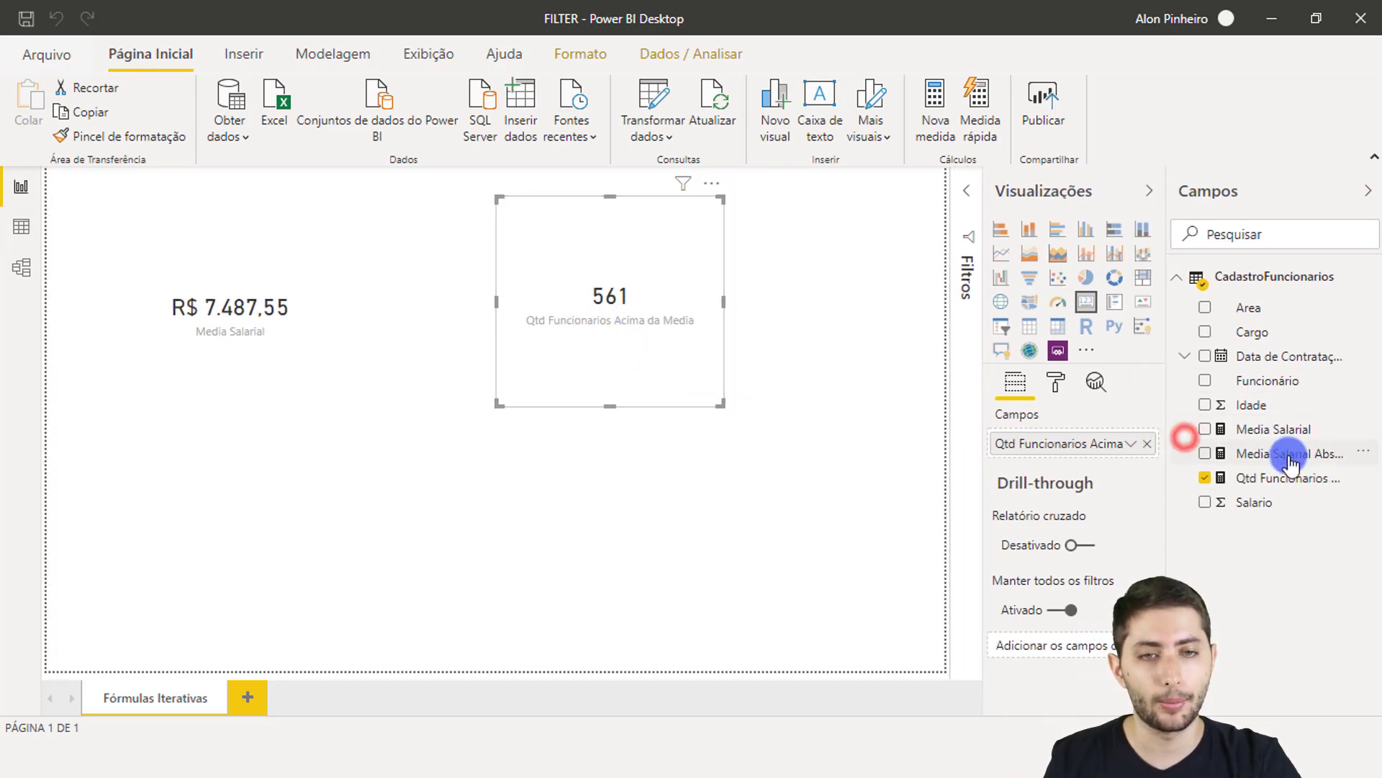
left_click(10, 241)
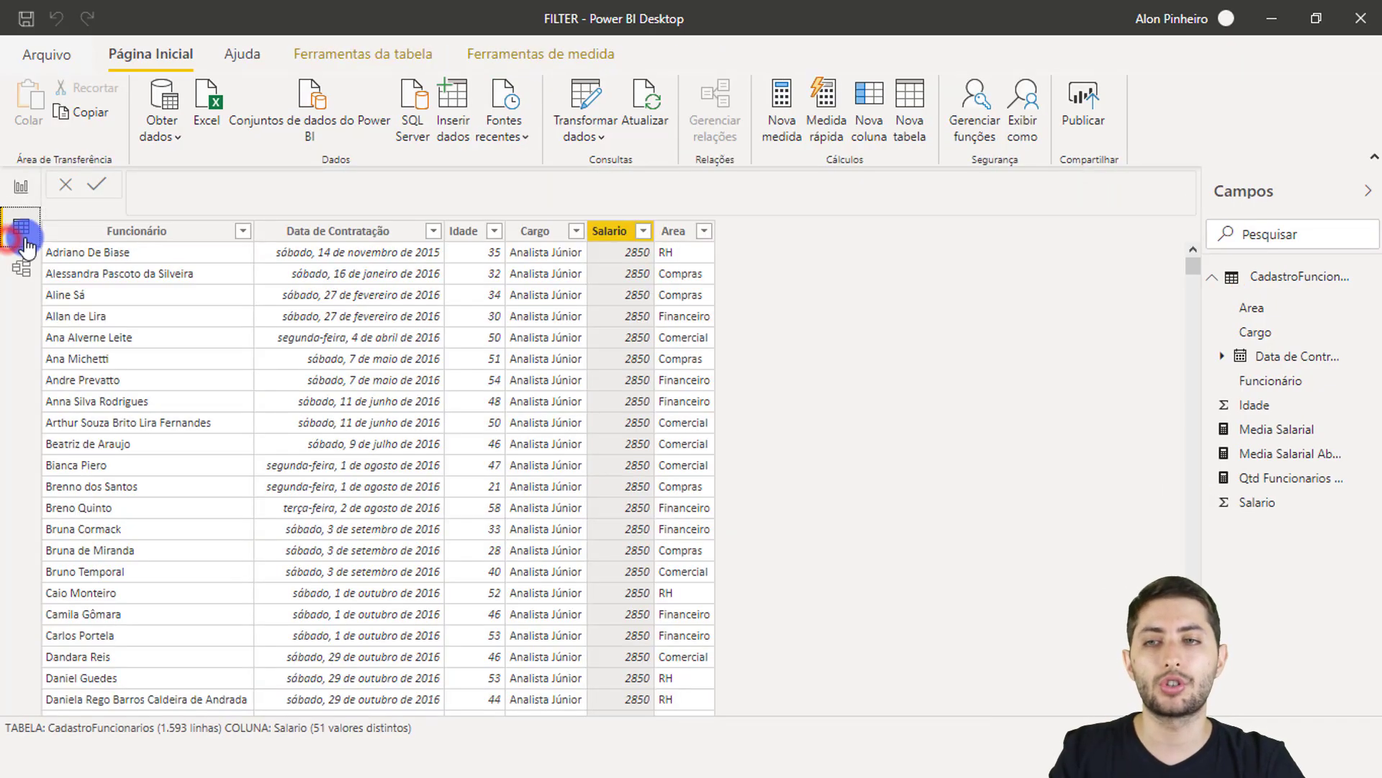
left_click(78, 254)
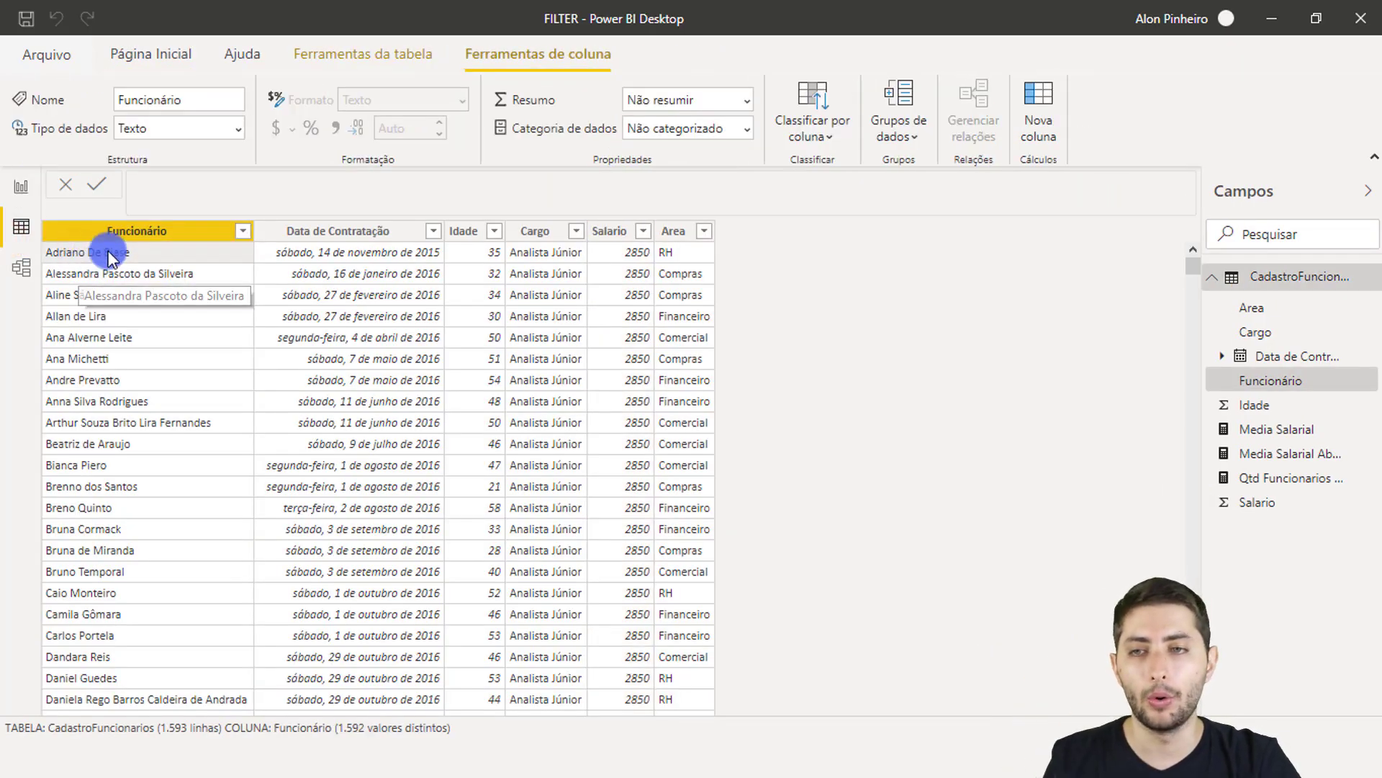
left_click(619, 259)
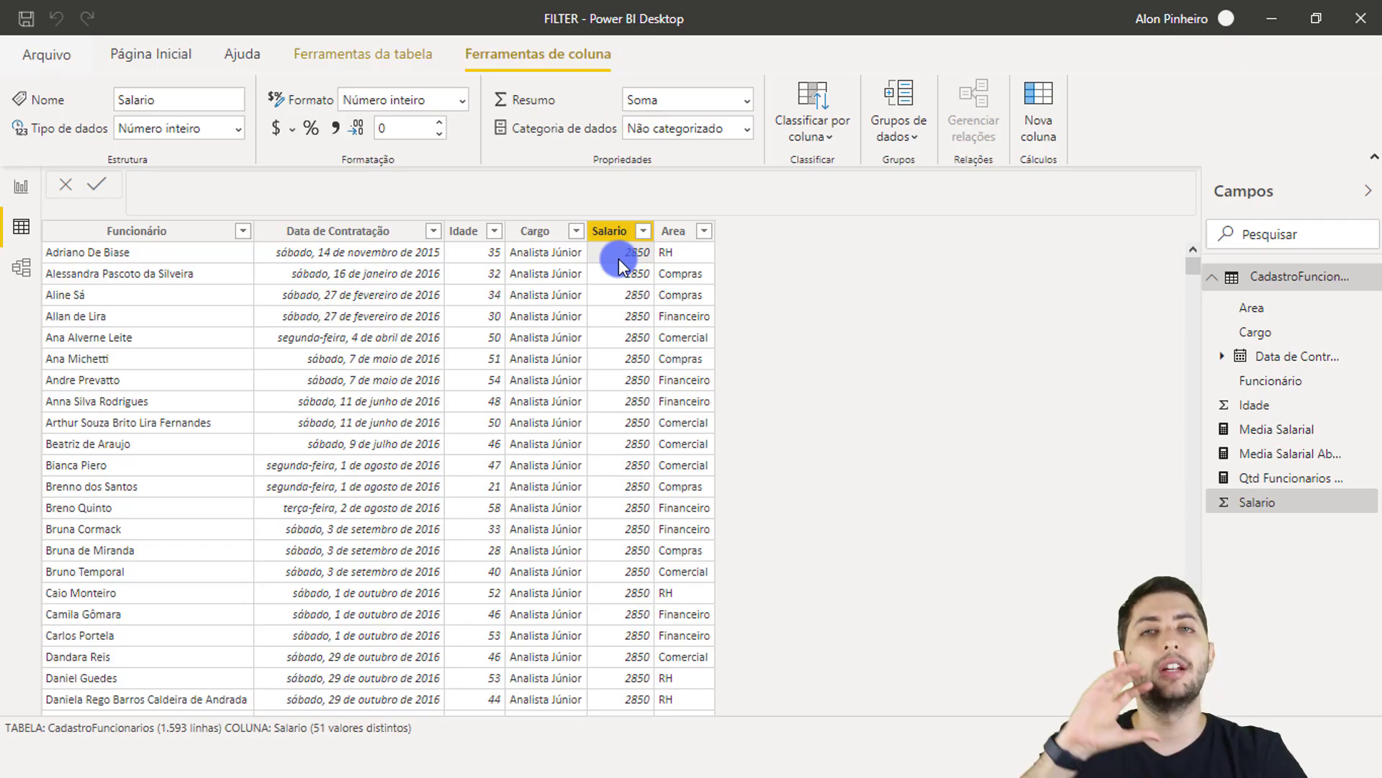
left_click(196, 262)
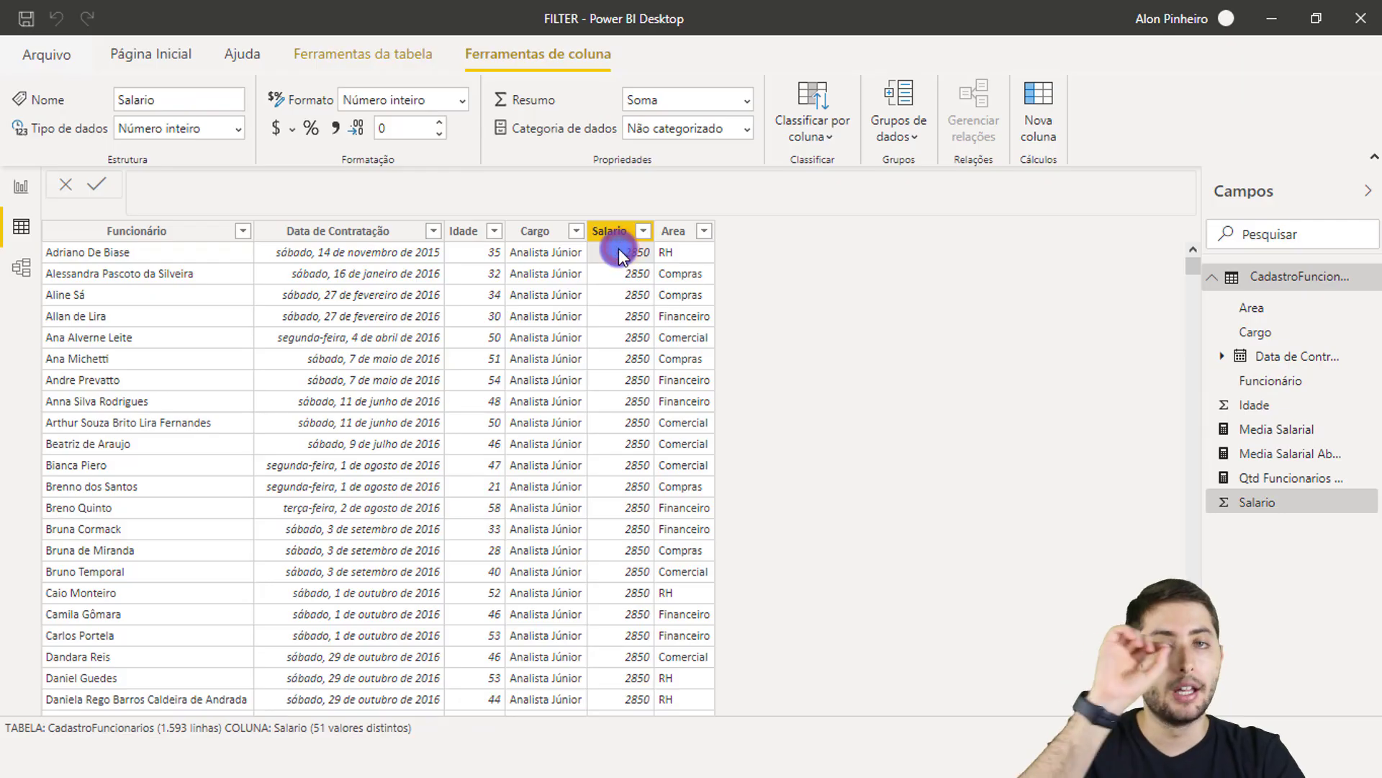
left_click(170, 255)
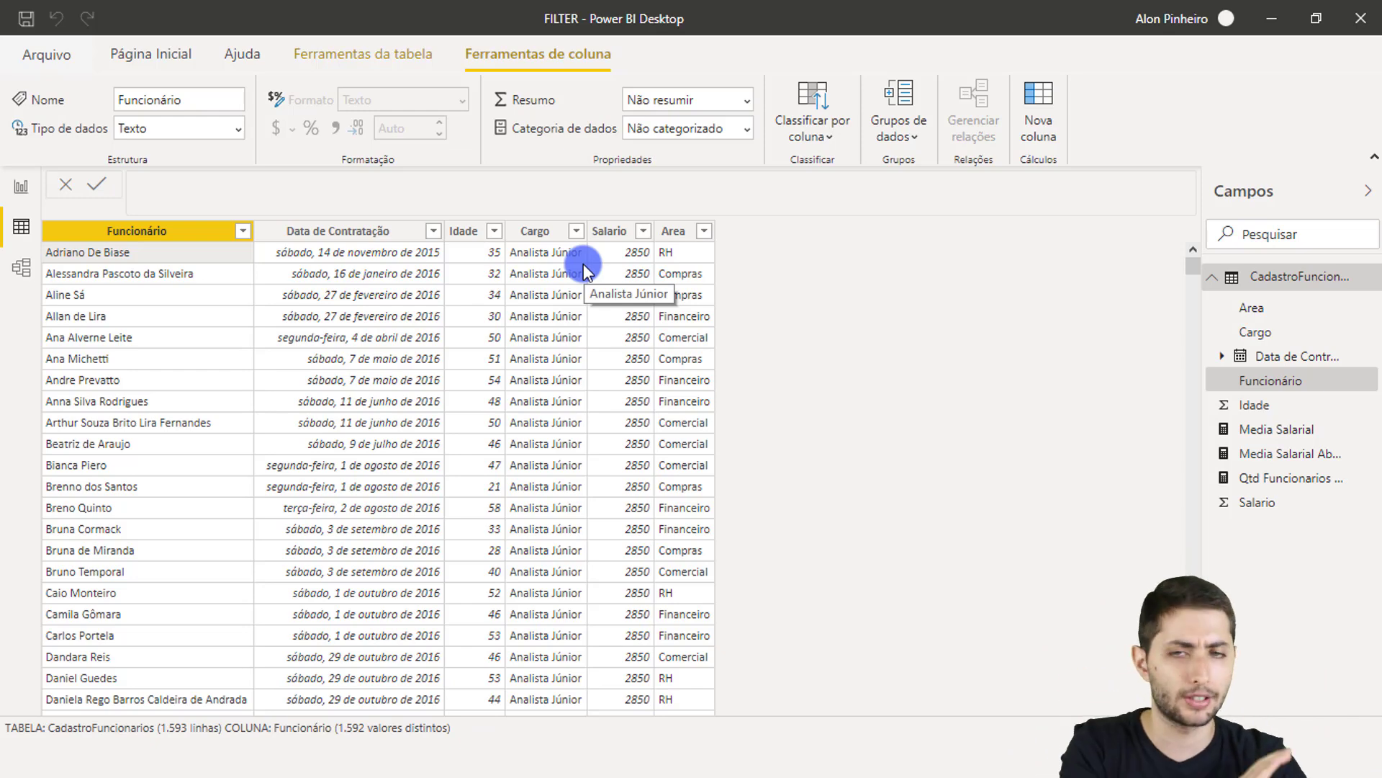
Step: Return to the report, open the Qtd Funcionarios Acima da Media formula and examine its [Media Salarial Absoluta] comparison
left_click(16, 188)
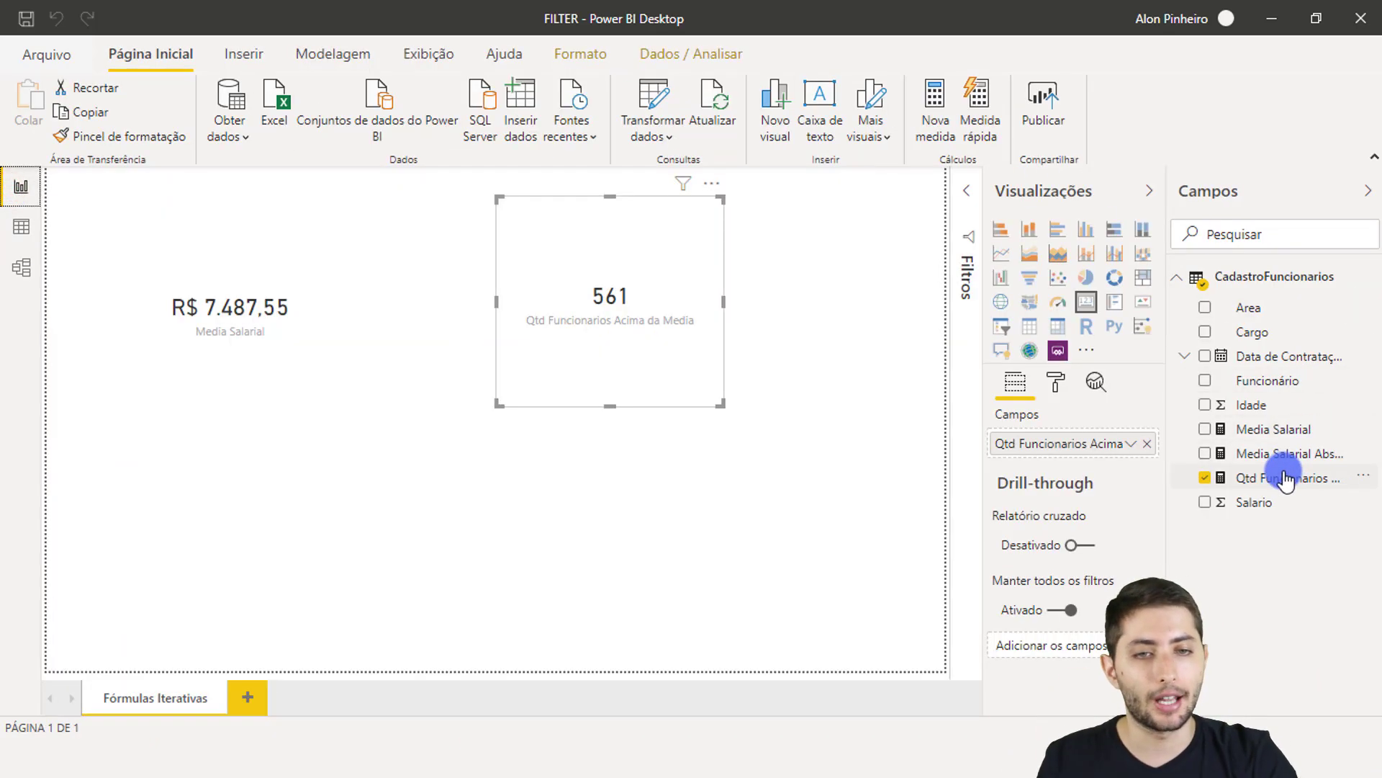
left_click(1286, 481)
left_click(459, 335)
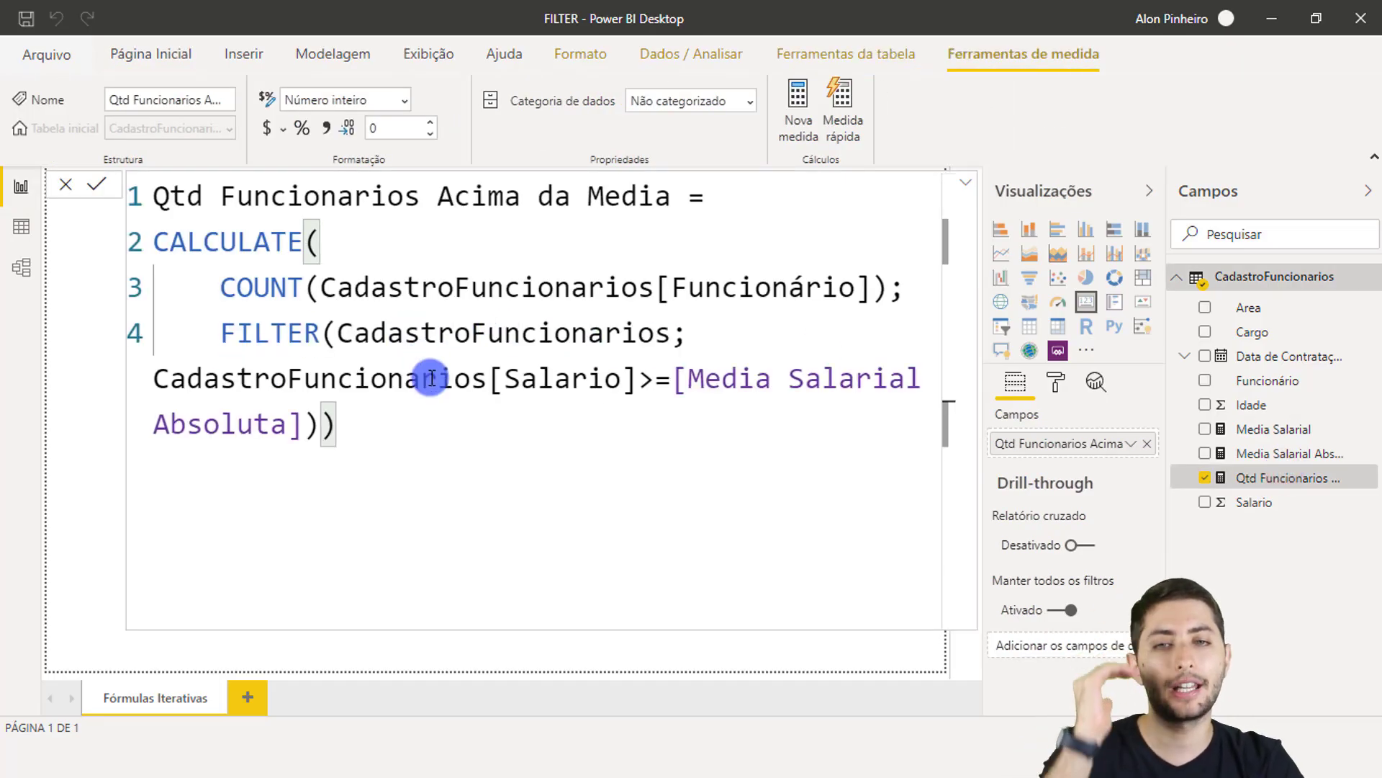
left_click_drag(673, 374, 308, 423)
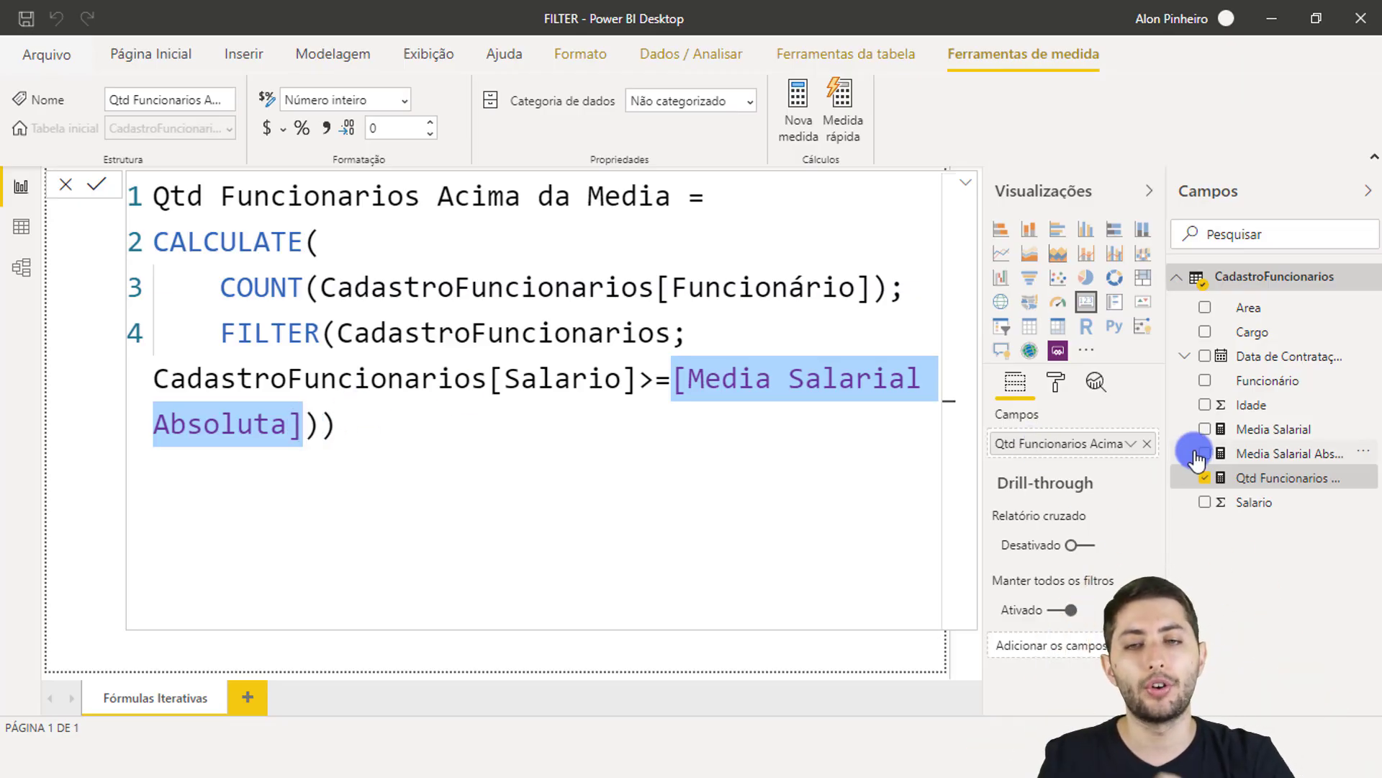
left_click(773, 466)
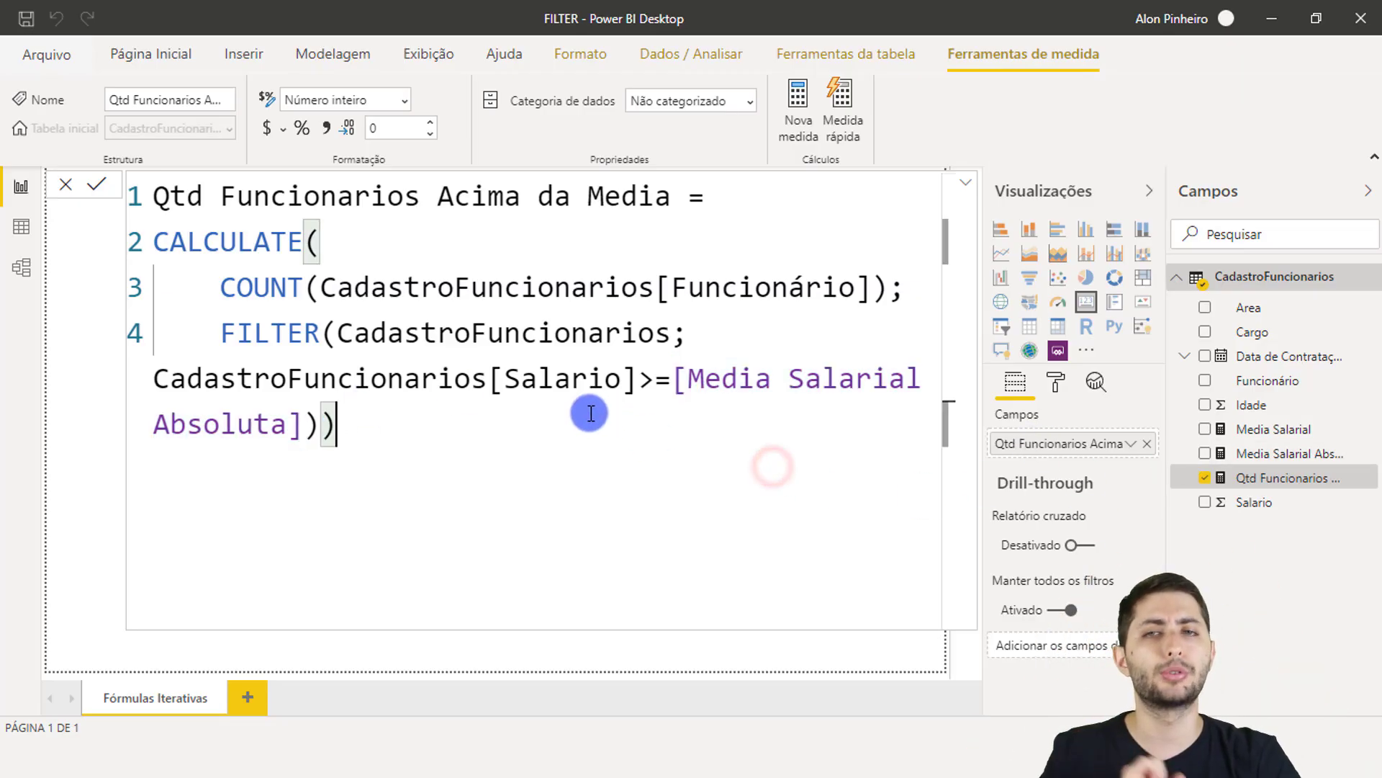
Step: Review the measure's CALCULATE function, the COUNT of Funcionário and the FILTER on CadastroFuncionarios comparing Salario with [Media Salarial Absoluta]
left_click(160, 246)
left_click_drag(199, 249, 339, 229)
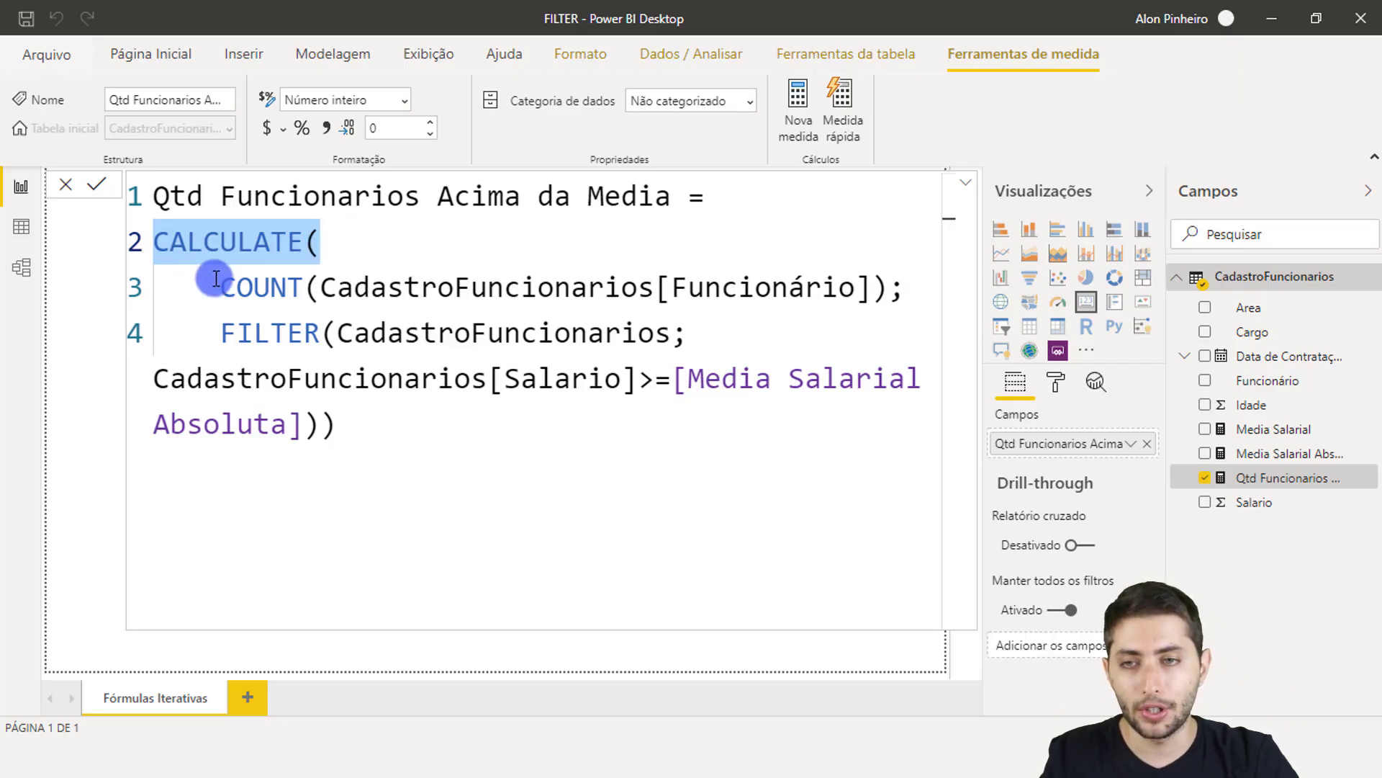
left_click_drag(213, 279, 871, 291)
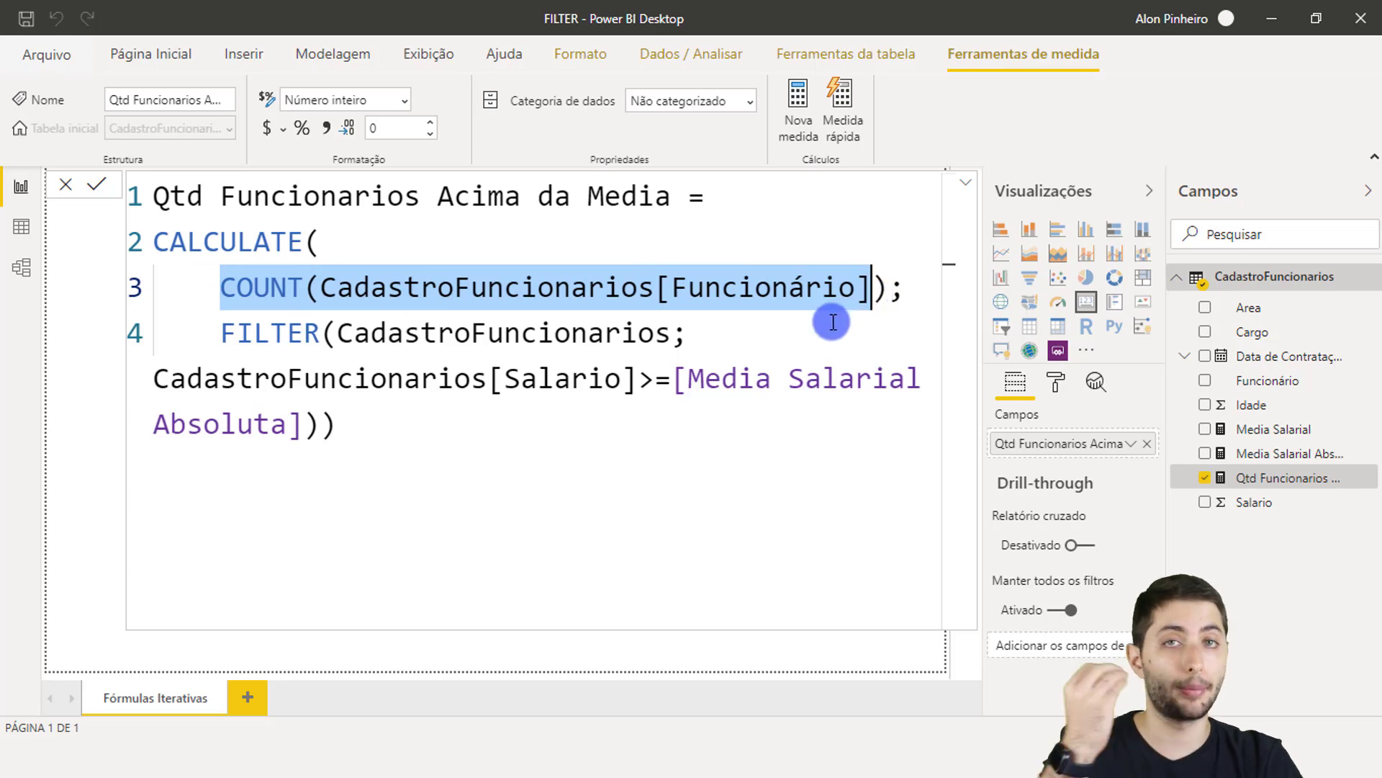
left_click_drag(227, 331, 386, 331)
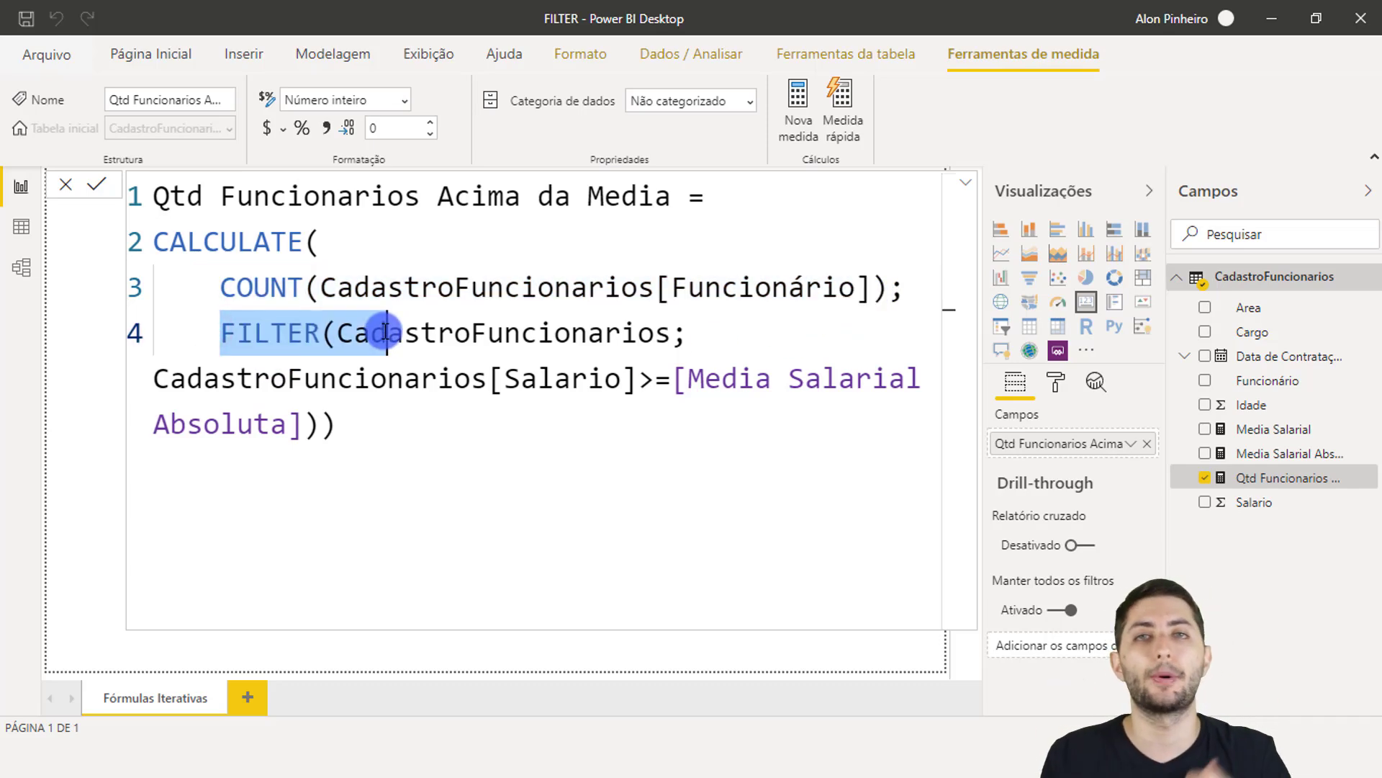
left_click(446, 332)
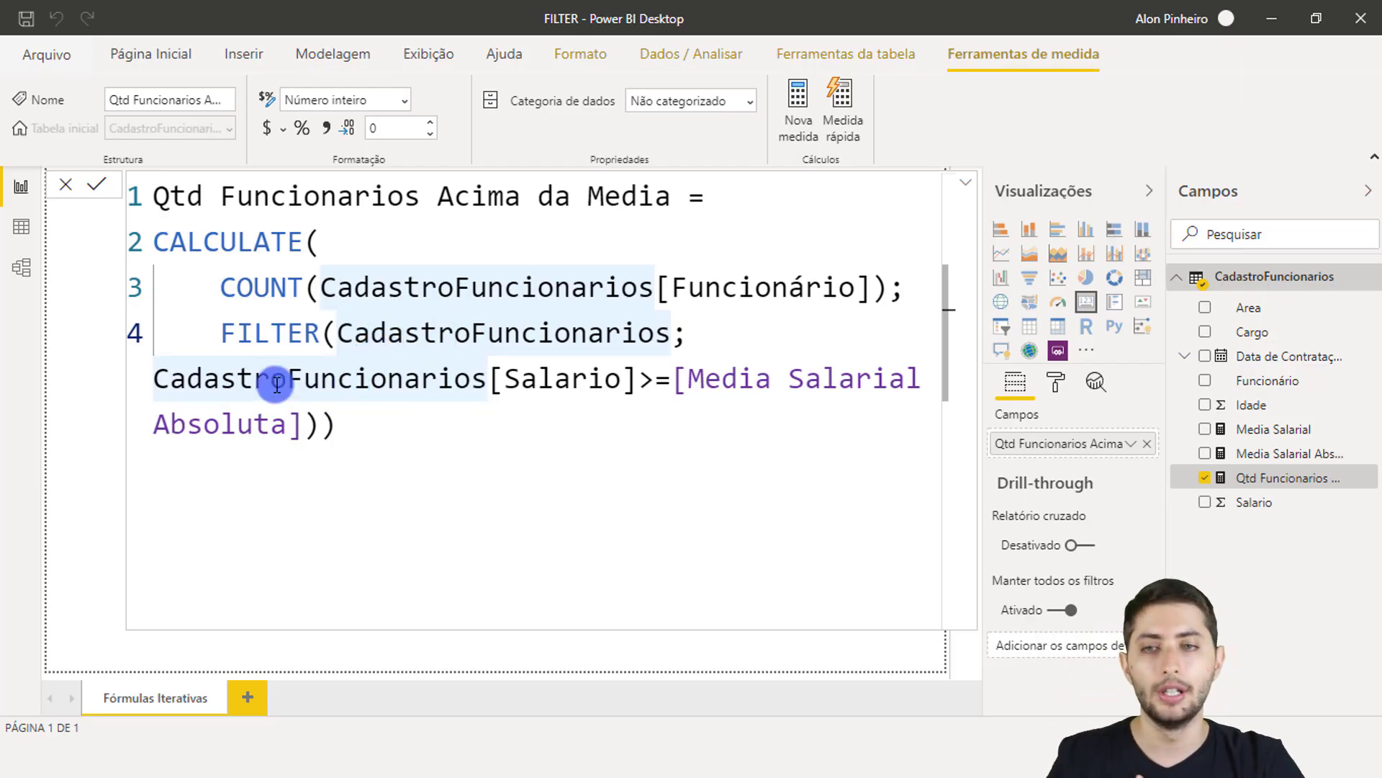
left_click_drag(273, 382, 311, 425)
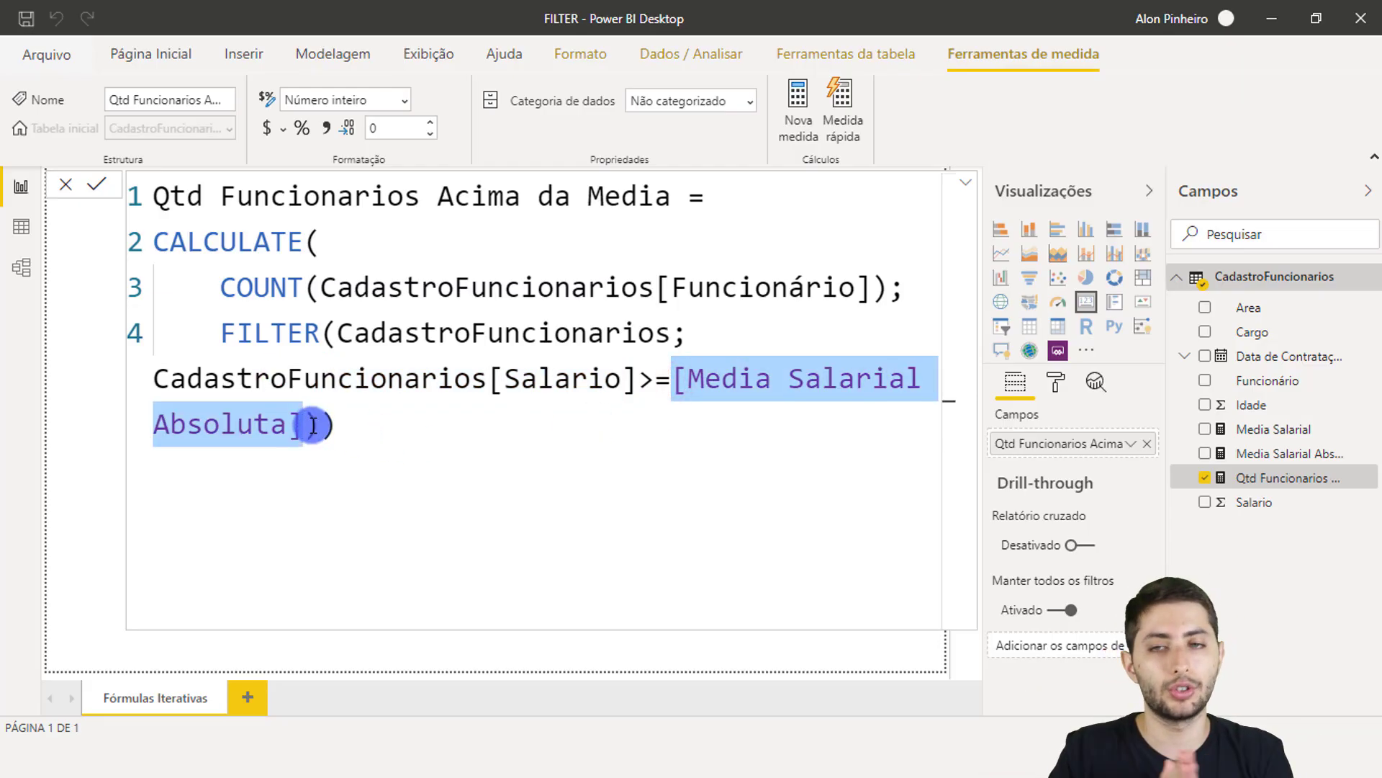
left_click_drag(221, 332, 339, 413)
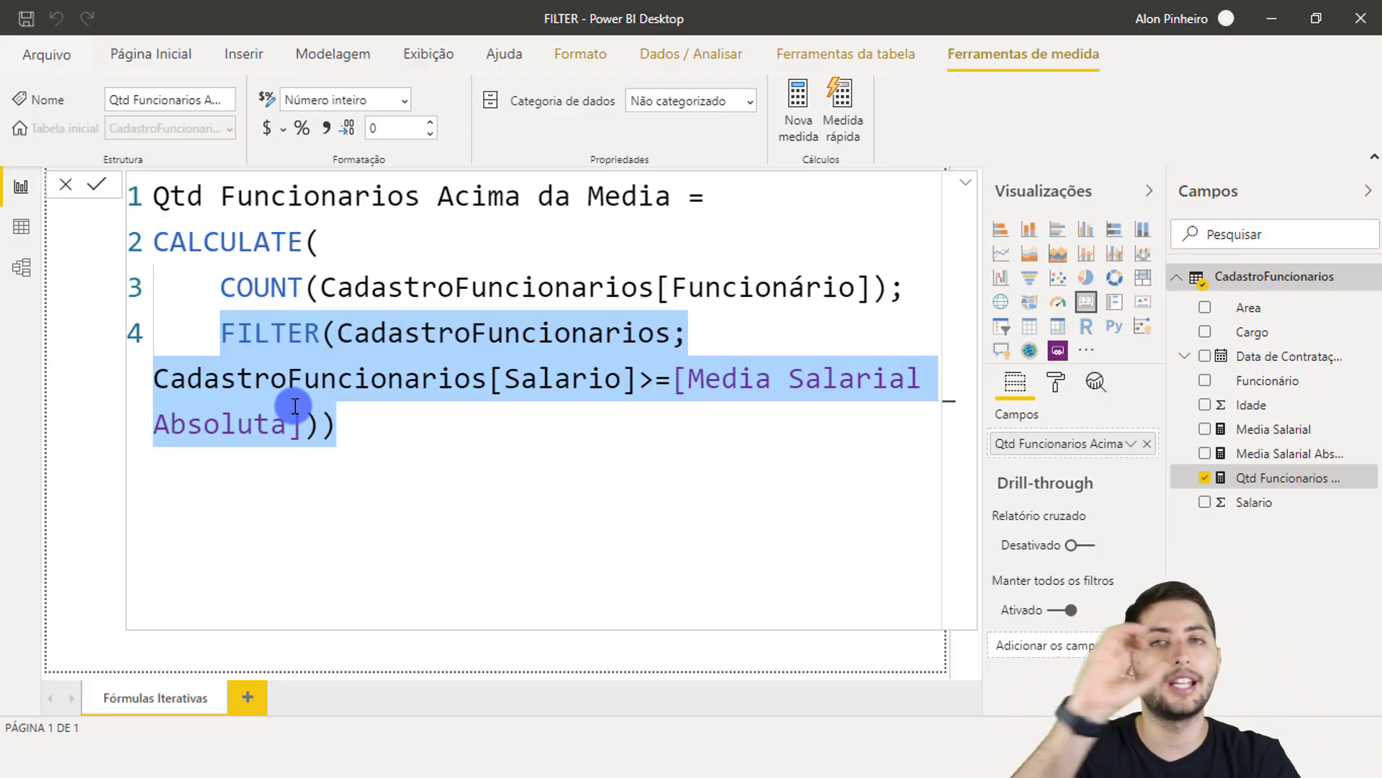
Step: In the CadastroFuncionarios table data, filter the Salario column to values greater than or equal to 7487
left_click(14, 232)
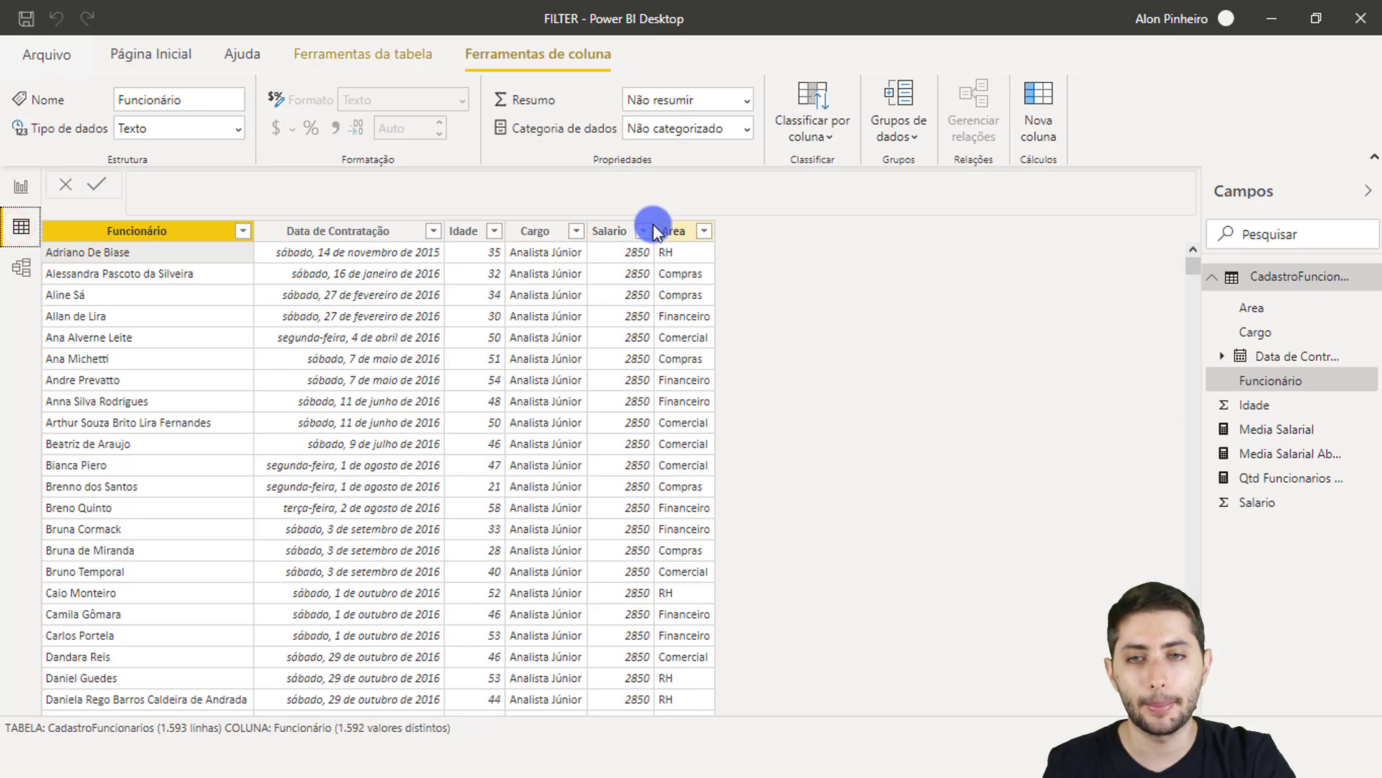
left_click(647, 231)
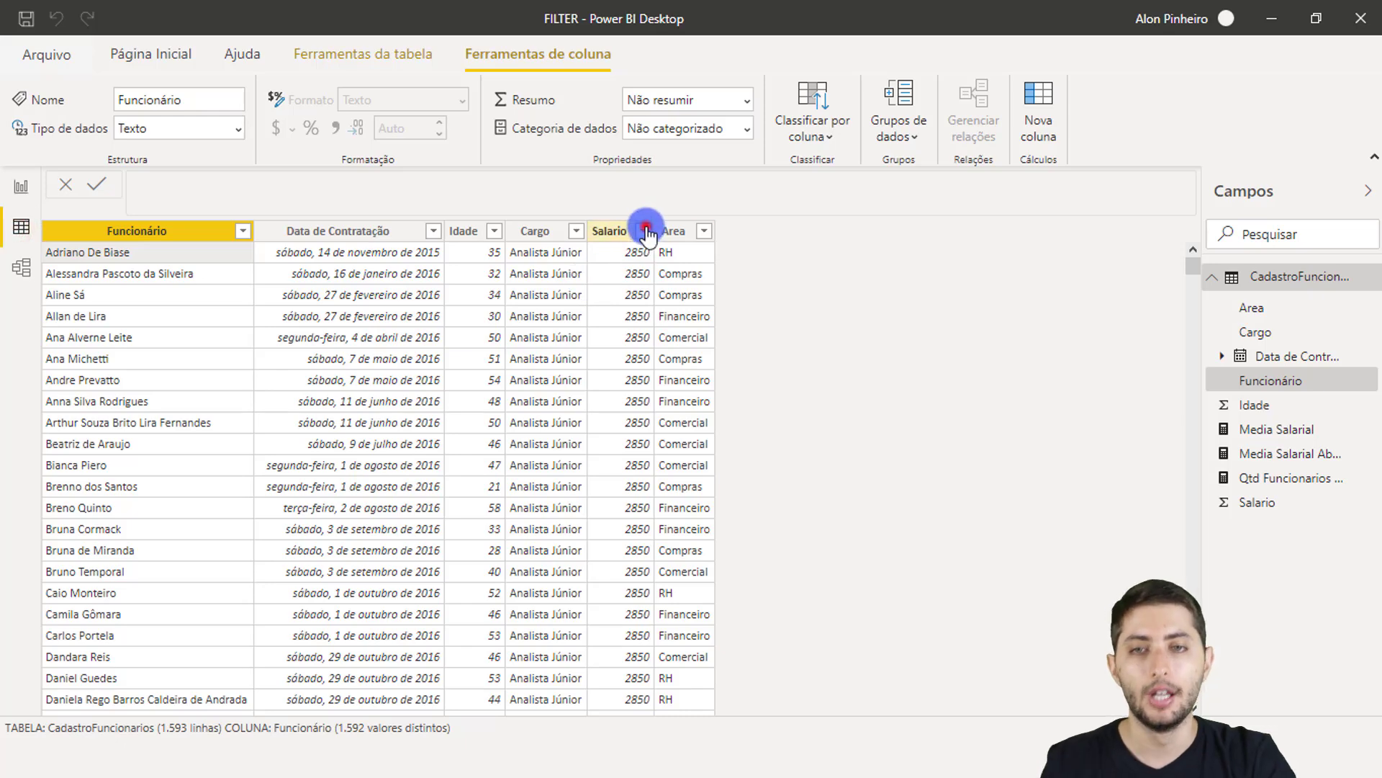
mouse_move(772, 239)
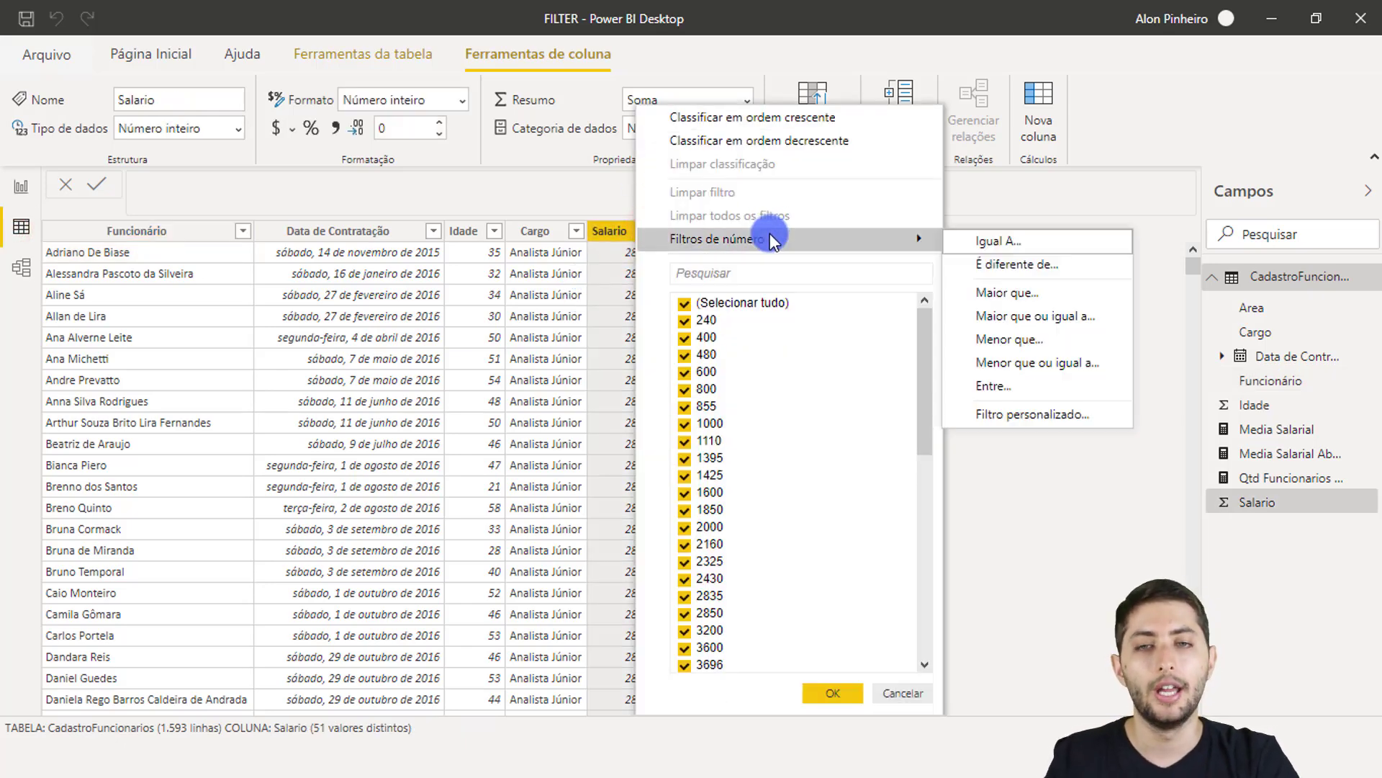
left_click(1030, 317)
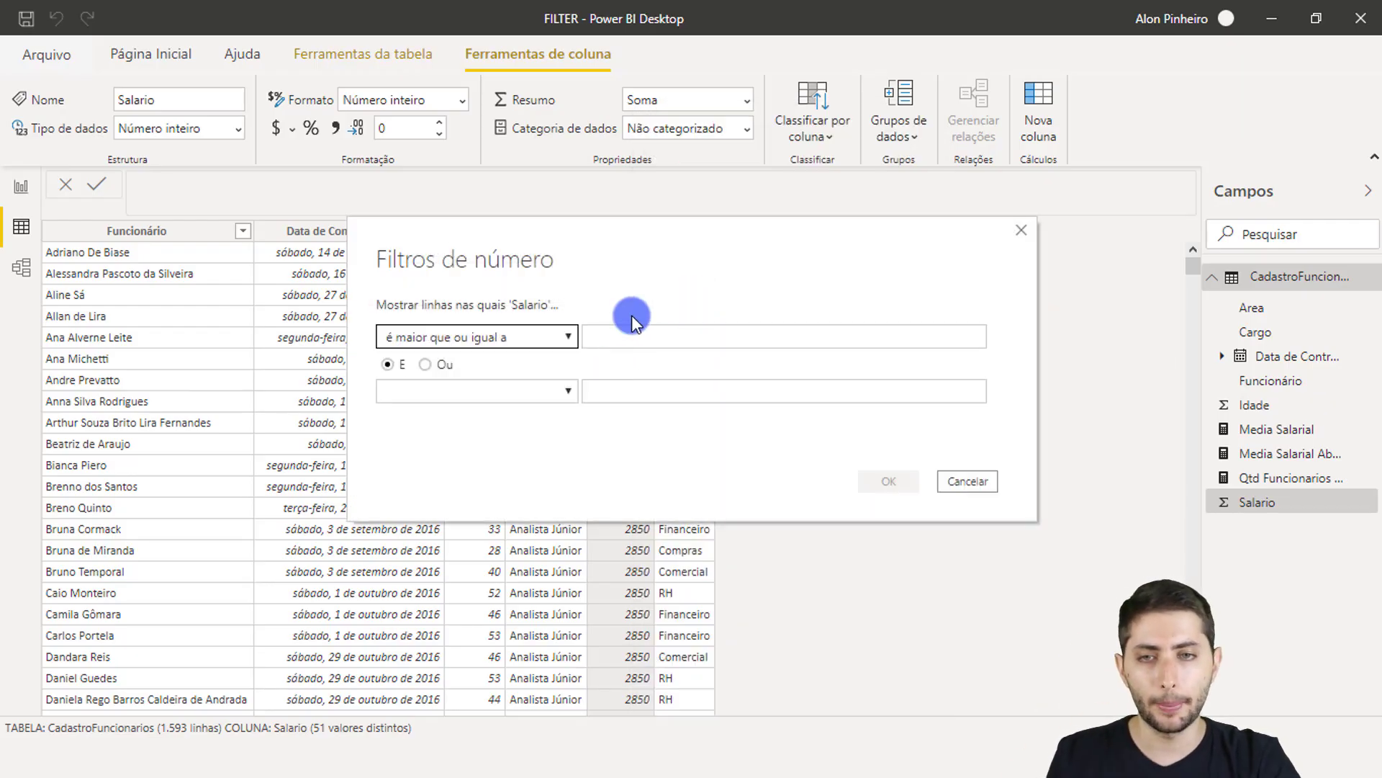
left_click(632, 335)
type("74")
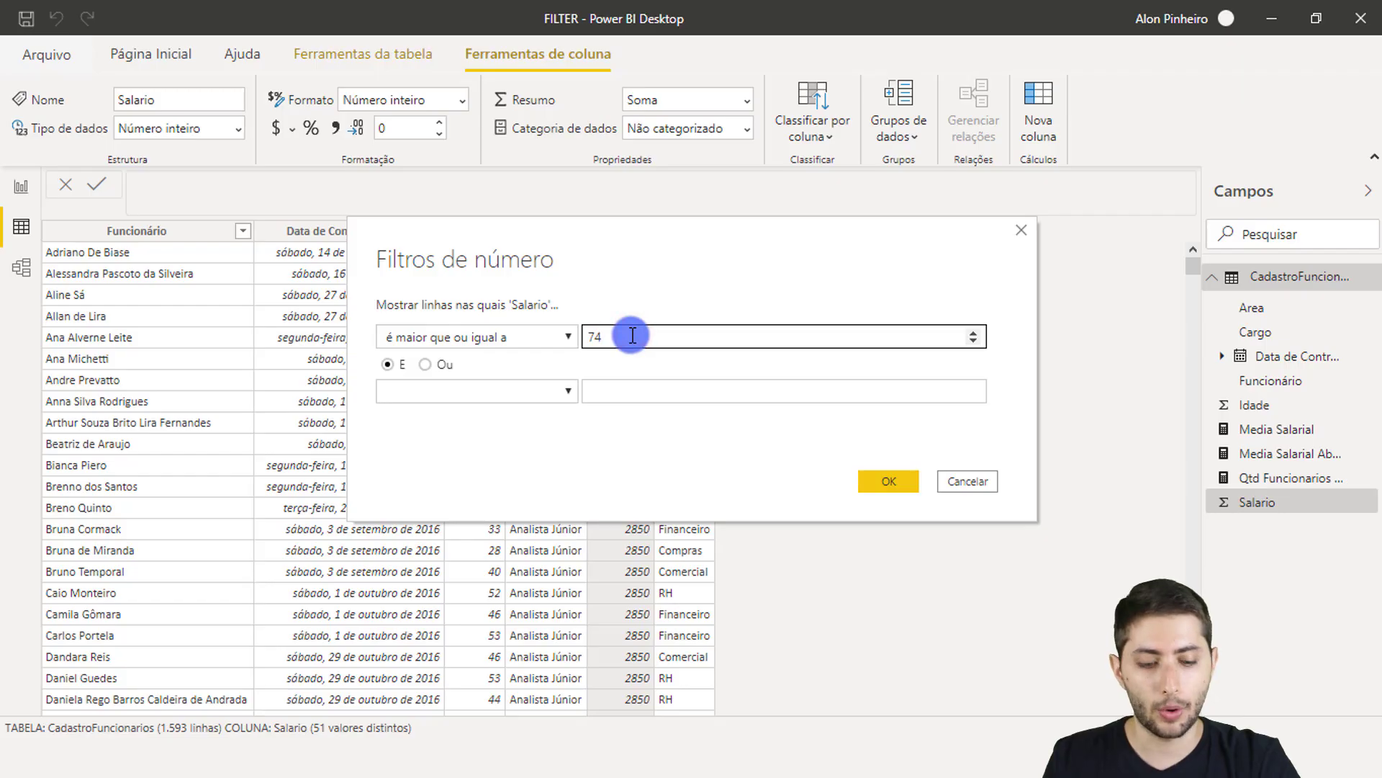
type("87")
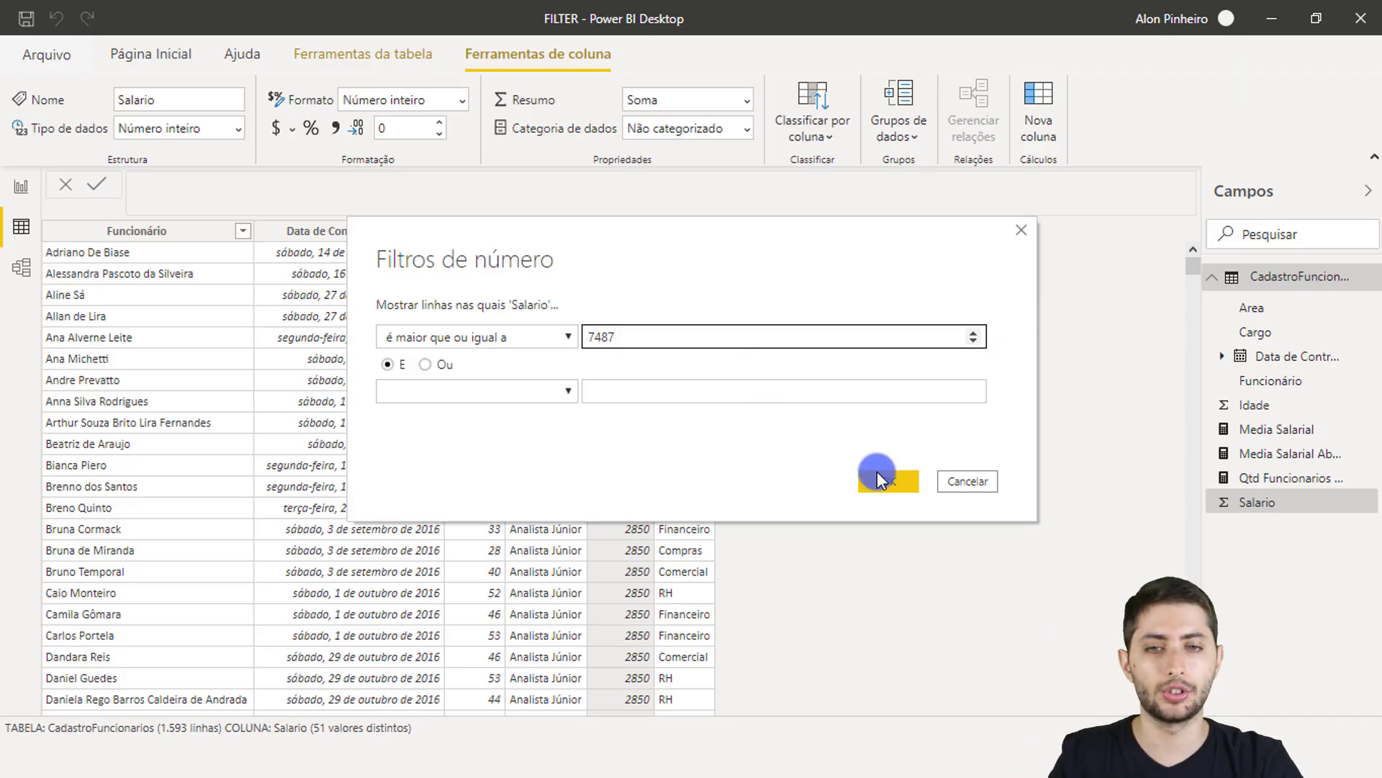
left_click(900, 478)
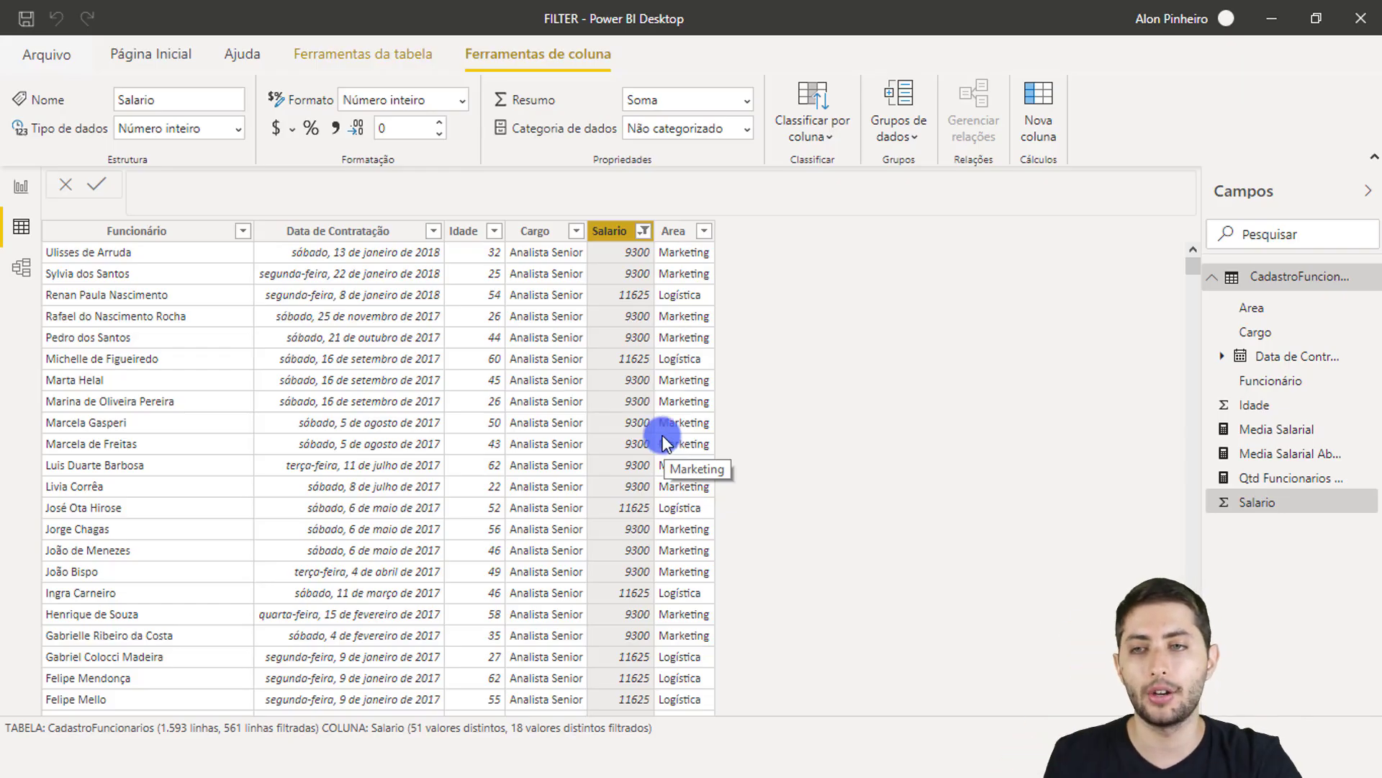
Step: Check the Qtd Funcionarios Acima da Media card in the report, then examine the COUNT(CadastroFuncionarios[Funcionário]) expression in its formula
left_click(17, 196)
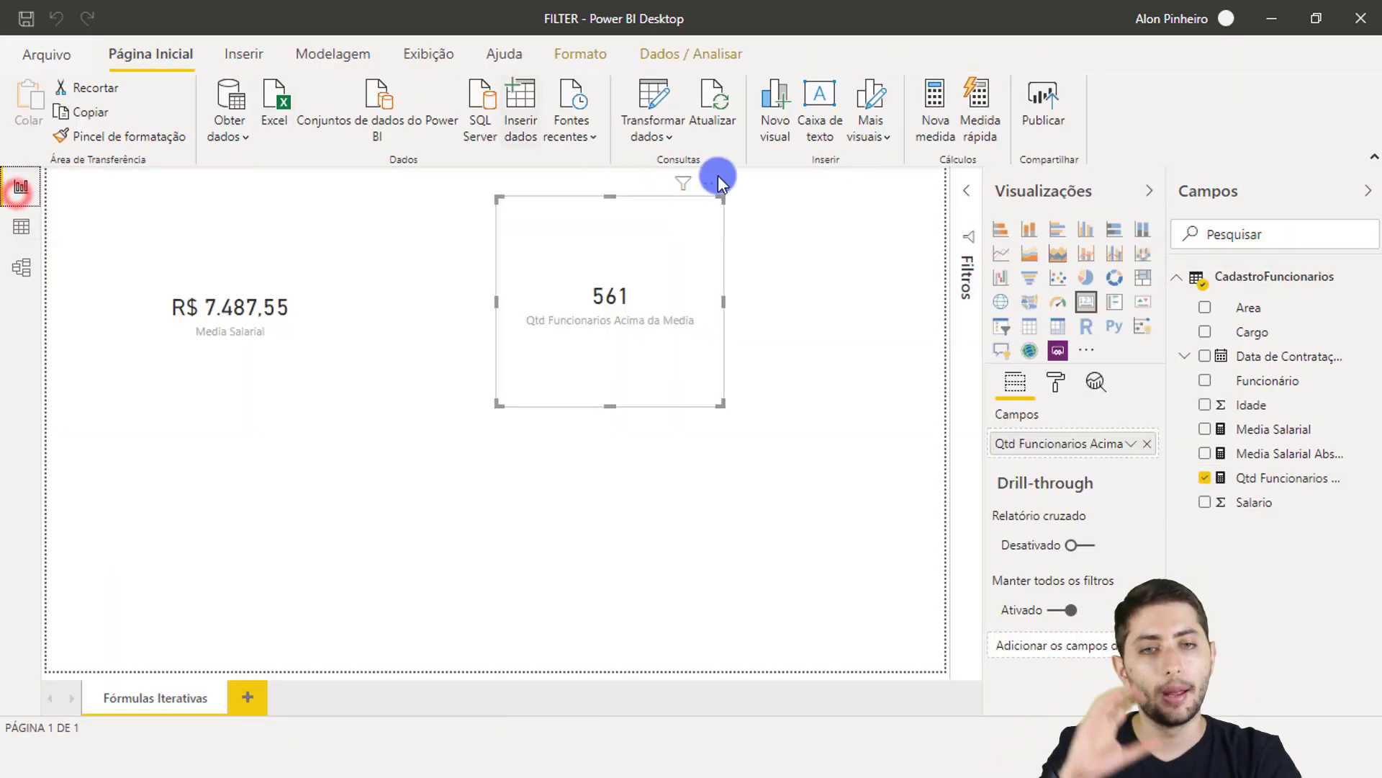
left_click(1222, 479)
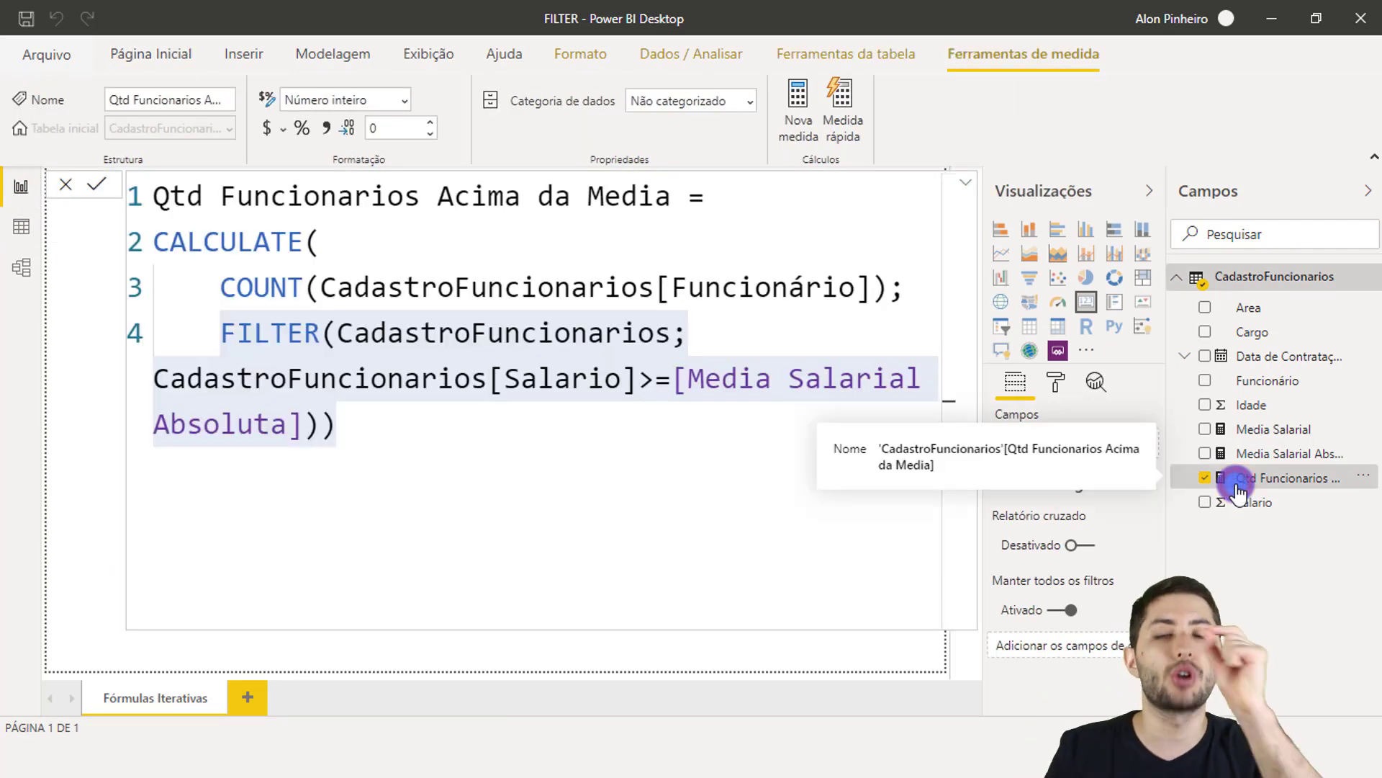
left_click(626, 372)
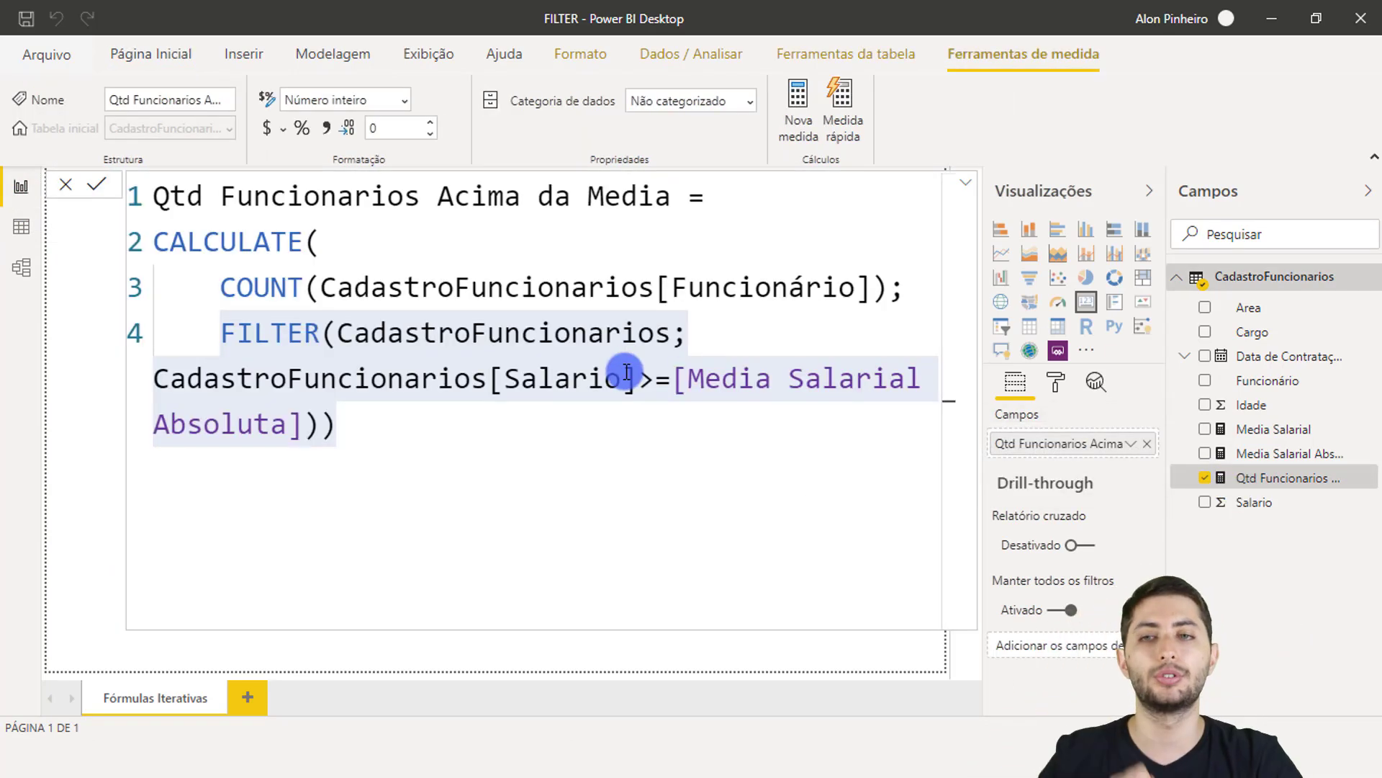
left_click(218, 288)
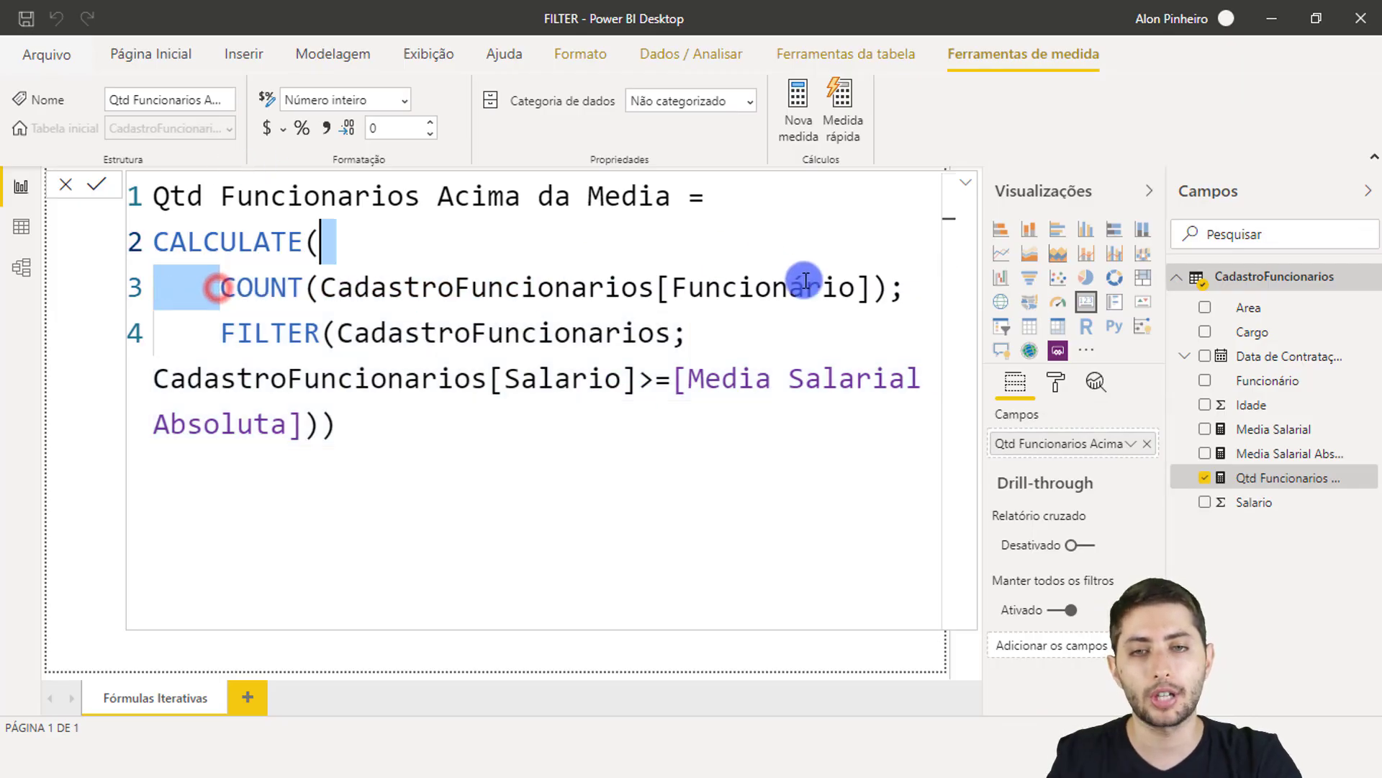
left_click(887, 287, "shift")
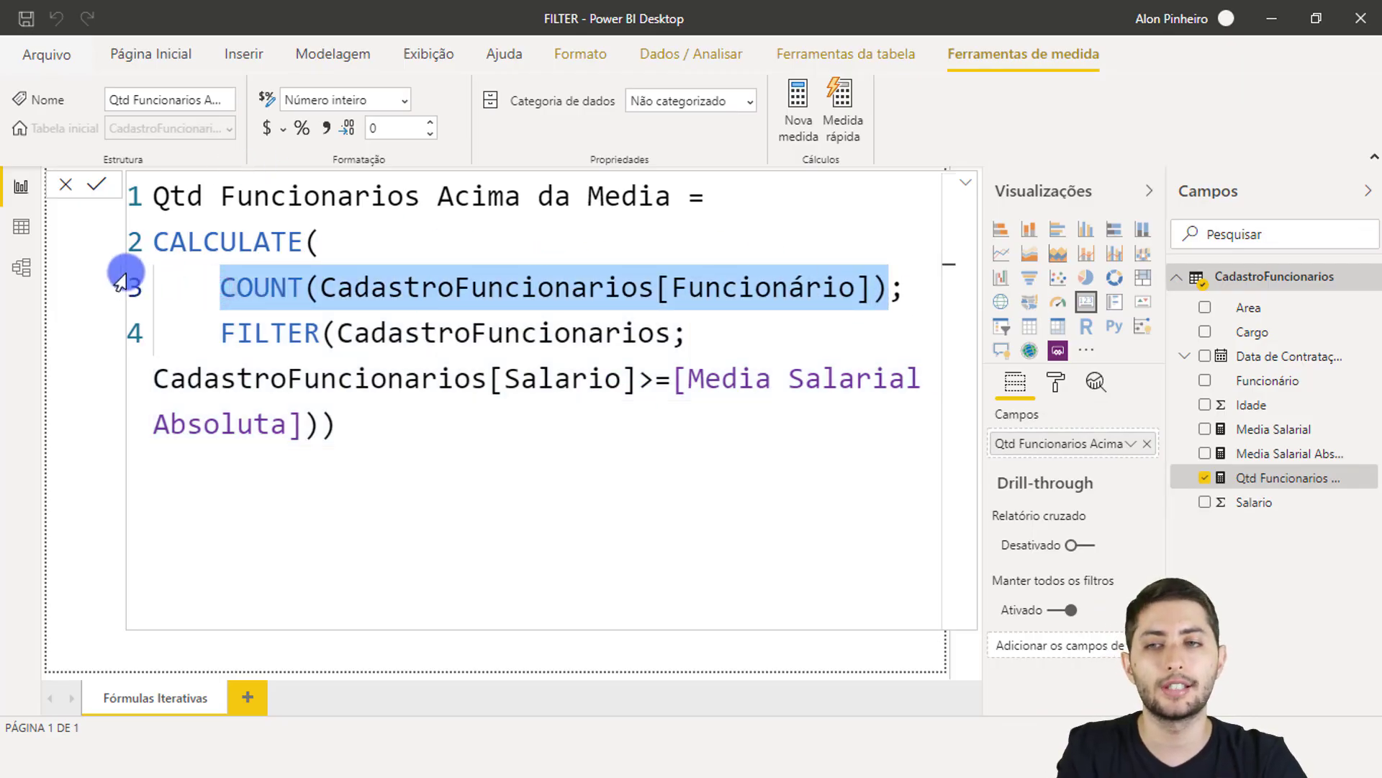
Step: Clear all filters from the CadastroFuncionarios table data and reopen the Qtd Funcionarios Acima da Media formula in the report
left_click(13, 228)
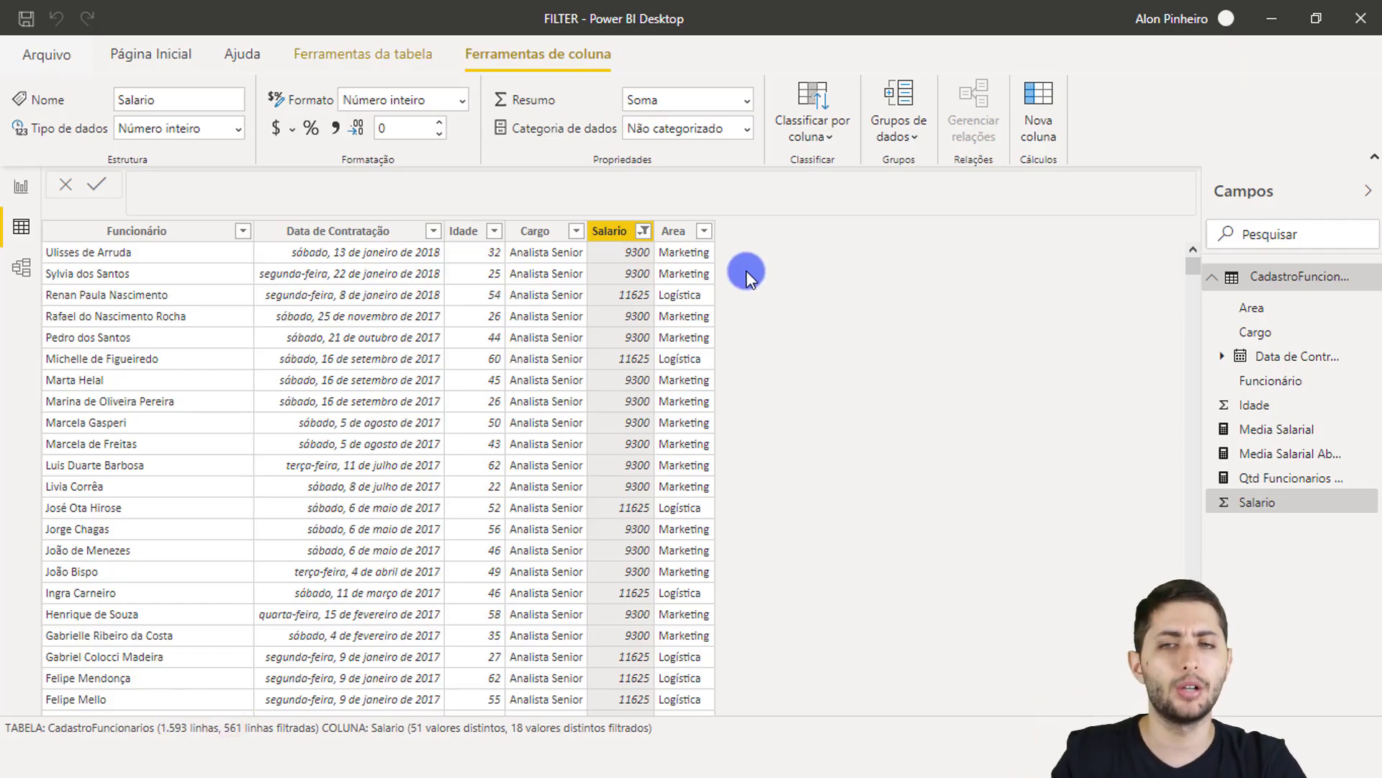
left_click(643, 230)
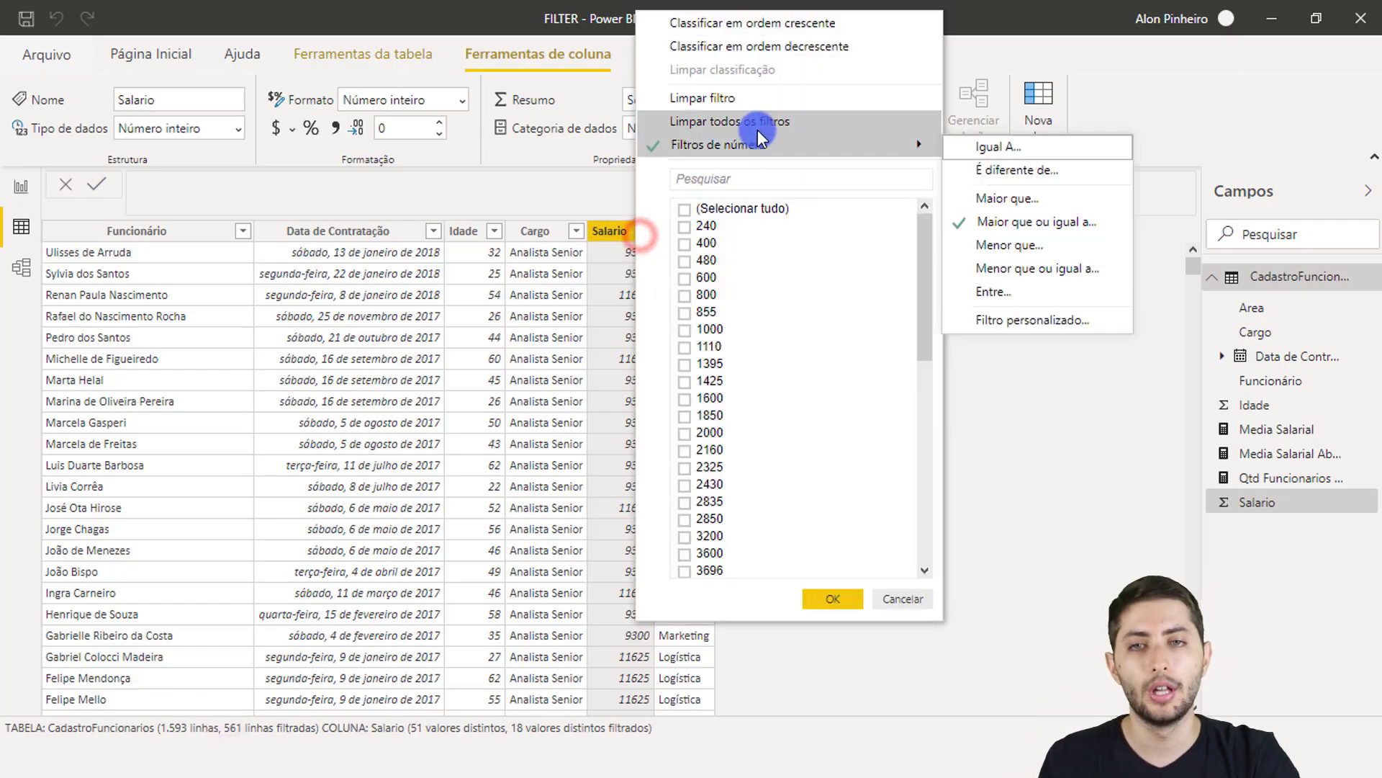
left_click(730, 121)
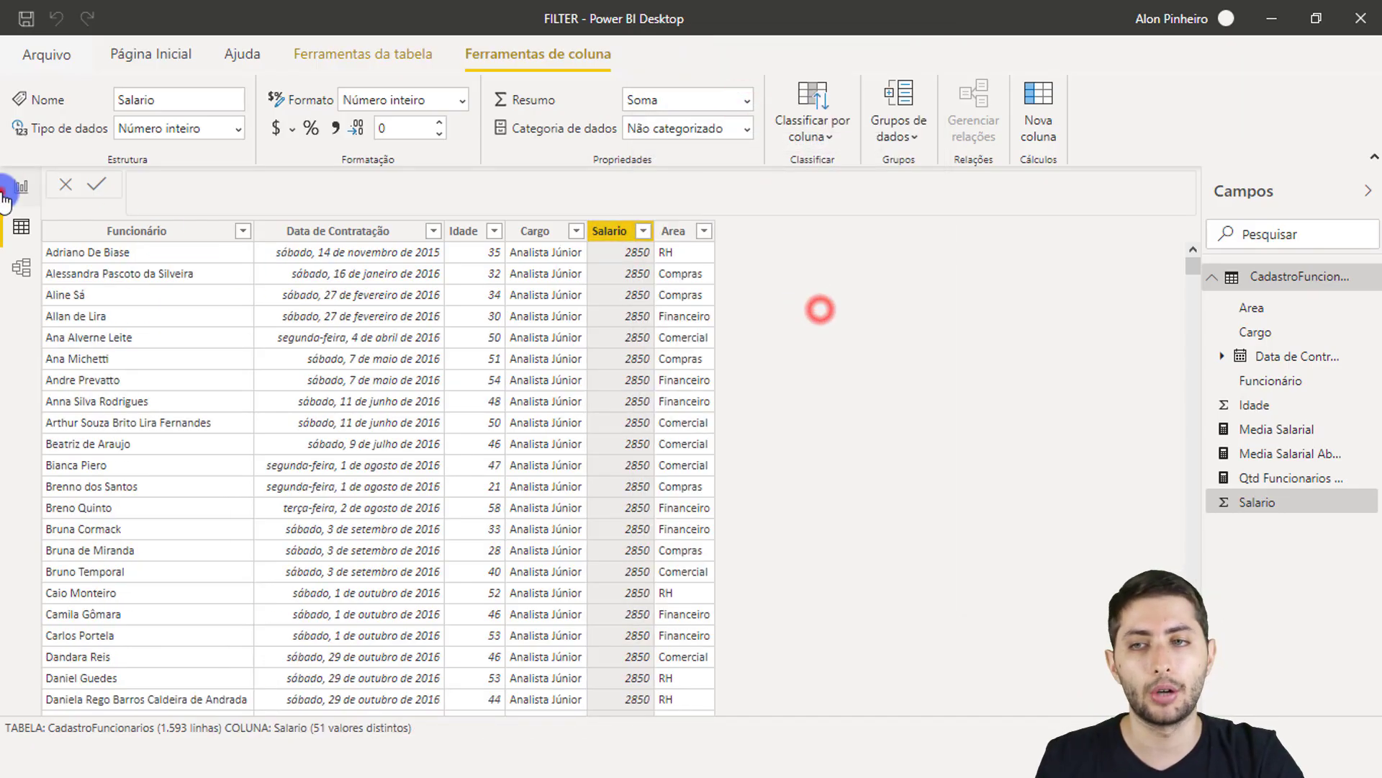
left_click(21, 187)
left_click(1243, 479)
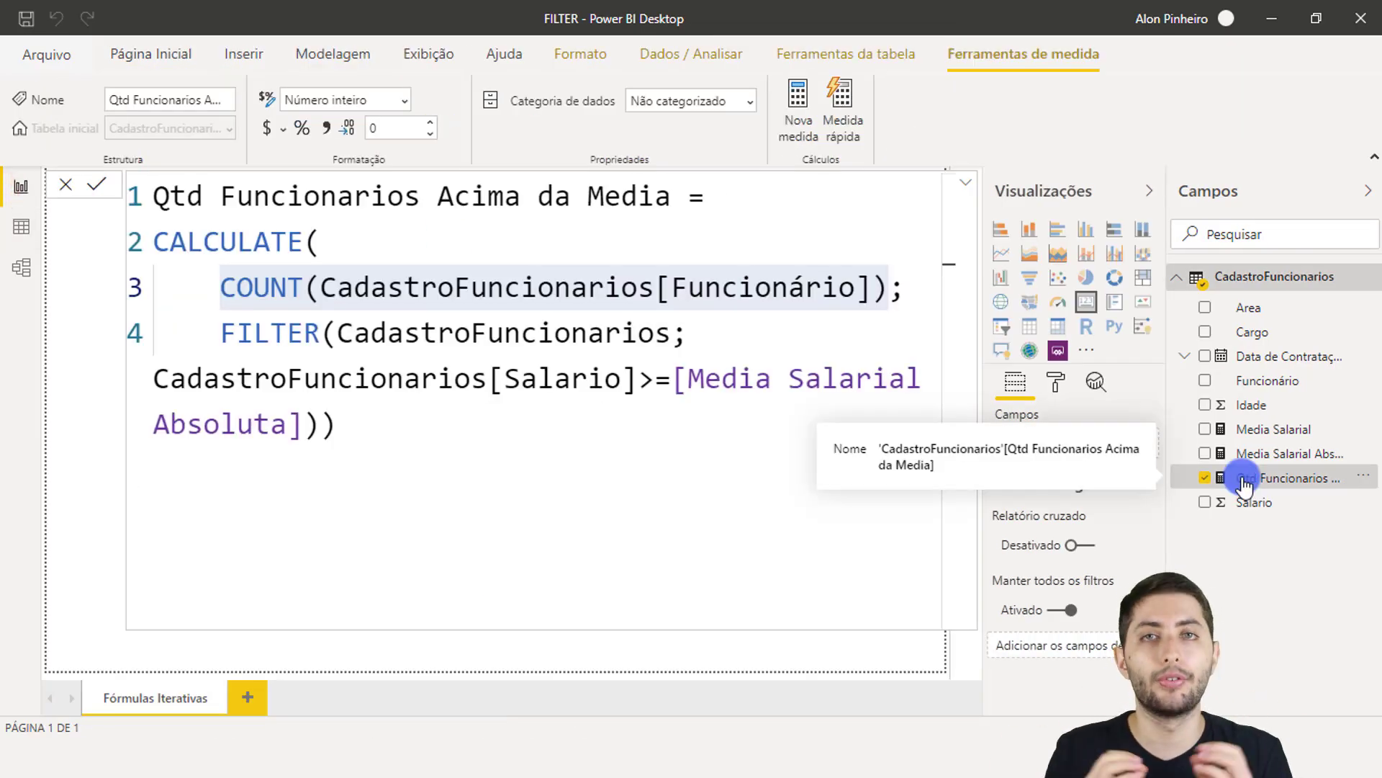